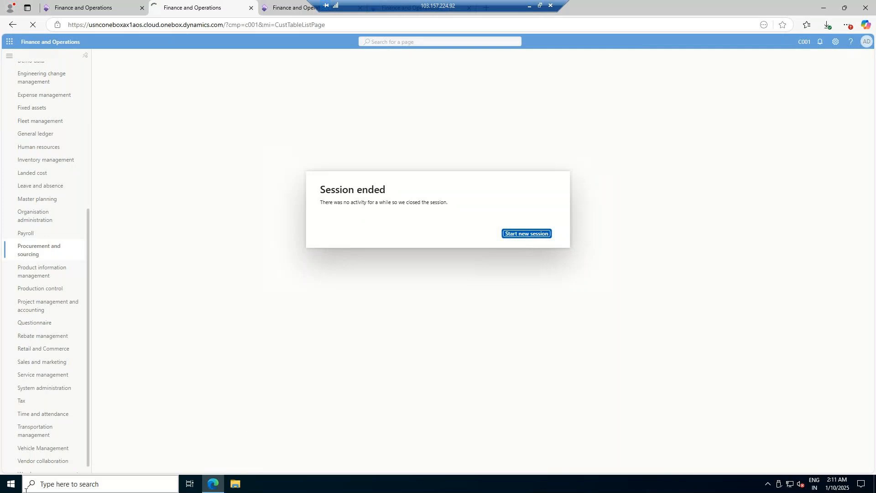
Step: Switch from the remote session to the local File Explorer and open the recent Functional Class presentation in PowerPoint
left_click(531, 5)
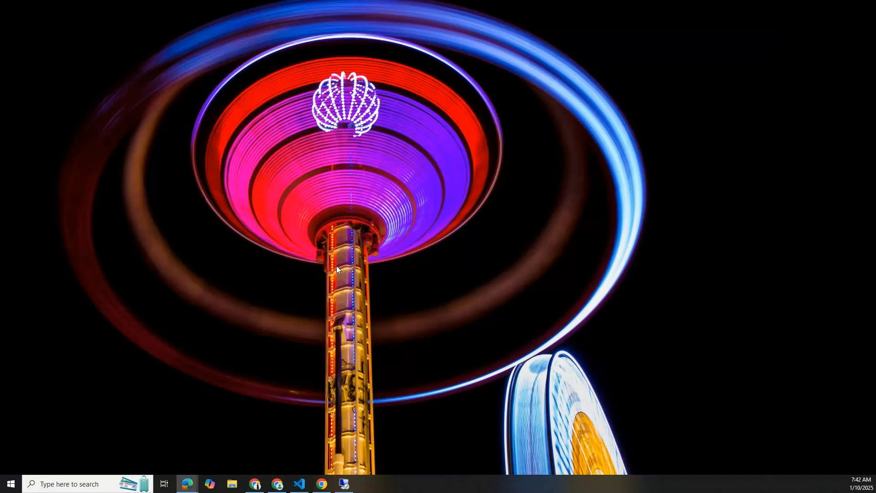
left_click(230, 485)
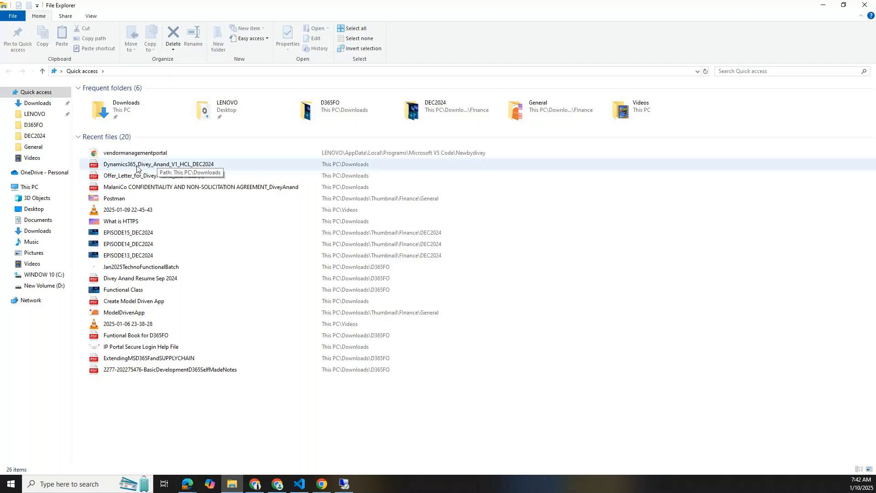
left_click(127, 291)
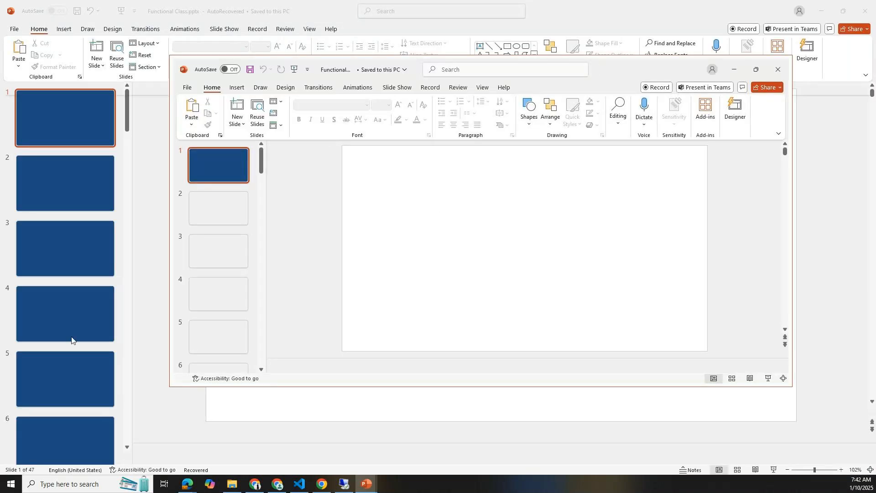
left_click(768, 70)
Step: Review the closing slides on inventory and services purchase and sale and on purchase orders creation
scroll(64, 306, "down", 20)
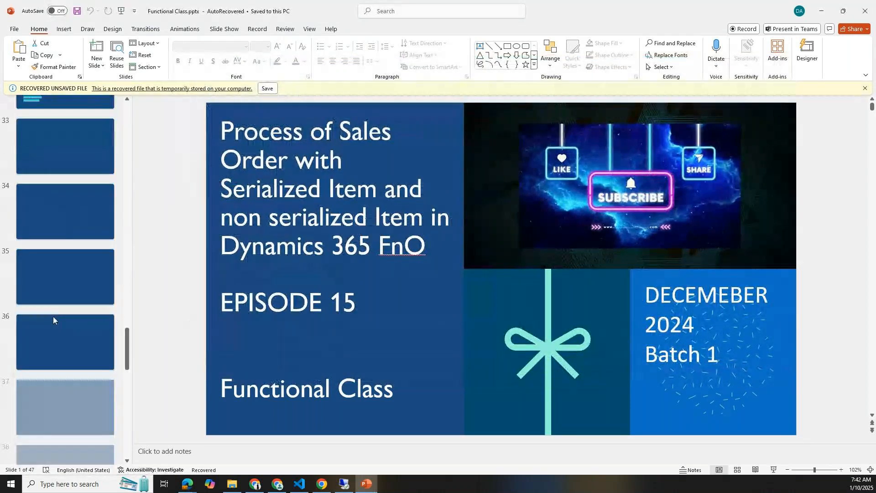
scroll(52, 316, "down", 10)
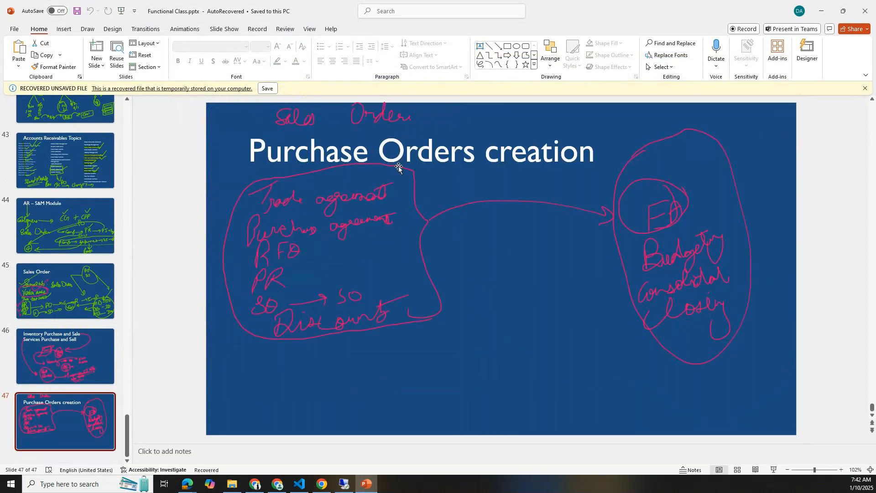
left_click(61, 344)
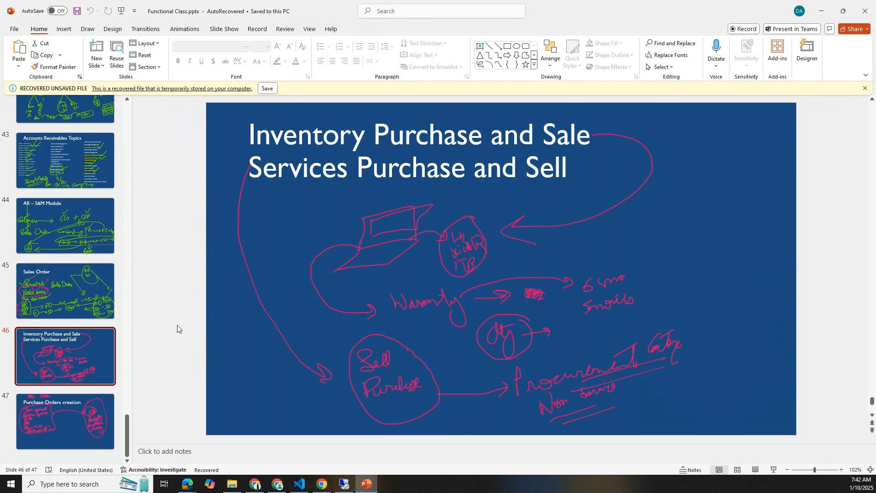
left_click(55, 420)
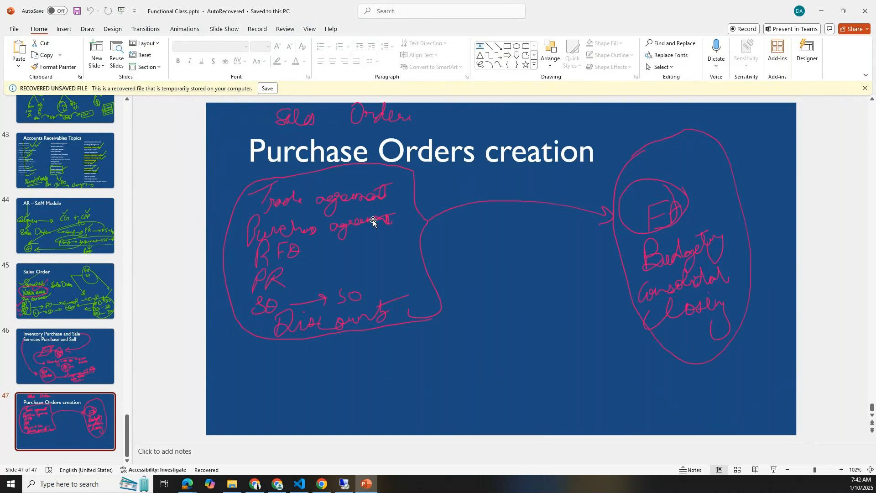
Step: Return to the remote Finance and Operations session and open the purchase agreements list in Procurement and sourcing
left_click(344, 484)
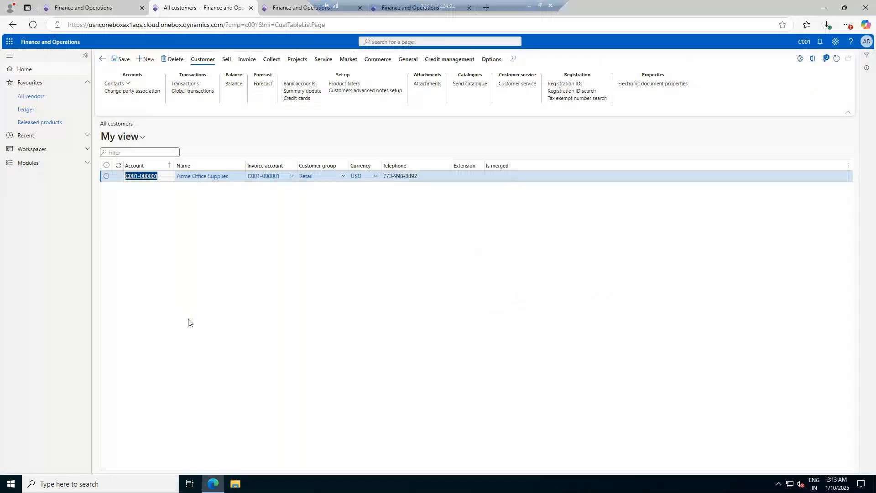
left_click(31, 163)
scroll(66, 405, "down", 5)
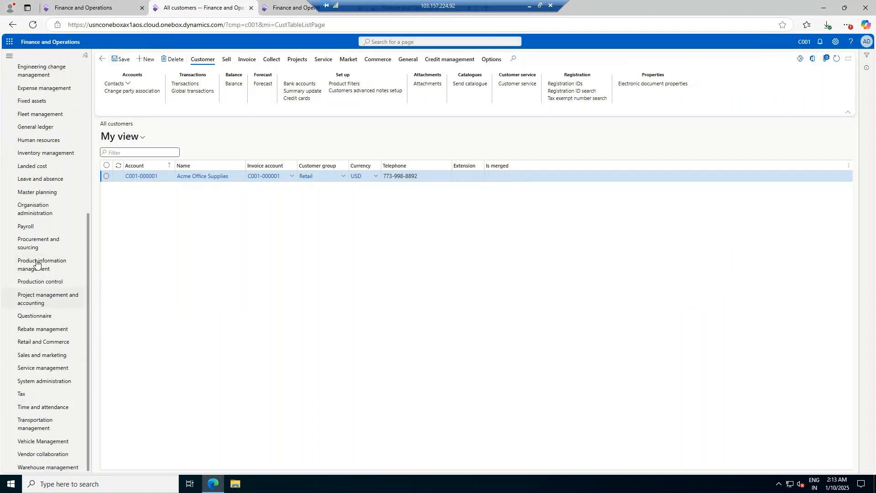
left_click(34, 243)
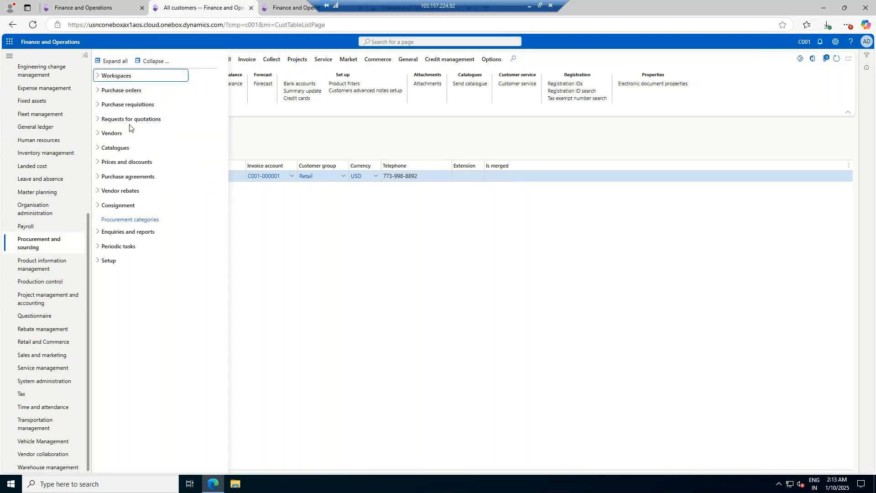
left_click(137, 105)
left_click(138, 105)
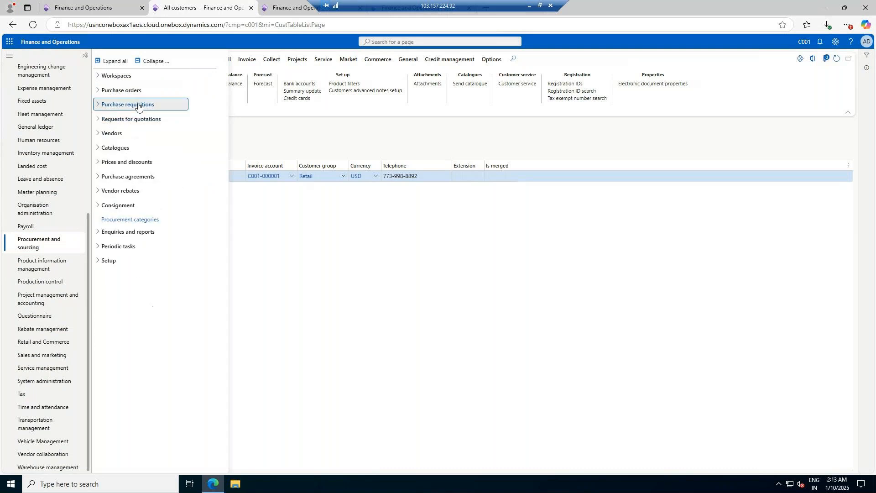
left_click(123, 177)
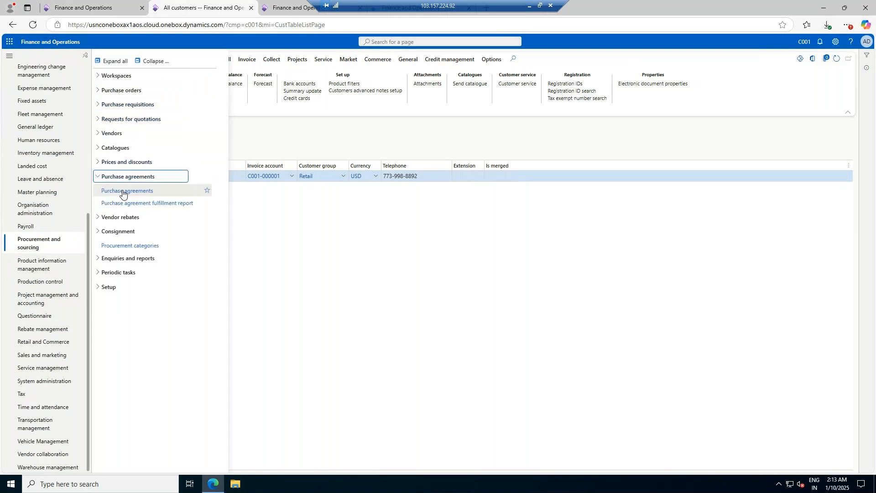
left_click(122, 191)
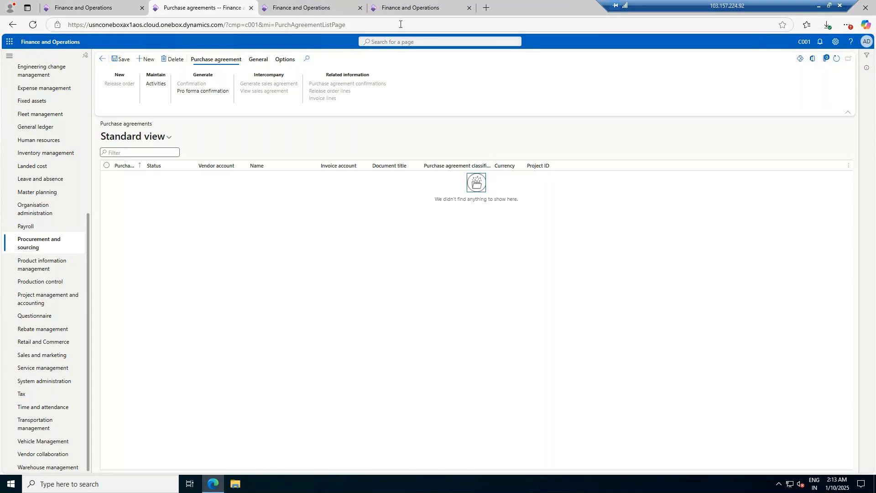
Step: Close the three other Finance and Operations browser pages, keeping only the purchase agreements list open
left_click(360, 8)
left_click(361, 8)
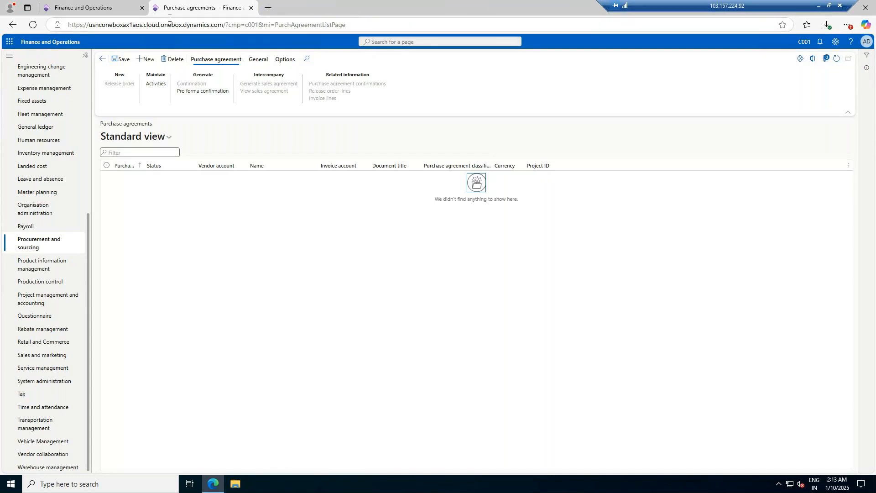
left_click(142, 8)
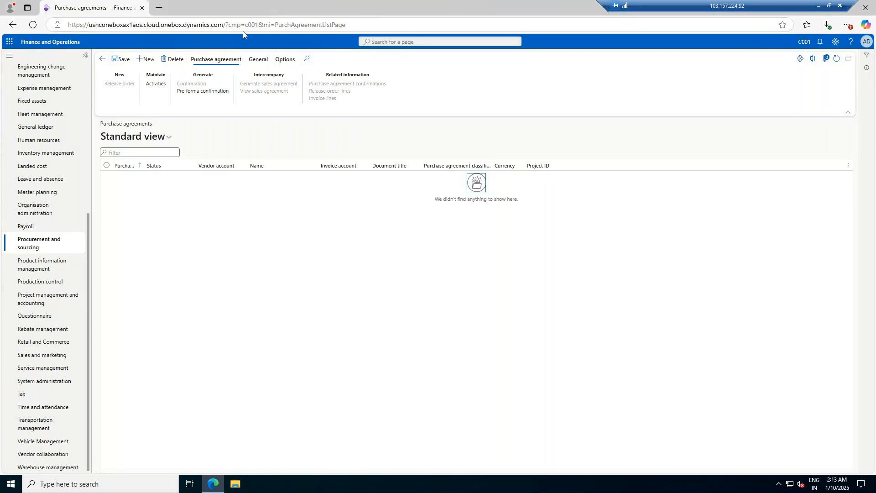
Step: Start a new purchase agreement for vendor Dell International LLC with the General purchases classification
left_click(146, 59)
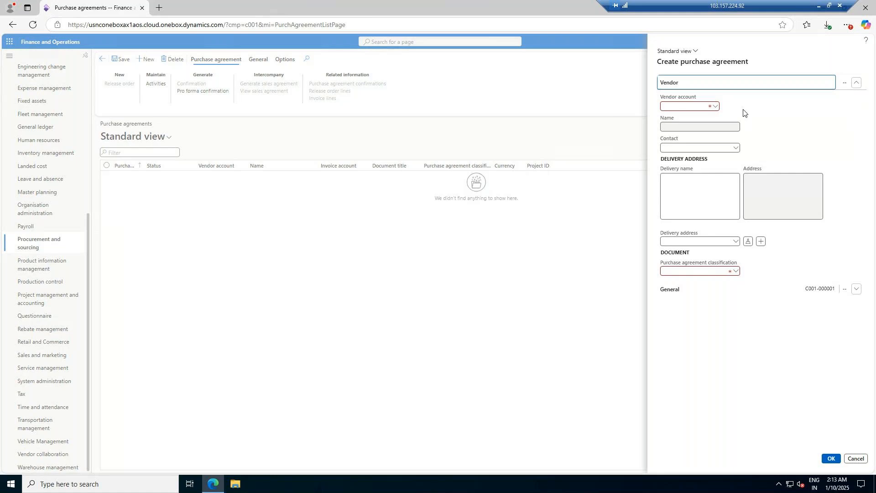
left_click(715, 107)
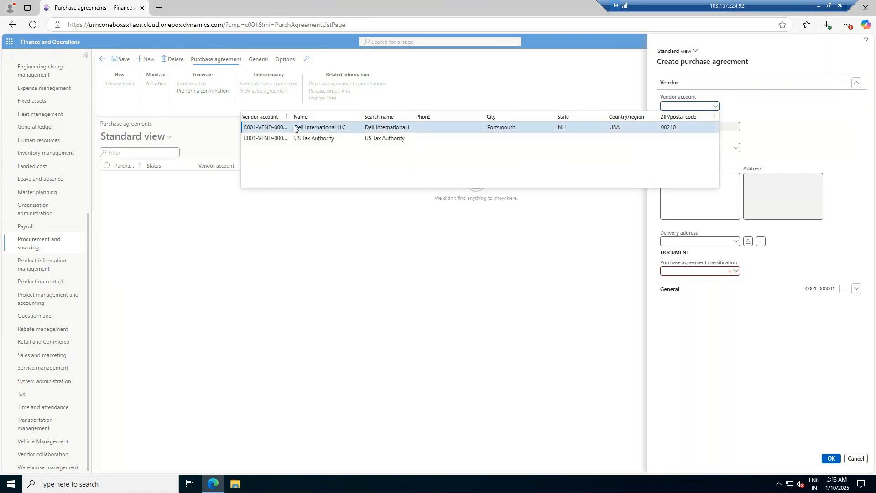
left_click(294, 129)
left_click(736, 149)
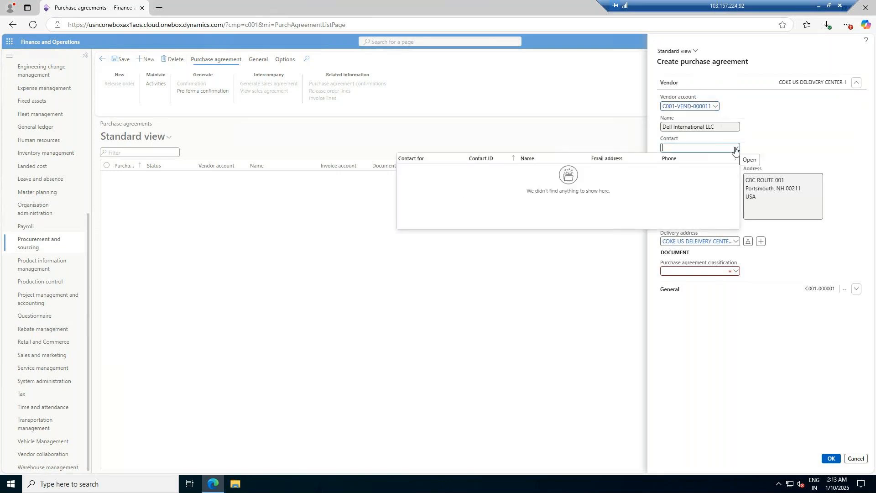
left_click(735, 149)
left_click(736, 272)
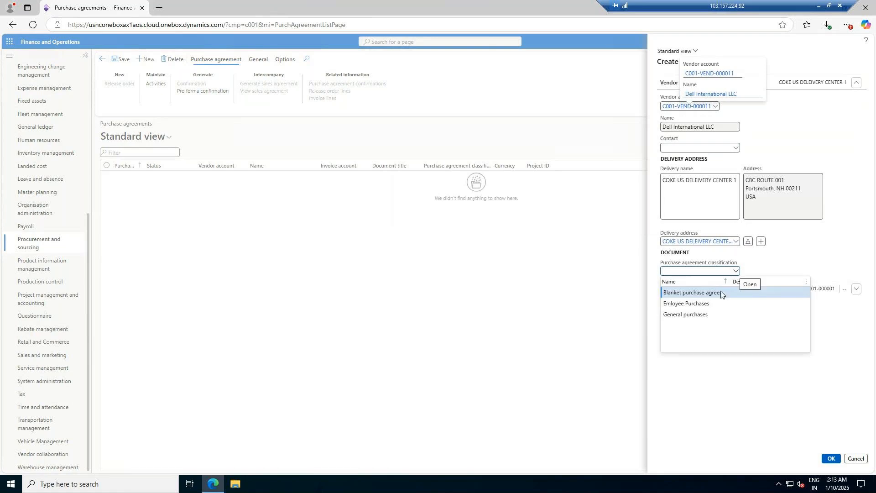
left_click(703, 315)
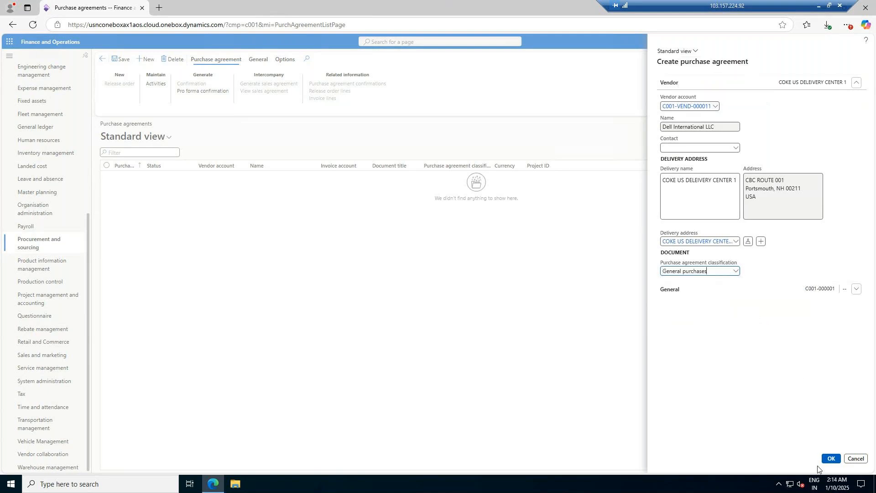
Step: Title the agreement Purchase Agreement, enter external document reference PA/2025/01/10/P001, and create it with the default product quantity commitment
left_click(857, 289)
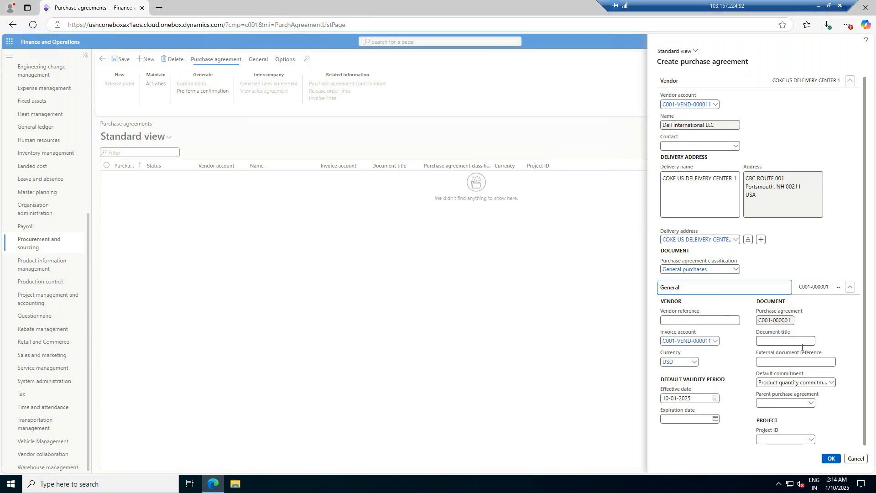
left_click(782, 340)
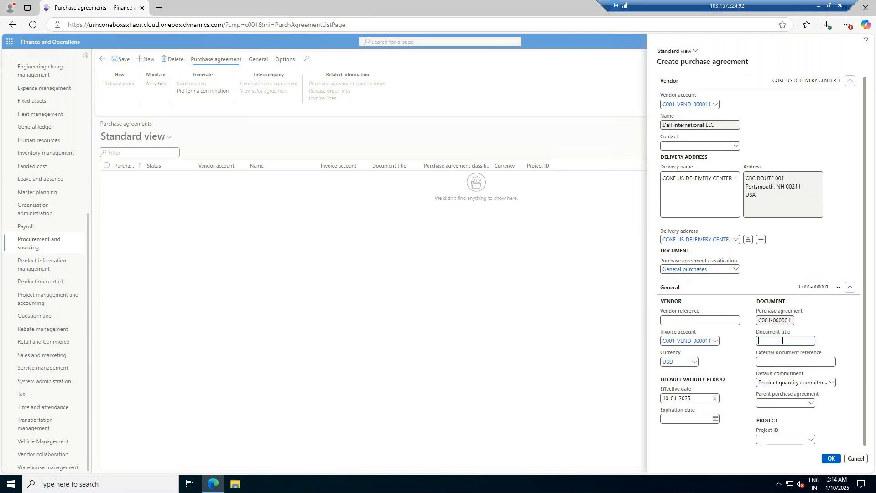
type("Purchase Agreement")
left_click(784, 366)
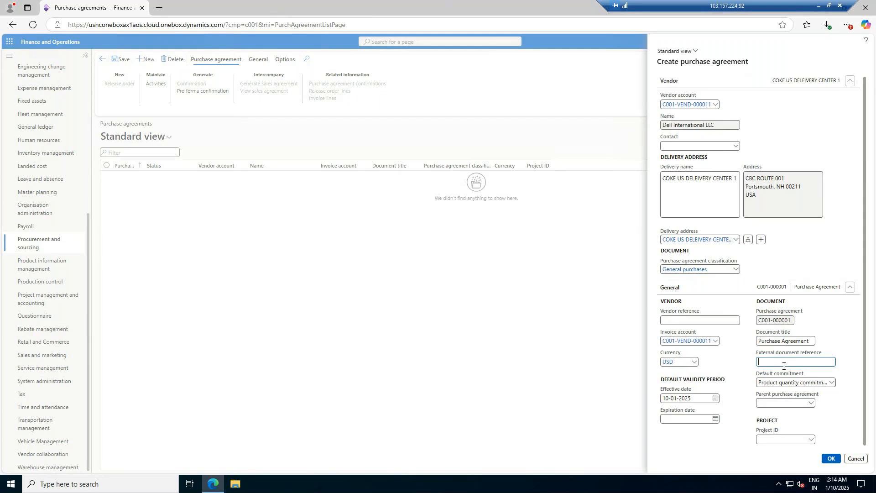
type("PA/2025/01/10/P001")
key("Tab")
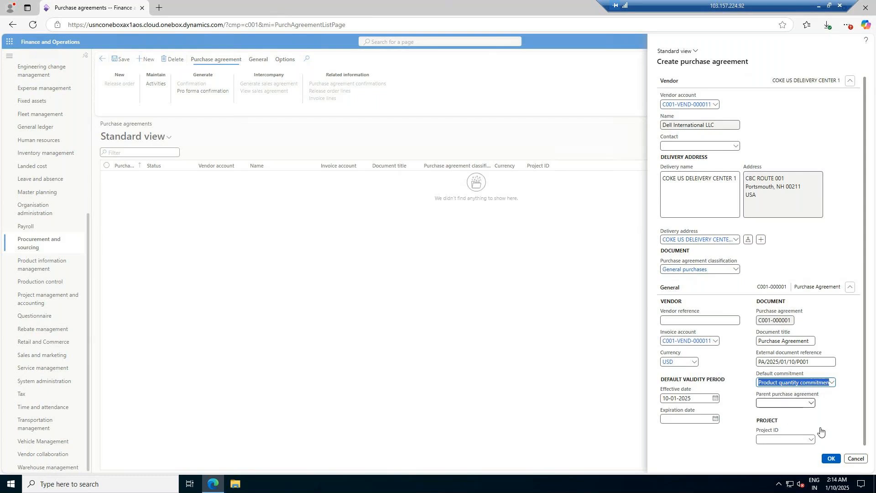
left_click(833, 460)
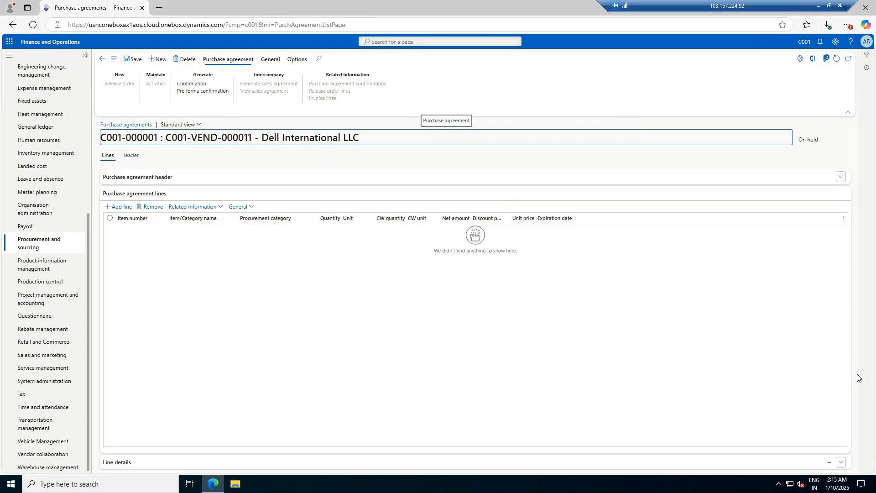
Step: Add an agreement line for item PR0001, Windows Server 2022, with a quantity of 100
left_click(114, 208)
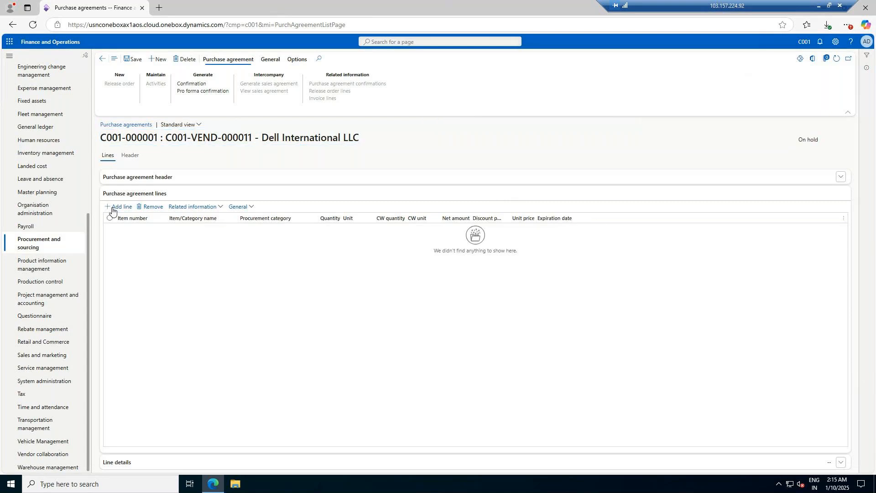
left_click(171, 229)
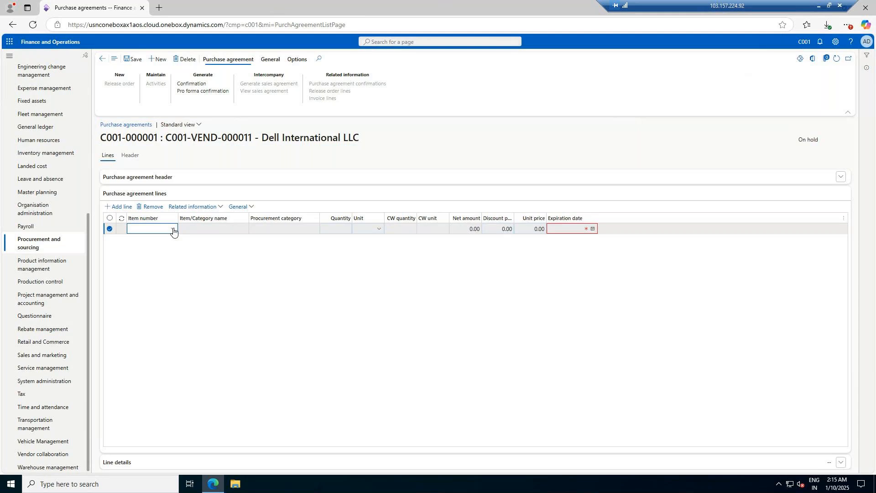
left_click(173, 229)
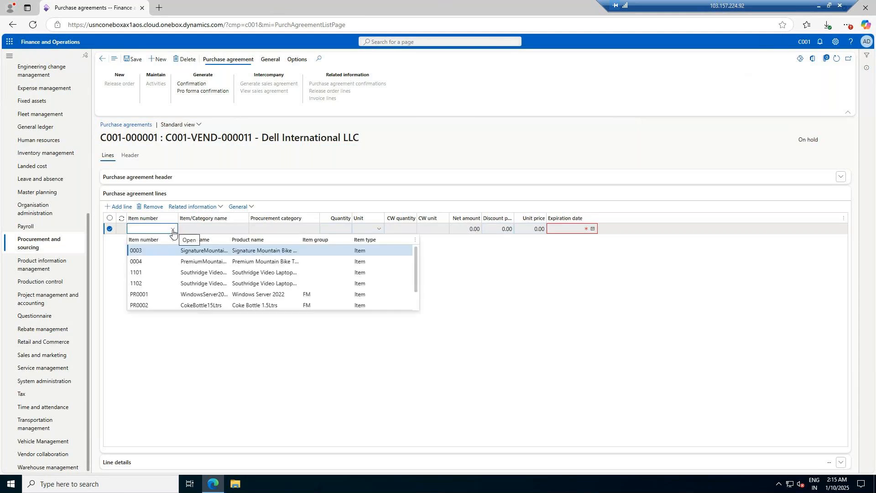
left_click(237, 296)
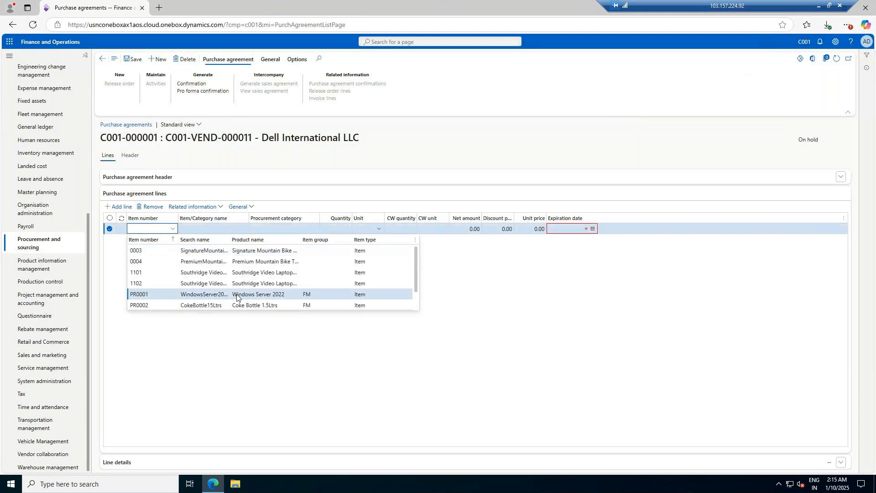
left_click(344, 230)
type("00")
Step: Set the Windows Server 2022 line's unit price to 95 and expiration date to 17-01-2025, and save the agreement
left_click(465, 229)
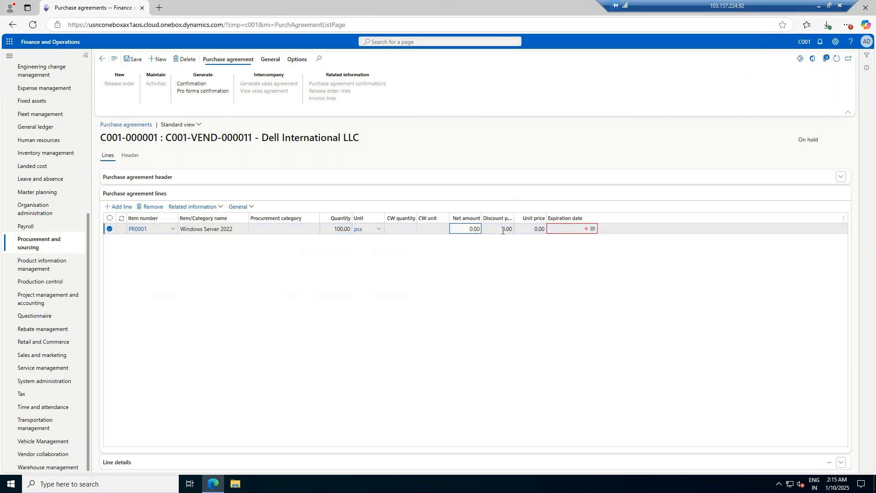
left_click(544, 230)
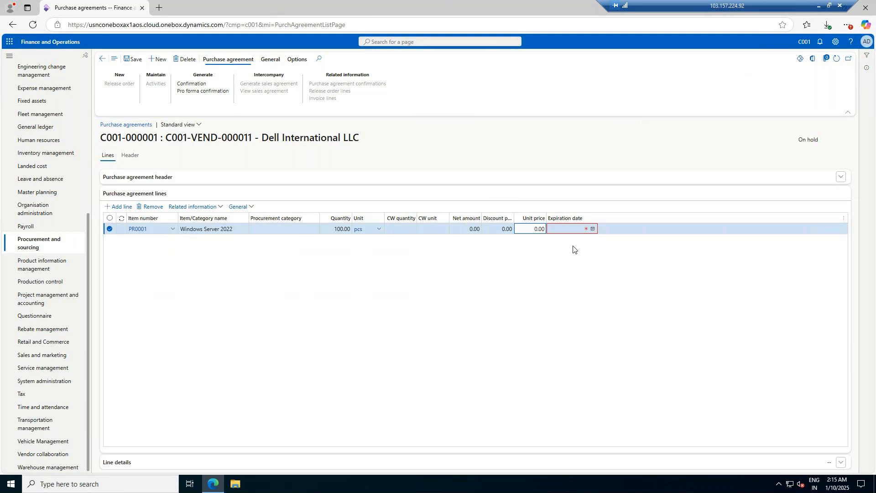
type("95")
key("Delete")
left_click(594, 229)
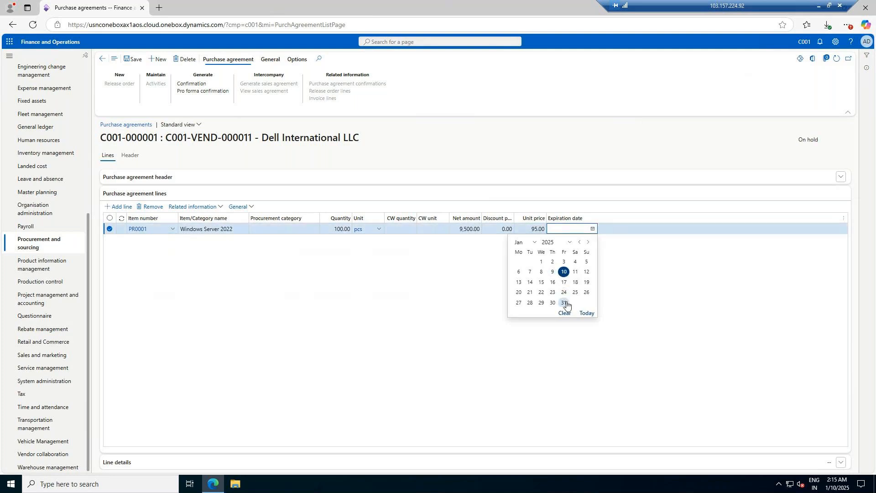
left_click(564, 282)
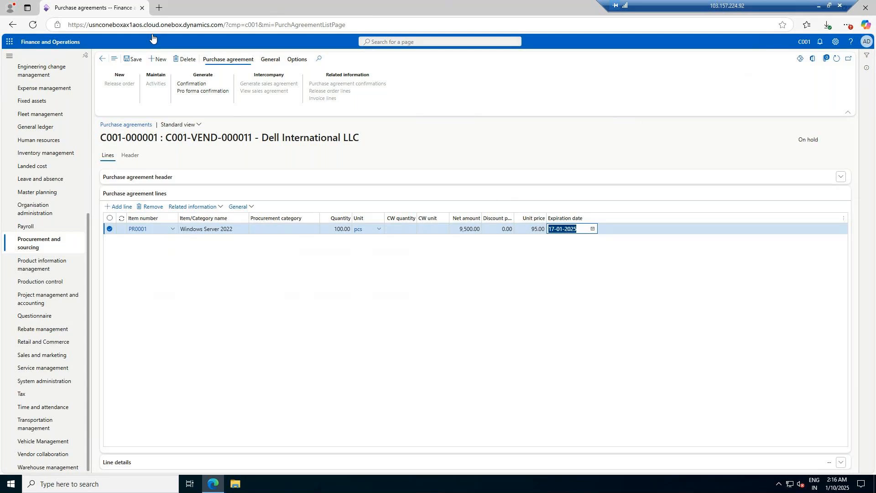
left_click(137, 60)
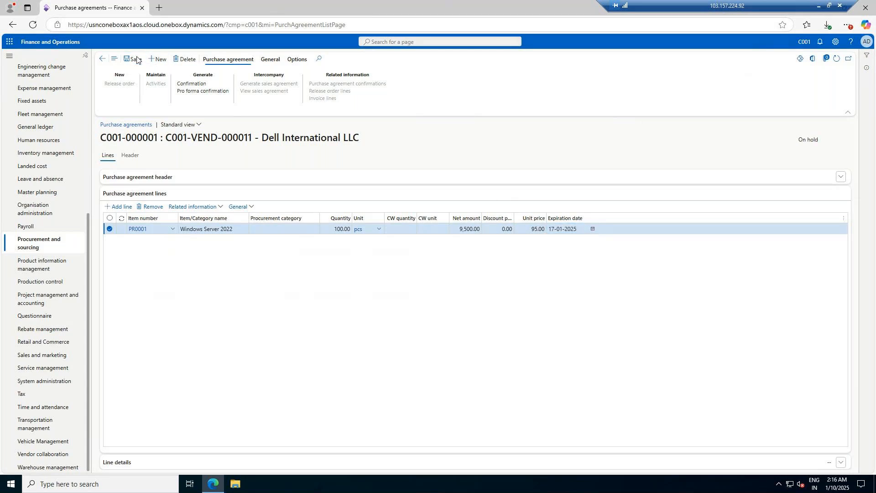
left_click(272, 60)
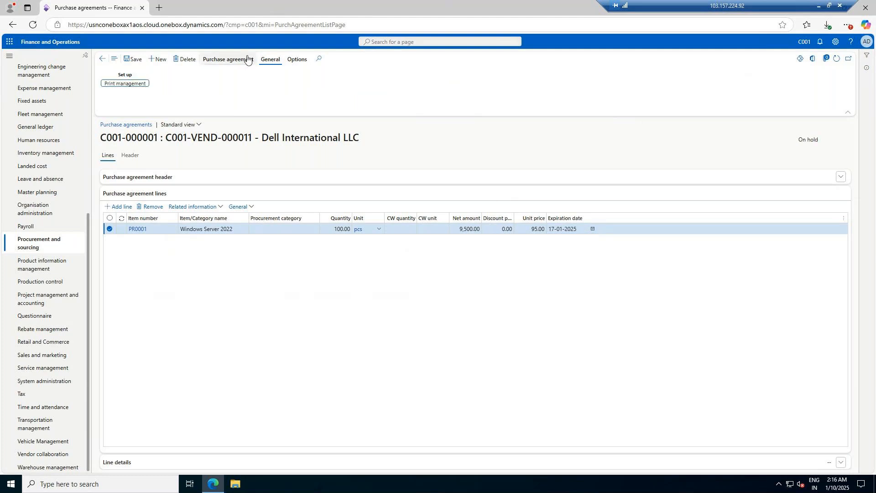
Step: Review the Windows Server 2022 line's financial dimensions, project, fulfillment, price and discount, product dimensions and general details
left_click(231, 60)
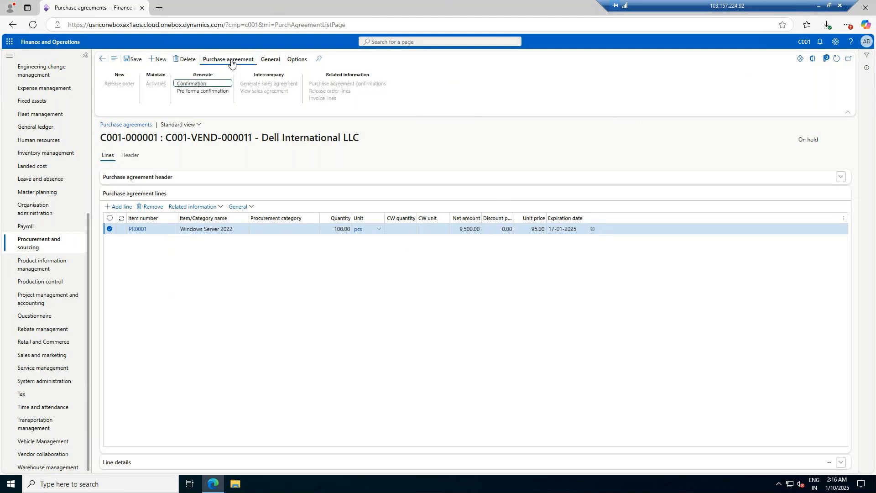
left_click(201, 84)
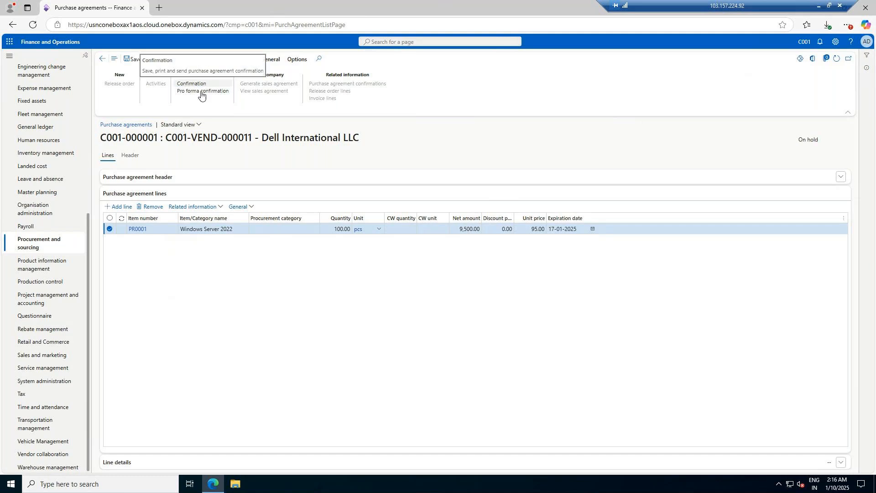
left_click(238, 462)
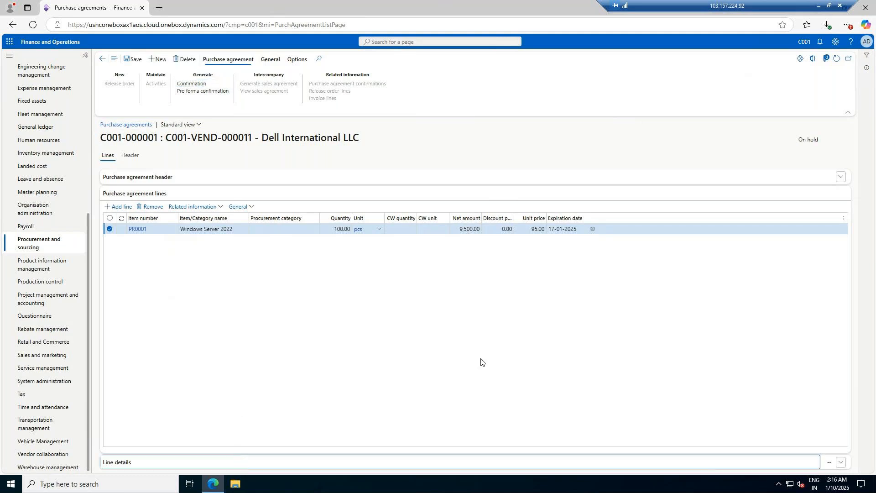
left_click(264, 386)
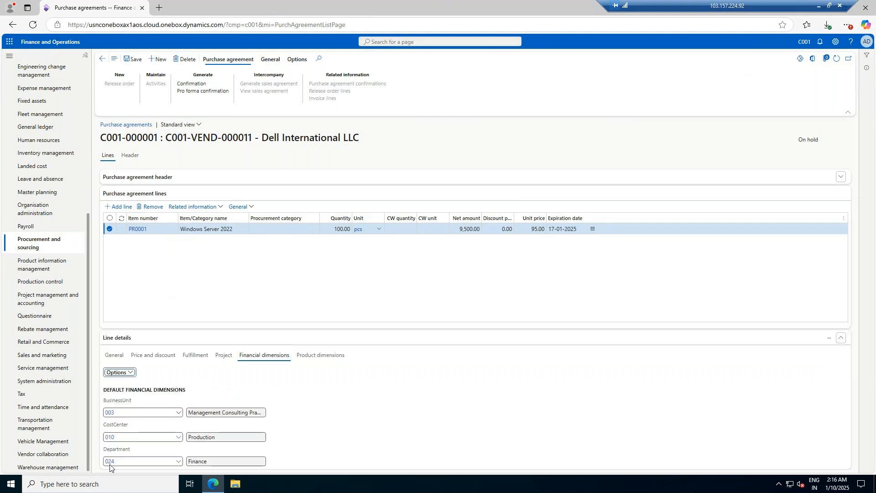
left_click(223, 355)
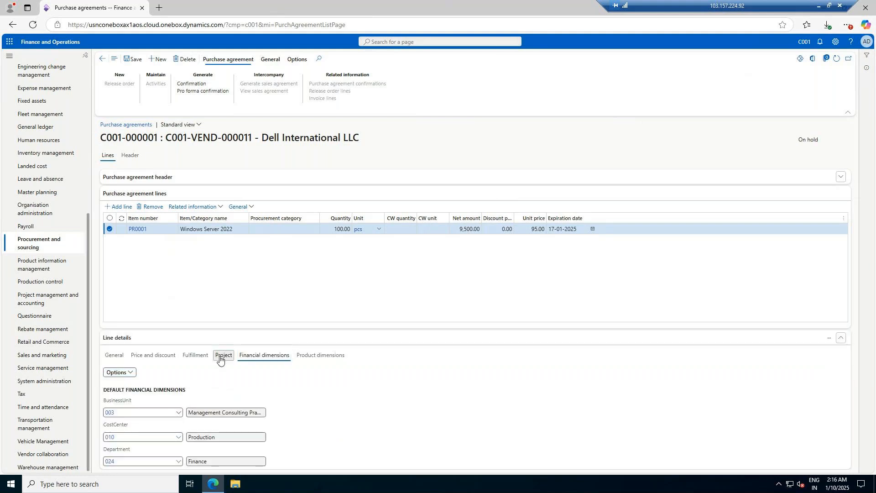
left_click(196, 355)
left_click(159, 356)
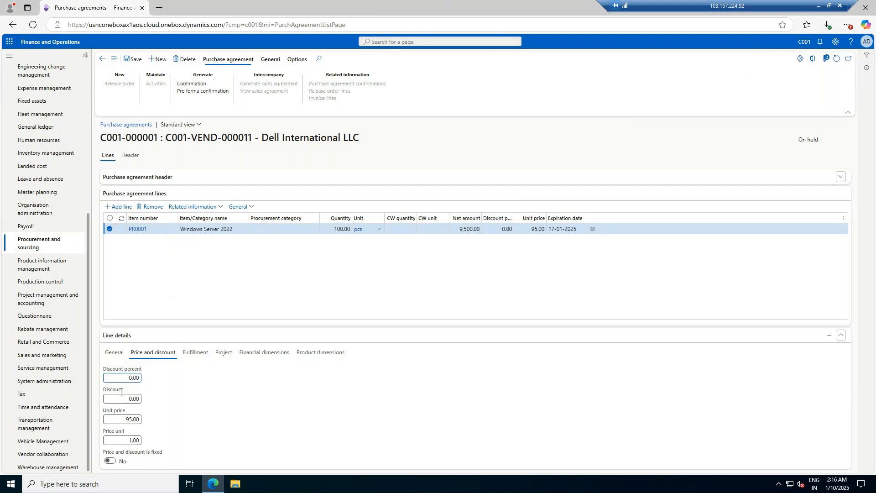
left_click(197, 357)
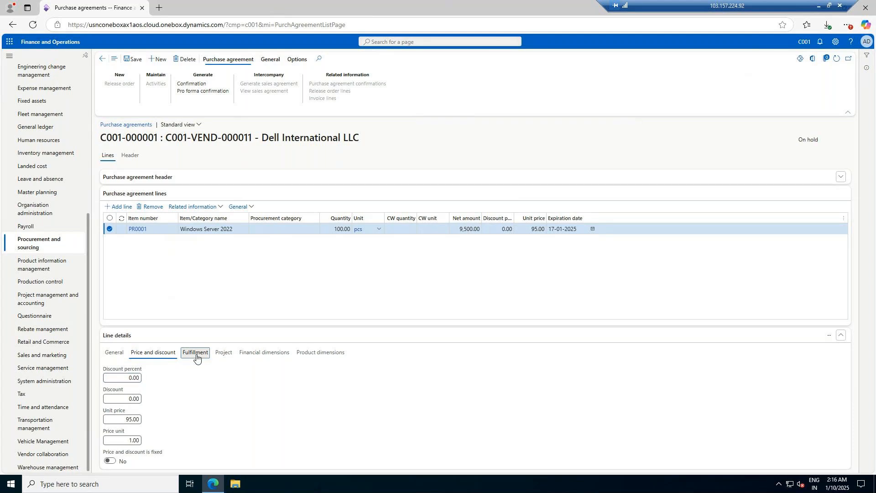
left_click(225, 354)
left_click(264, 354)
left_click(321, 353)
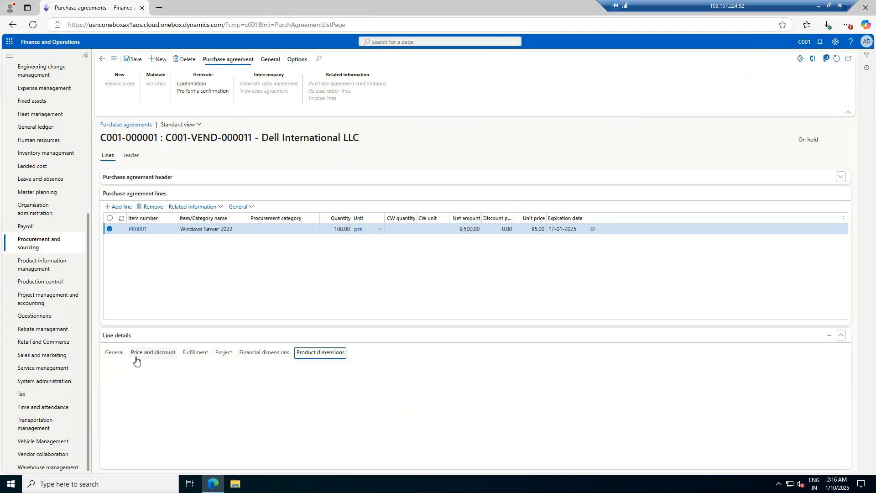
left_click(115, 355)
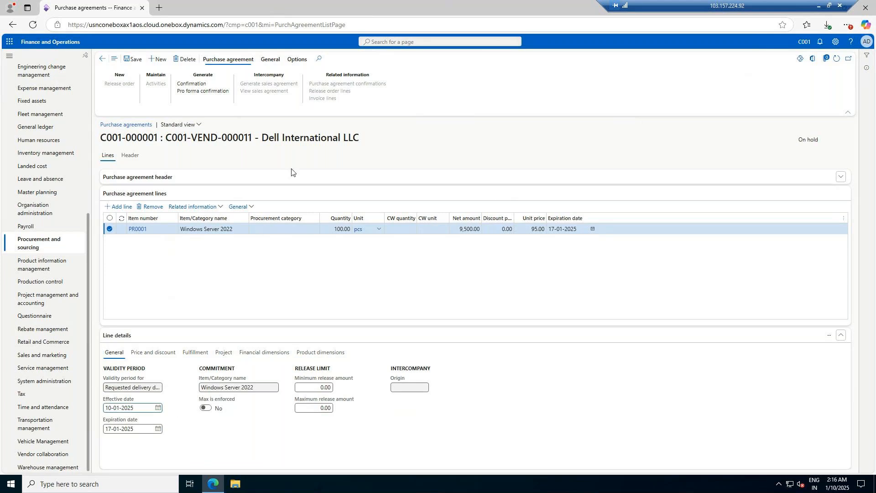
Step: Save the agreement and confirm it as effective, printing the confirmation report to Screen without the print management destination
left_click(132, 61)
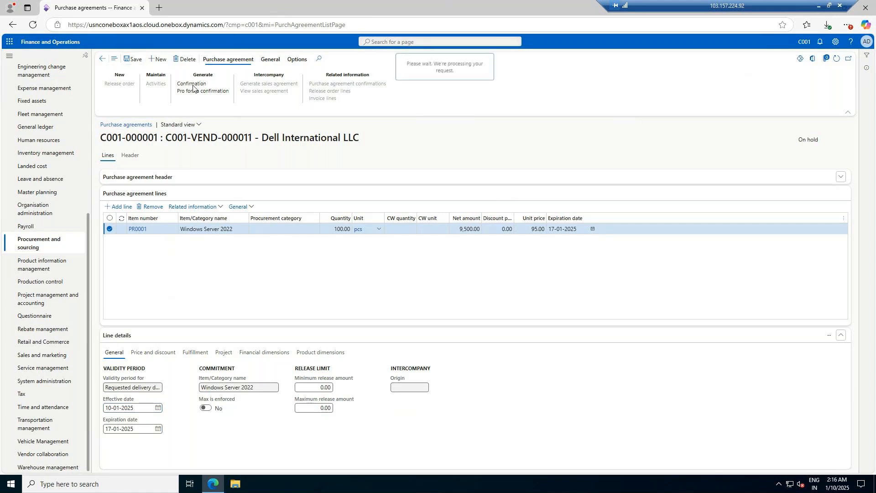
left_click(196, 89)
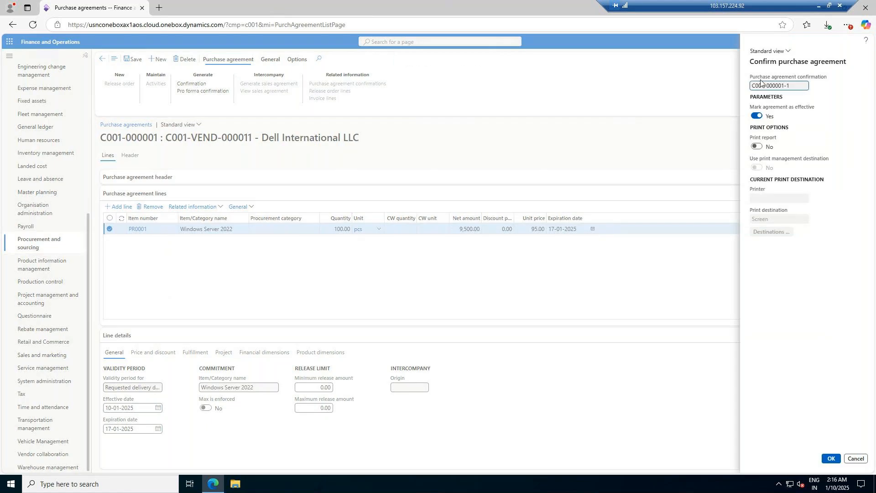
left_click(756, 146)
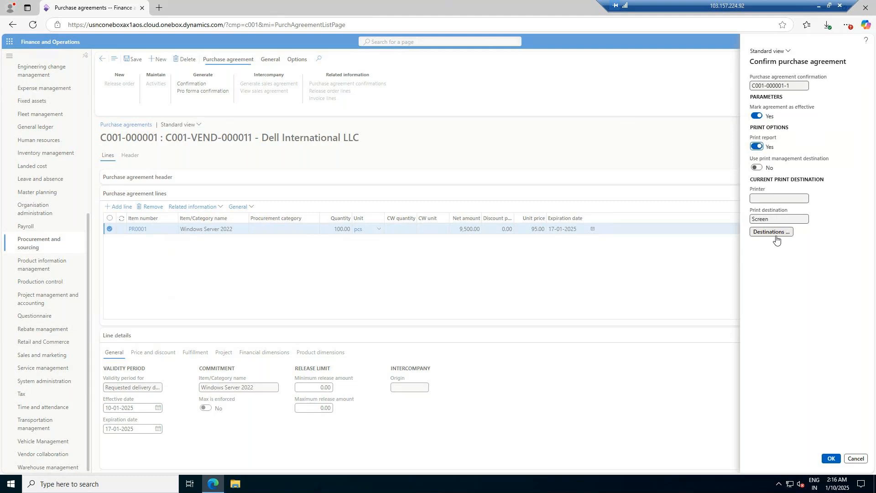
left_click(757, 168)
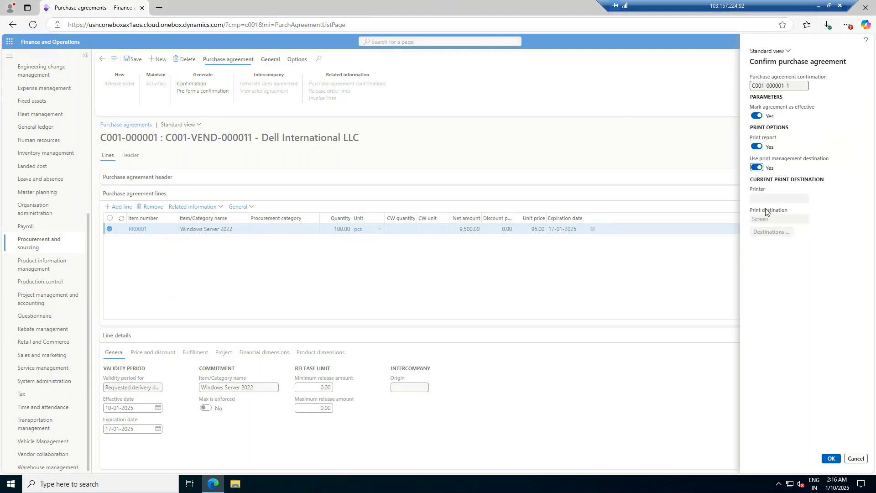
left_click(757, 167)
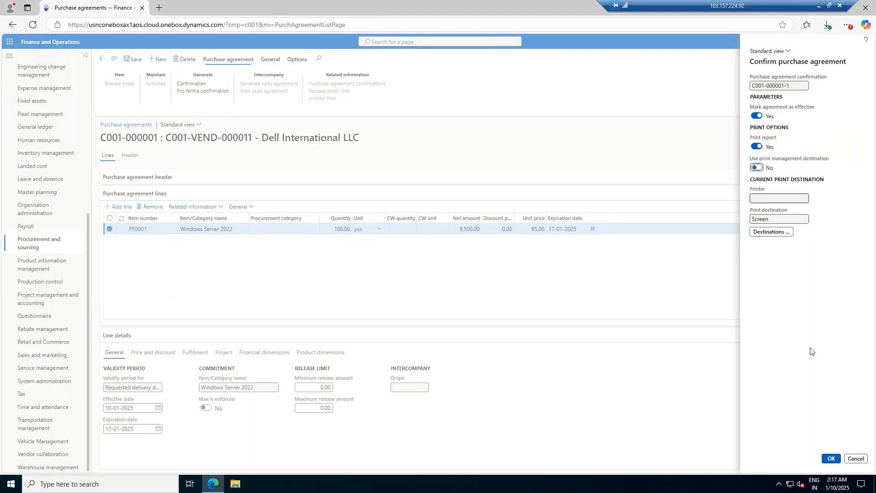
left_click(831, 460)
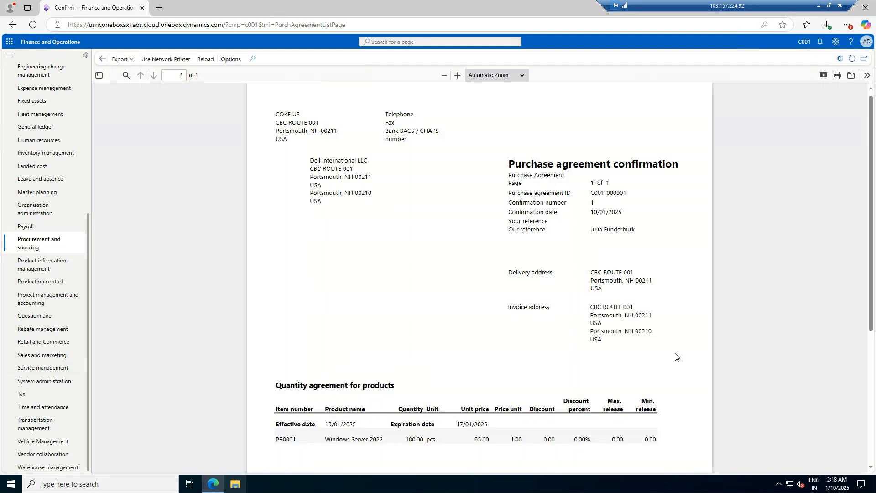
Step: Read through the purchase agreement confirmation report and return to the agreement
scroll(561, 350, "down", 4)
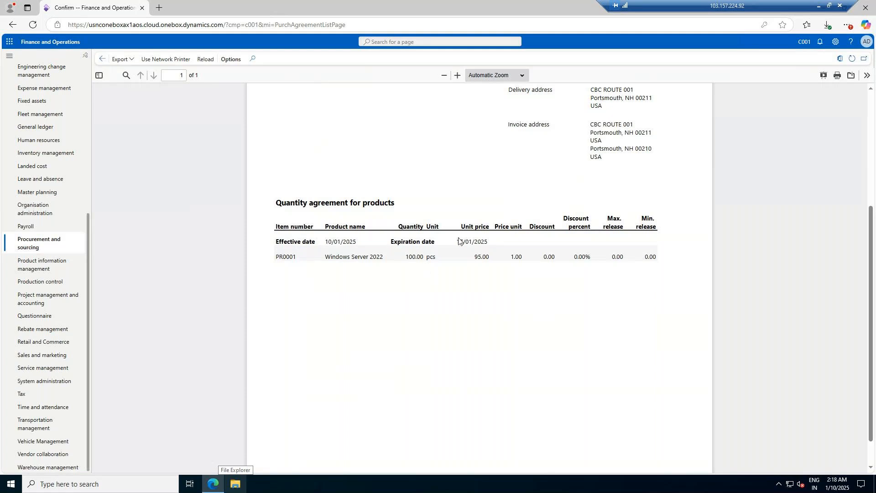
scroll(461, 242, "up", 4)
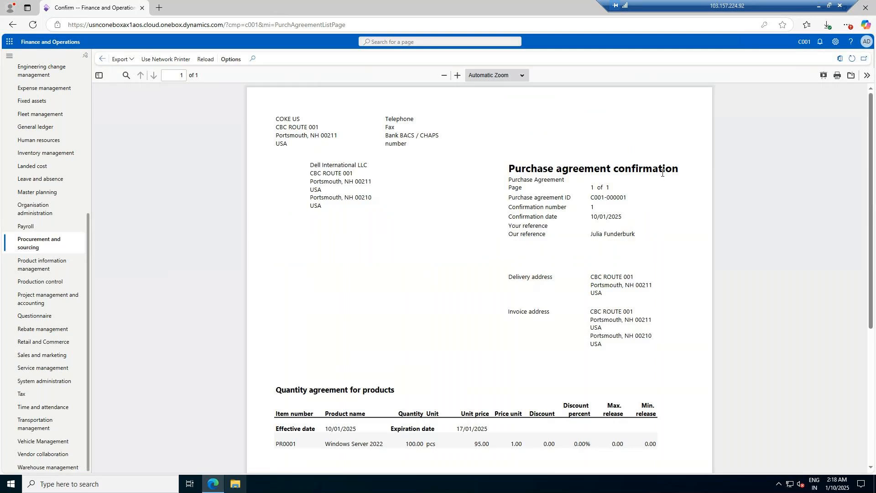
scroll(385, 336, "down", 4)
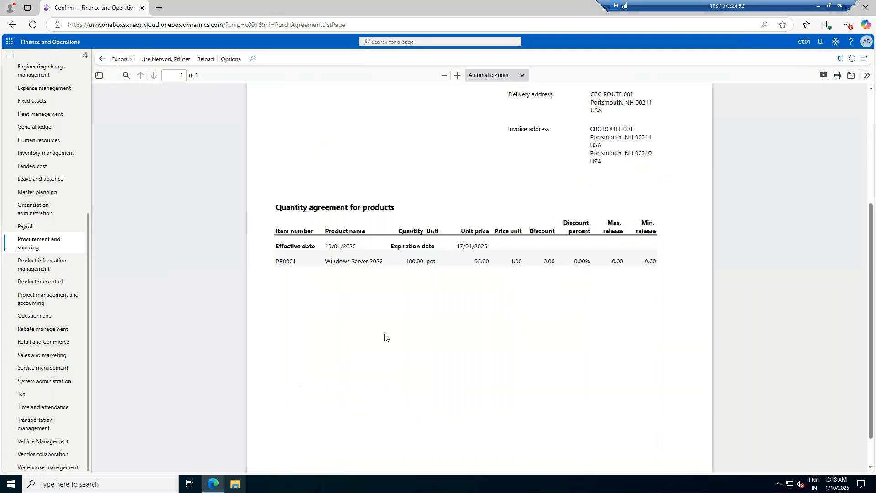
scroll(502, 290, "down", 1)
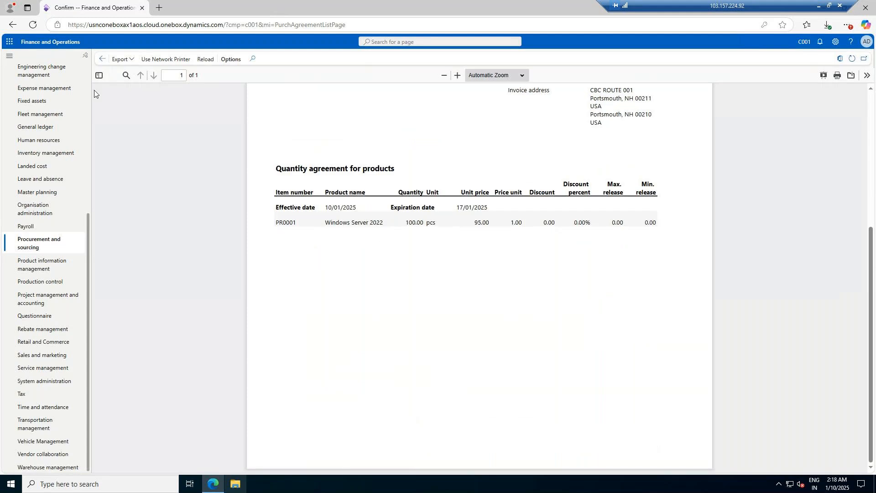
left_click(102, 59)
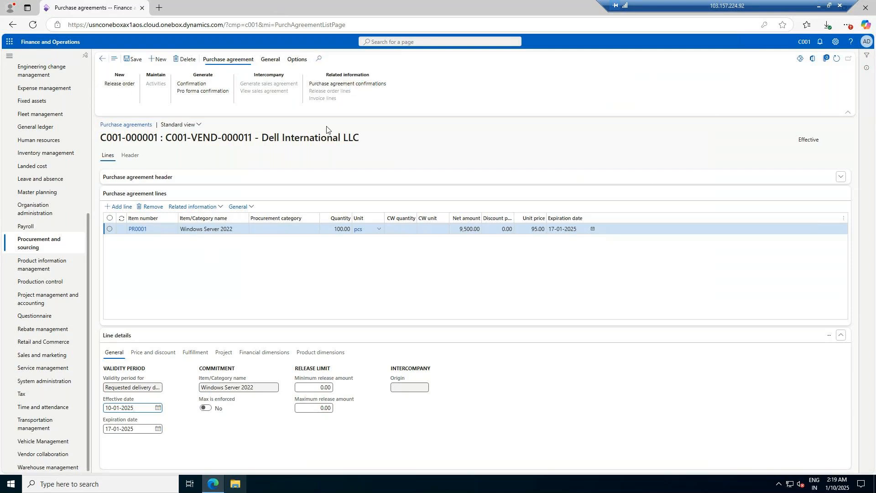
Step: Create a release order from the agreement for item PR0001, Windows Server 2022, and refresh the agreement
left_click(117, 85)
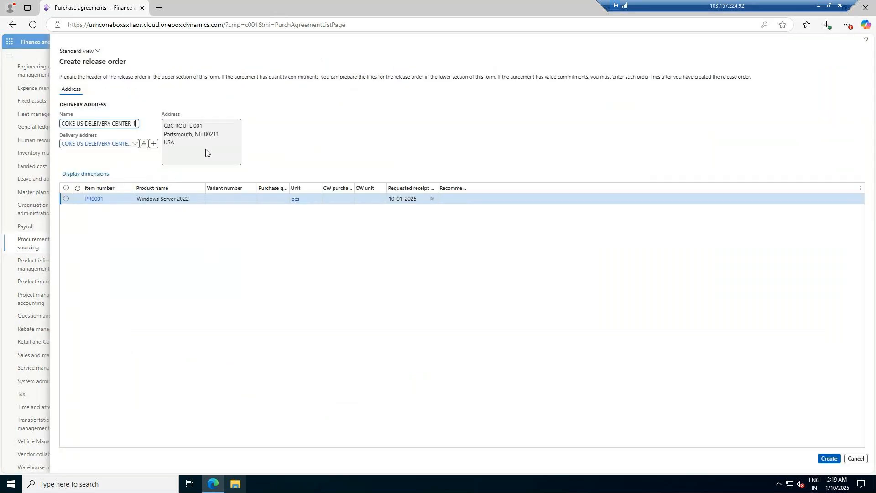
left_click(62, 199)
left_click(828, 458)
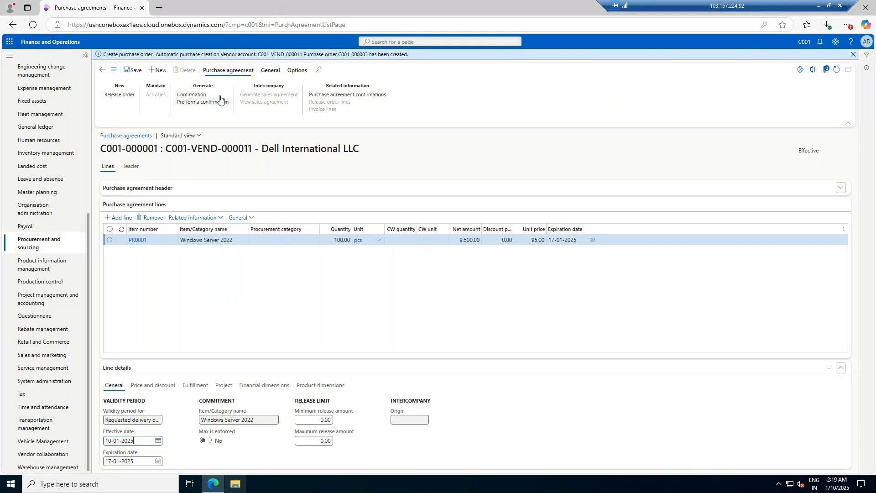
left_click(837, 71)
scroll(59, 156, "up", 5)
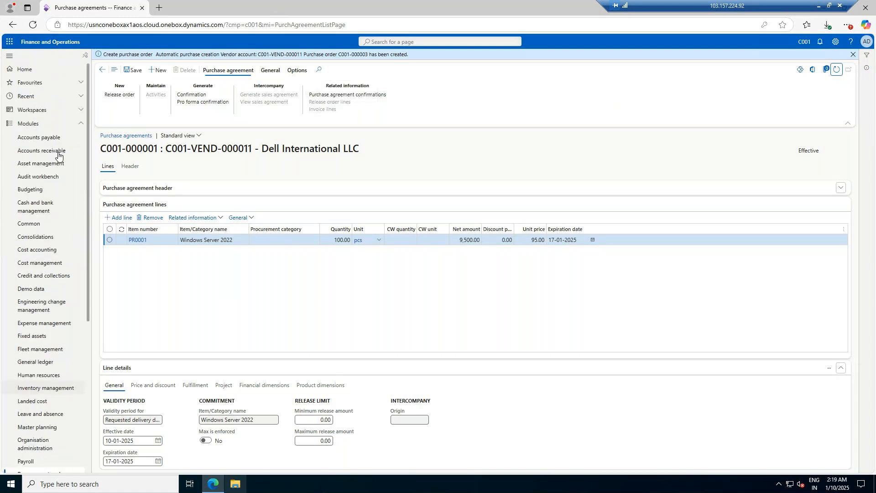
left_click(53, 138)
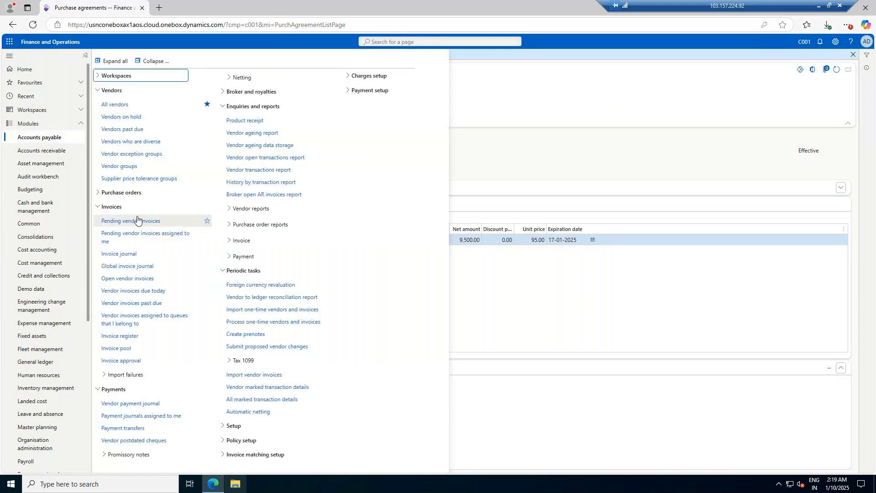
left_click(139, 189)
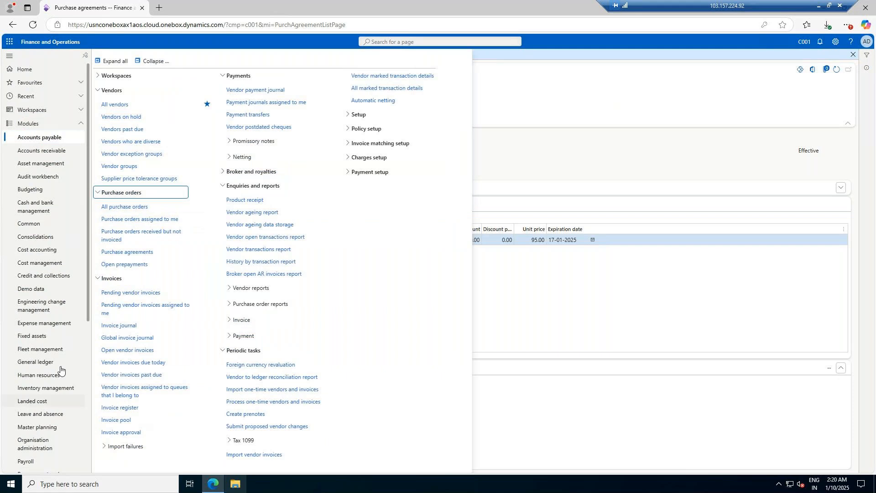
Step: List all purchase orders in Procurement and sourcing, and open the Dell International LLC release order with requested receipt date 10-01-2025
scroll(57, 363, "down", 4)
left_click(39, 292)
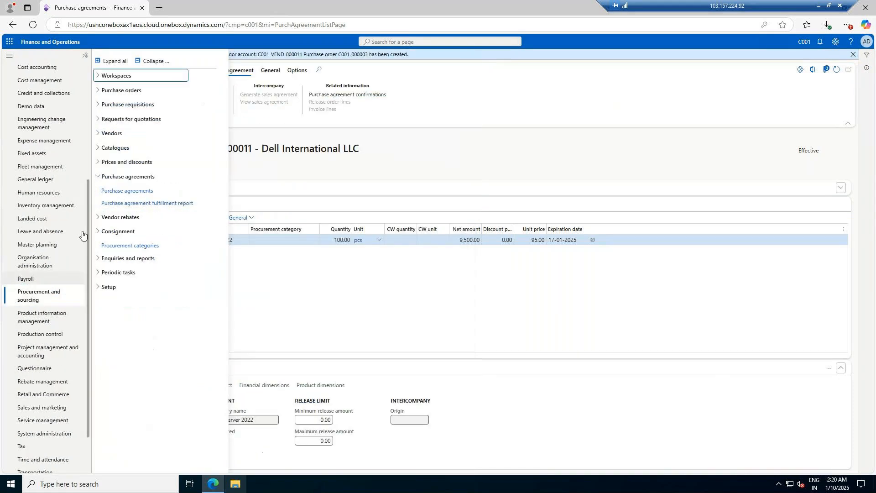
left_click(121, 90)
left_click(126, 110)
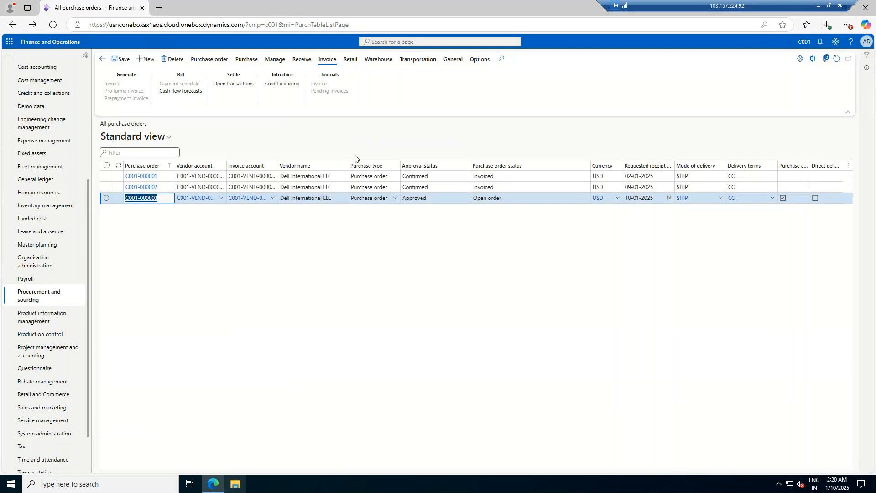
left_click(106, 198)
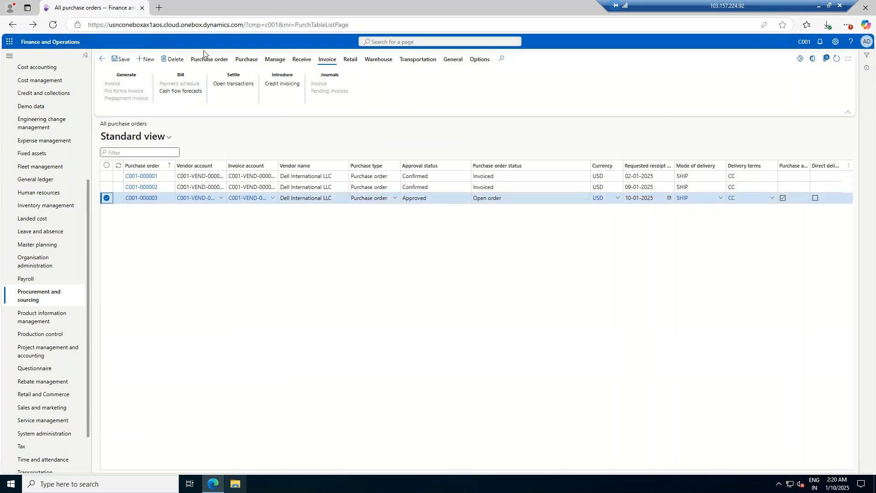
left_click(148, 199)
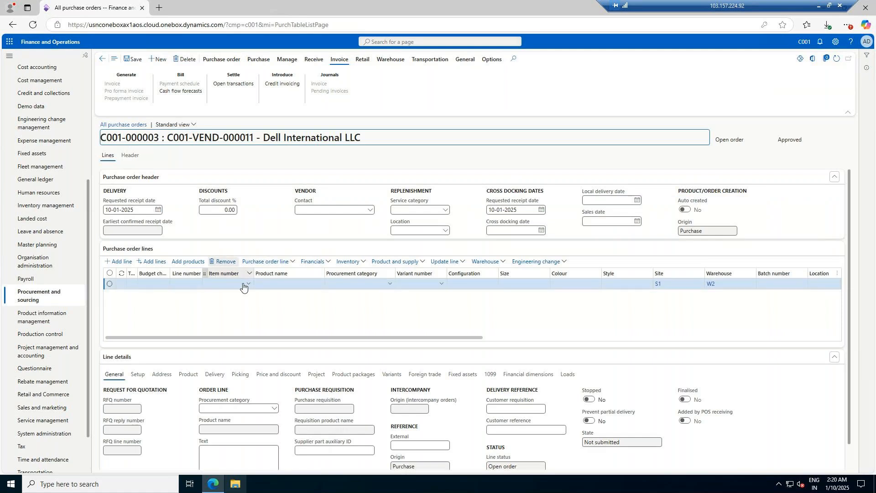
Step: Set the empty purchase order line's item to PR0001, Windows Server 2022, and check its unit price
left_click(247, 285)
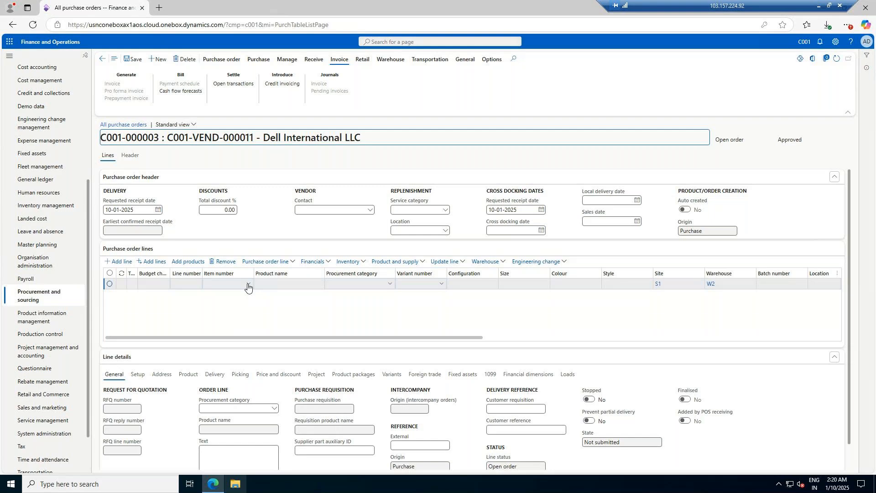
left_click(248, 285)
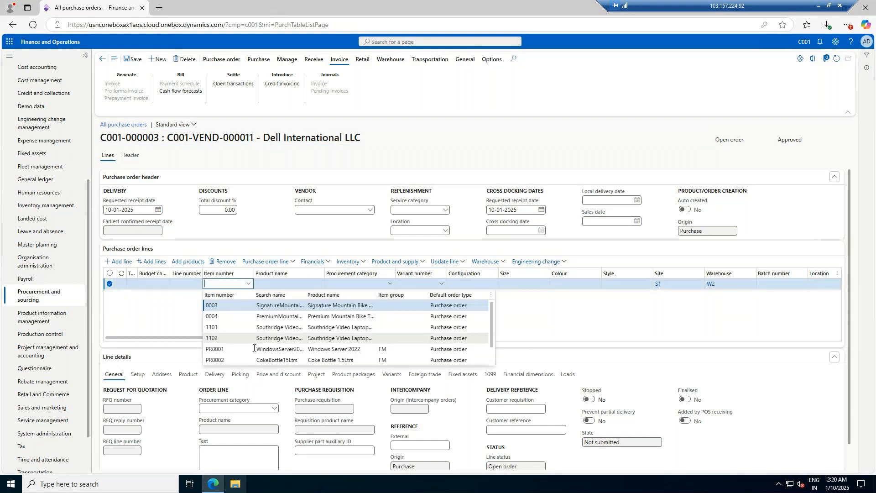
scroll(280, 332, "down", 2)
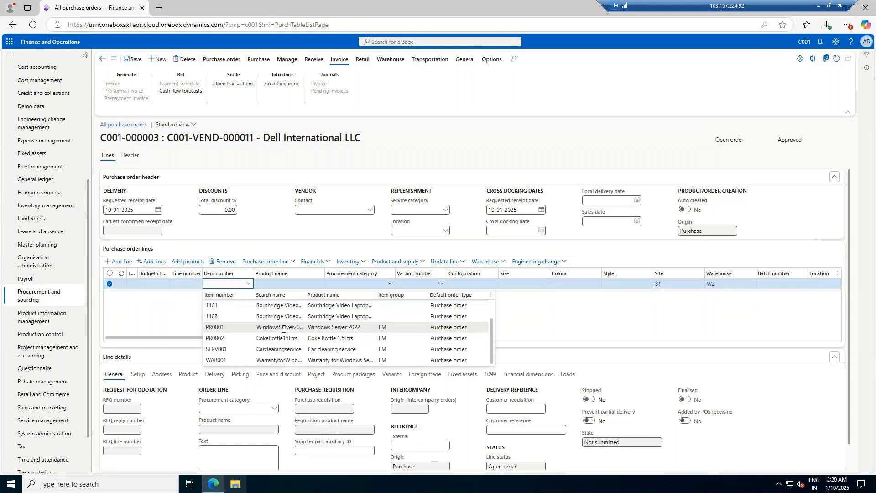
left_click(283, 327)
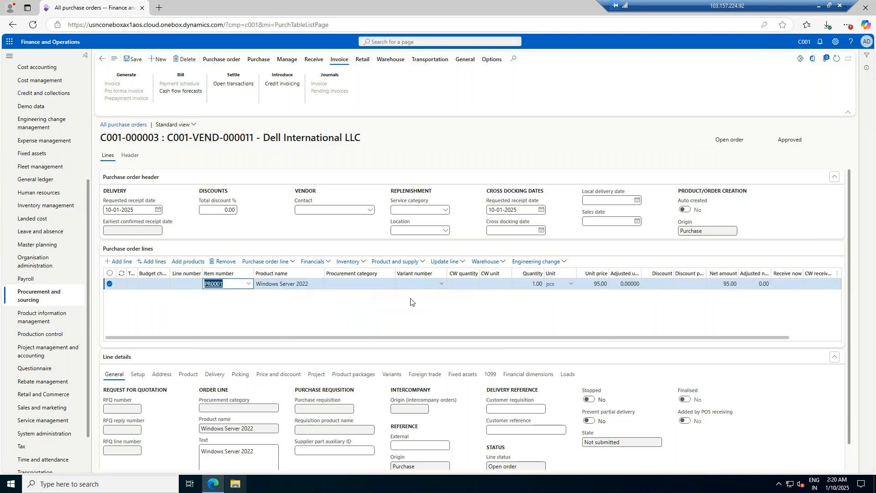
left_click(594, 284)
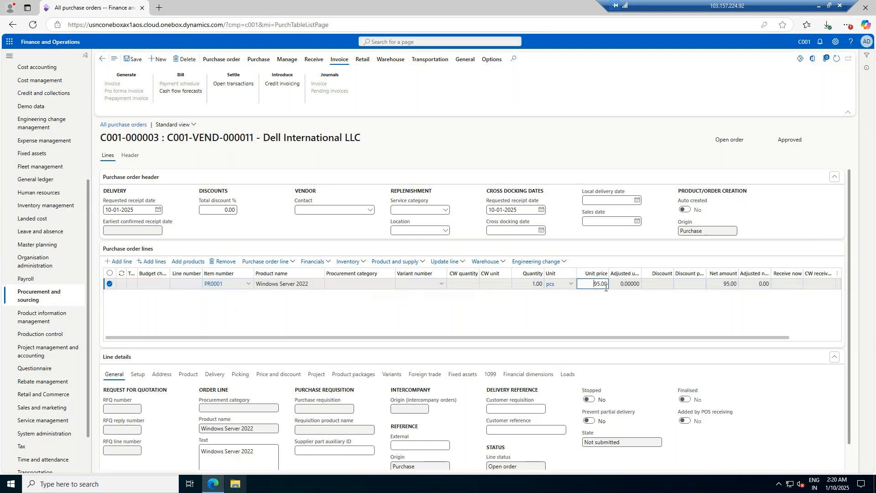
Step: Duplicate the browser tab showing the purchase orders
right_click(96, 6)
left_click(228, 57)
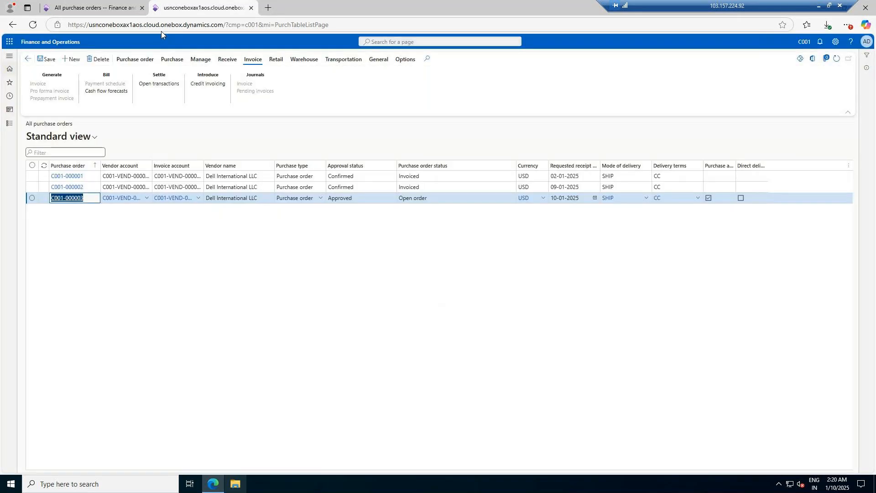
Step: List the released products in Product information management, and open the details of item PR0001, Windows Server 2022
left_click(27, 163)
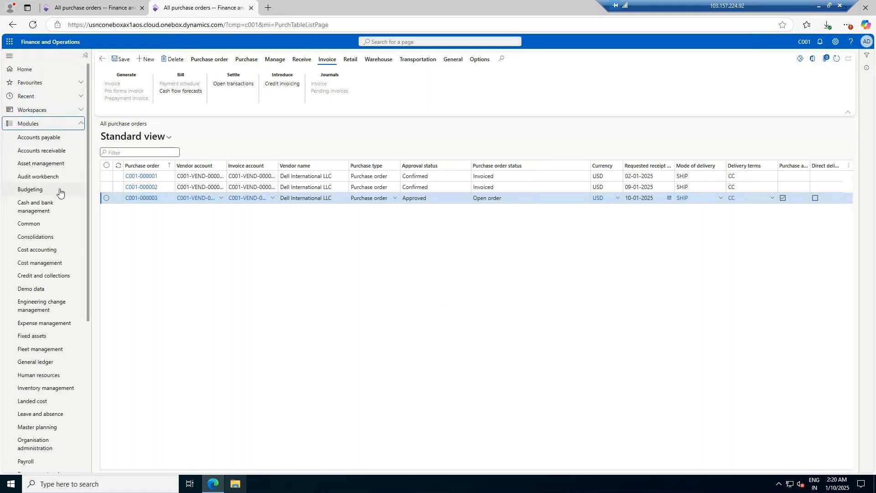
scroll(46, 393, "down", 1)
scroll(49, 371, "down", 2)
left_click(32, 400)
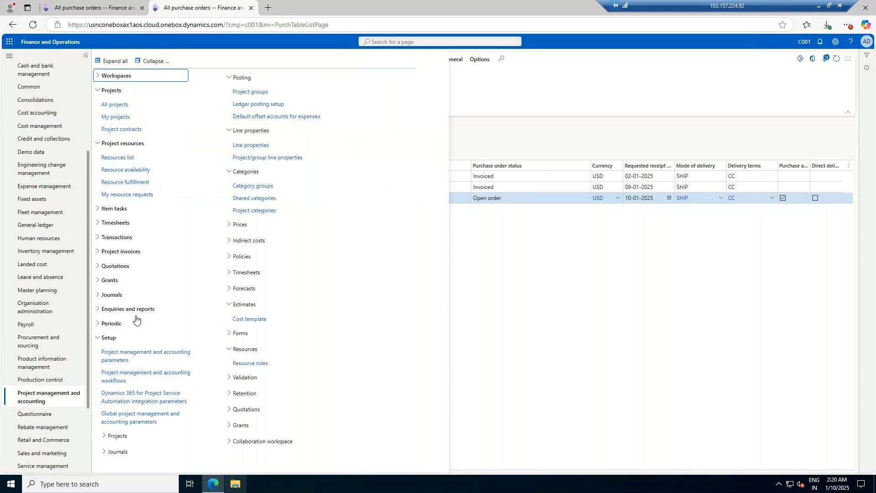
left_click(42, 363)
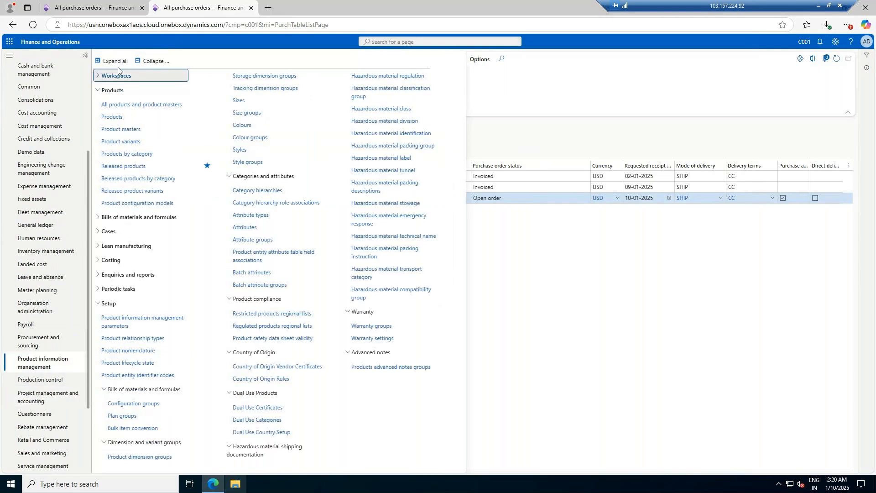
left_click(139, 167)
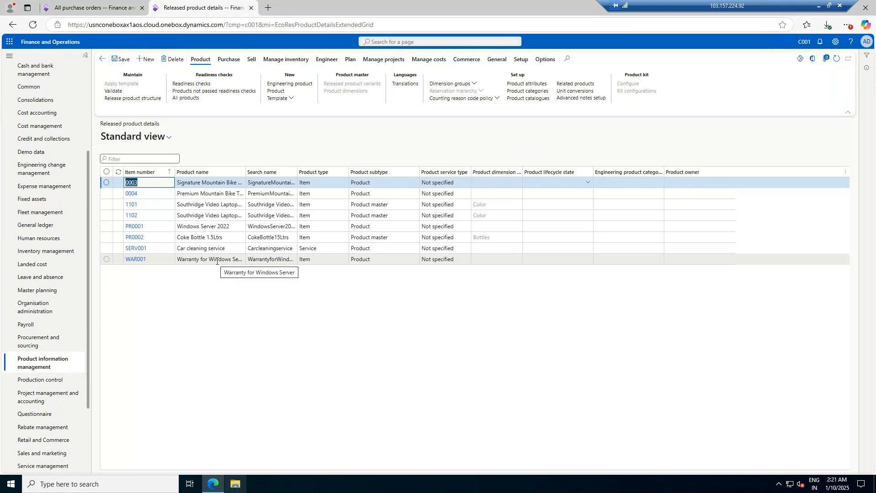
left_click(215, 226)
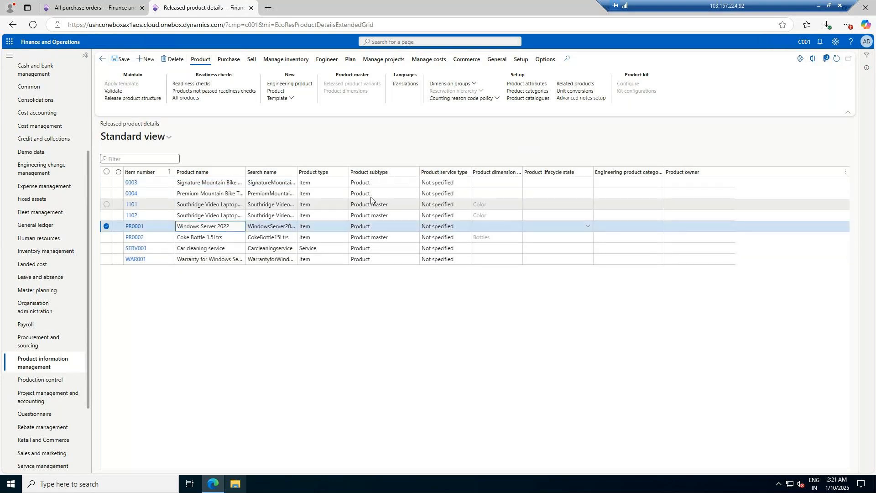
left_click(131, 229)
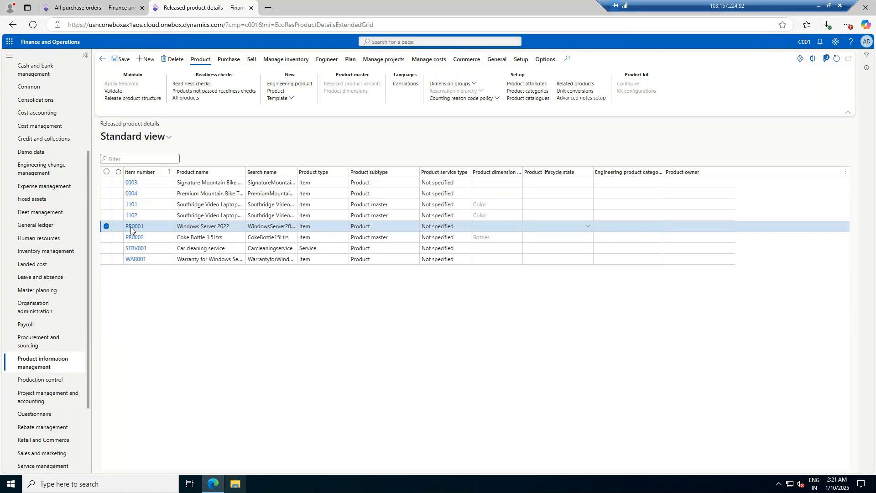
left_click(131, 227)
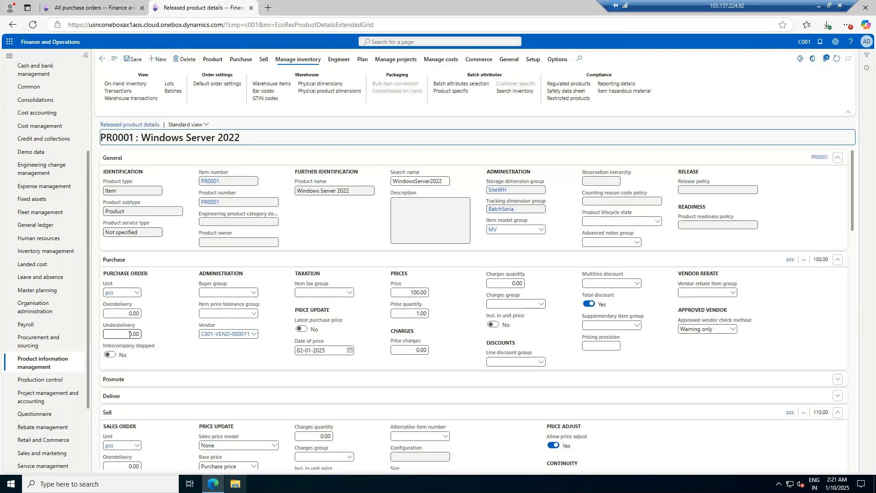
Step: Check the purchase price and the base sales price of the Windows Server 2022 released product
left_click(408, 294)
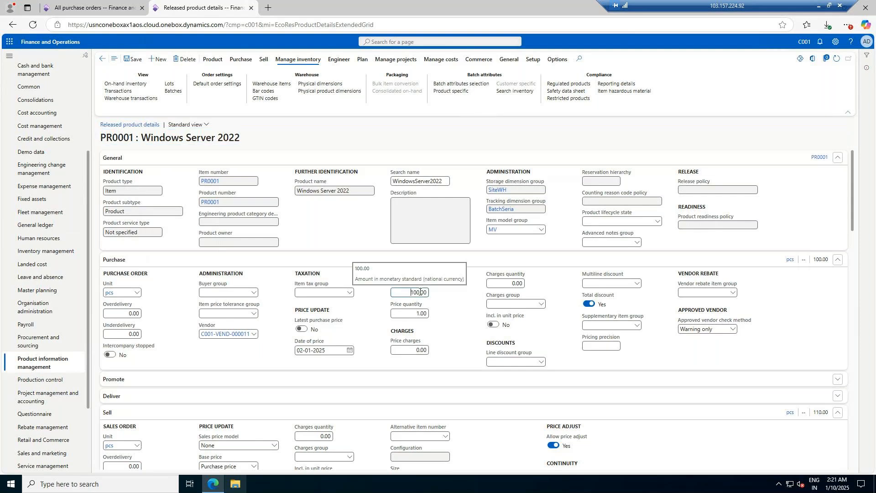
scroll(344, 342, "down", 3)
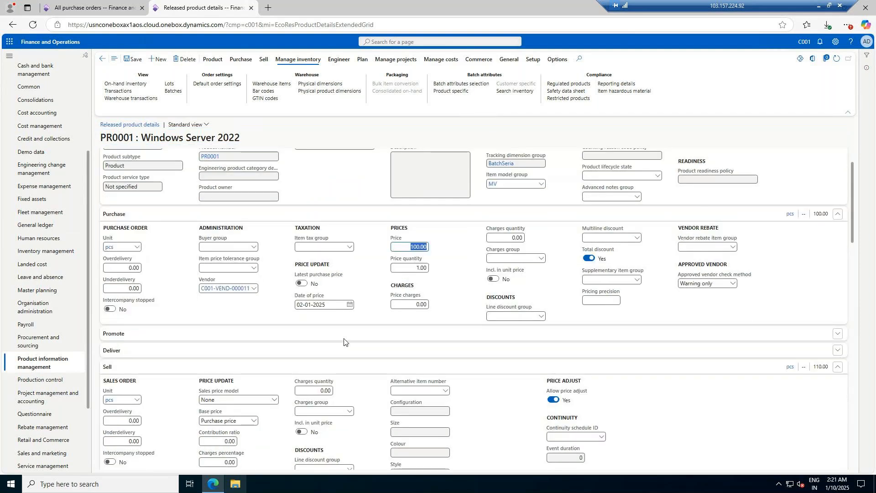
left_click(226, 428)
left_click(255, 430)
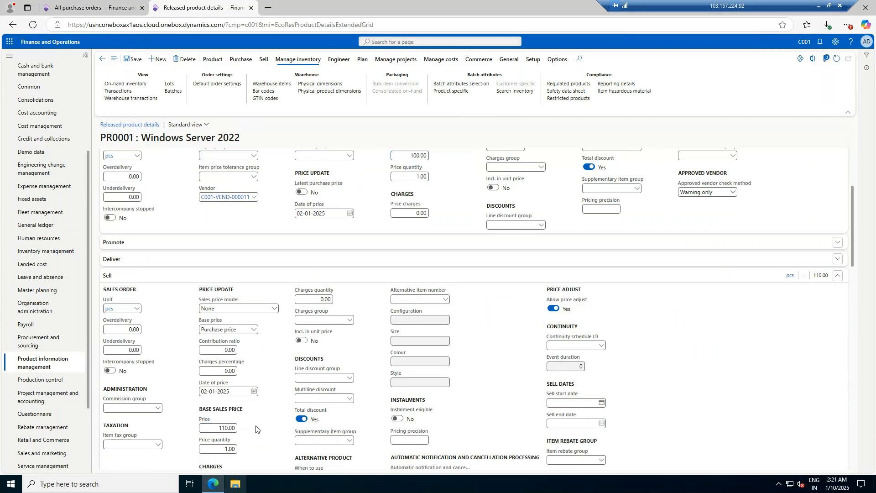
Step: Compare the unit price on the purchase order line with the purchase price on the released product
left_click(82, 12)
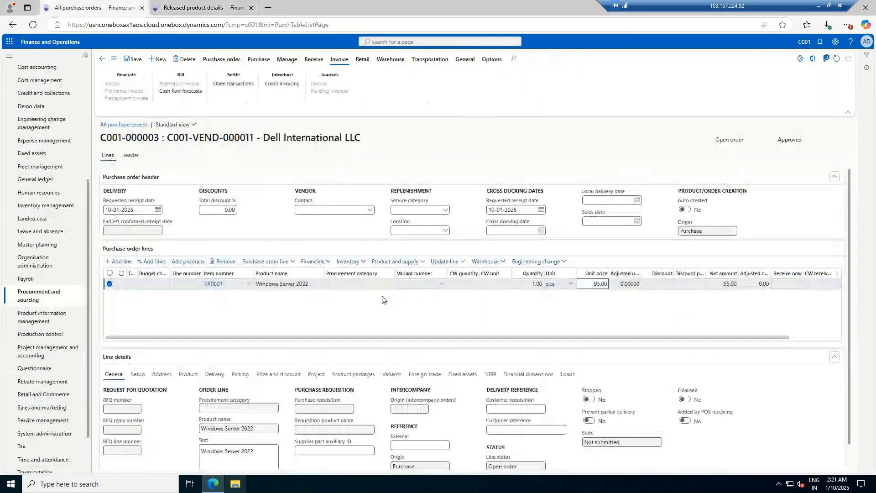
left_click(603, 284)
left_click(197, 5)
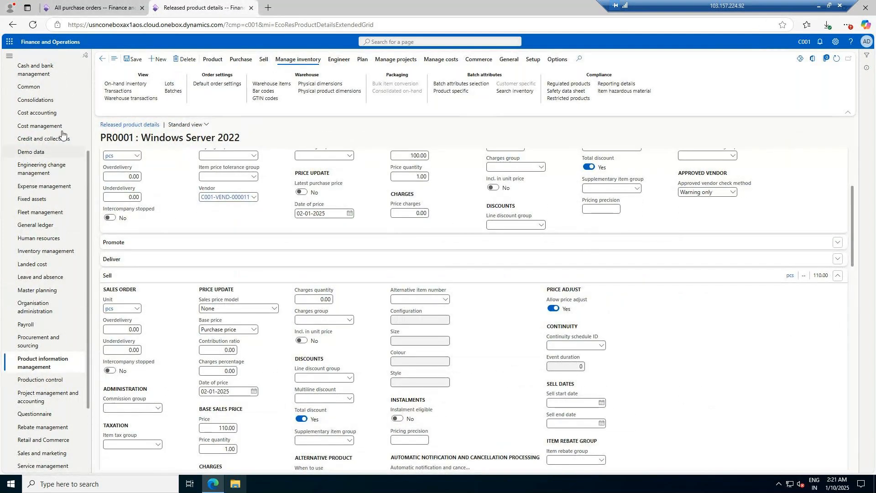
left_click(91, 7)
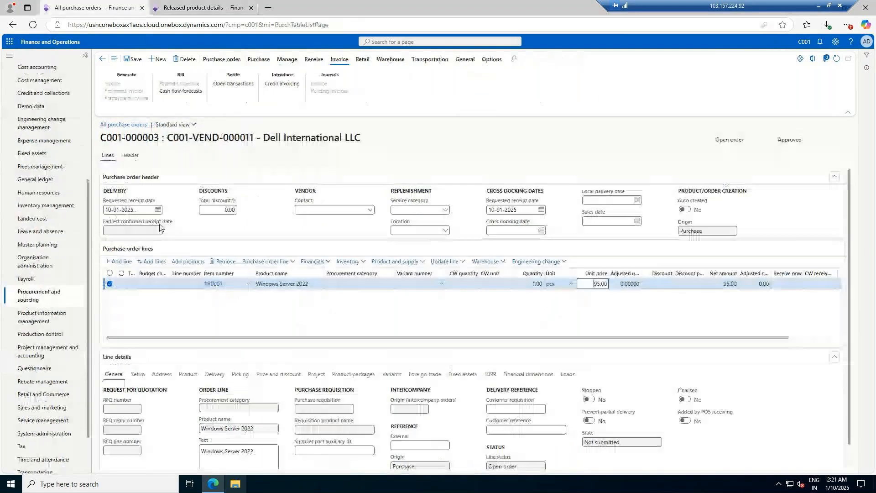
left_click(232, 10)
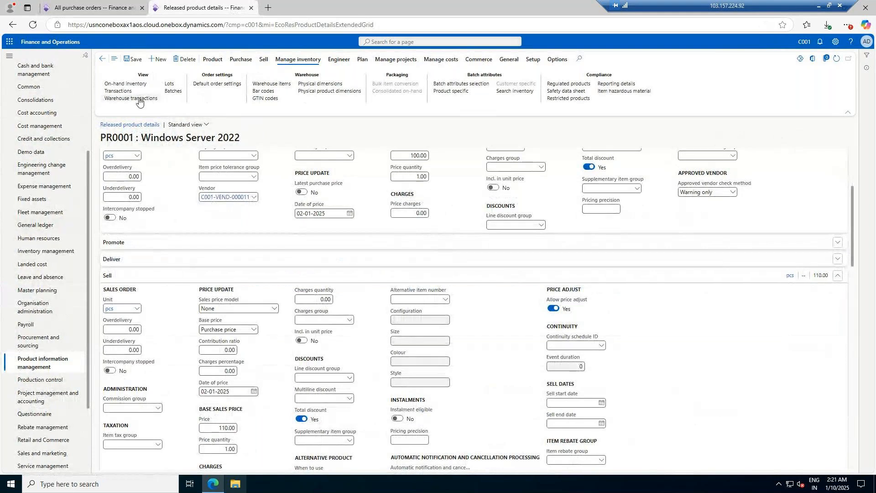
scroll(325, 213, "up", 2)
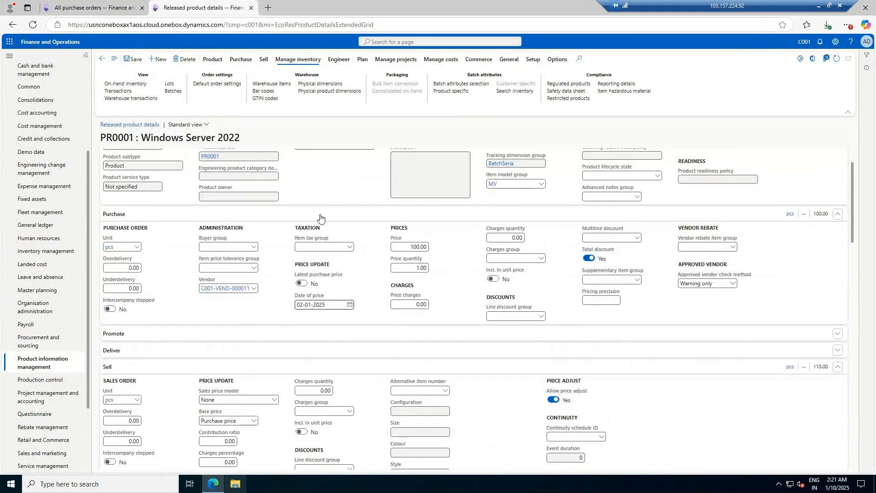
key("ctrl+shift+Tab")
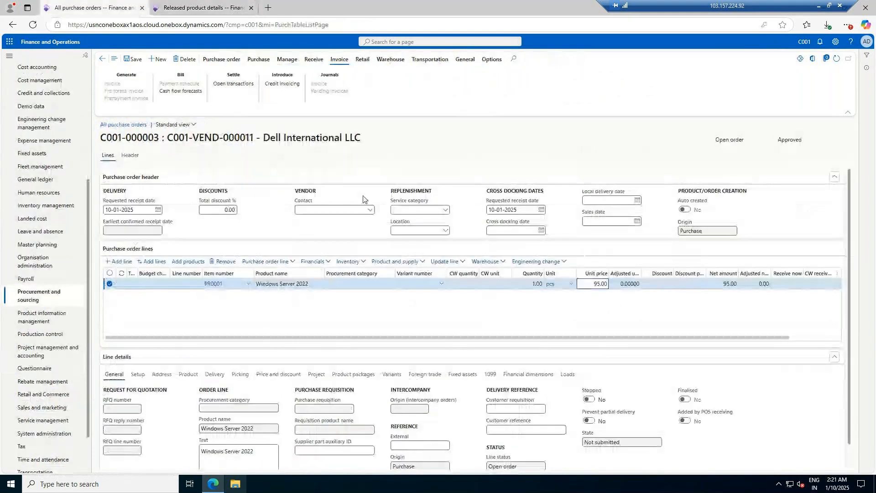
left_click(597, 286)
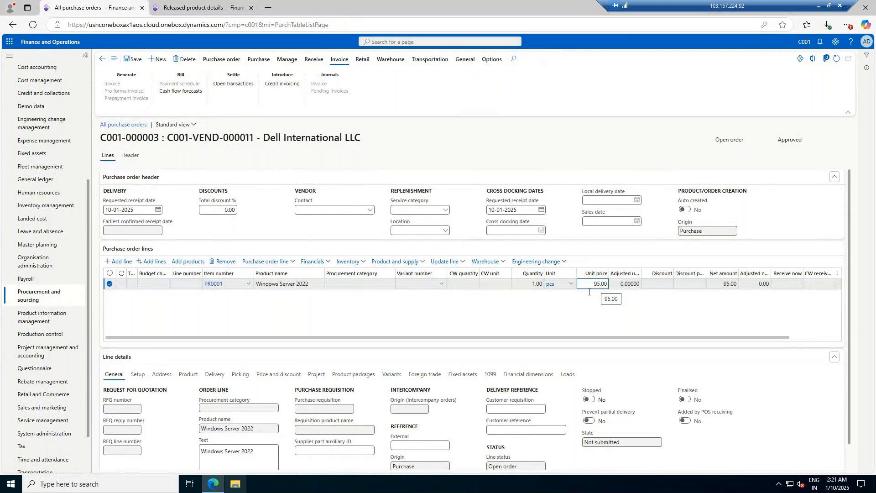
Step: Set the quantity of the Windows Server 2022 order line to 200 and save the purchase order
left_click(535, 282)
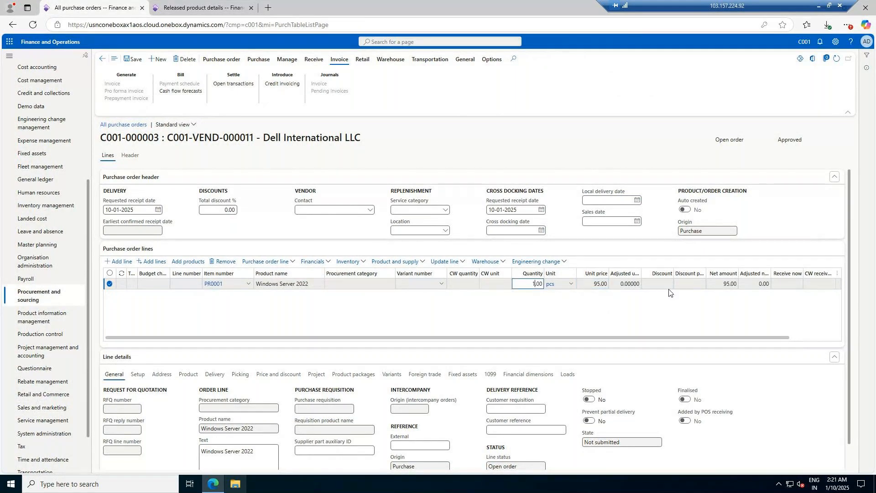
type("200")
key("ctrl+s")
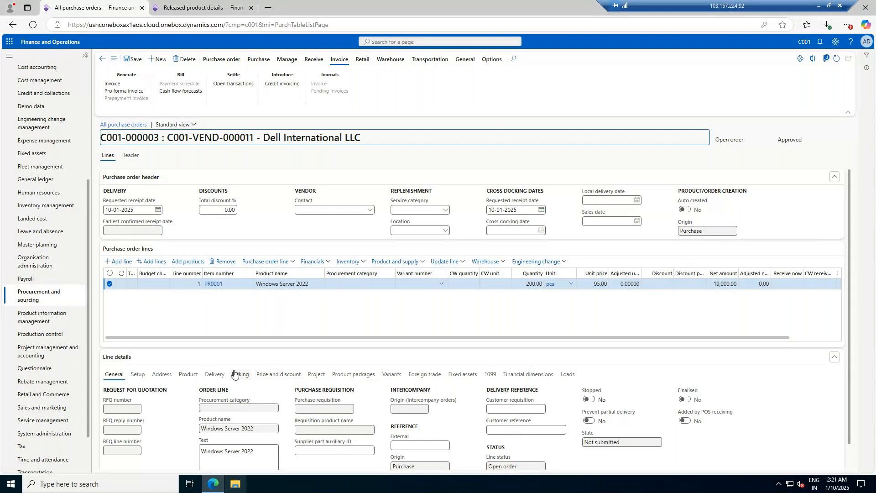
Step: Show the order line's product and tracking dimensions, and check the tracking dimension group assigned to the released product
left_click(198, 375)
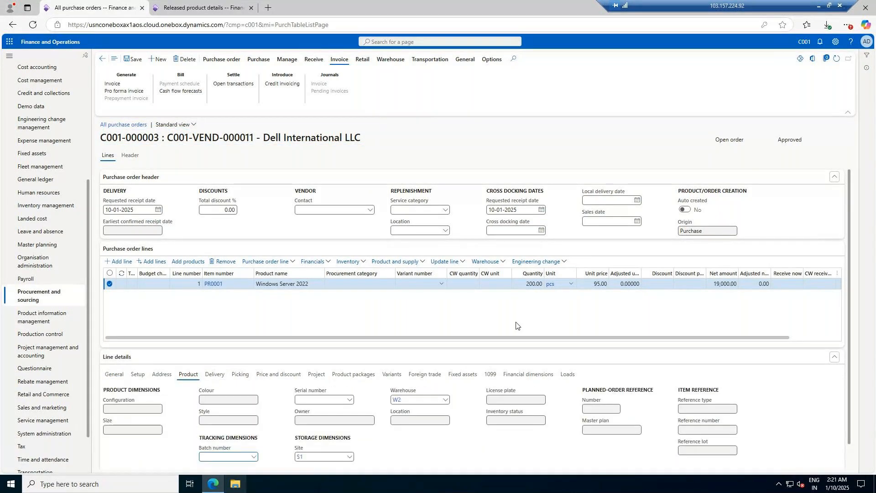
scroll(516, 325, "down", 1)
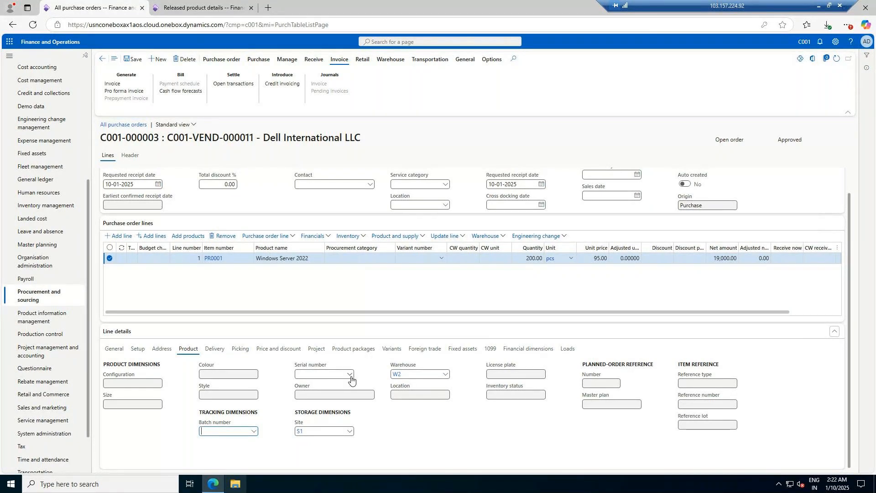
left_click(462, 236)
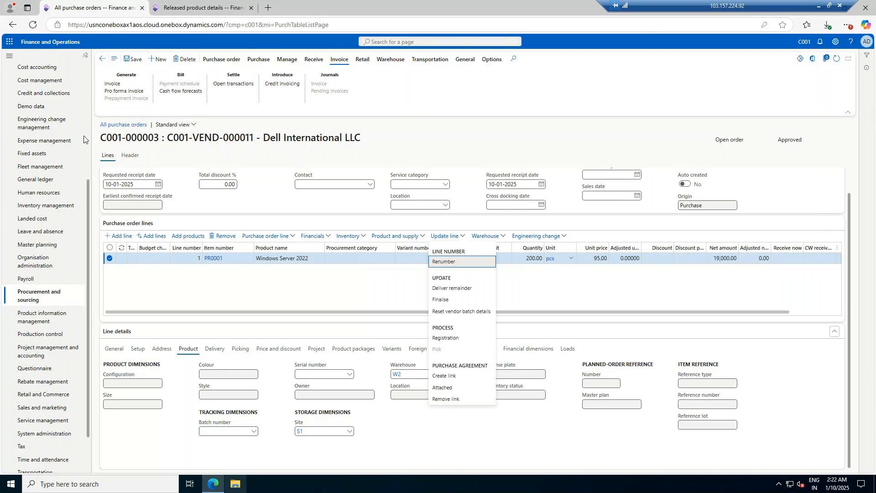
left_click(203, 8)
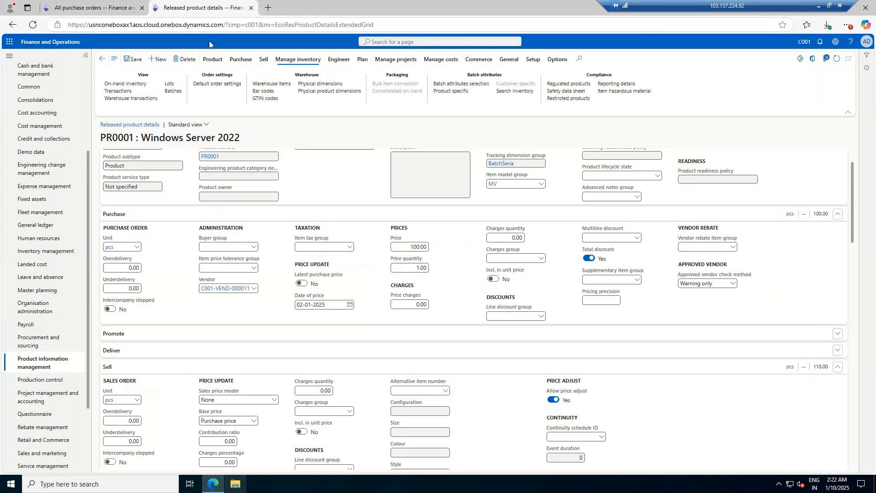
scroll(444, 234, "up", 1)
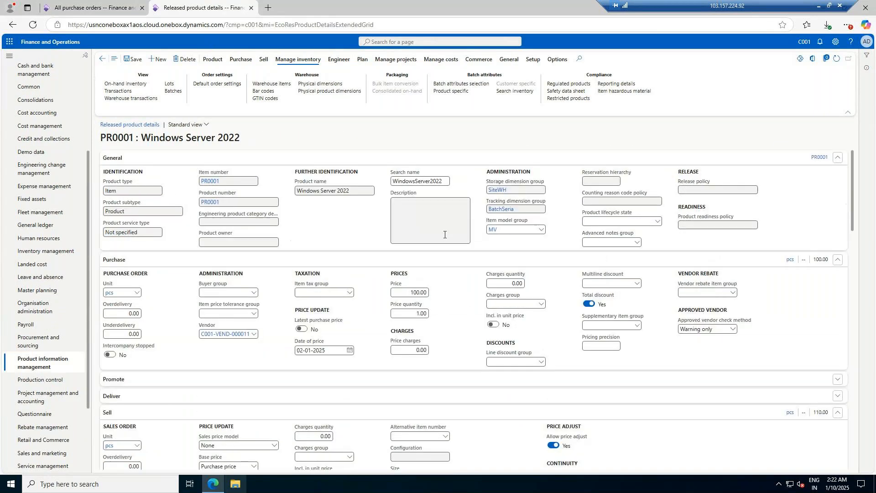
left_click(503, 210)
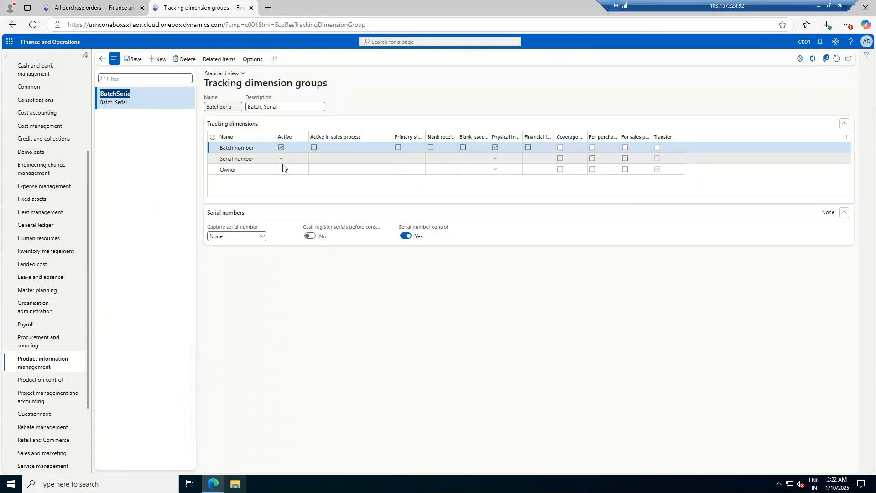
Step: View the registration page for the purchase order line, return to the order and show its receiving options
left_click(91, 8)
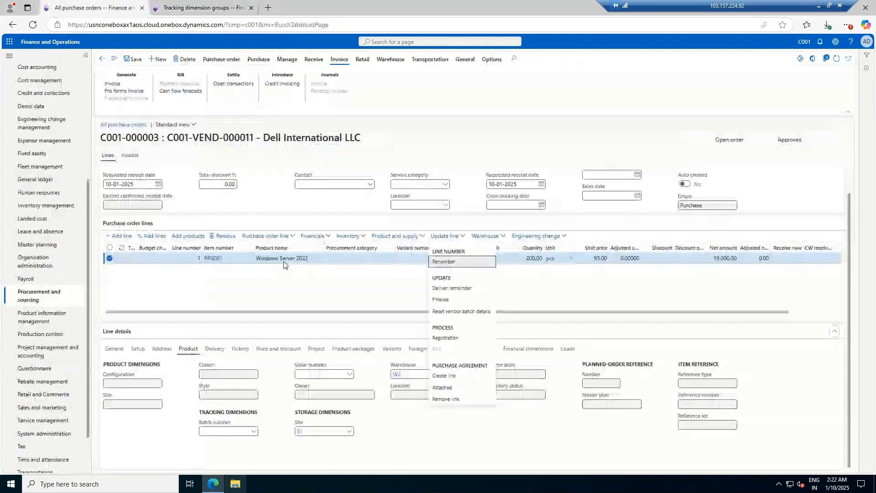
left_click(445, 340)
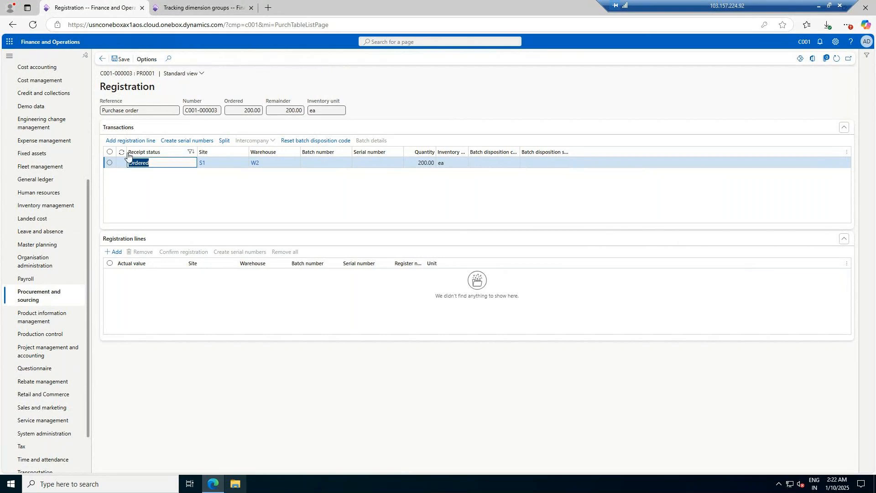
left_click(101, 59)
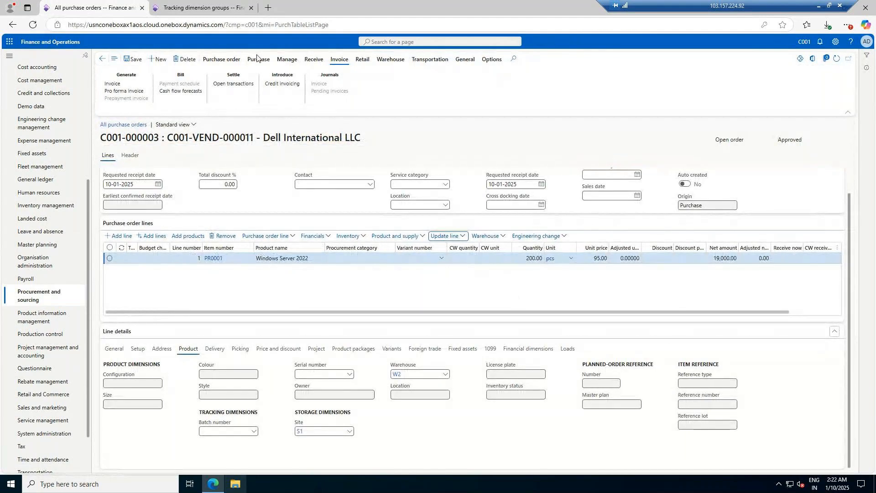
left_click(314, 59)
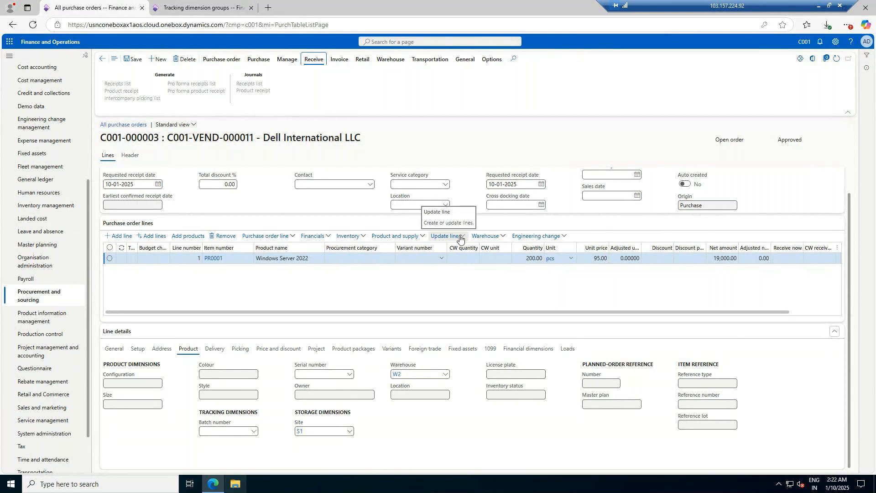
Step: Set the order line's item tax group to ALL and its tax group to CA
left_click(135, 351)
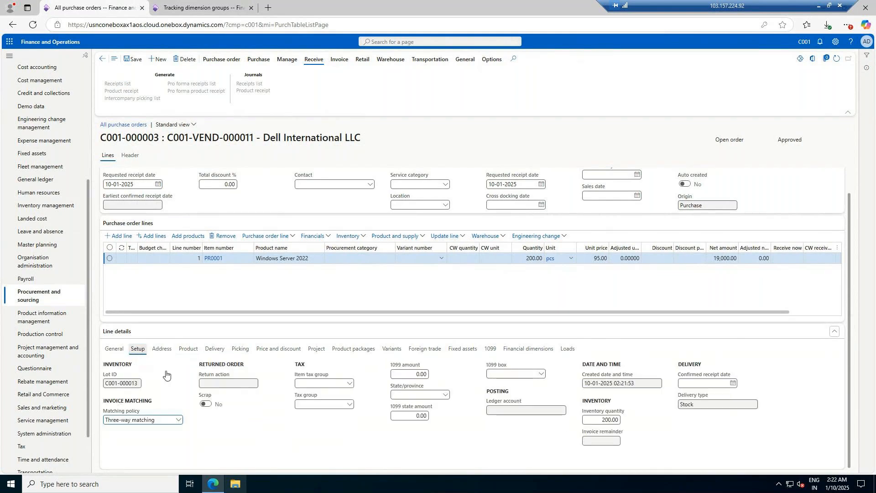
left_click(350, 387)
left_click(351, 384)
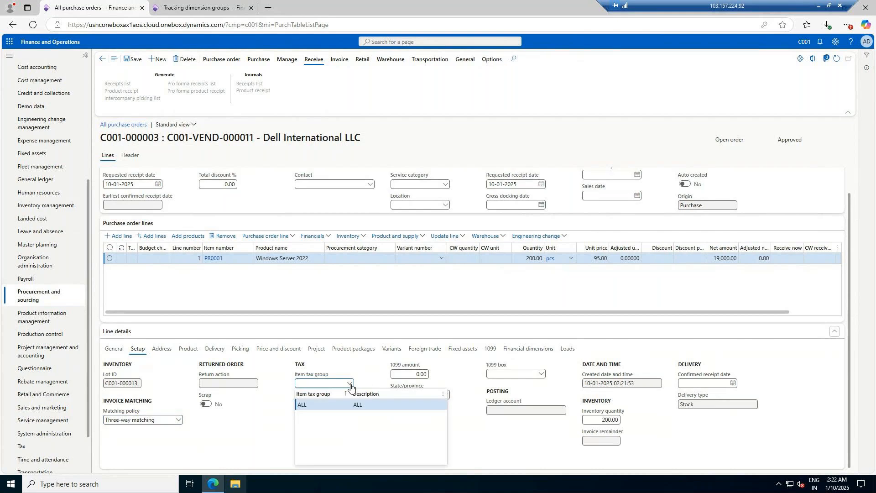
left_click(352, 413)
left_click(350, 405)
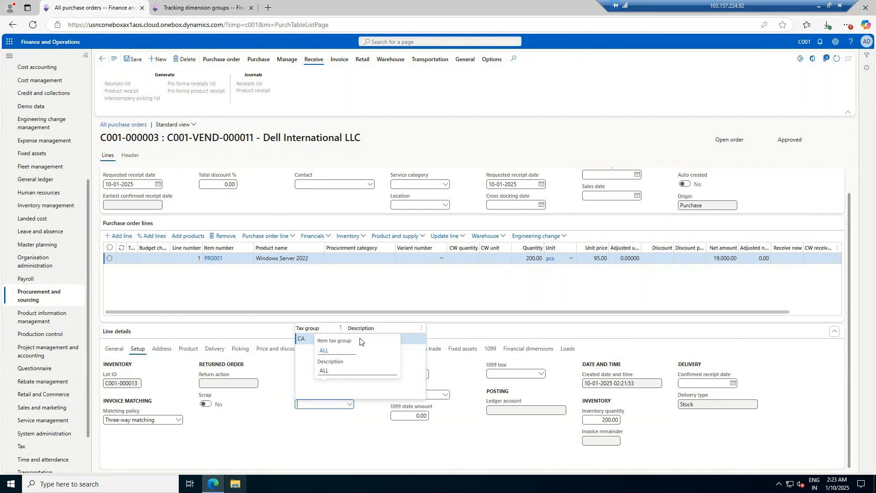
left_click(305, 340)
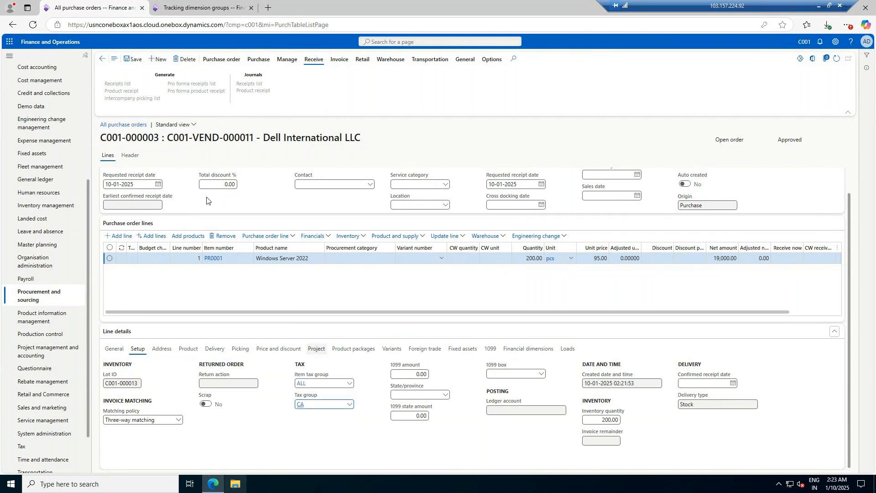
Step: Show the totals of the purchase order
left_click(223, 60)
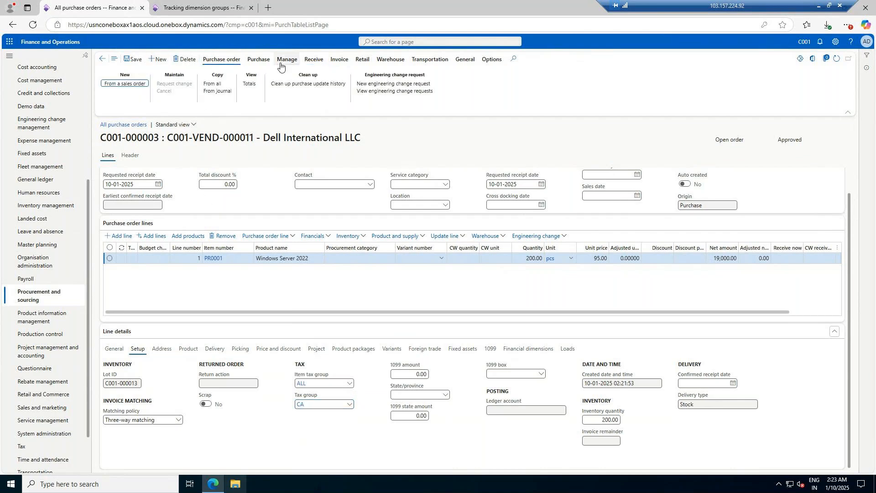
left_click(249, 84)
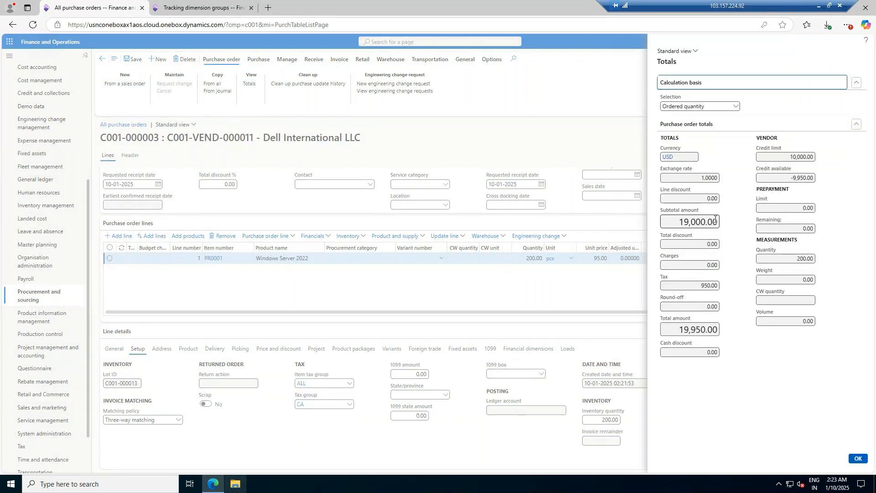
Step: Check the tax amount in the order totals, close the totals and confirm the purchase order
double_click(699, 287)
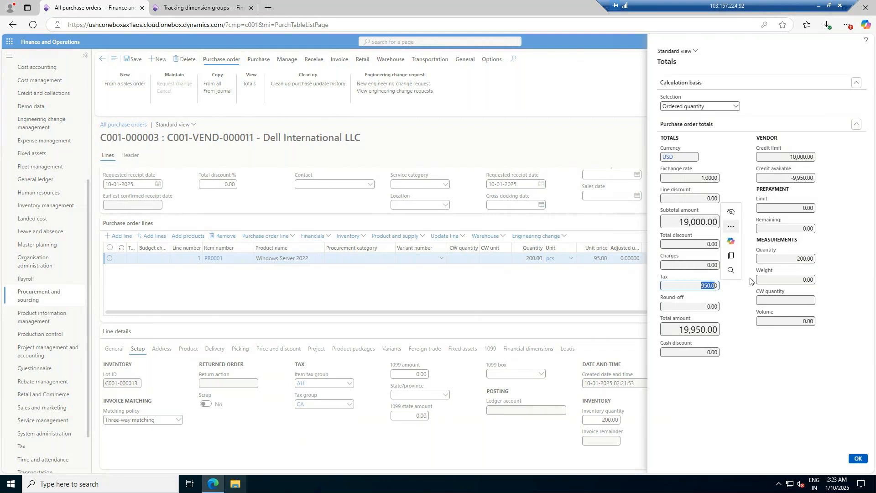
left_click(852, 461)
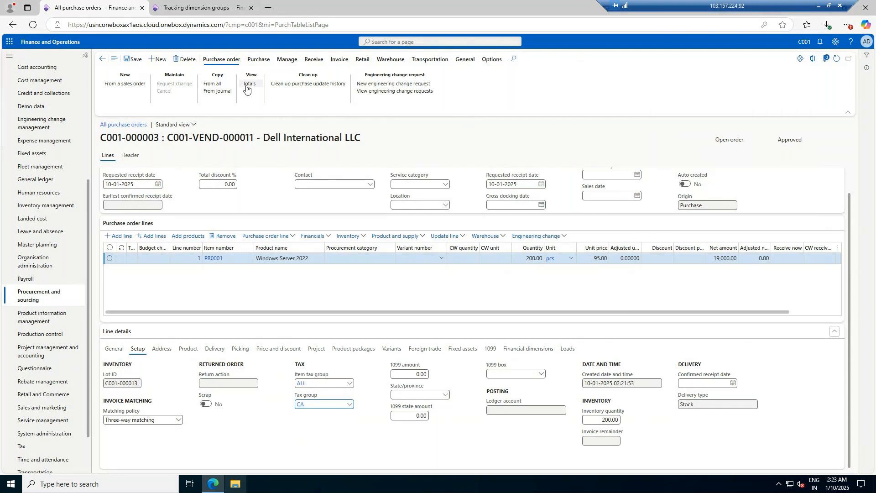
left_click(263, 57)
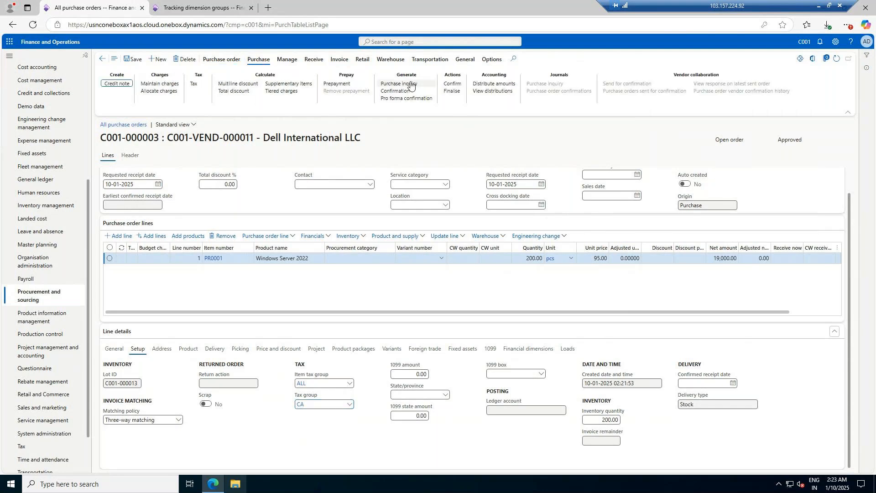
left_click(453, 84)
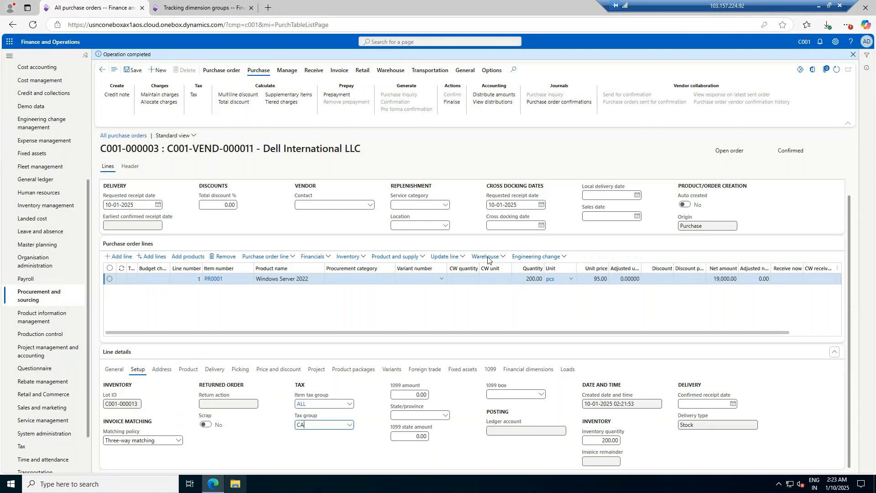
Step: Examine the receipts list posting for the order and its line update options, and cancel it without posting
scroll(491, 336, "right", 2)
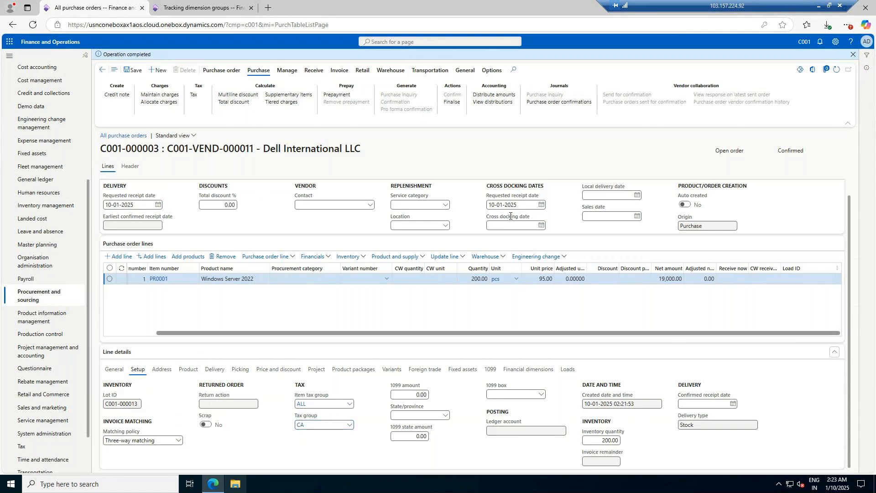
left_click(313, 70)
left_click(131, 95)
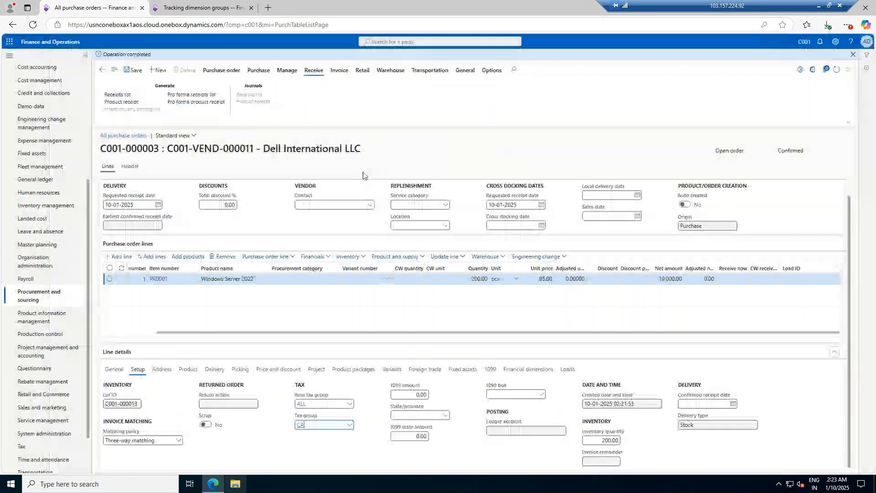
left_click(116, 95)
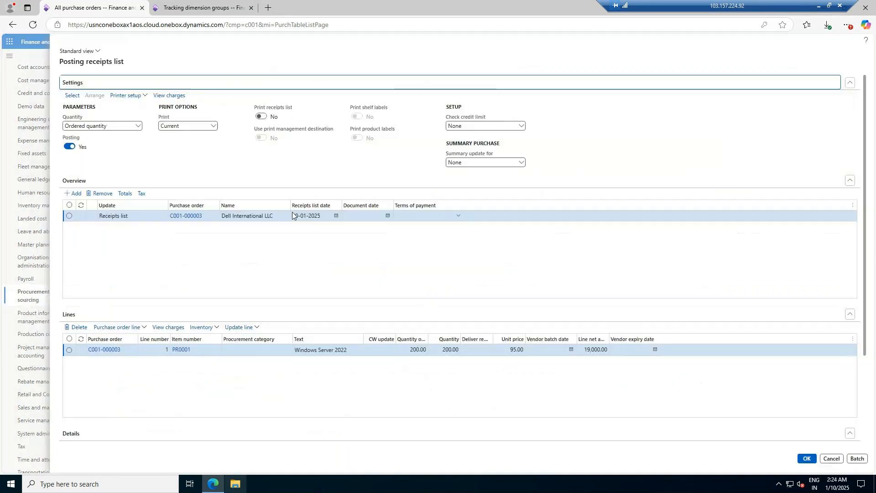
left_click(251, 327)
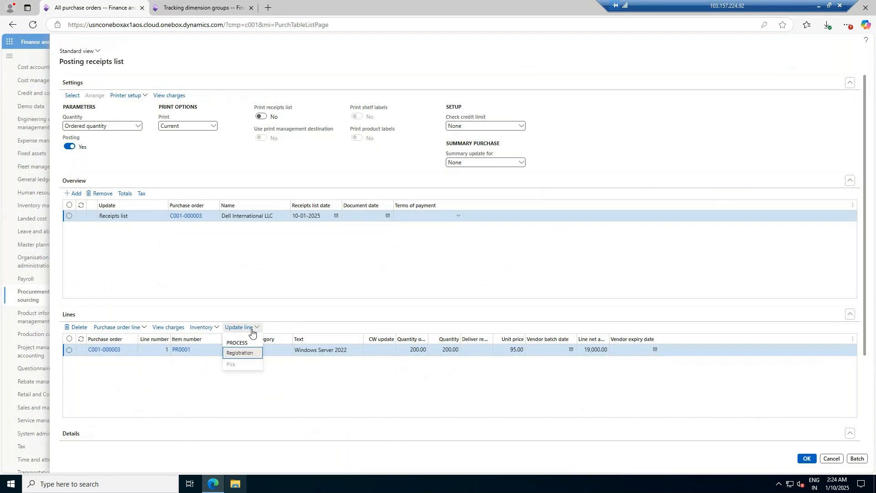
left_click(840, 460)
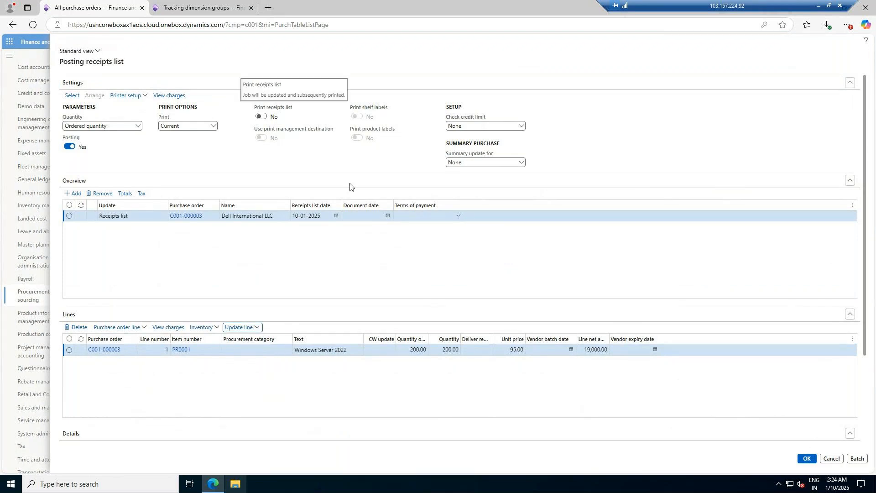
left_click(831, 458)
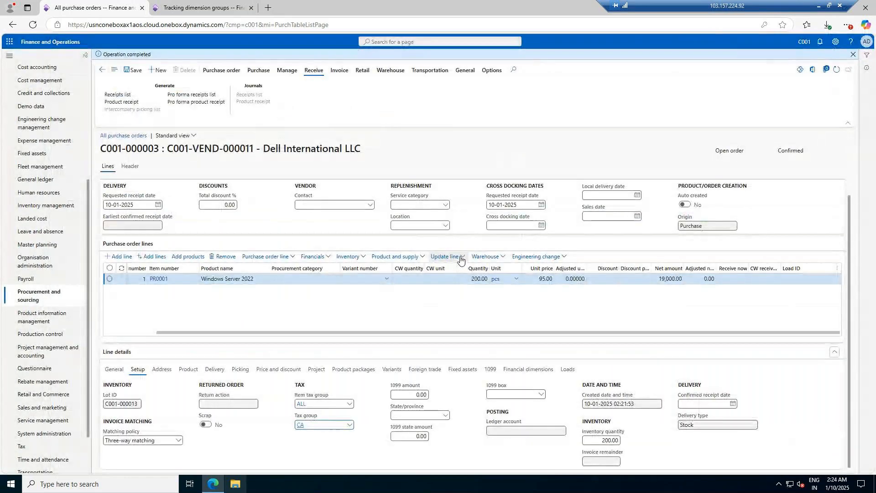
Step: Open the registration page for the Windows Server 2022 order line
left_click(459, 259)
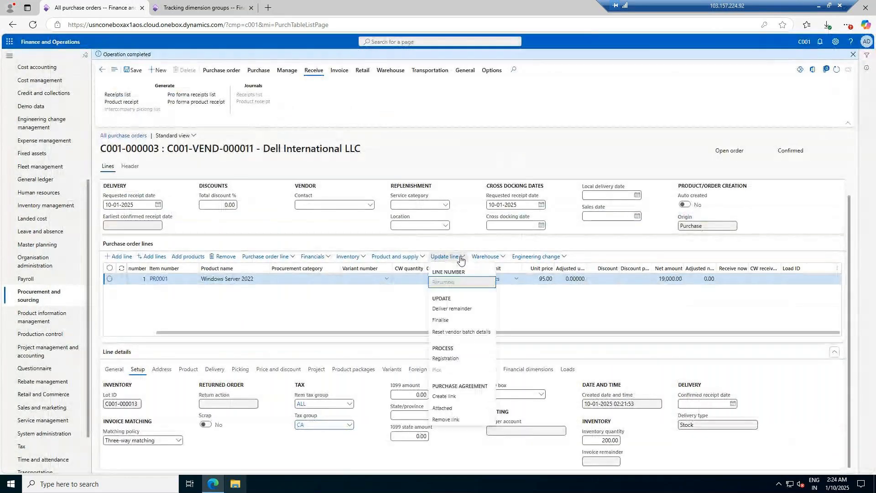
left_click(461, 359)
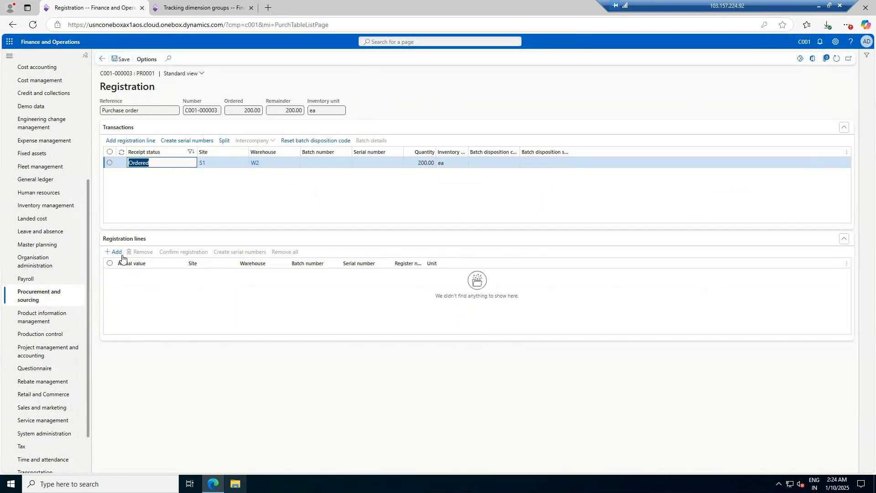
left_click(118, 255)
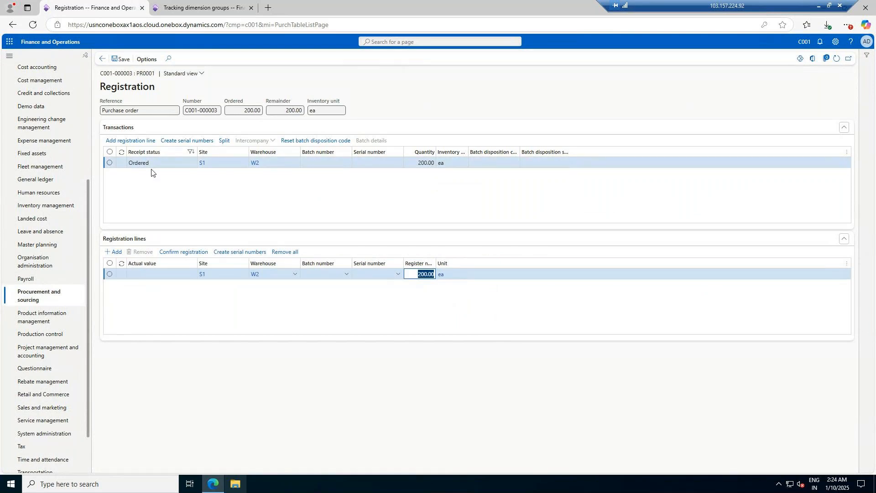
left_click(235, 253)
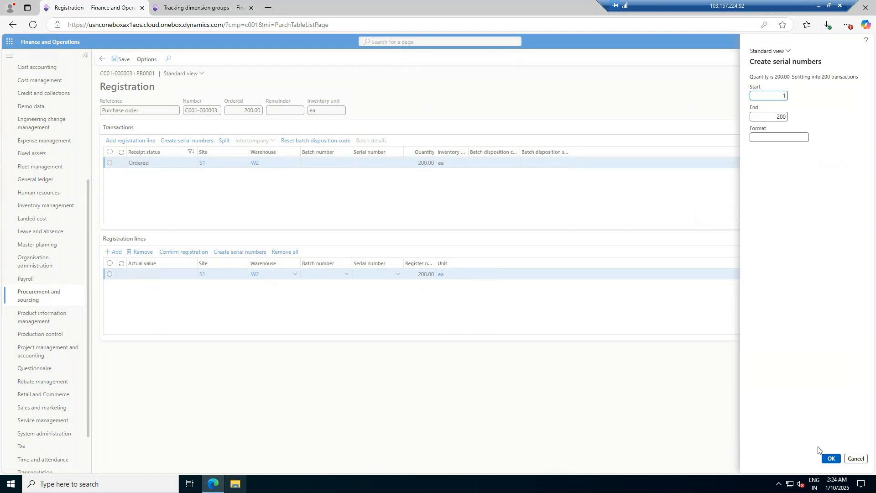
left_click(855, 461)
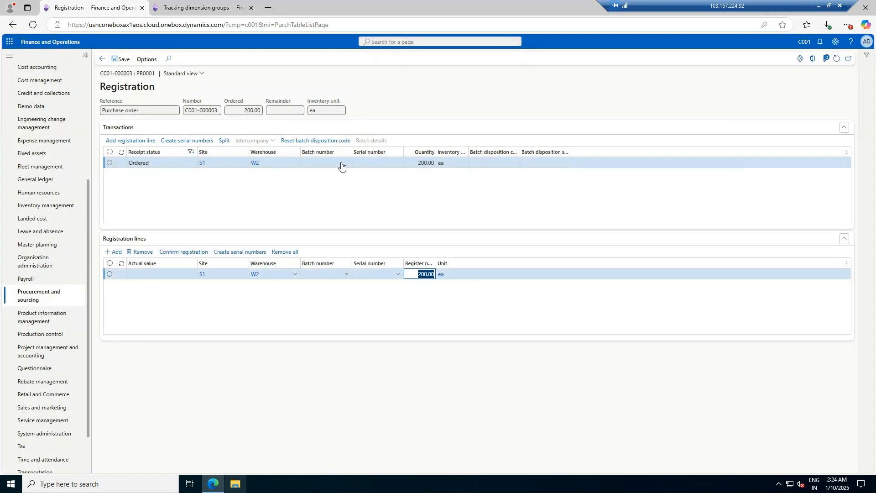
left_click(146, 253)
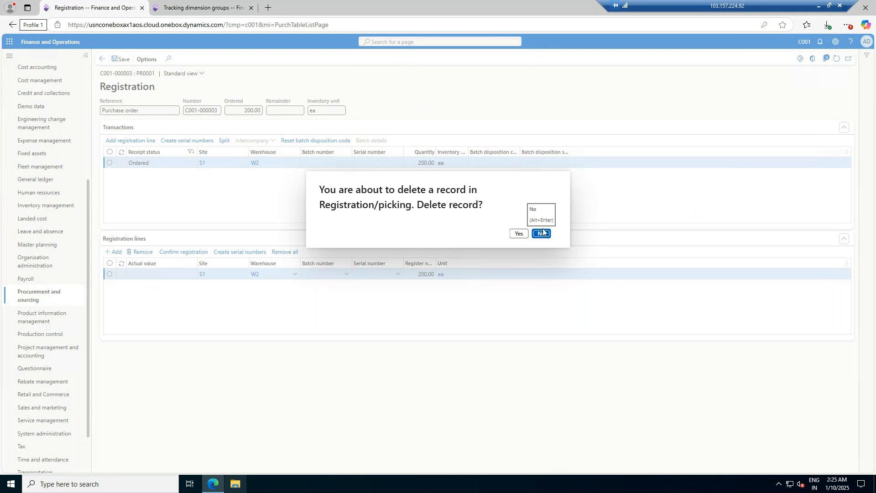
left_click(519, 234)
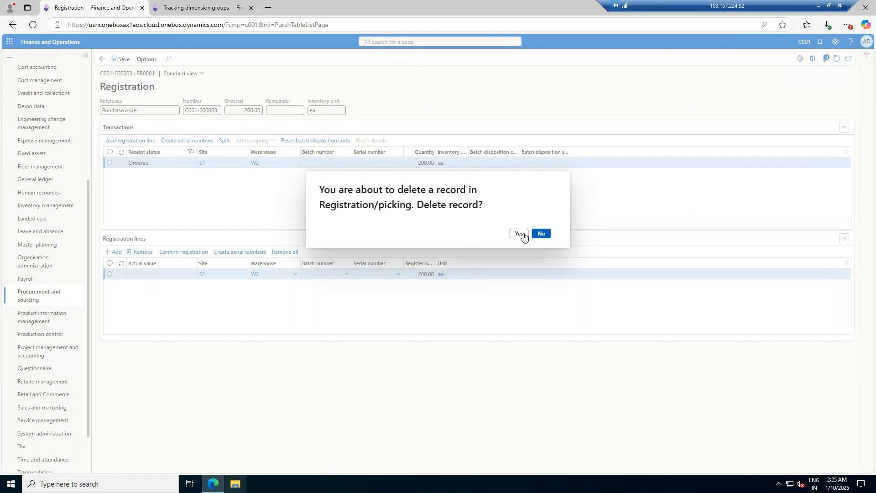
Step: Create serial numbers 1 to 200 for the ordered transaction using the format SR/2025/Jan/#####
left_click(337, 164)
left_click(388, 163)
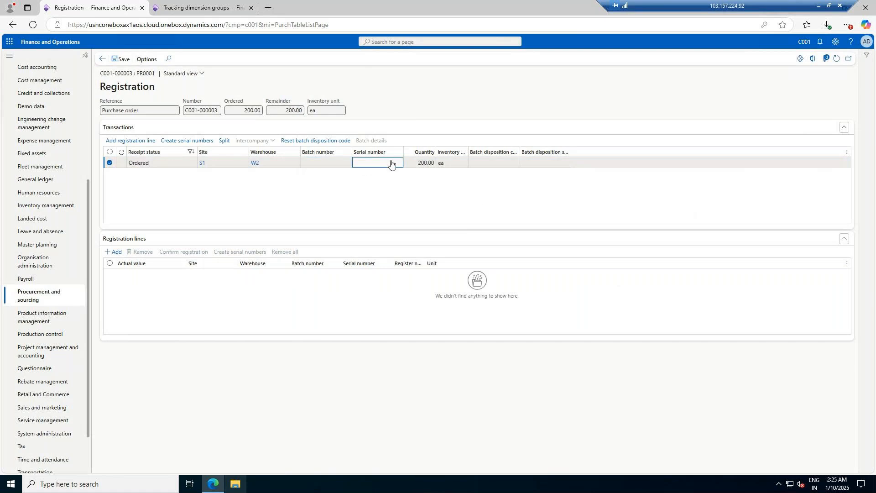
left_click(203, 142)
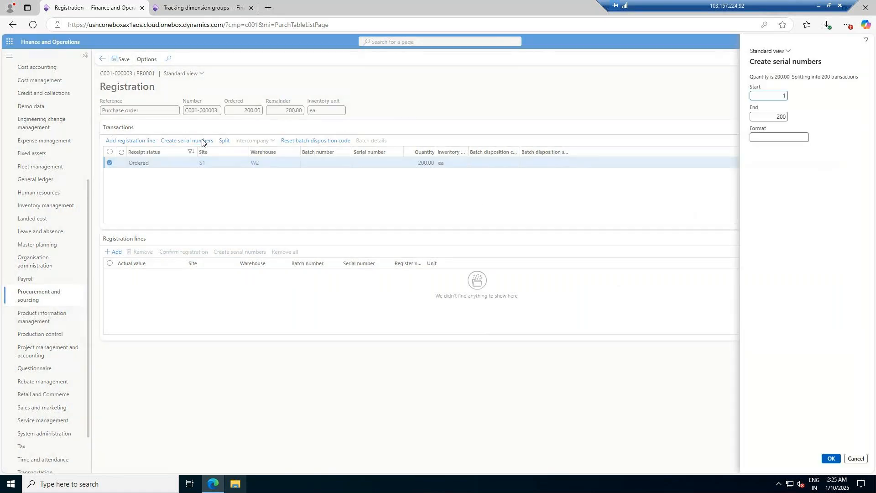
left_click(770, 138)
type("SR/2025/Ja")
type("n/#####")
left_click(832, 461)
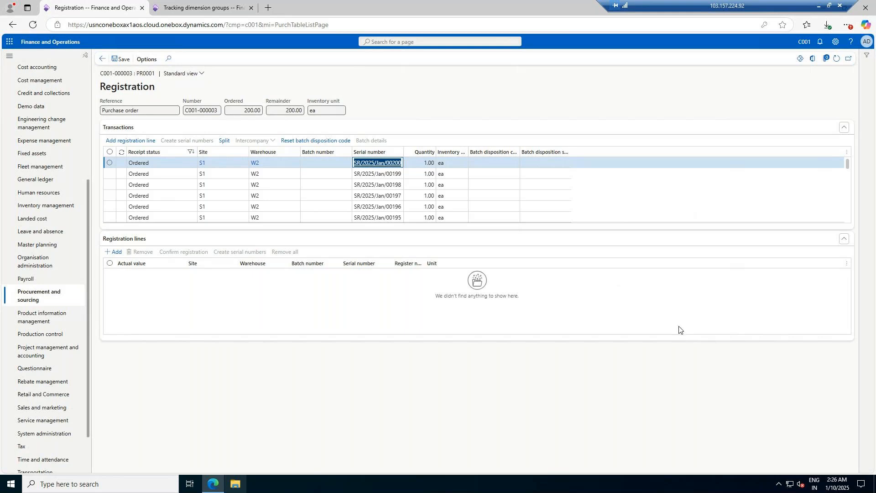
Step: Add registration lines for all serial-numbered transactions and assign batch number B1 to the first registration line
left_click(321, 161)
scroll(383, 176, "down", 2)
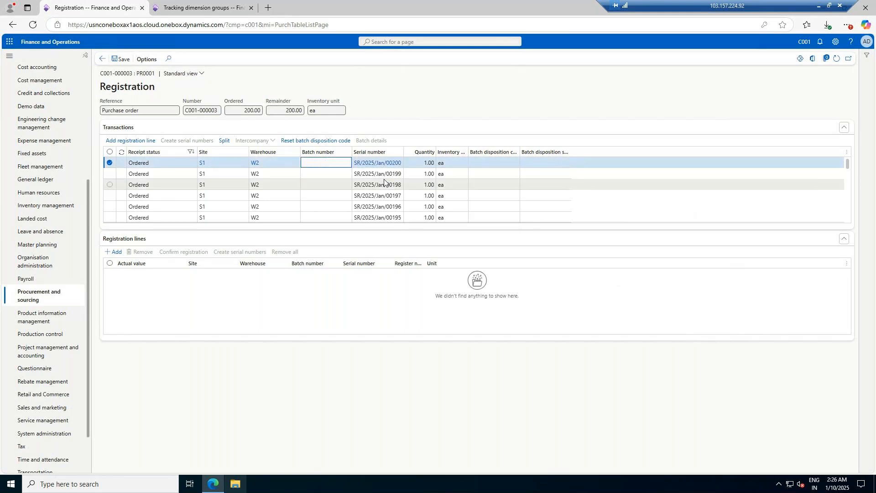
scroll(384, 180, "down", 10)
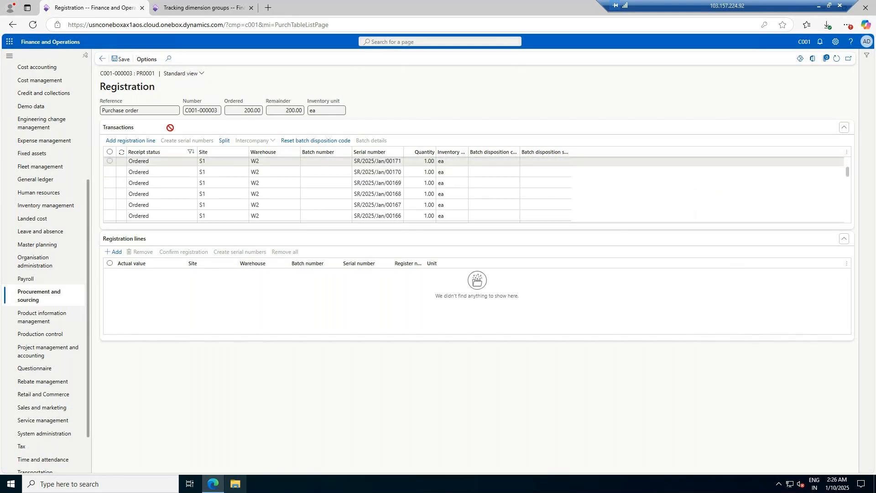
left_click(126, 142)
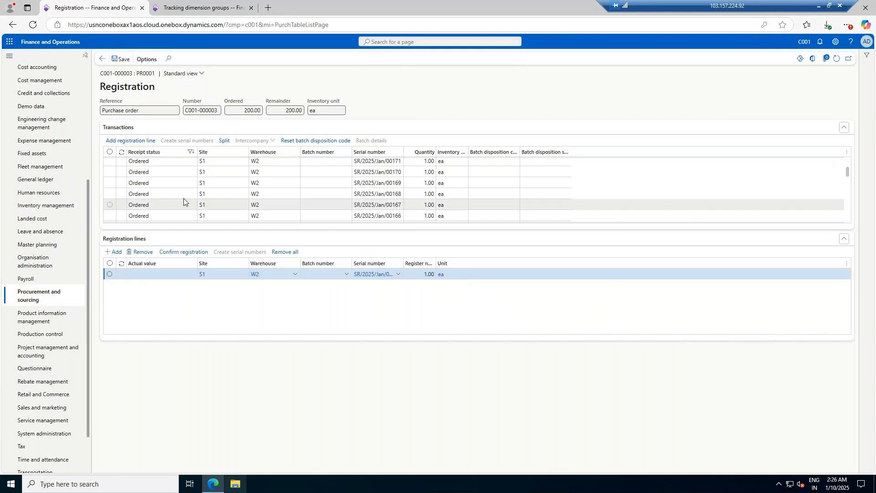
left_click(110, 152)
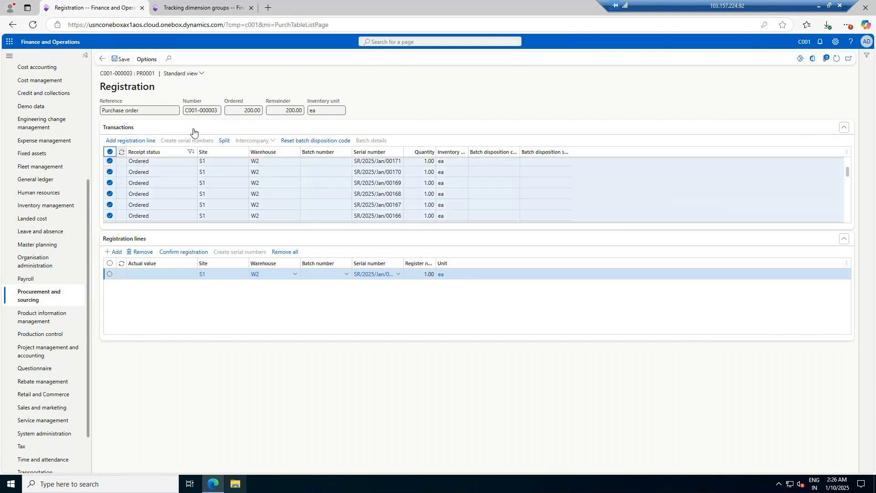
left_click(125, 143)
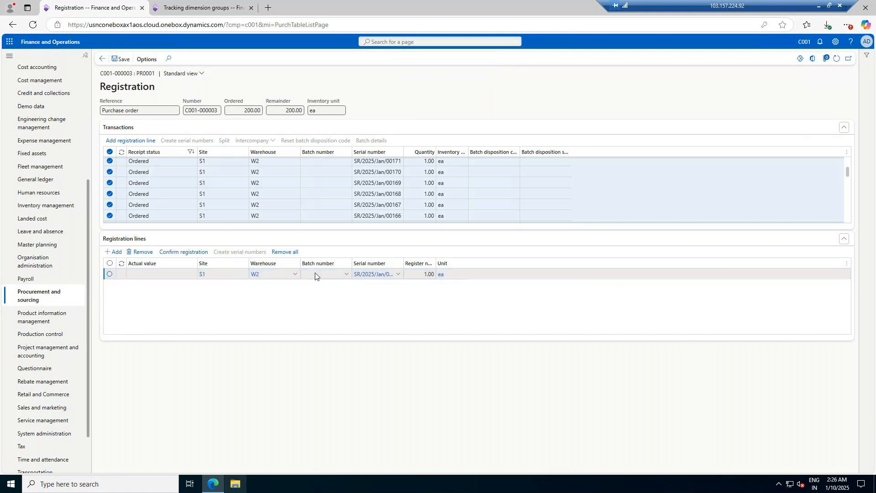
left_click(346, 274)
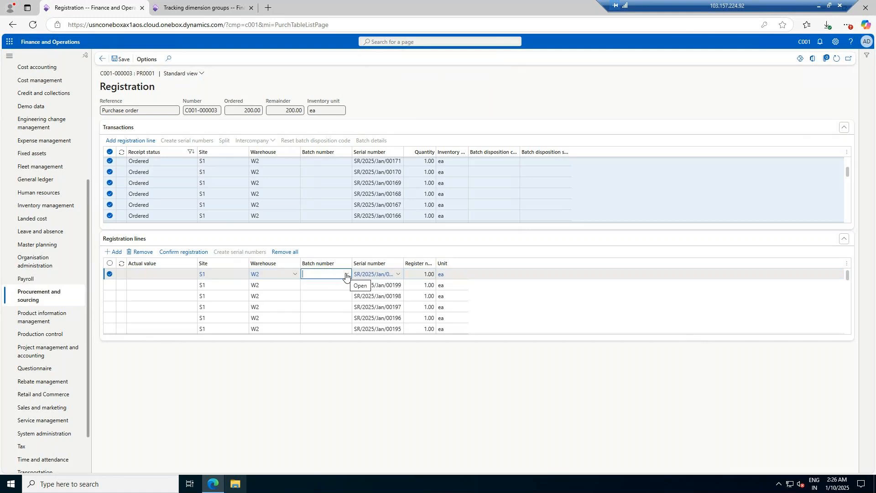
left_click(325, 308)
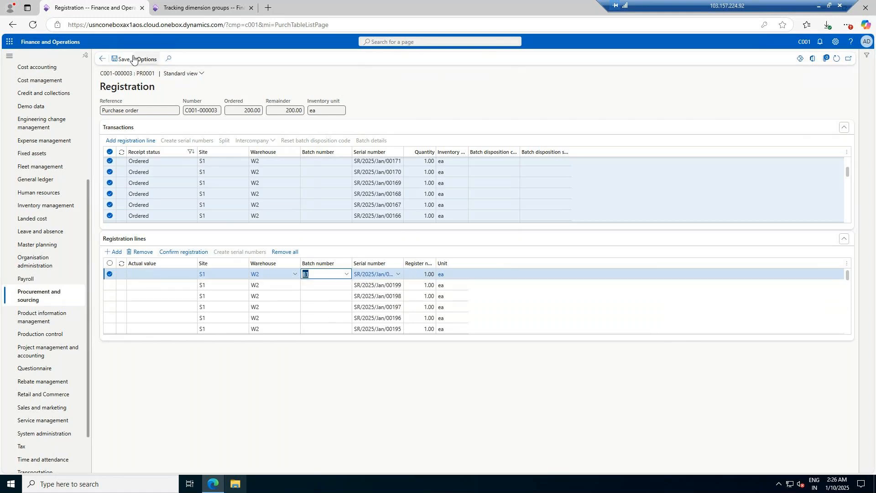
Step: Remove all the registration lines and approve their deletion
left_click(110, 263)
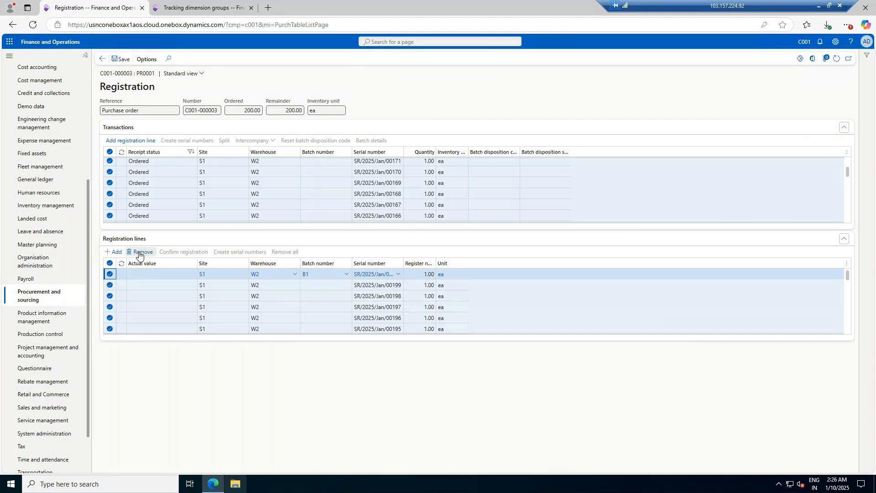
left_click(139, 255)
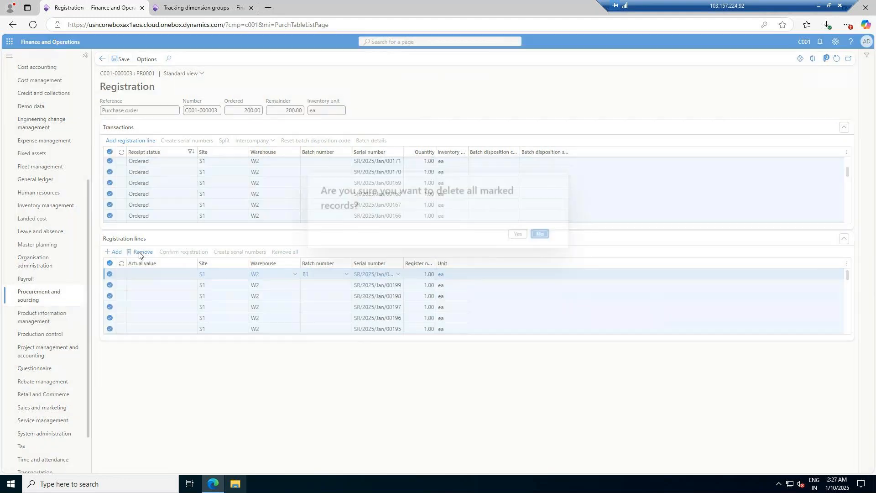
left_click(519, 234)
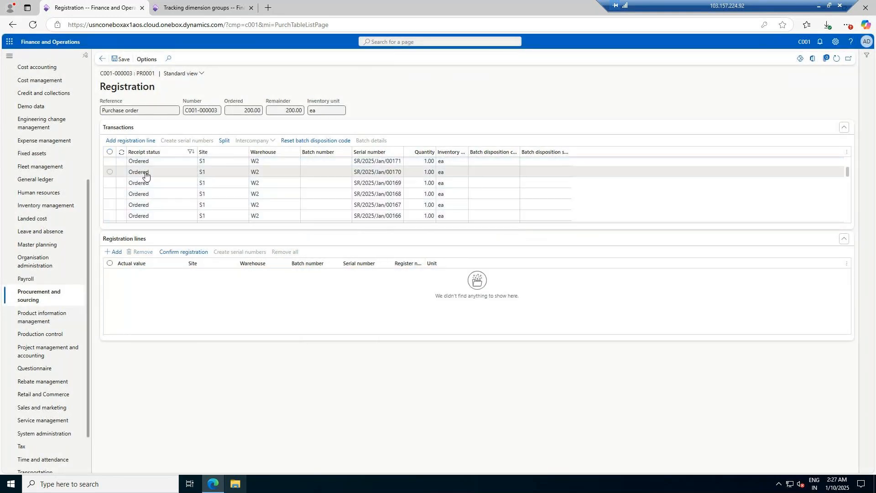
Step: Return to the purchase order and set batch number B1 in the Windows Server 2022 line's tracking dimensions
left_click(101, 58)
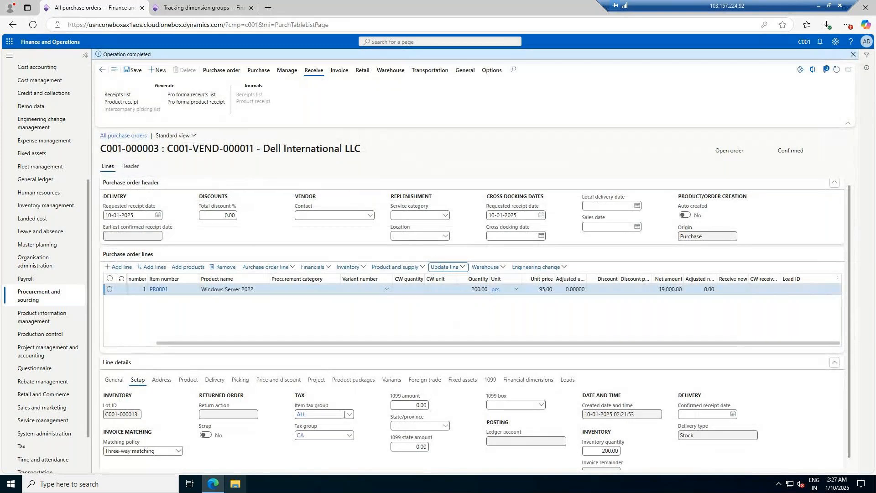
left_click(188, 380)
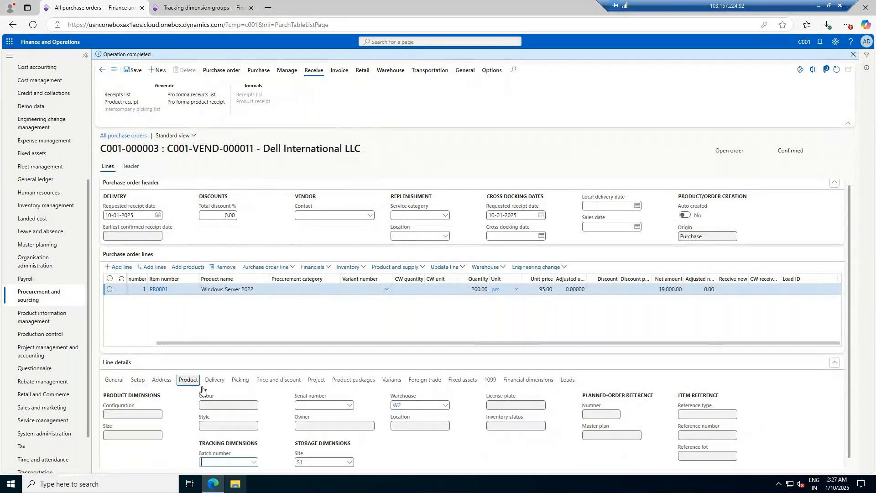
left_click(253, 462)
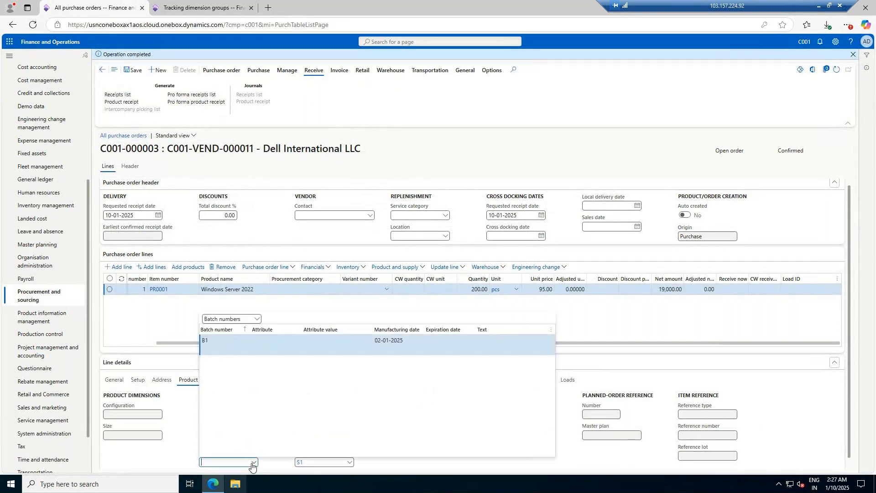
left_click(223, 340)
left_click(351, 406)
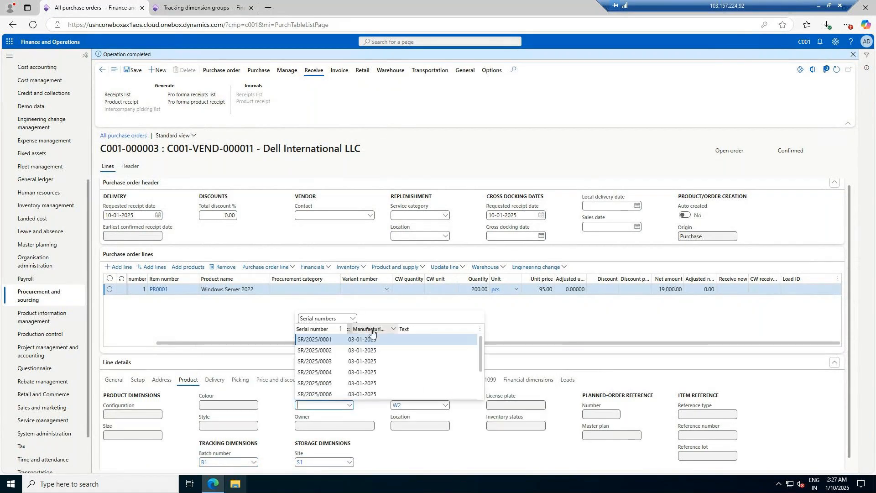
scroll(361, 370, "down", 2)
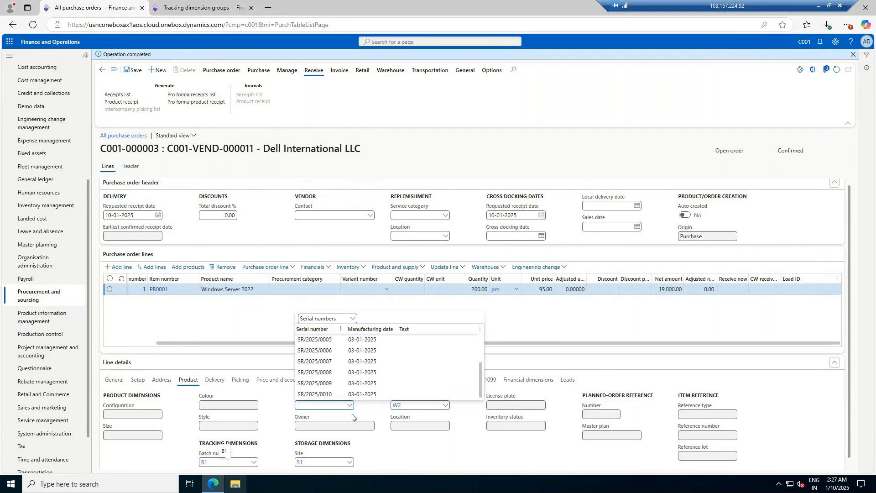
left_click(479, 289)
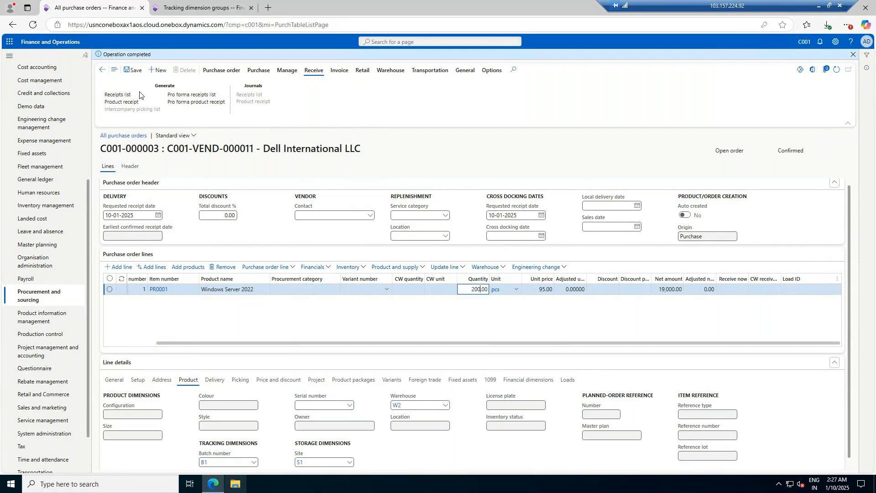
left_click(472, 271)
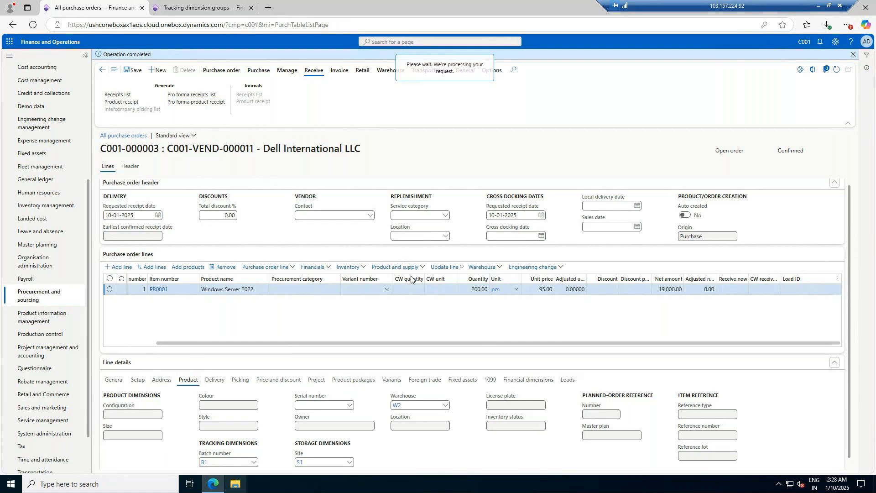
Step: Open the registration page for the order line and add registration lines for all its transactions
left_click(445, 267)
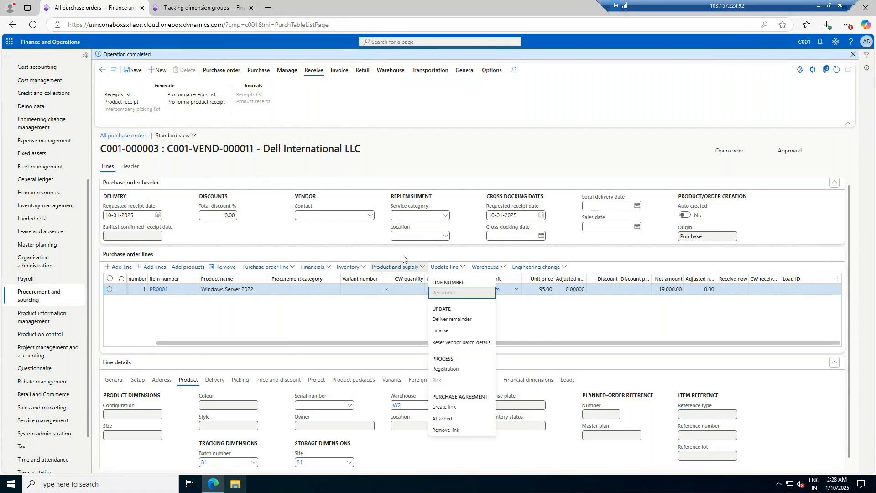
left_click(446, 370)
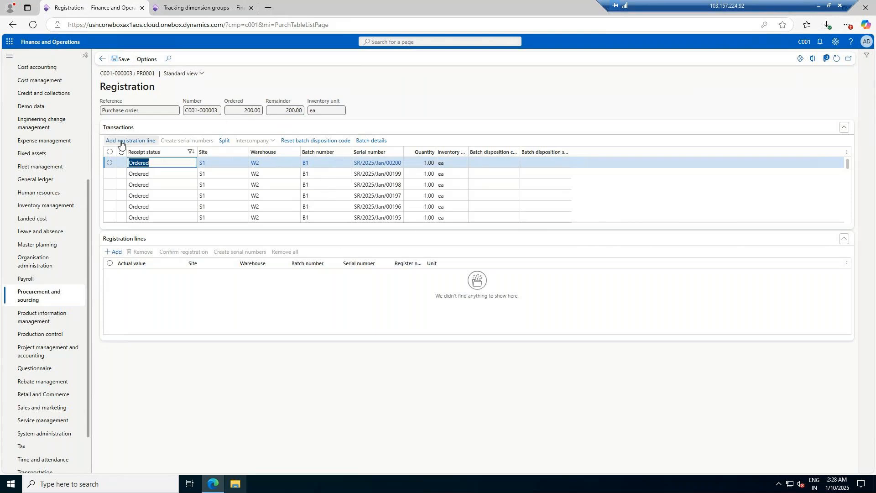
left_click(110, 152)
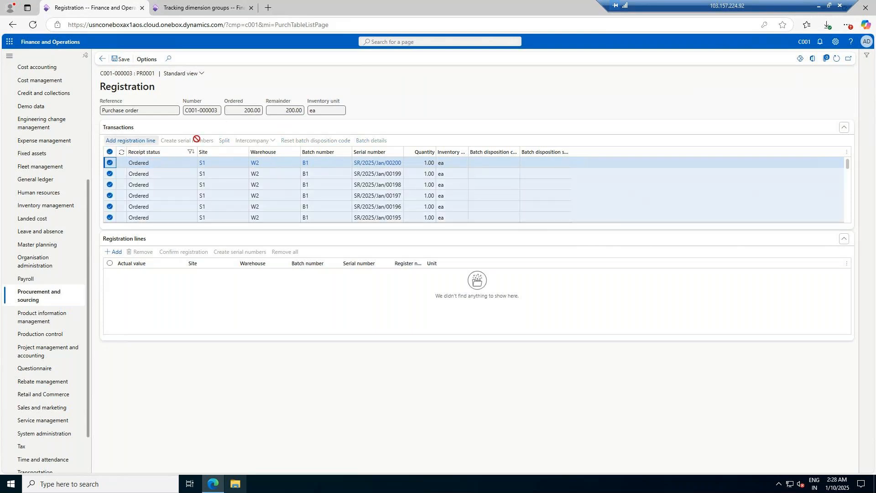
left_click(139, 143)
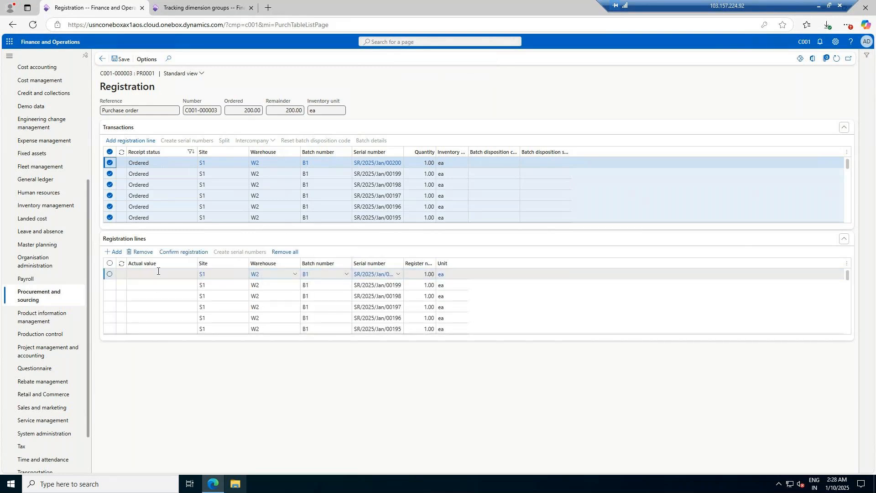
Step: Confirm the registration of all the batch B1 registration lines and save it
left_click(110, 263)
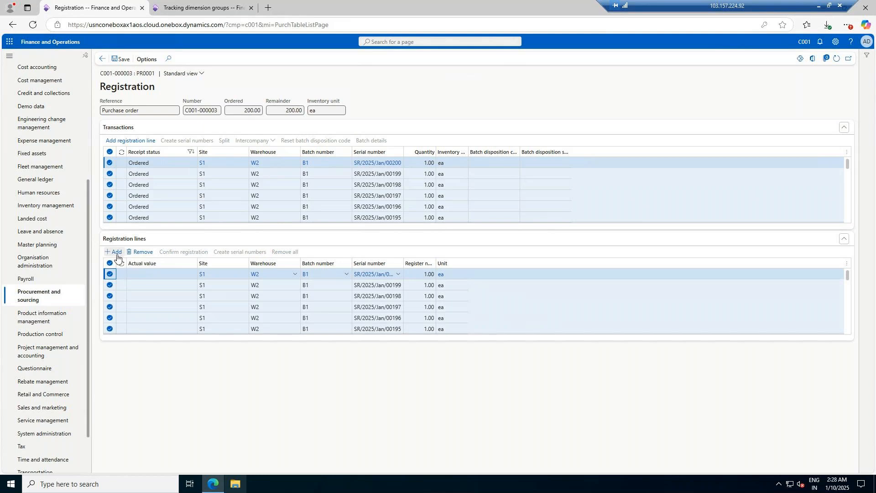
left_click(109, 263)
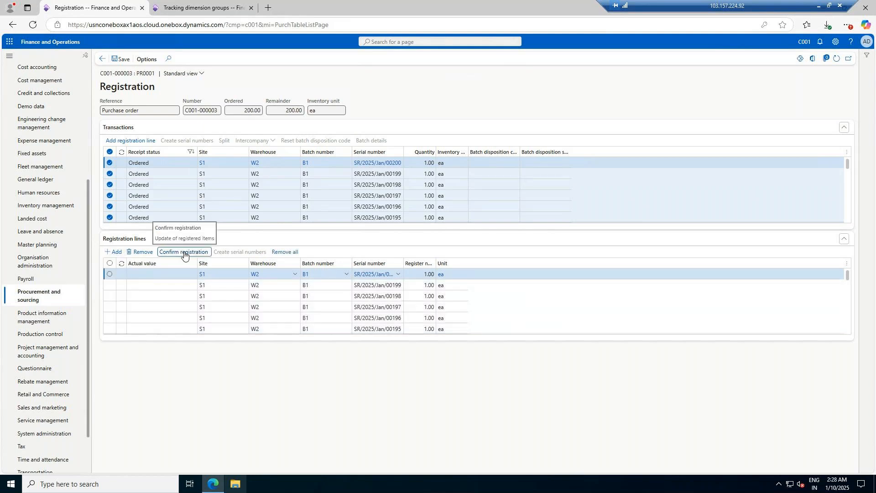
left_click(185, 252)
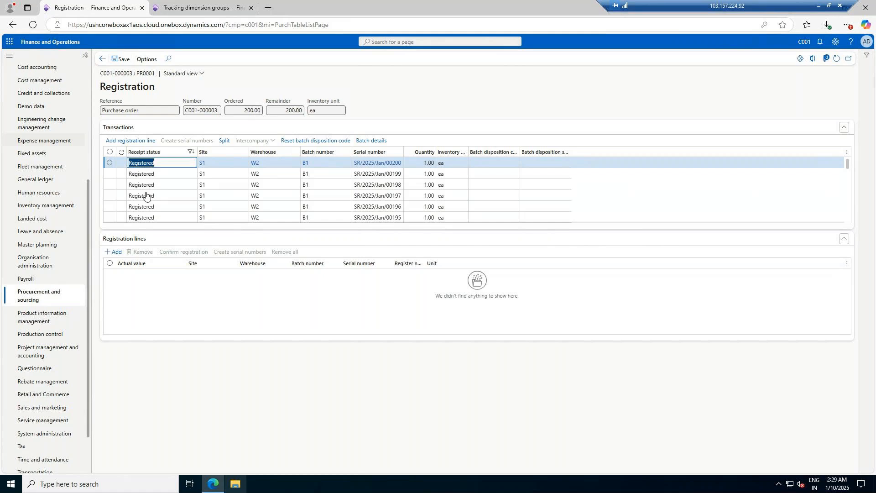
left_click(119, 60)
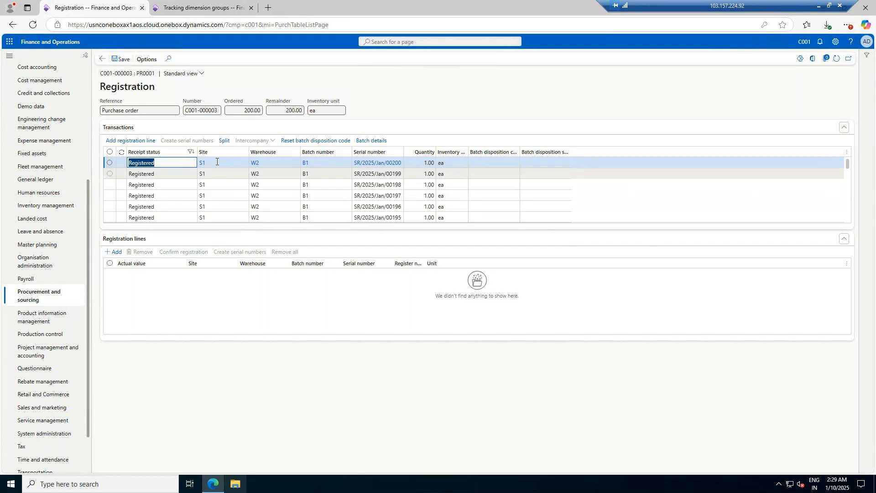
Step: Return to the Dell International LLC purchase order and confirm it again
left_click(100, 60)
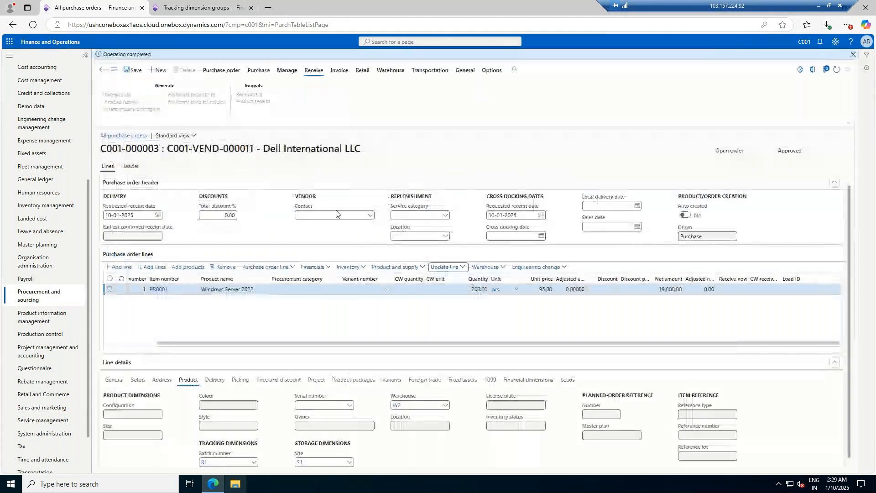
left_click(271, 71)
left_click(453, 95)
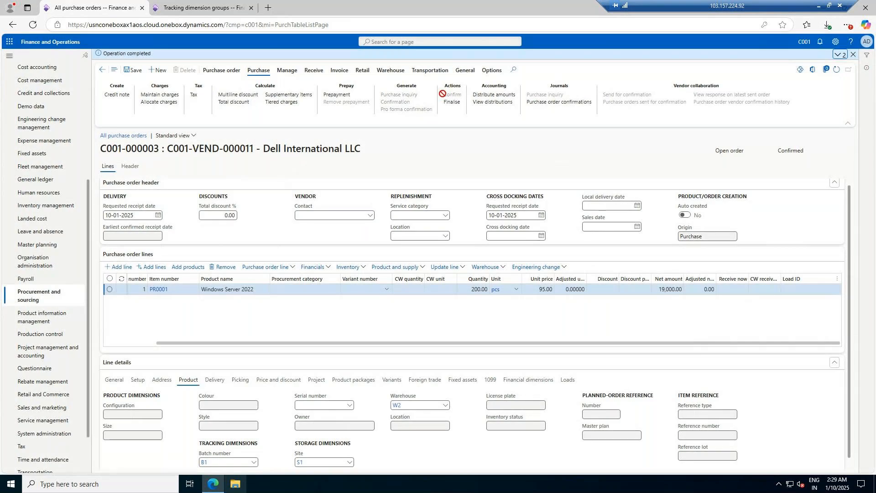
Step: Post the receipts list for the purchase order with document date 10-01-2025 and terms of payment 7D
left_click(313, 70)
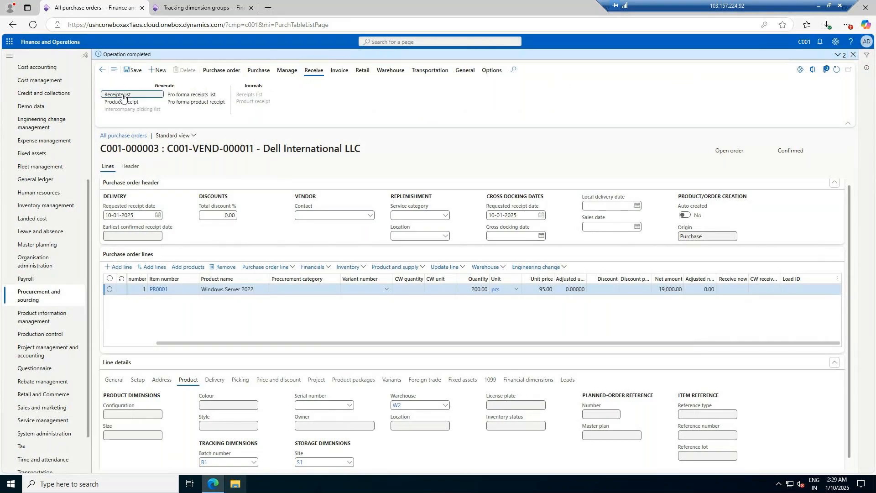
left_click(123, 95)
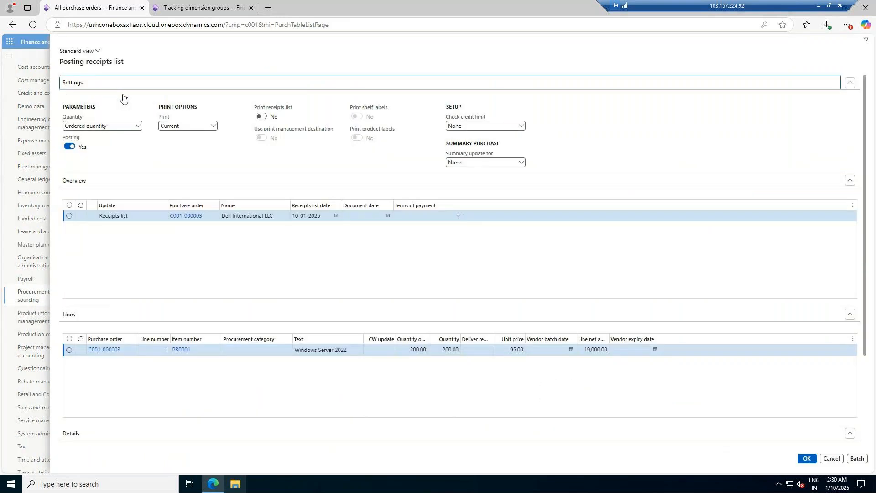
left_click(388, 217)
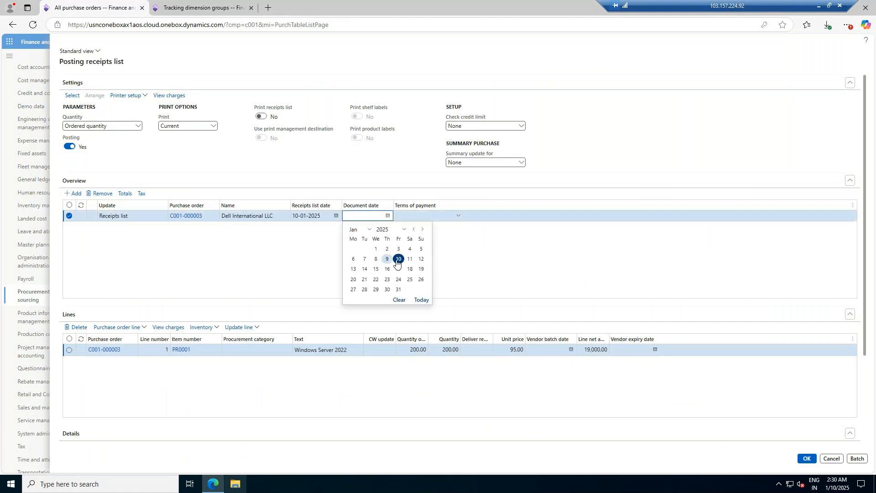
left_click(396, 258)
left_click(459, 216)
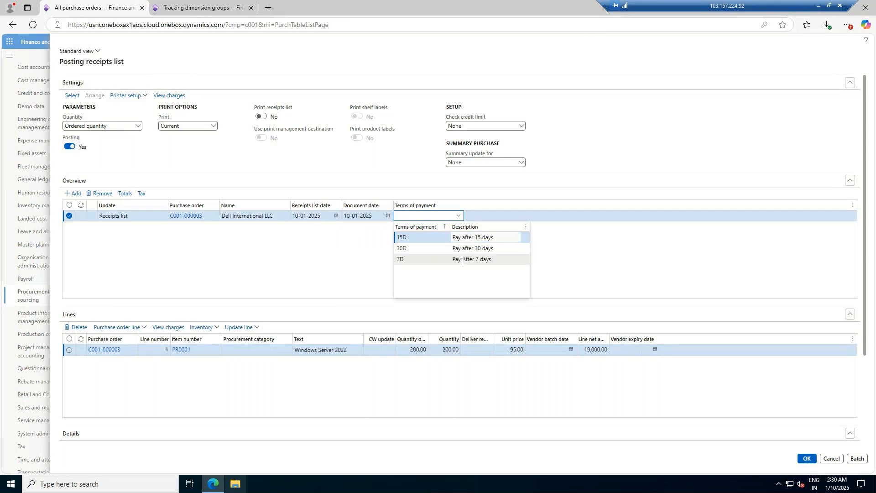
left_click(462, 260)
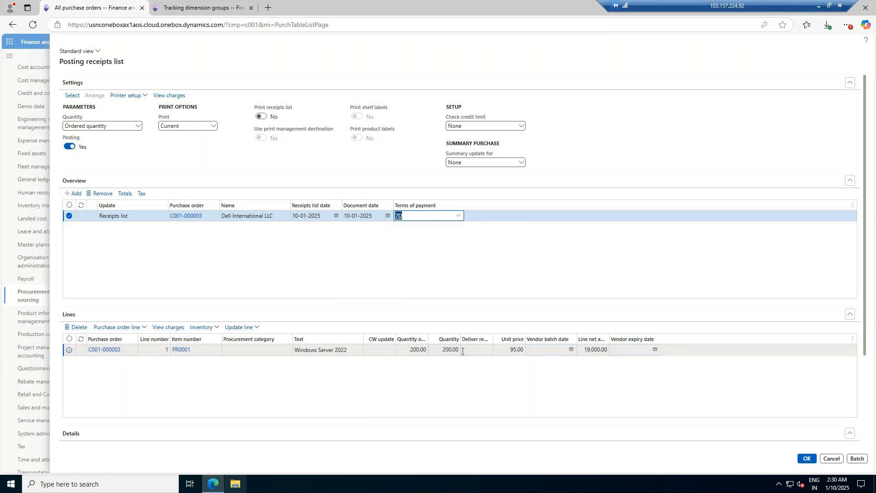
left_click(805, 461)
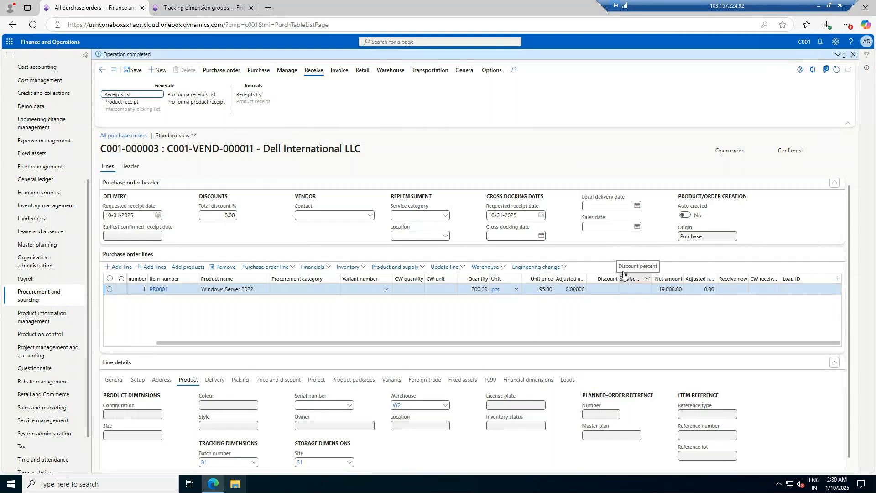
Step: Start a product receipt and set its number to "PR-" followed by the copied purchase order number
left_click(123, 103)
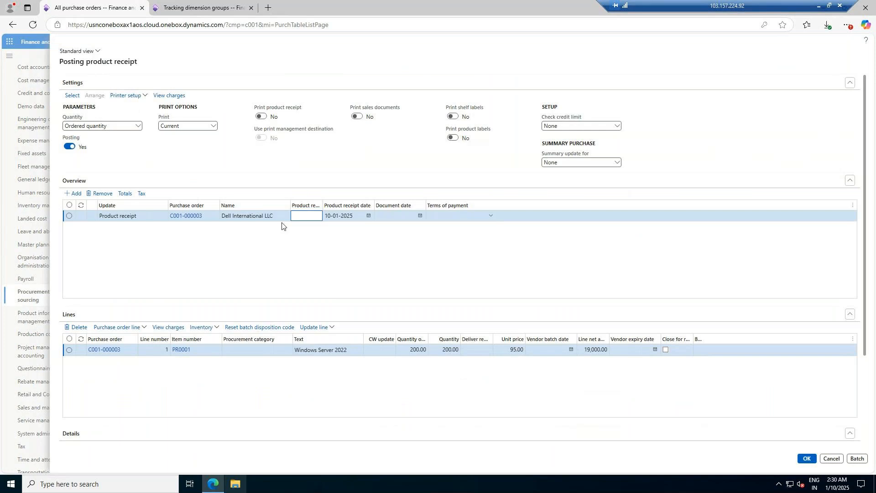
left_click_drag(192, 218, 155, 216)
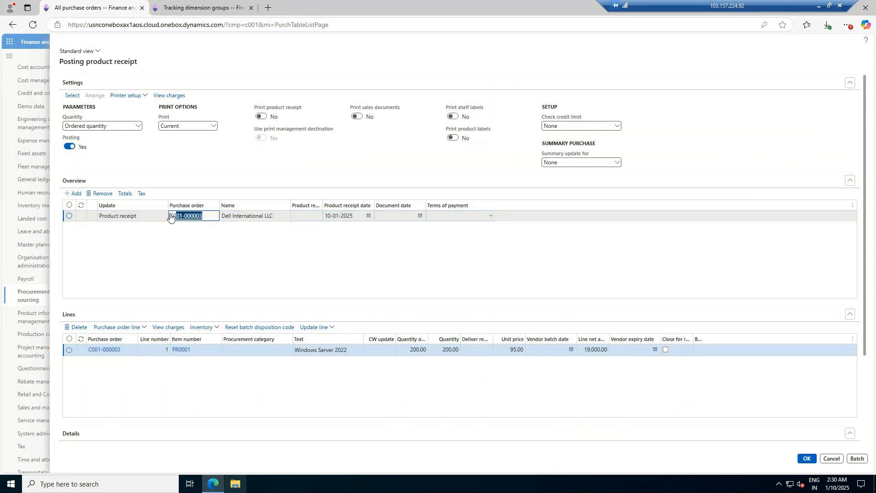
key("ctrl+c")
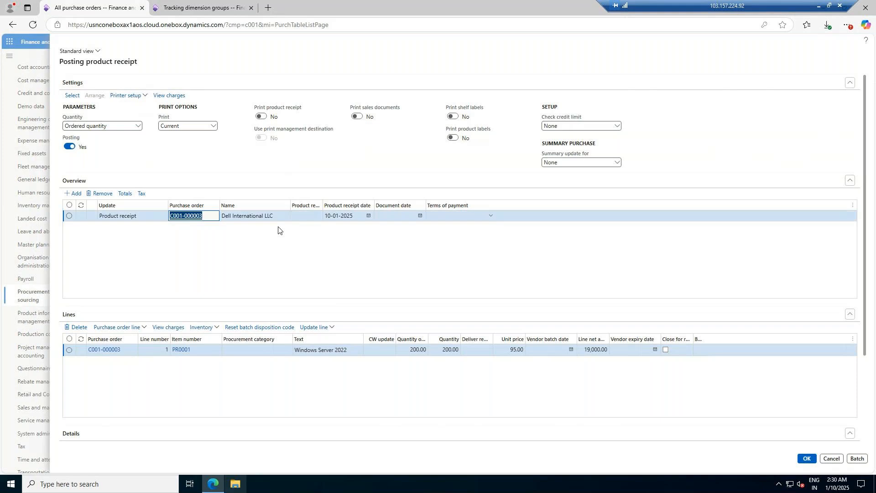
left_click(313, 216)
type("PR")
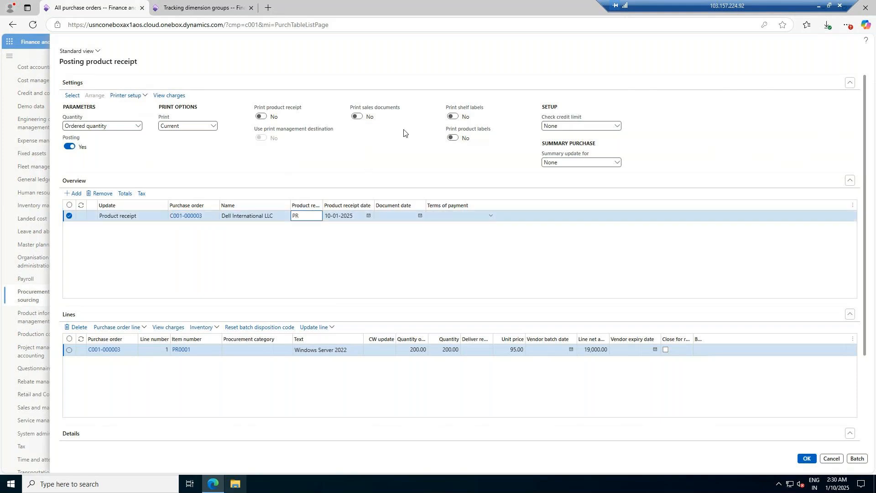
type("-")
key("ctrl+v")
Step: Set the product receipt's document date to 10-01-2025 and terms of payment to 7D, and post it
left_click(420, 216)
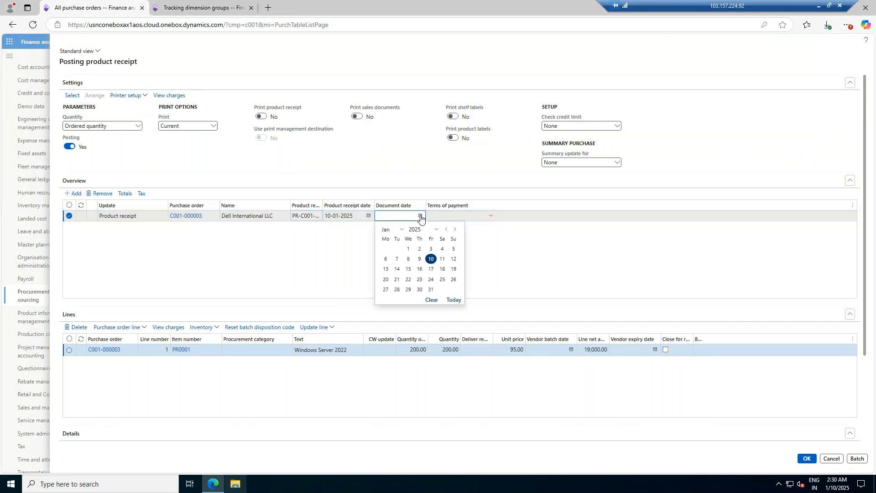
left_click(431, 259)
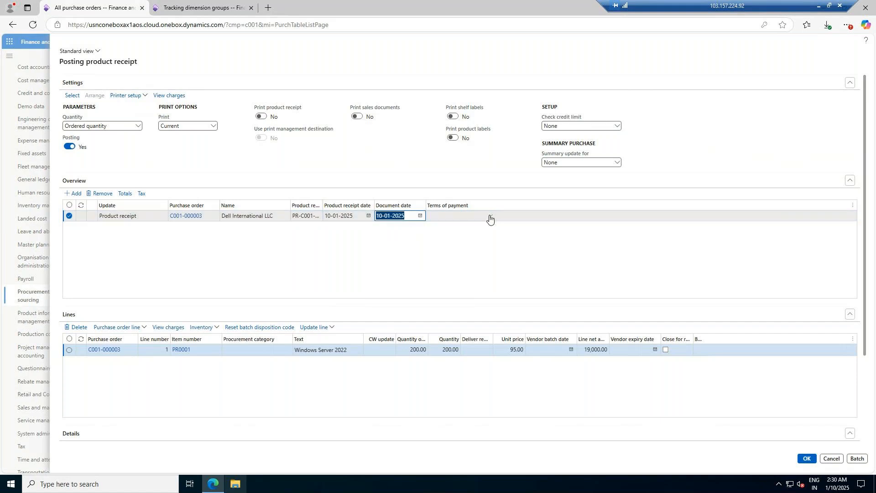
left_click(490, 216)
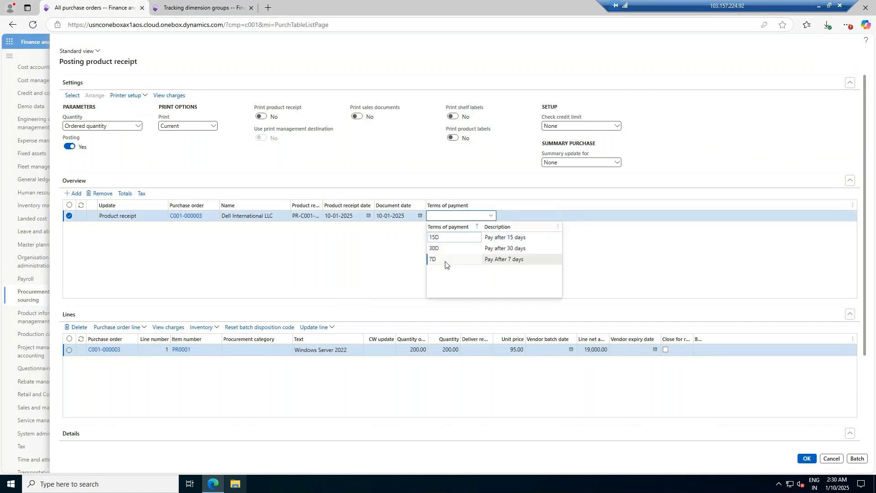
left_click(461, 260)
left_click(807, 459)
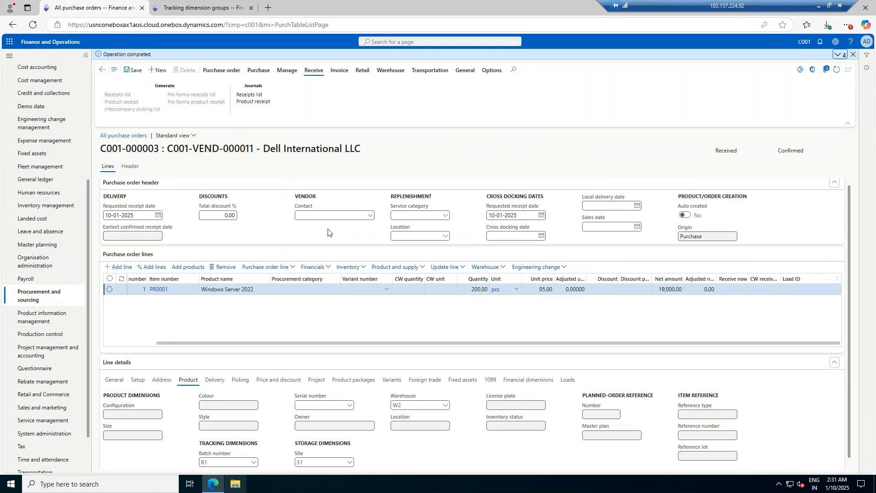
Step: Generate a vendor invoice from the received Dell International LLC purchase order
left_click(340, 70)
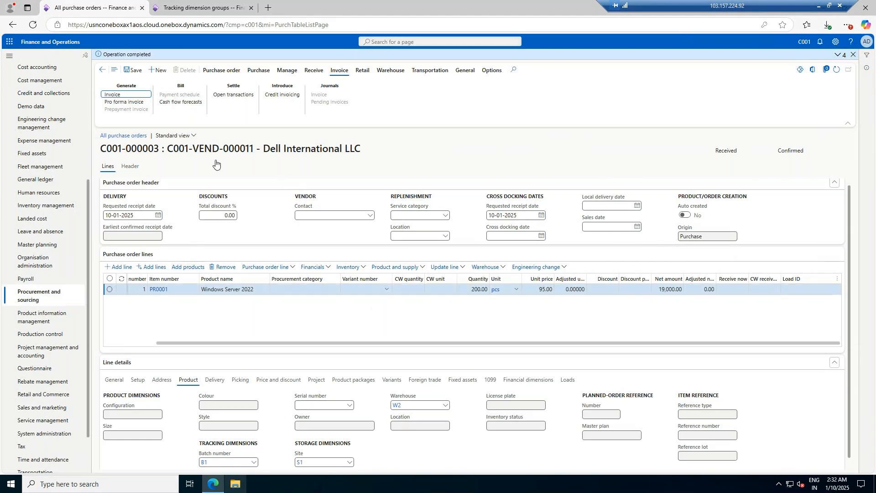
left_click_drag(370, 151, 163, 156)
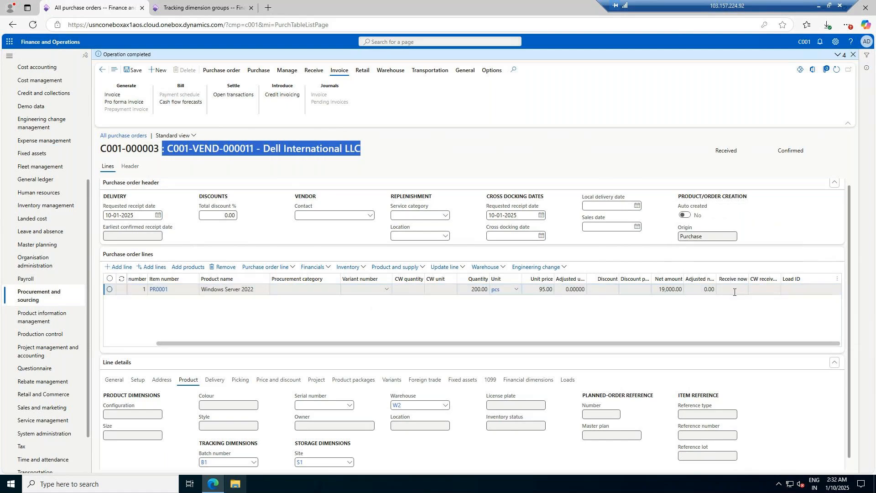
left_click(692, 289)
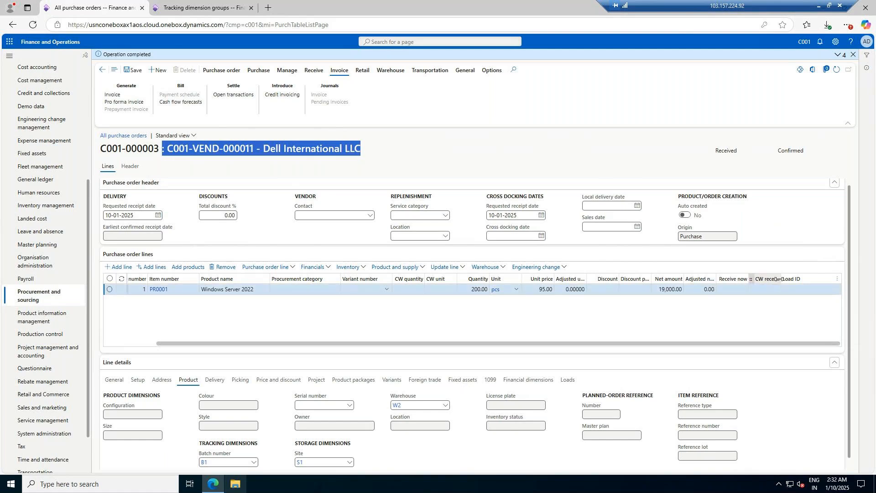
left_click(111, 96)
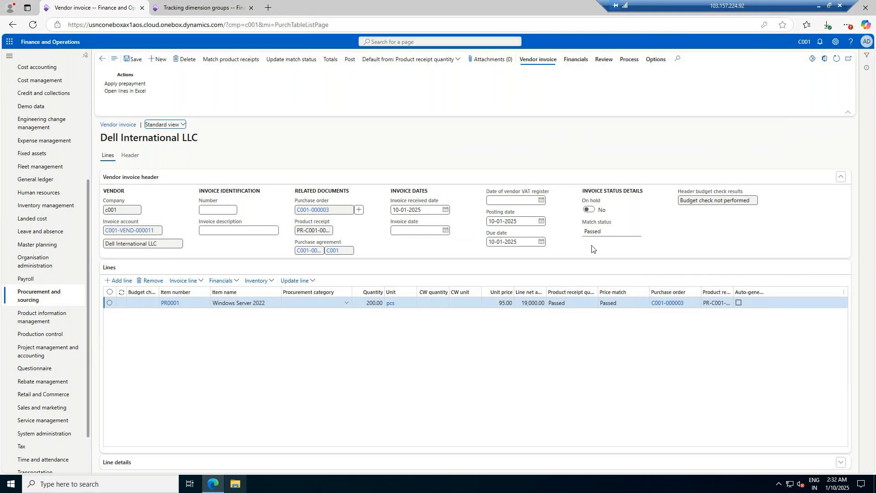
Step: Review the vendor invoice totals, then set the invoice number to "PI-" plus the copied purchase order number and the description to that order number
left_click(349, 59)
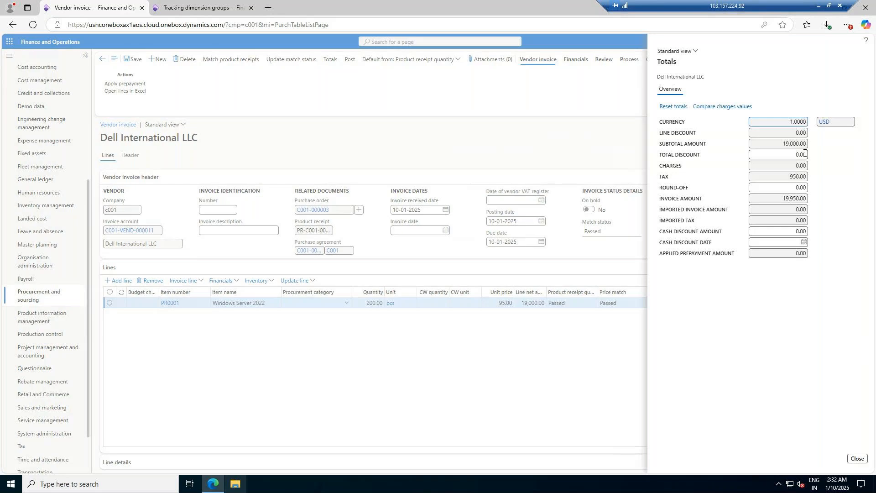
left_click(858, 460)
left_click(225, 210)
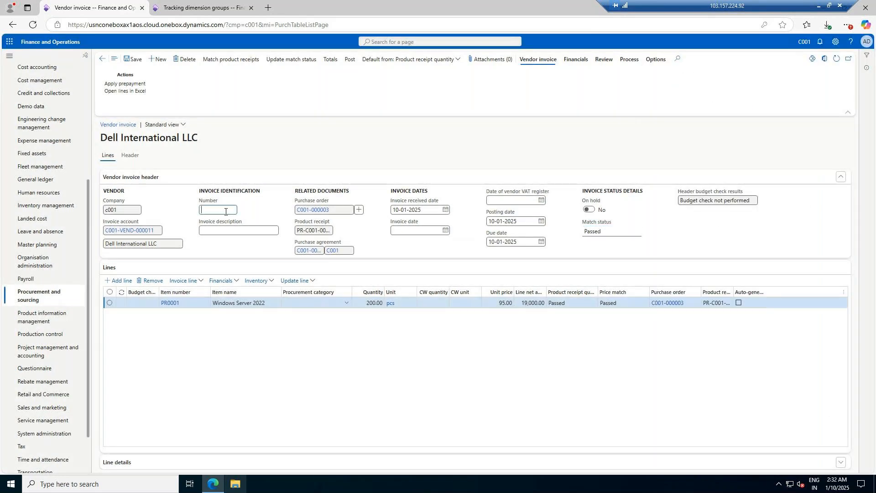
type("PI-")
key("ctrl+v")
key("Tab")
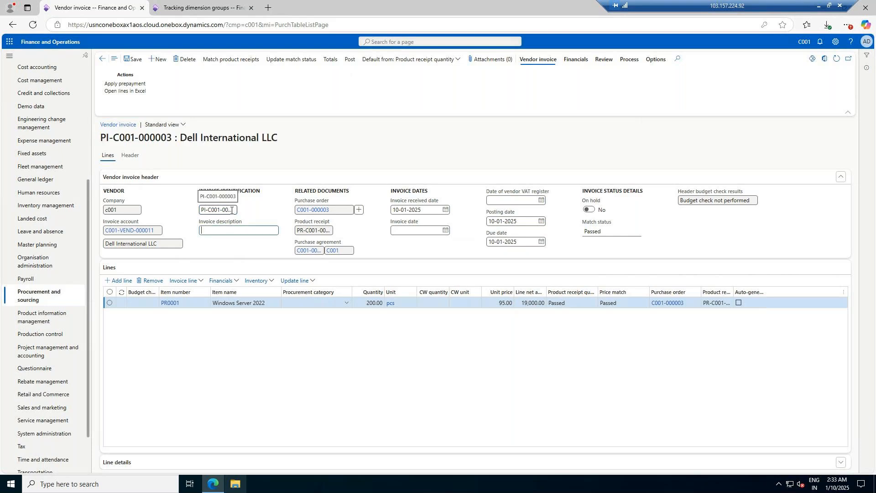
key("ctrl+v")
Step: Set the vendor invoice's invoice date to 10-01-2025 and post the invoice
left_click(446, 230)
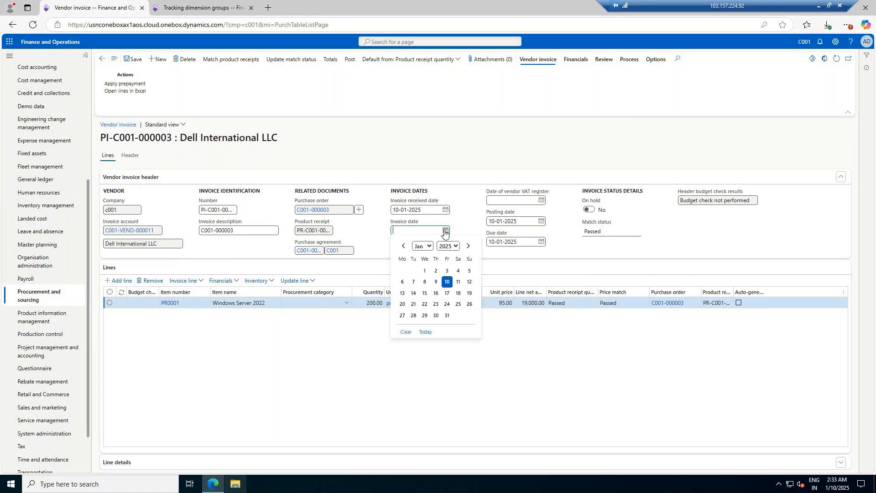
left_click(447, 282)
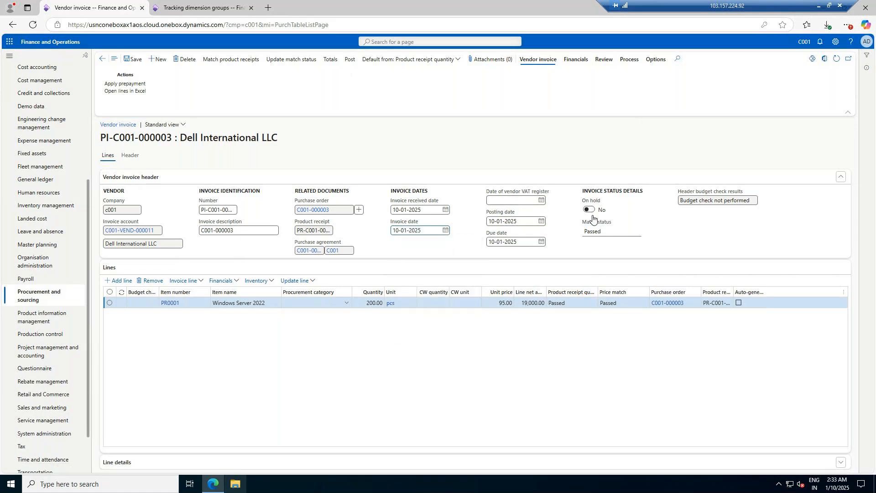
left_click(354, 59)
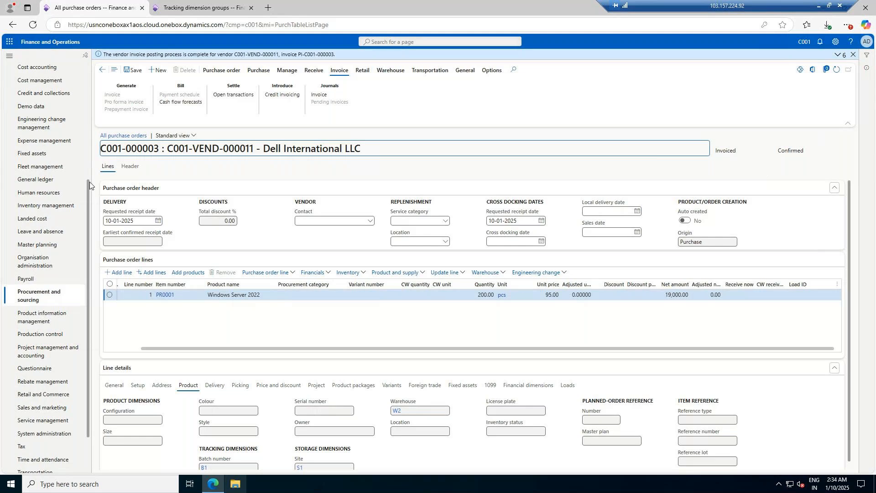
Step: Open Dell International LLC's vendor transactions from the list of all vendors and examine the entry for the posted invoice
scroll(61, 242, "up", 5)
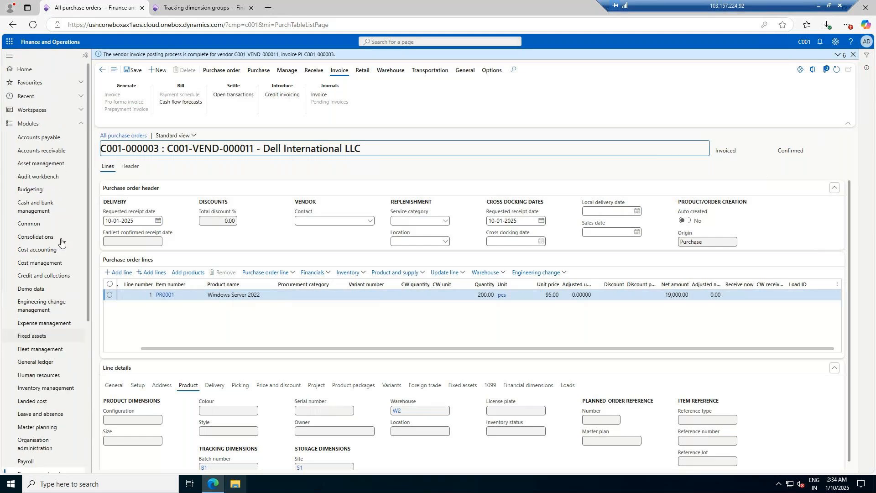
left_click(27, 139)
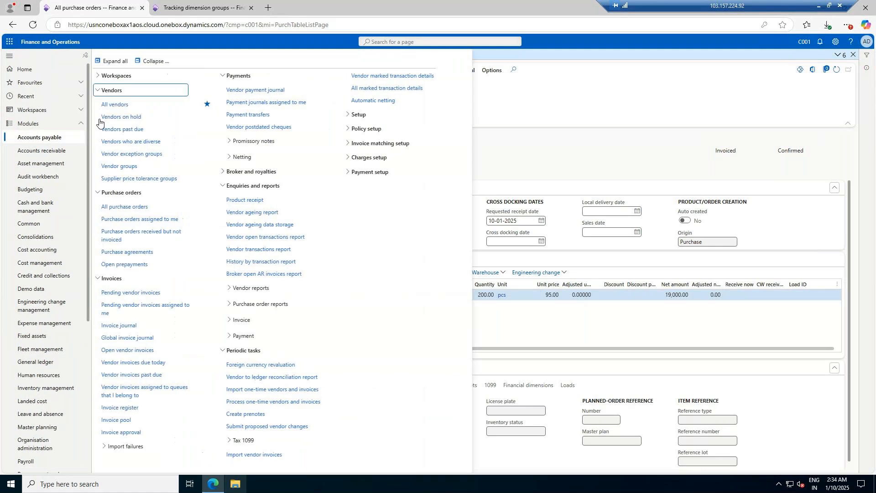
left_click(101, 107)
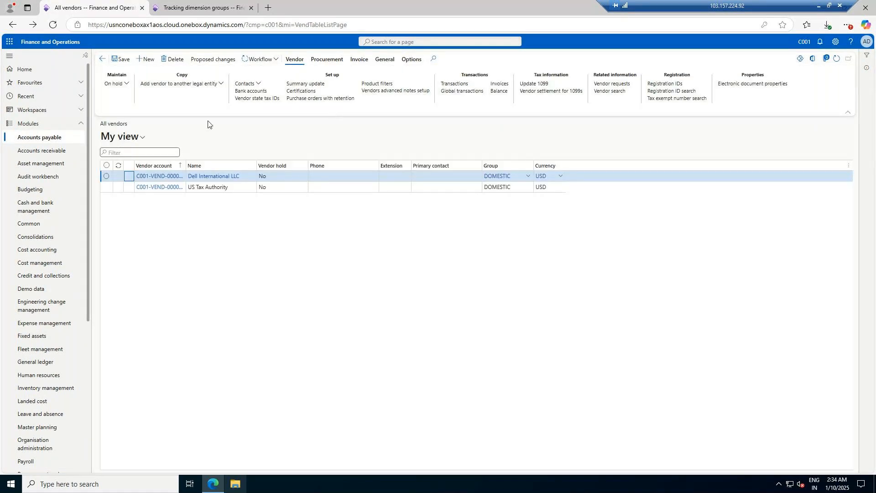
left_click(454, 84)
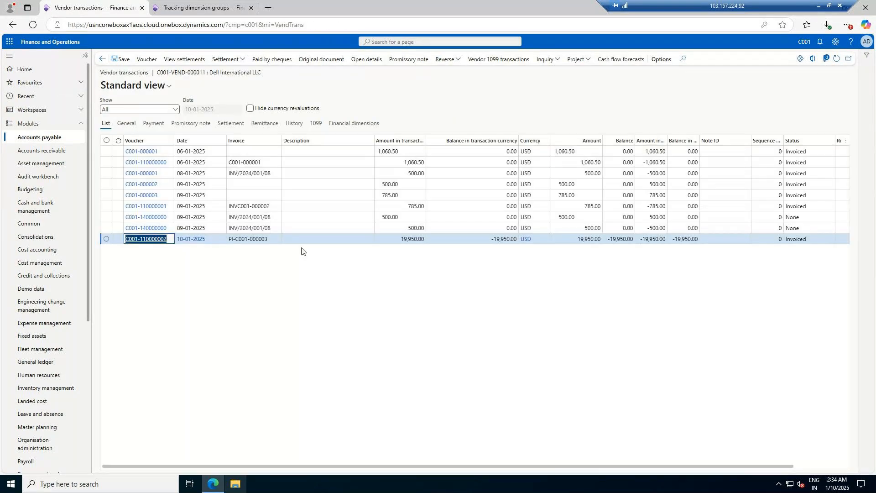
left_click(582, 238)
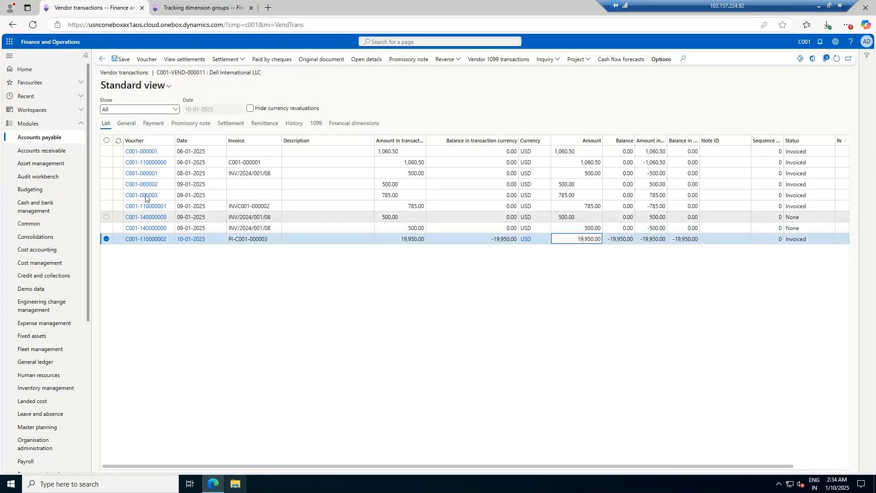
Step: Create a vendor payment journal with the journal name Vendorpay and open its lines
left_click(57, 138)
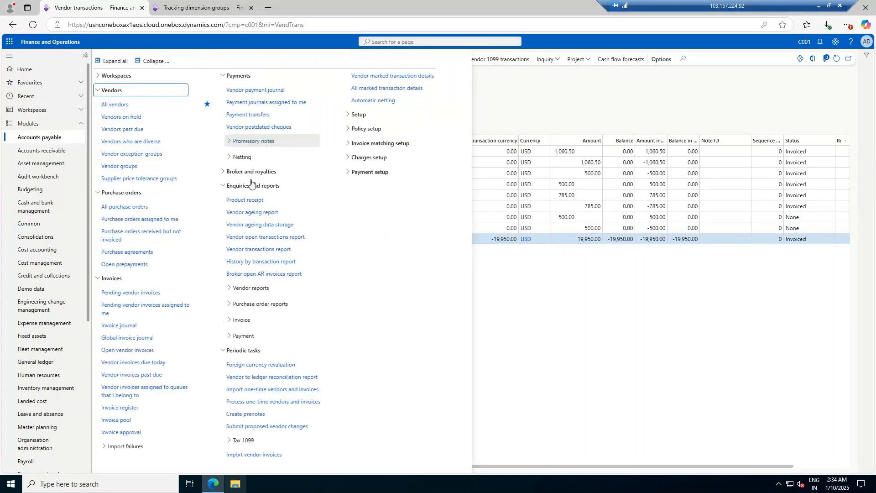
left_click(257, 91)
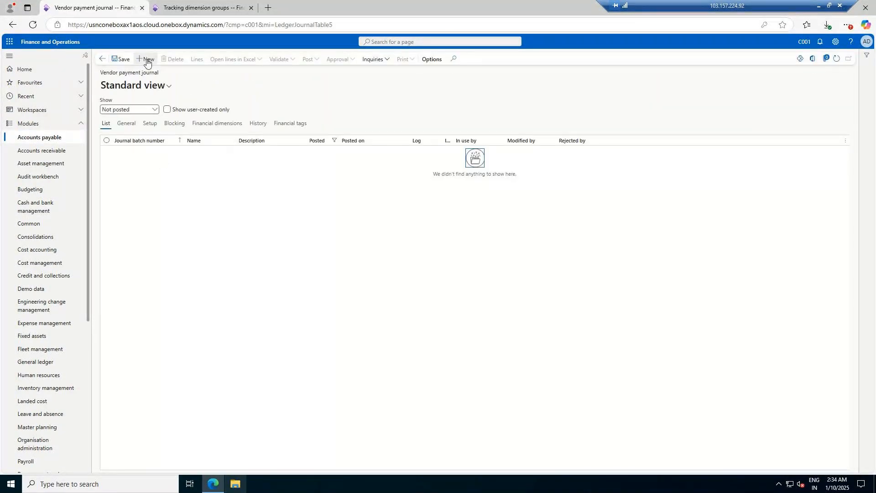
left_click(146, 60)
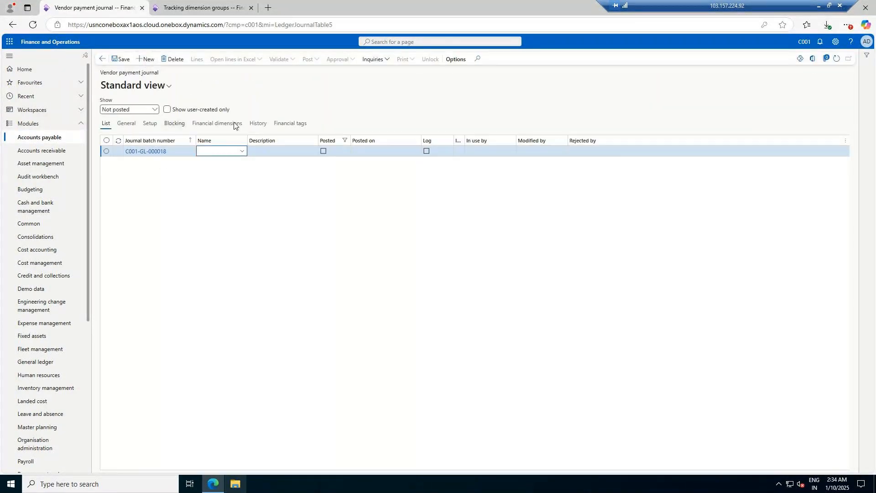
left_click(241, 152)
left_click(244, 172)
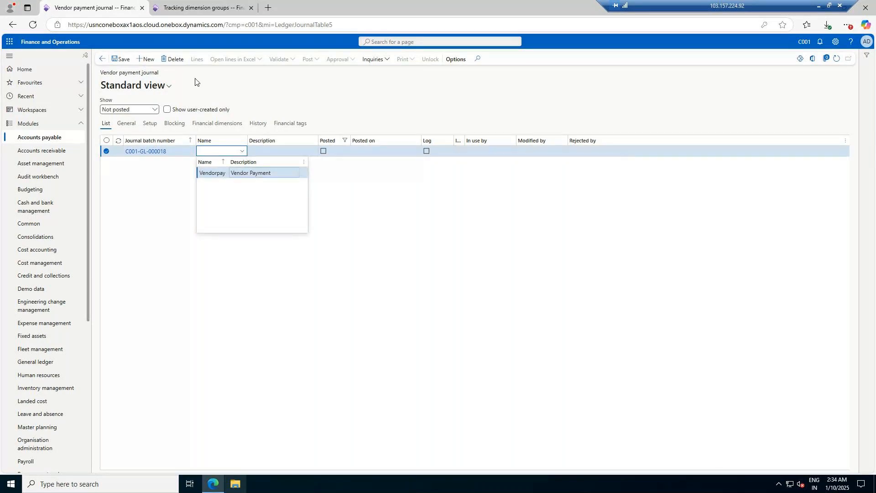
left_click(200, 62)
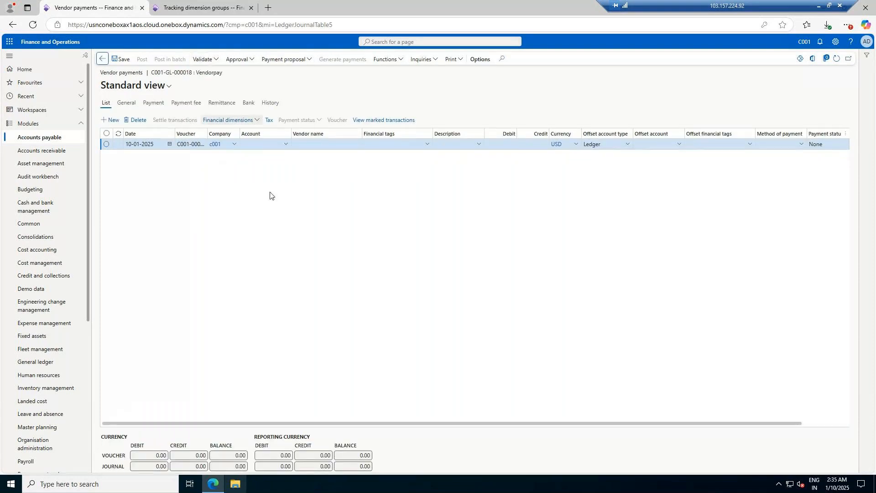
Step: Select Dell International LLC as the payment line's account and mark its open PI invoice for settlement
left_click(284, 145)
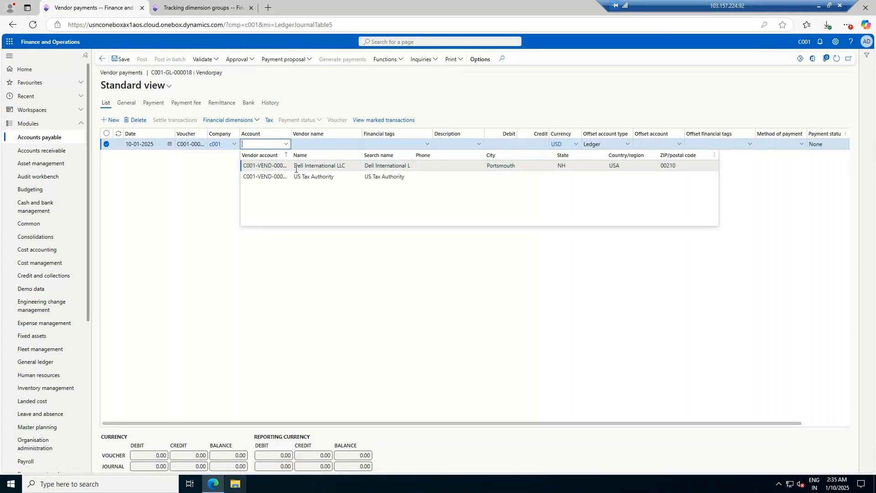
left_click(296, 165)
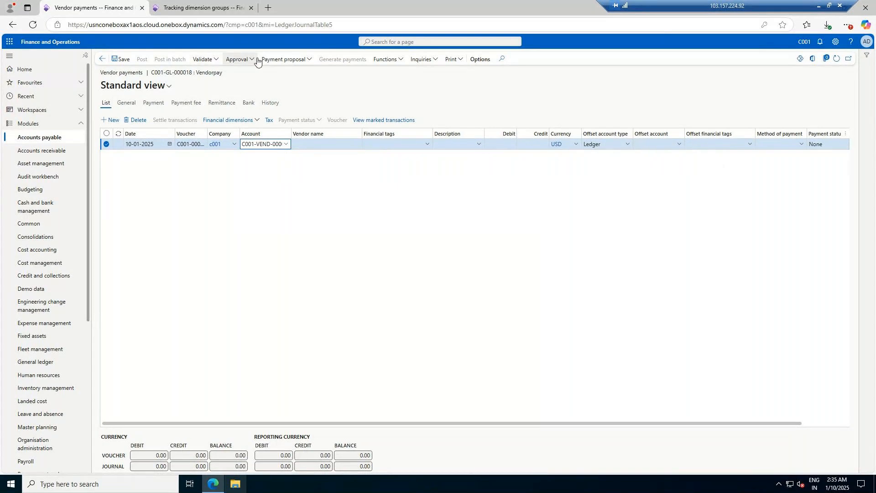
left_click(217, 60)
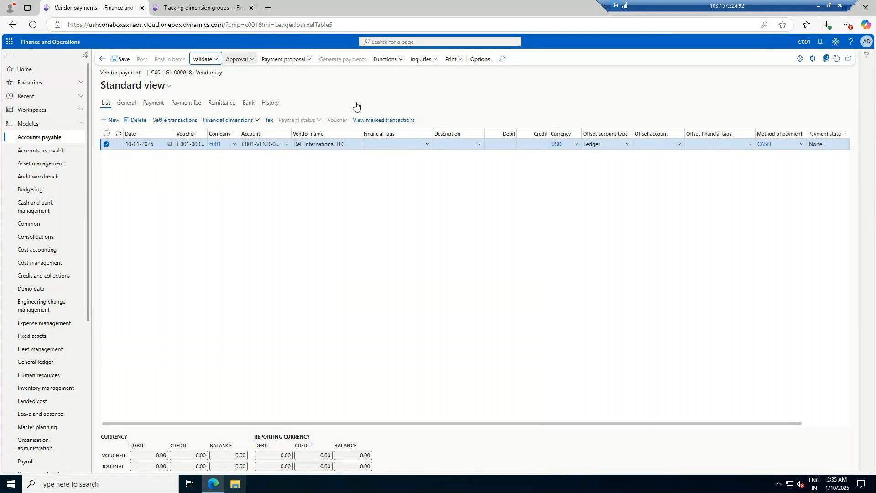
left_click(177, 120)
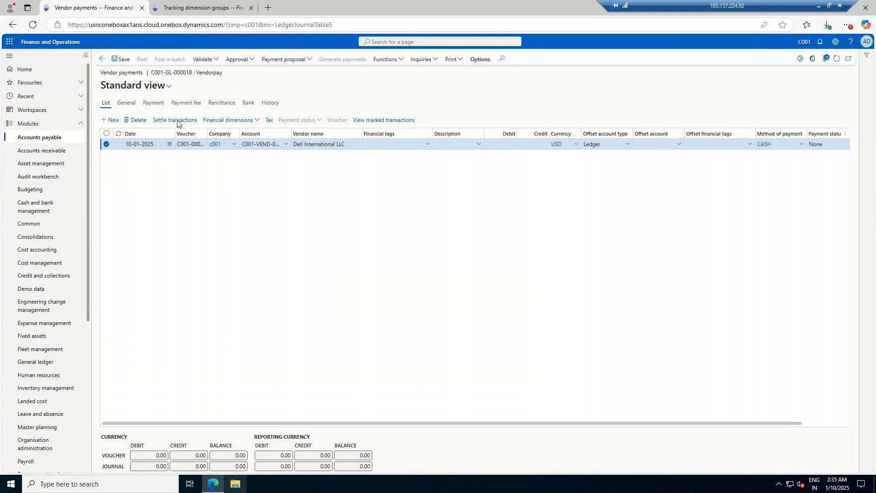
left_click(99, 121)
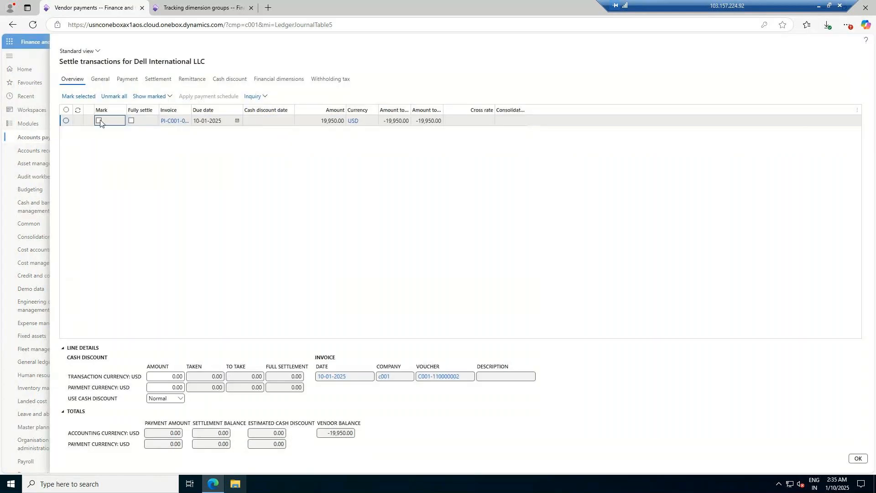
left_click(858, 458)
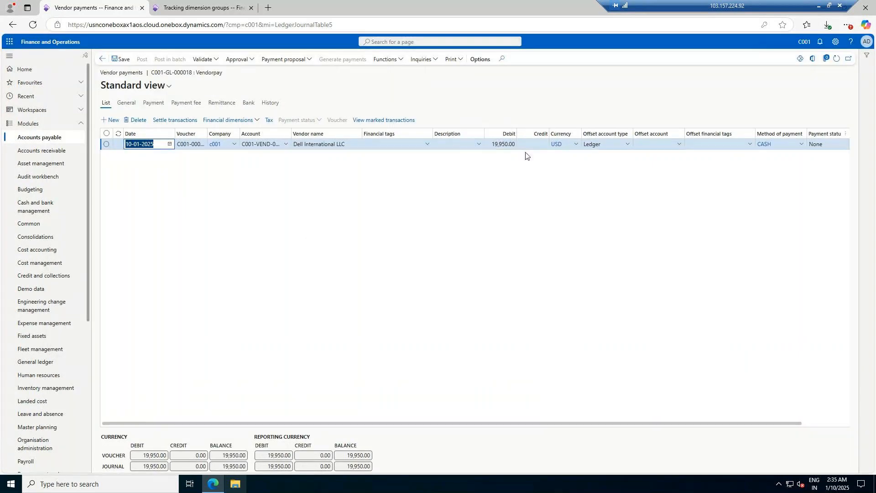
Step: Set the payment line's offset account type to Bank and its offset account to B001, and save the journal
left_click(627, 145)
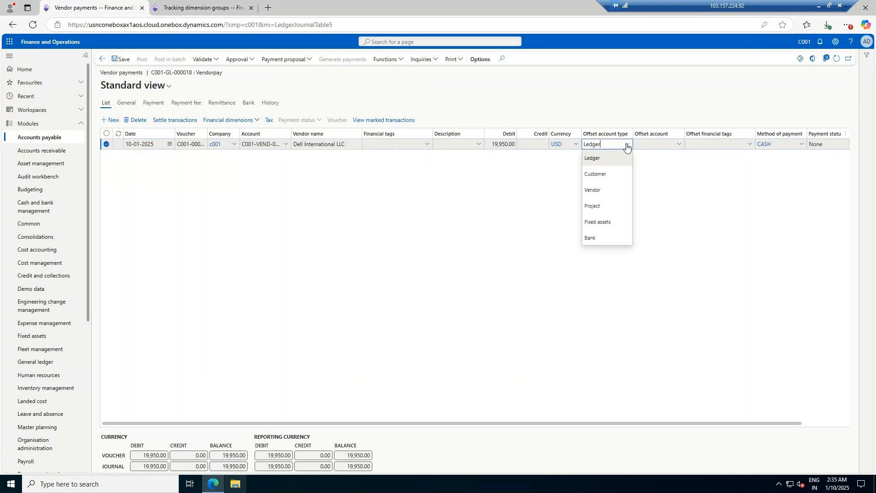
left_click(594, 238)
left_click(679, 145)
left_click(677, 167)
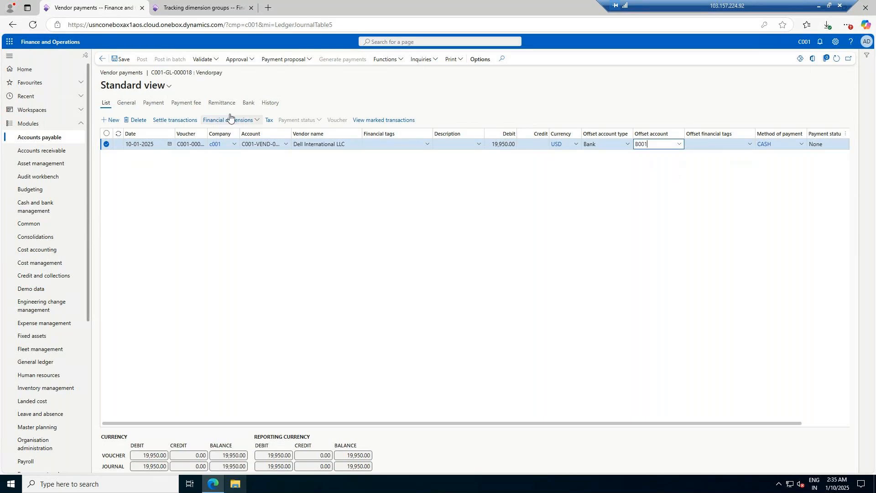
left_click(121, 60)
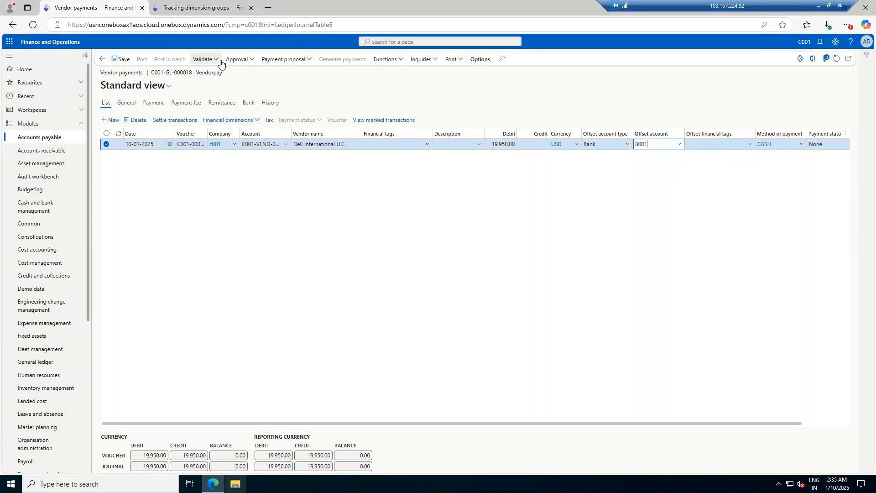
Step: Take the vendor payment journal through approval and post it
left_click(221, 61)
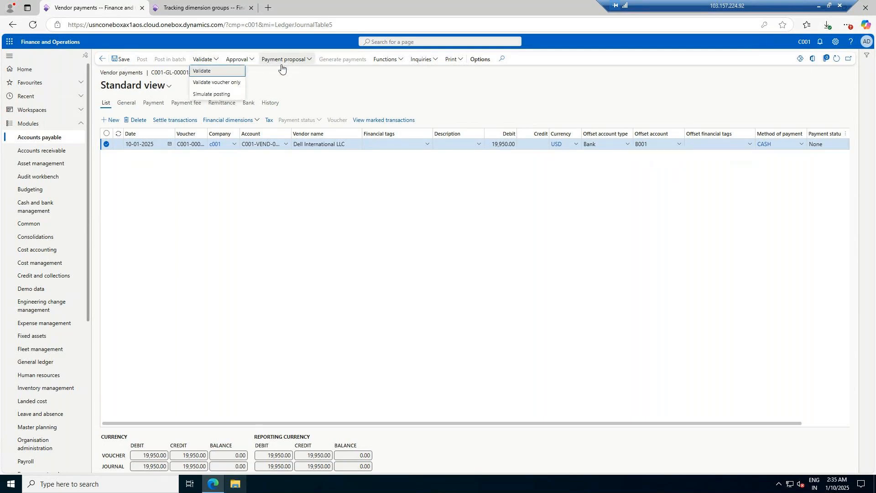
left_click(250, 64)
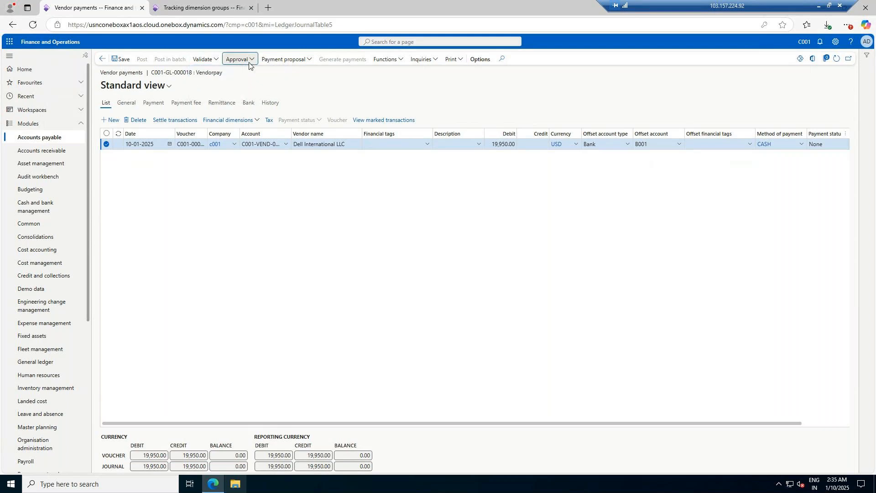
left_click(249, 73)
left_click(249, 63)
left_click(249, 71)
left_click(142, 60)
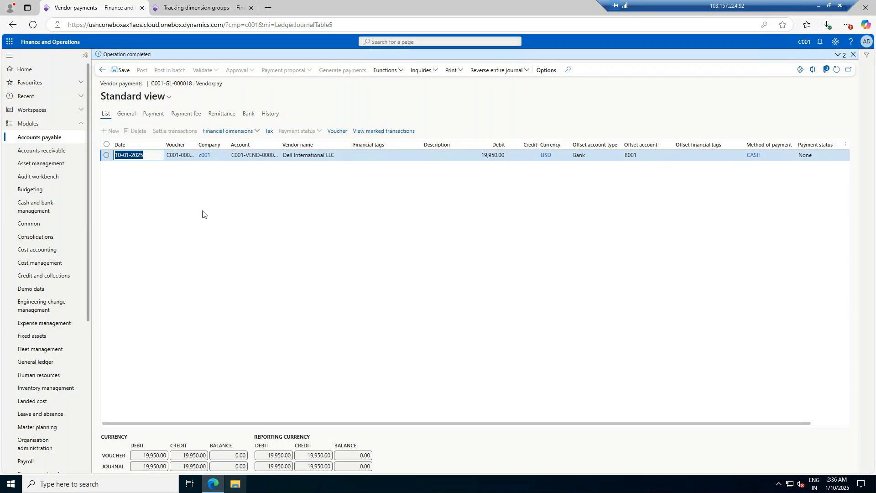
Step: Check Dell International LLC's vendor transactions for the posted payment and settled invoice, closing the unneeded Tracking dimension groups page
left_click(46, 140)
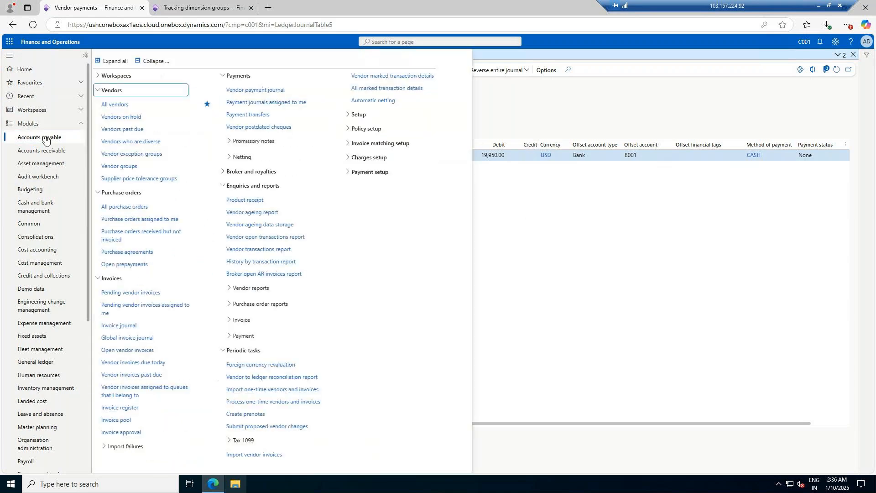
left_click(105, 105)
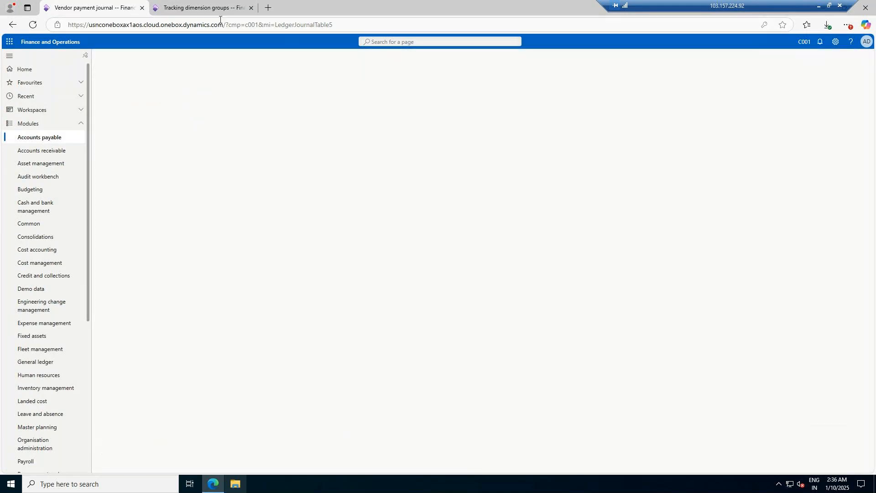
left_click(251, 7)
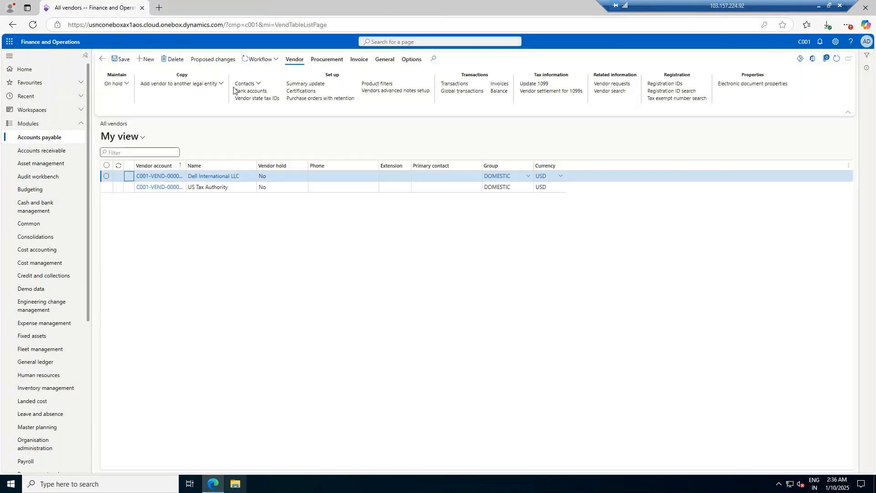
left_click(466, 84)
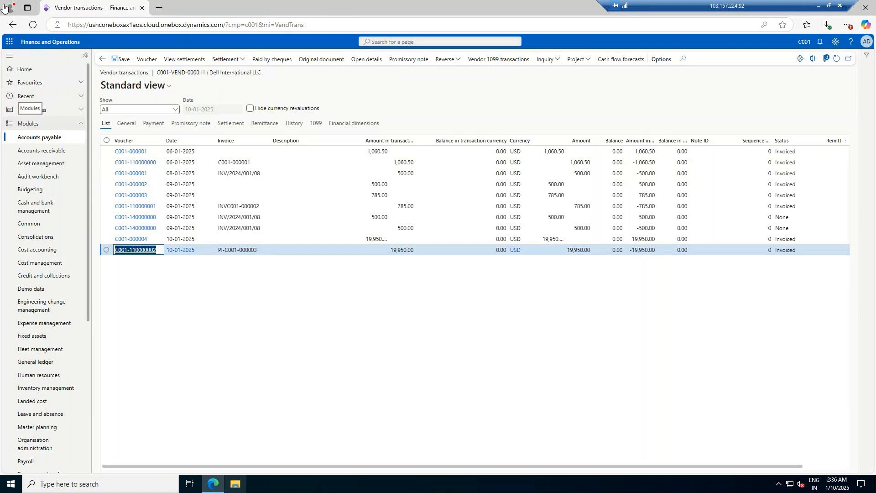
left_click(102, 59)
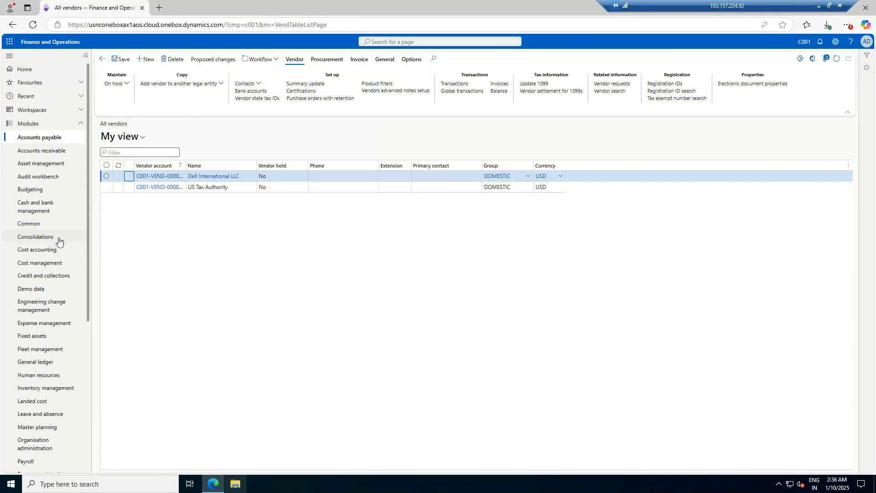
scroll(53, 228, "down", 3)
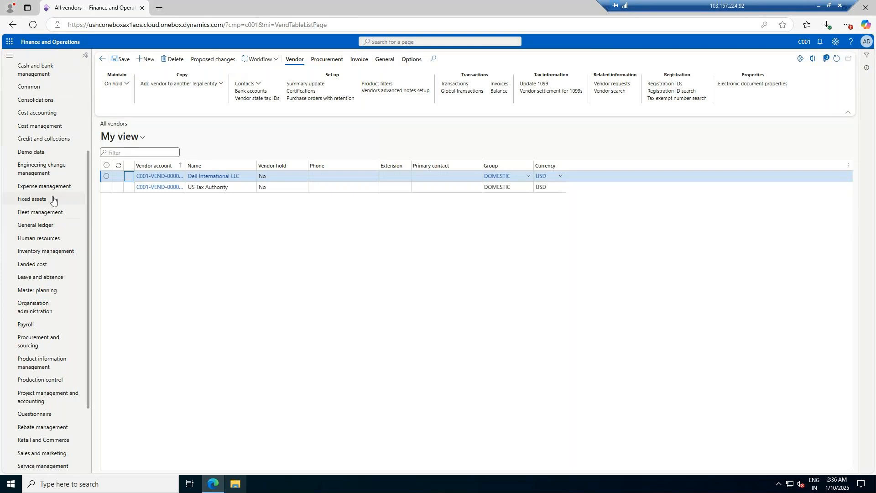
scroll(53, 199, "up", 1)
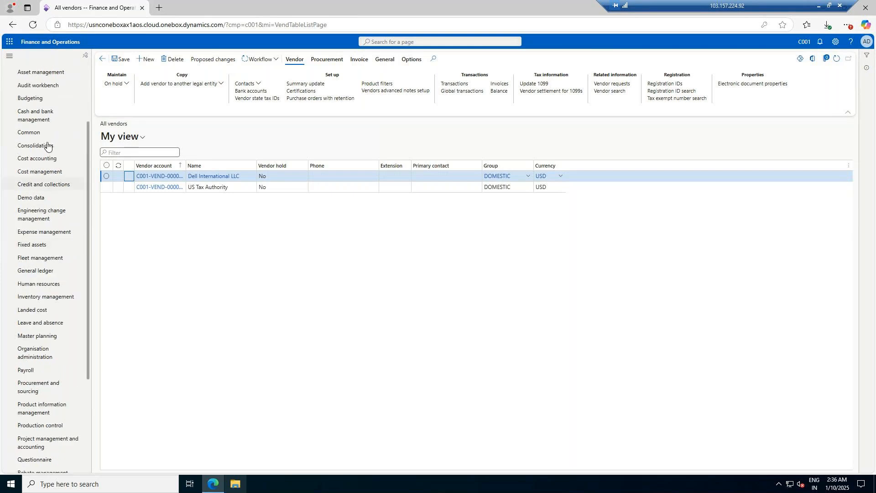
Step: Open the released product WAR001, Warranty for Windows Server, from Product information management
left_click(48, 415)
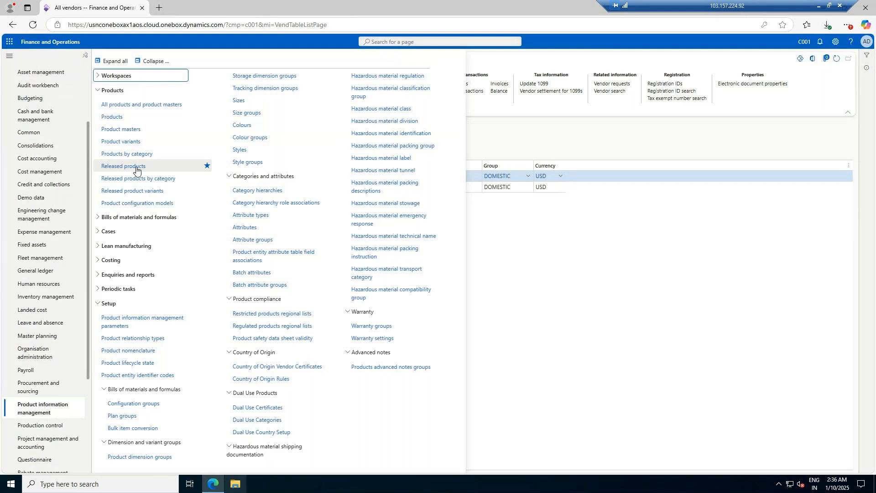
left_click(136, 170)
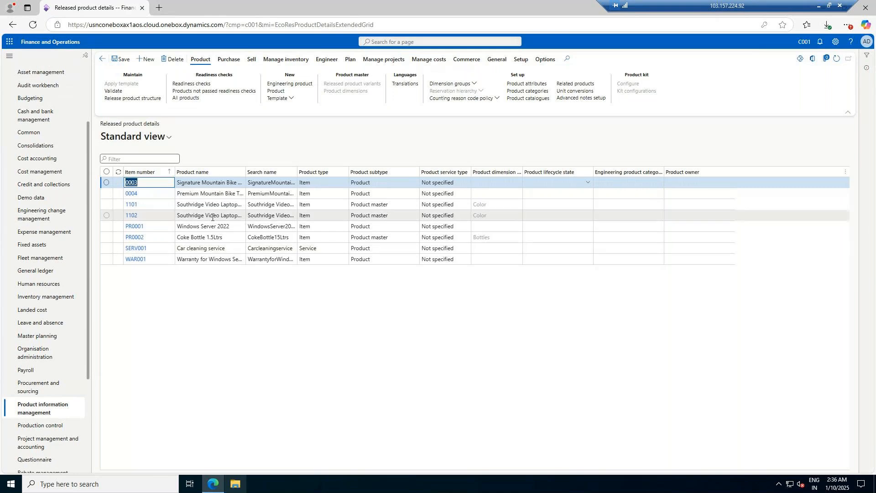
left_click(212, 261)
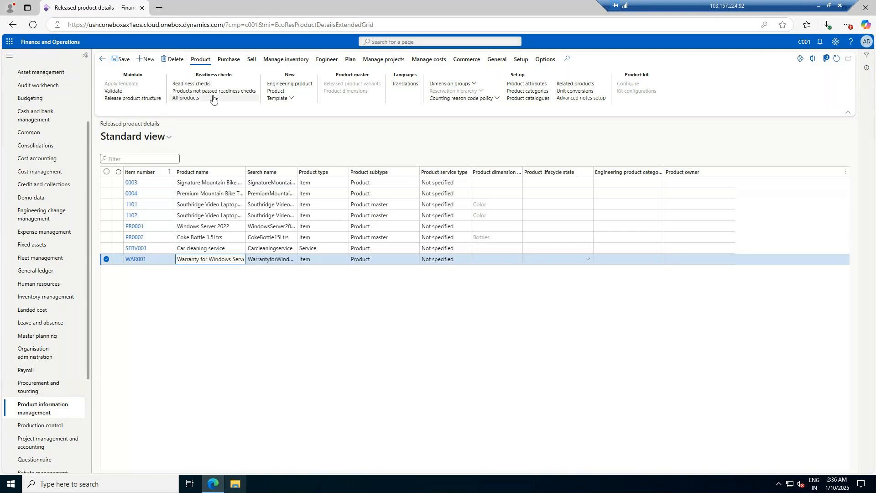
left_click(134, 260)
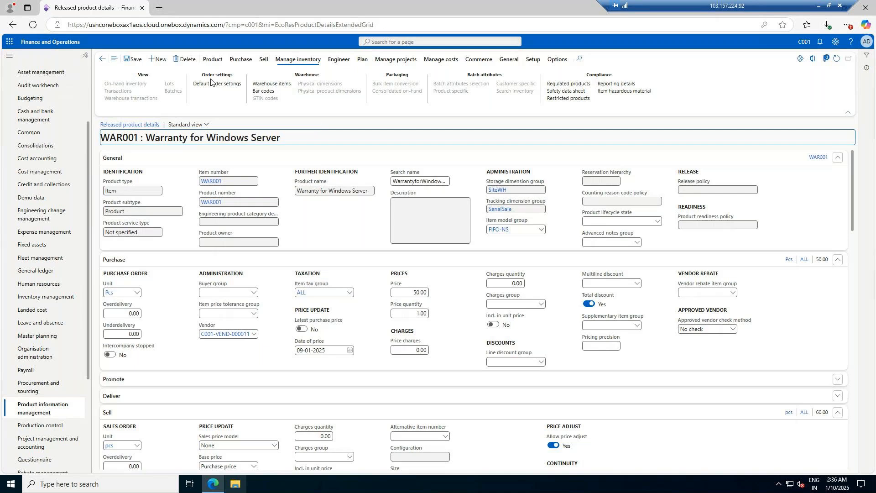
Step: Start a purchase trade agreement journal for product WAR001
left_click(241, 60)
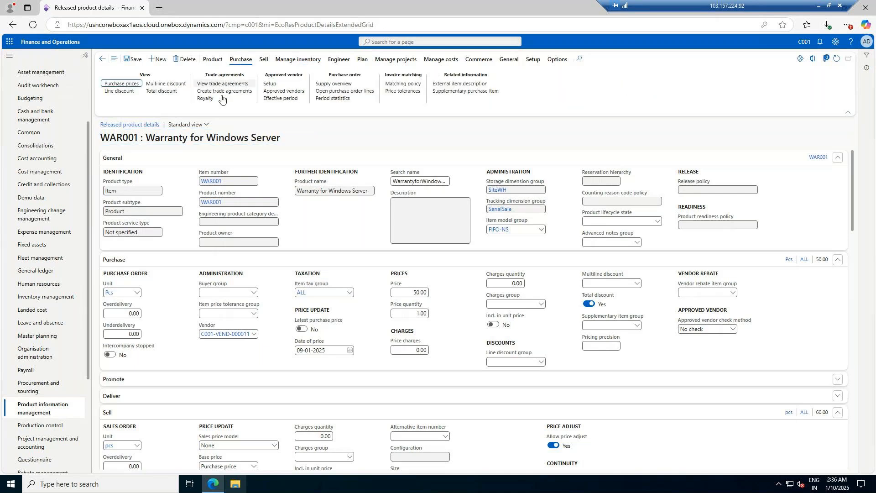
left_click(264, 59)
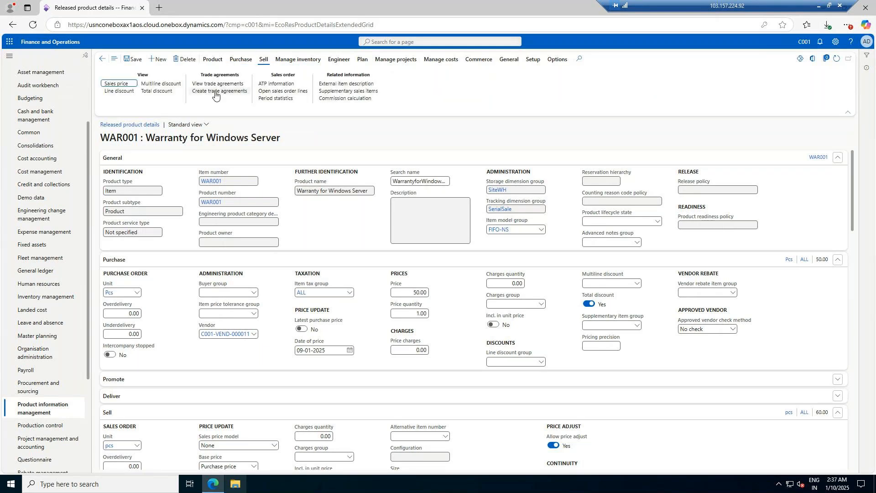
left_click(245, 59)
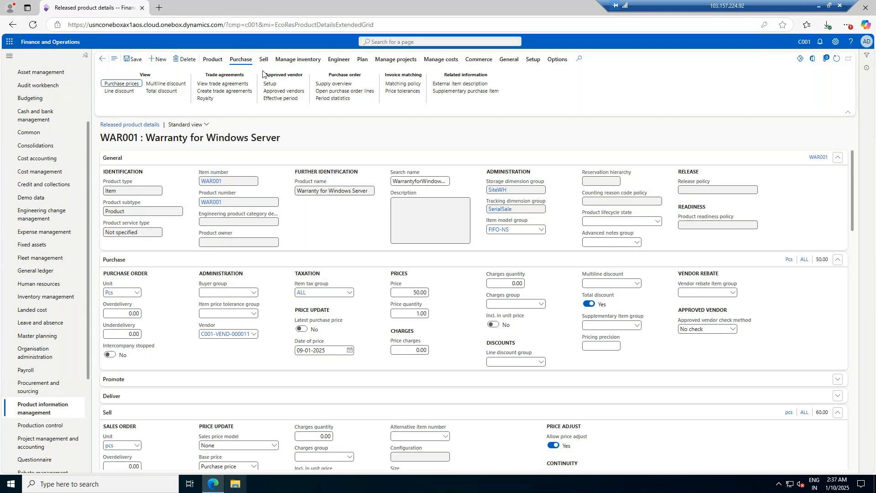
left_click(222, 91)
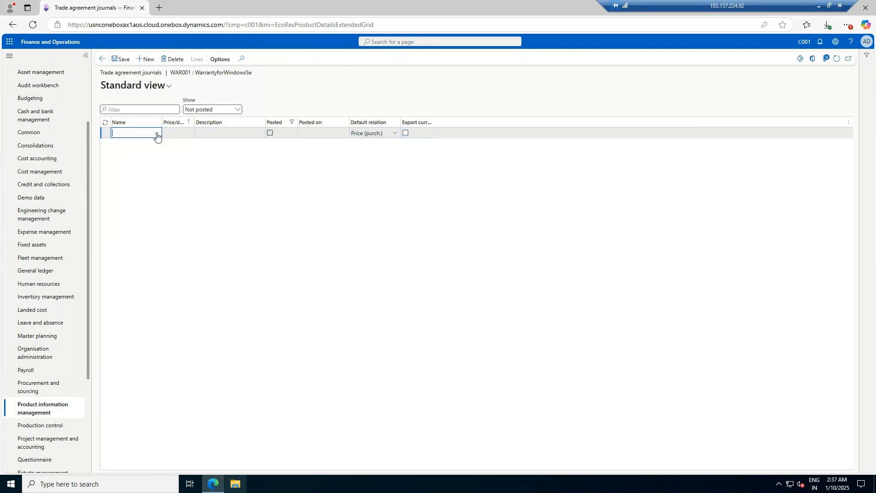
Step: From the journal's Name lookup details, create the journal name "Purchase" with description "Purchase tradeagreement", and return to the product's journal
left_click(157, 133)
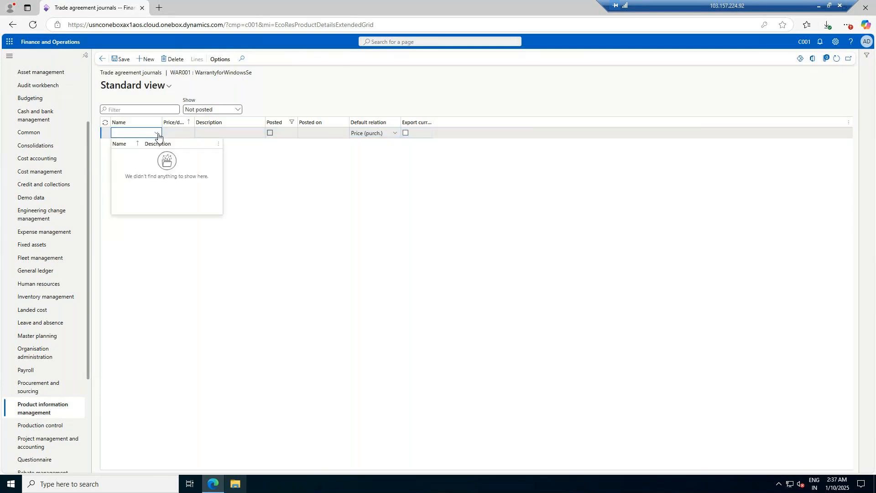
right_click(159, 136)
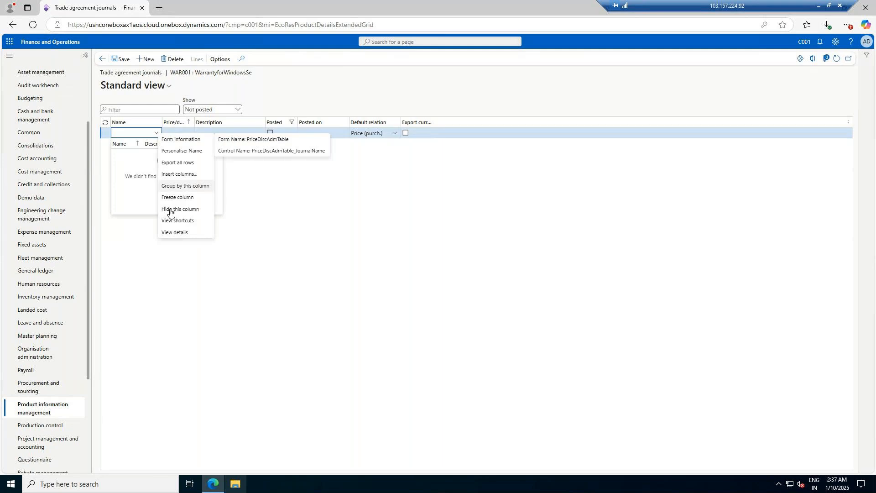
left_click(175, 233)
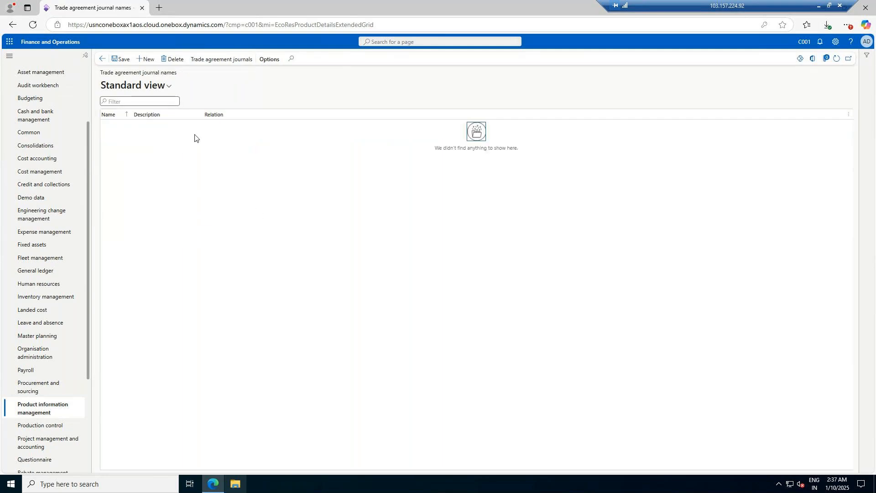
left_click(145, 59)
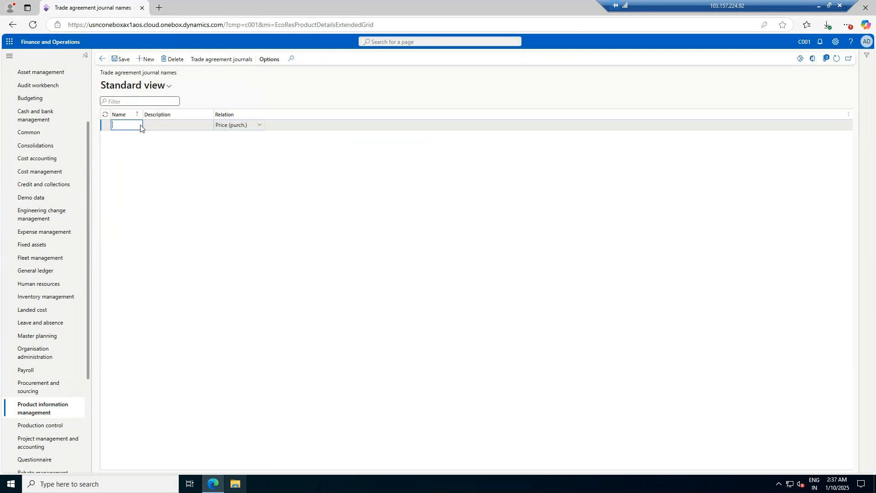
type("Purchase")
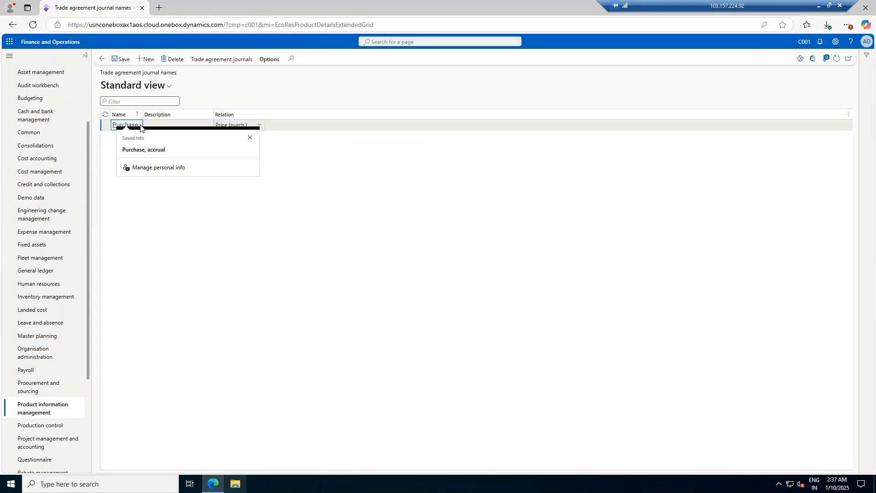
left_click(184, 124)
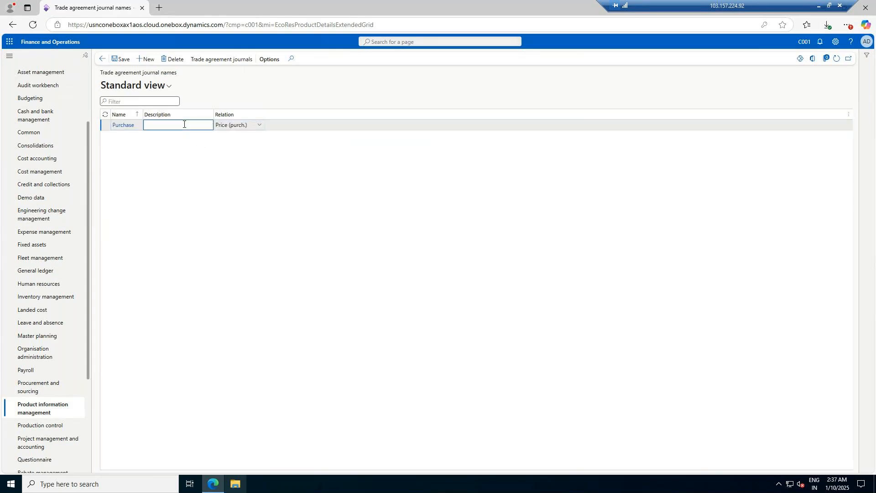
type("Purchase tradeagreement")
key("Tab")
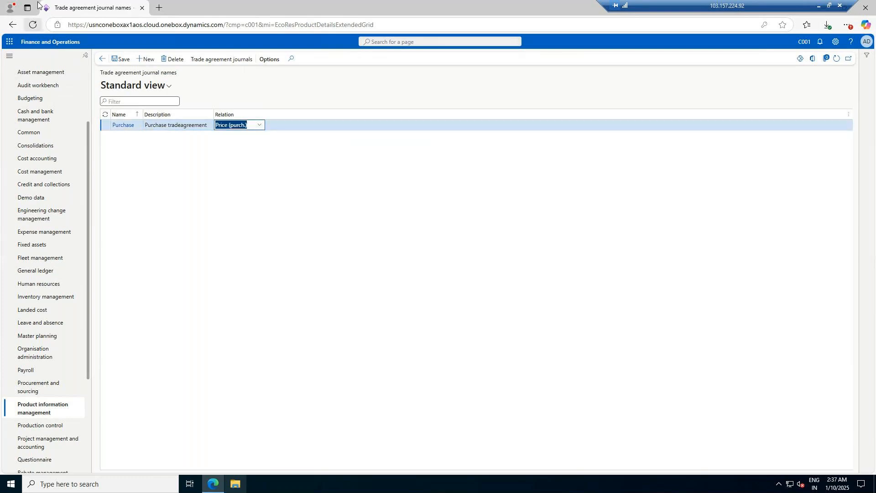
left_click(250, 59)
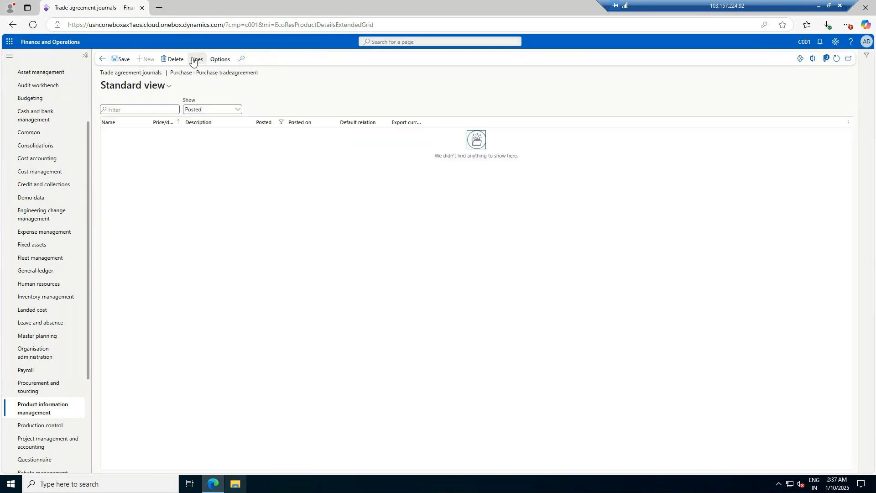
left_click(103, 59)
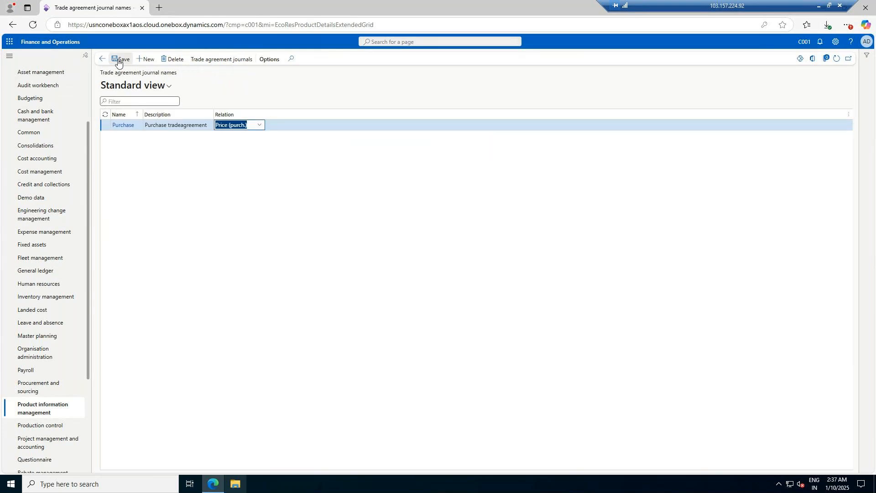
left_click(103, 60)
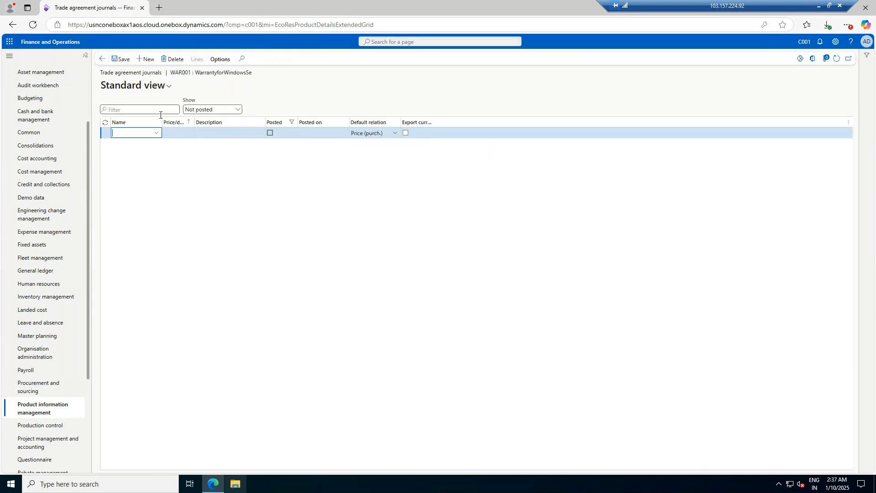
Step: Assign the Purchase name to the trade agreement journal and open its lines
left_click(156, 133)
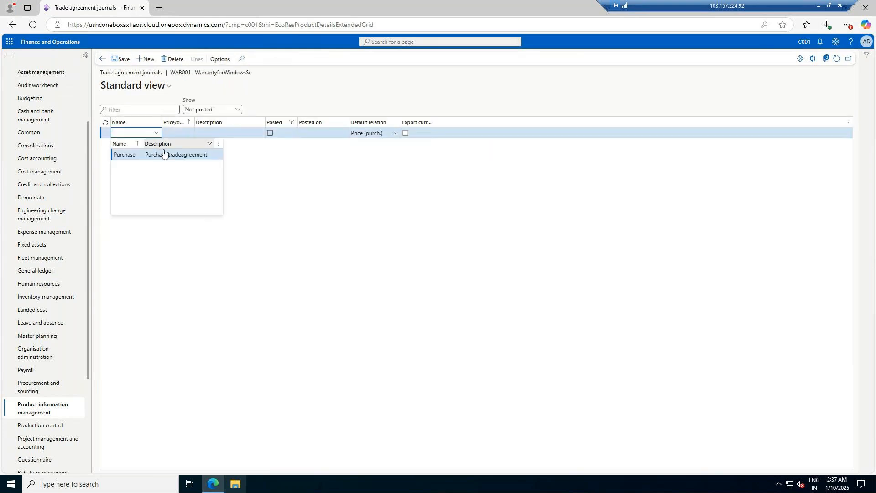
left_click(164, 154)
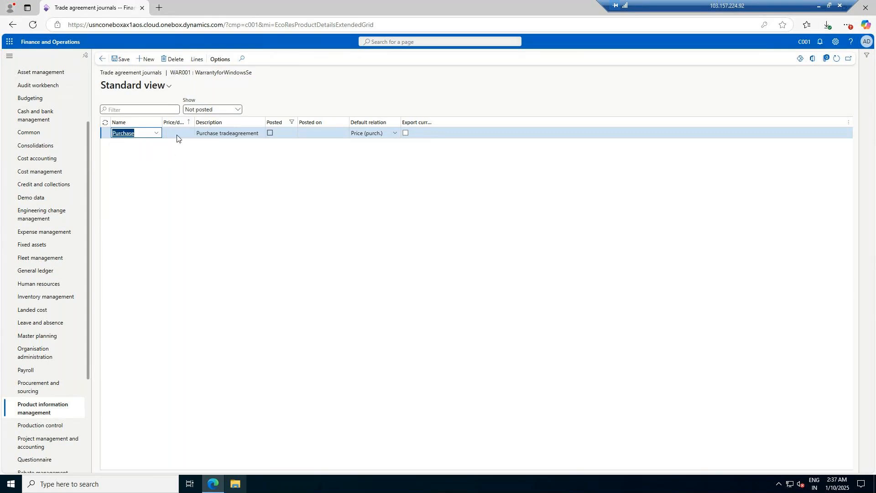
left_click(200, 60)
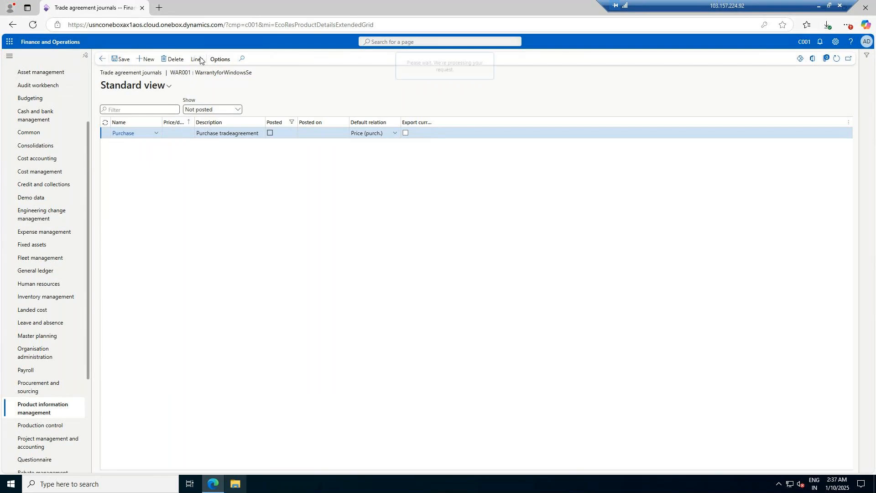
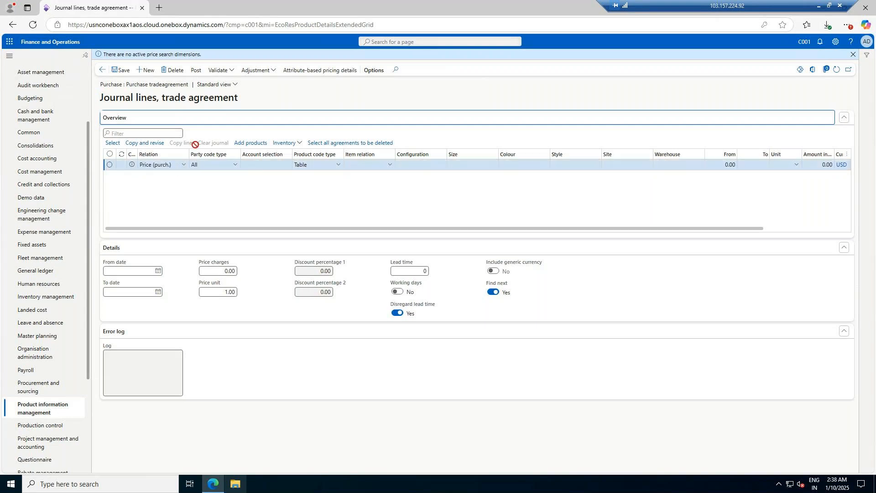
Step: Set the journal line's item relation to WAR001
left_click(389, 164)
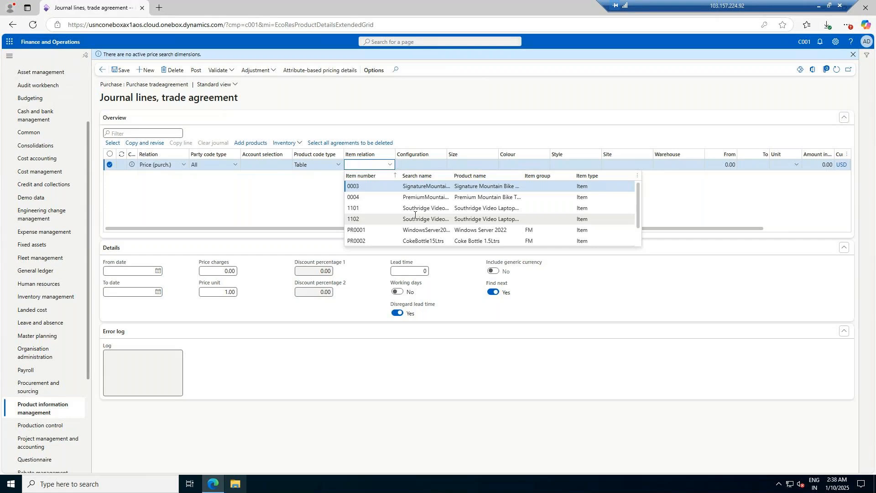
scroll(382, 238, "down", 1)
left_click(389, 241)
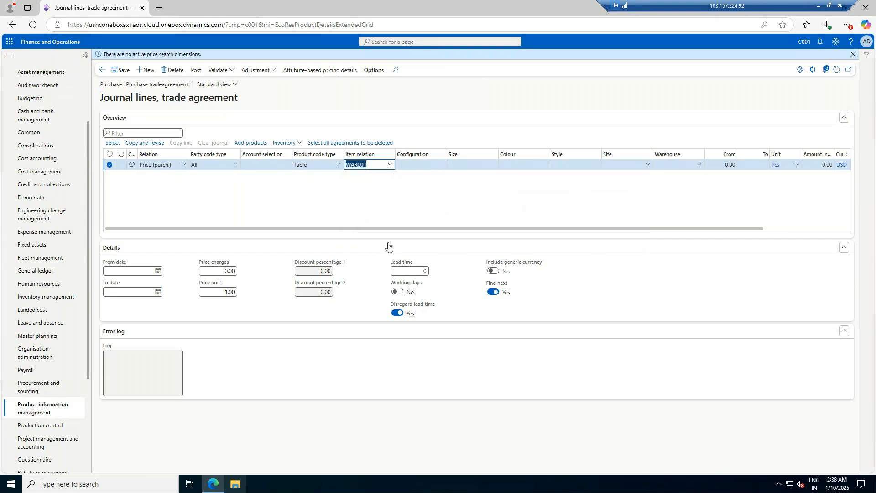
Step: Try the Group product code type on the journal line, clearing the item relation and checking the available price groups
left_click(327, 165)
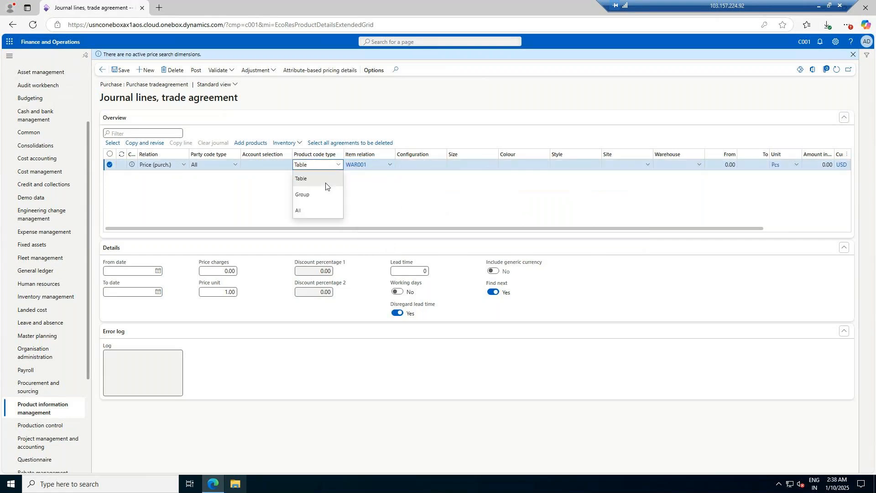
left_click(303, 194)
left_click(390, 165)
left_click(255, 211)
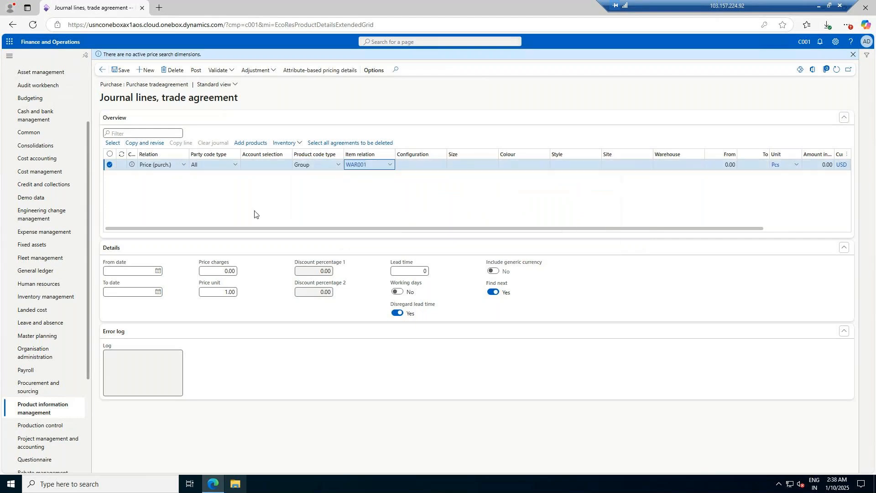
left_click(376, 168)
key("BackSpace")
key("BackSpace")
key("BackSpace")
key("BackSpace")
key("BackSpace")
key("BackSpace")
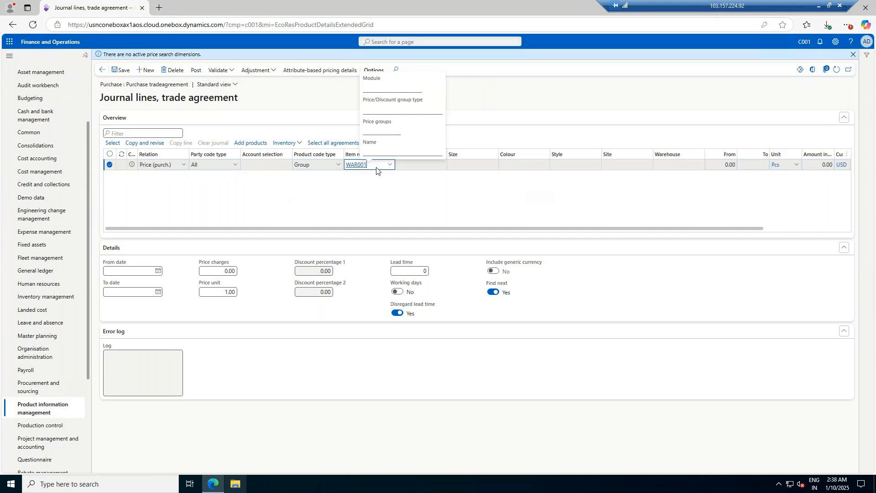
left_click(242, 198)
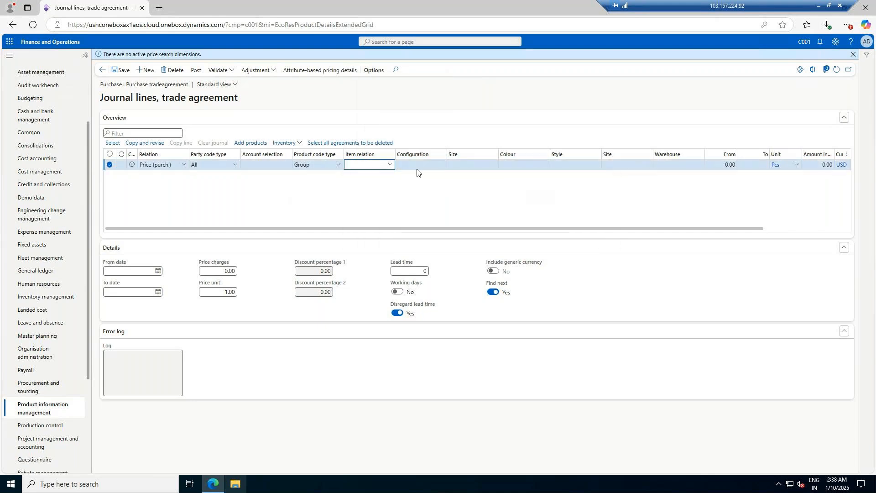
left_click(391, 165)
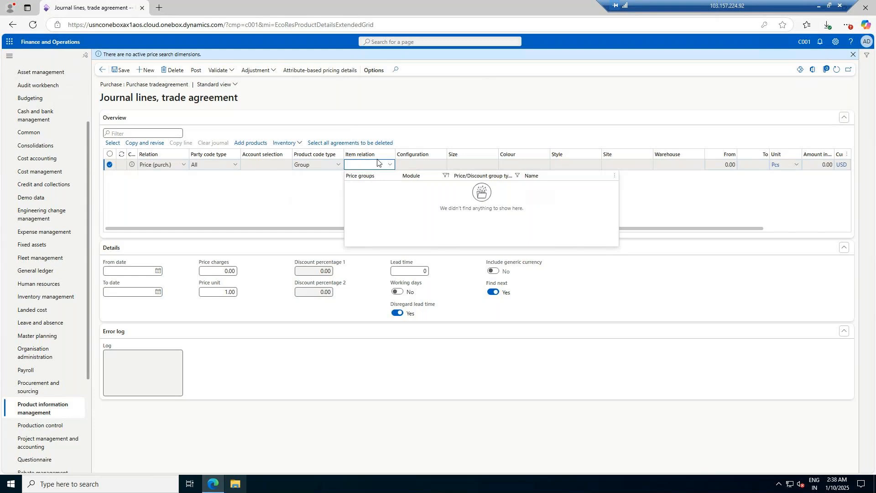
Step: Re-enter WAR001 as the item relation, set the product code type to Table, try to save the line, and dismiss the messages
type("WAR001")
left_click(338, 165)
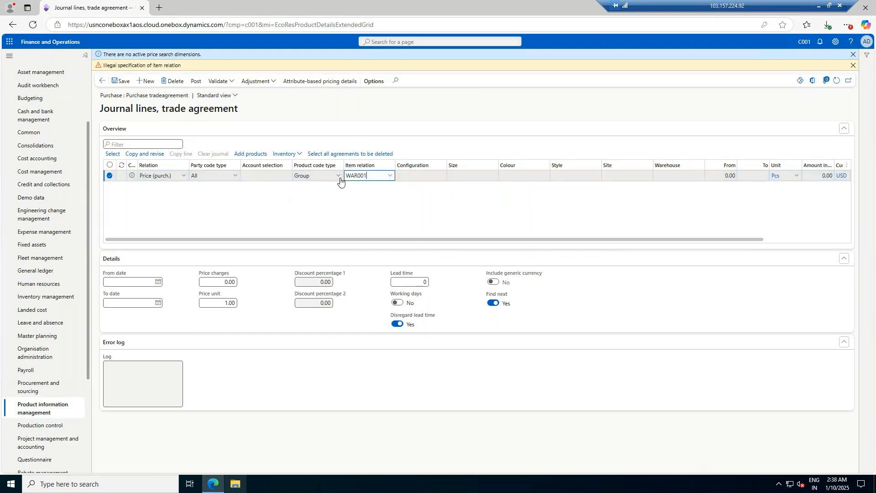
left_click(316, 190)
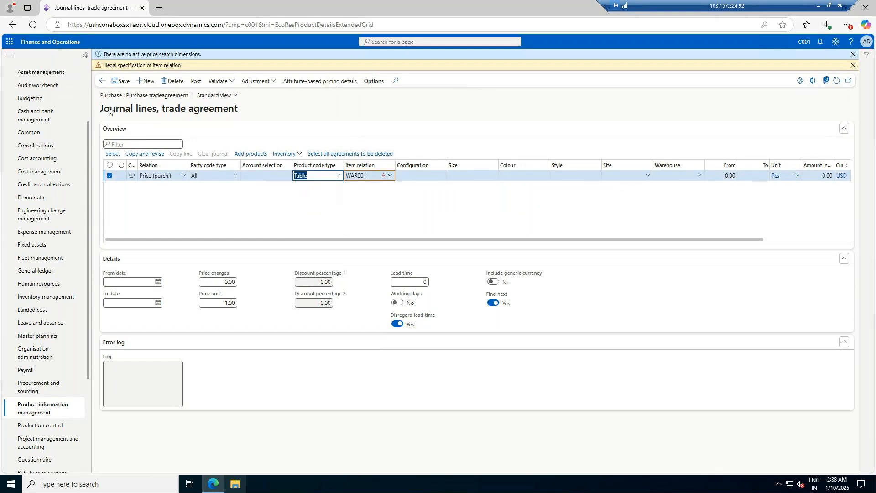
left_click(121, 80)
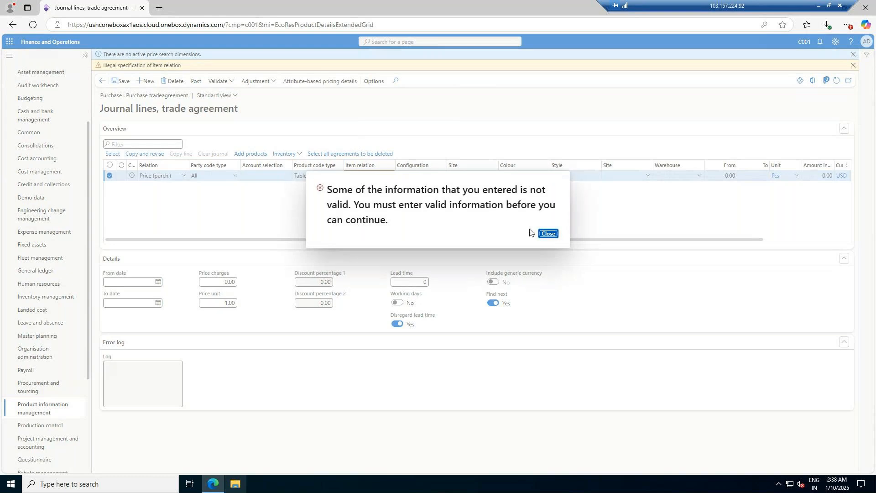
left_click(545, 235)
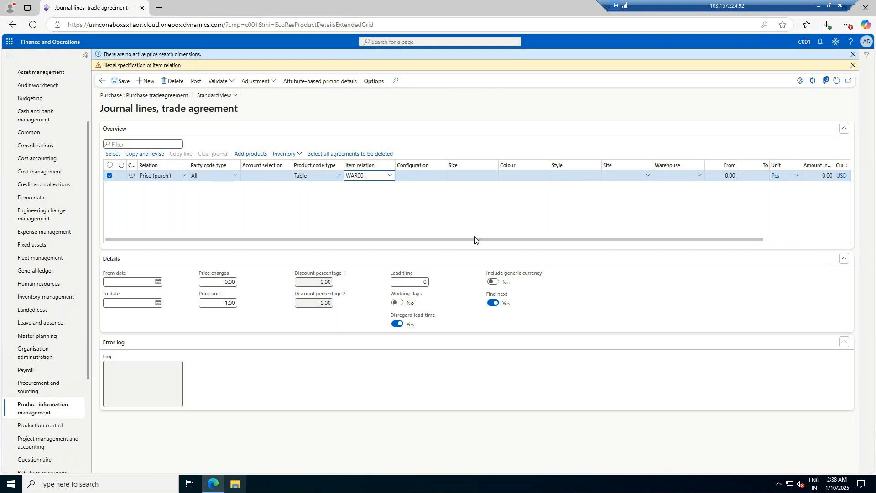
left_click(853, 54)
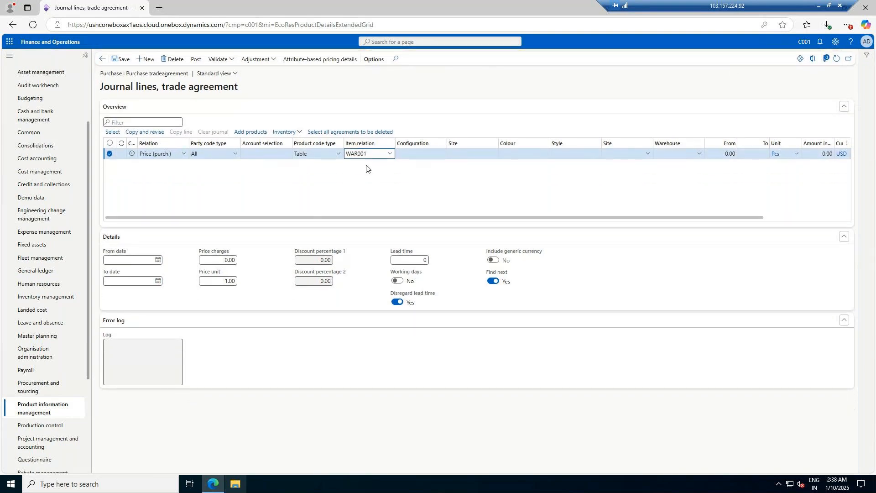
left_click(409, 157)
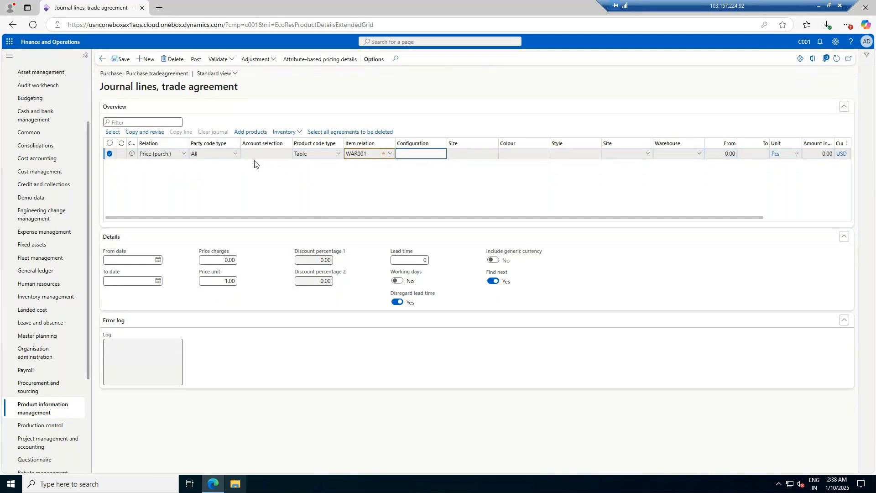
Step: Reselect WAR001 as the journal line's item relation and set the line's site to S1 and warehouse to W2
left_click(391, 154)
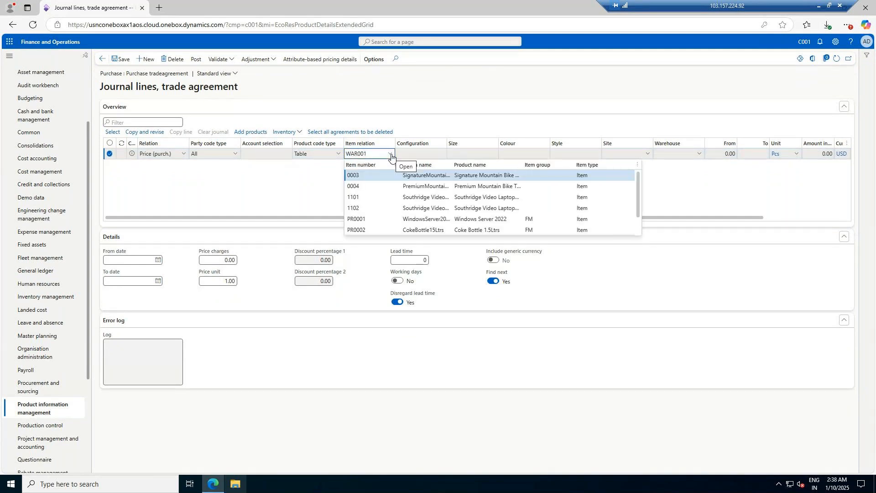
left_click(360, 230)
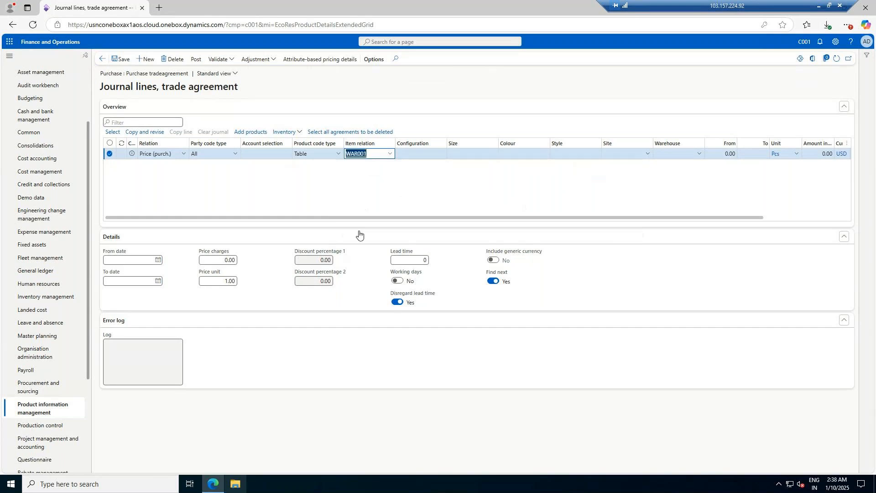
left_click(440, 155)
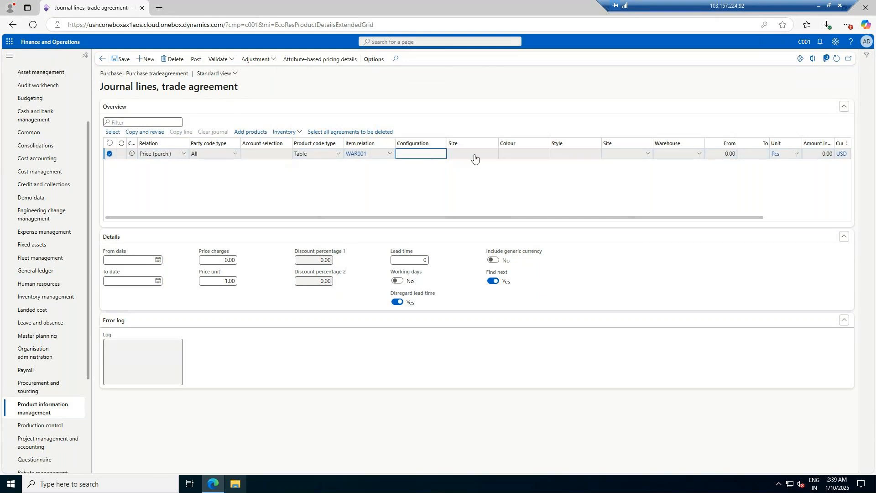
left_click(649, 157)
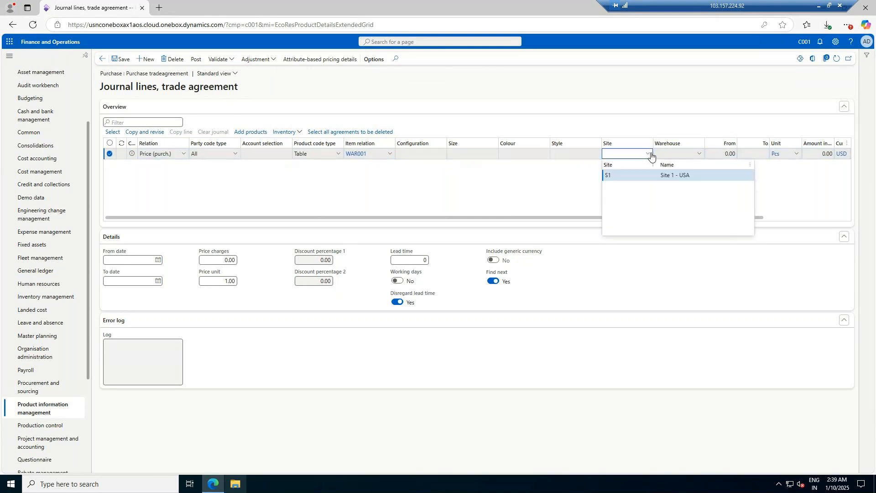
left_click(657, 175)
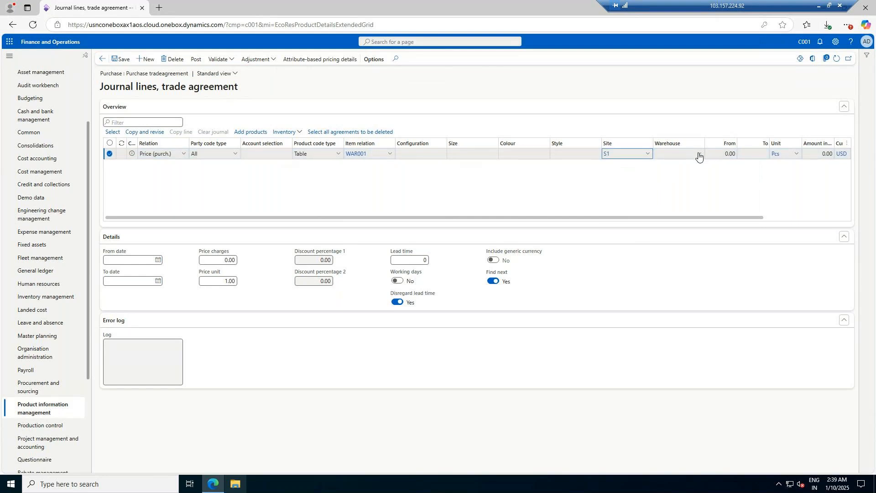
left_click(699, 157)
left_click(722, 198)
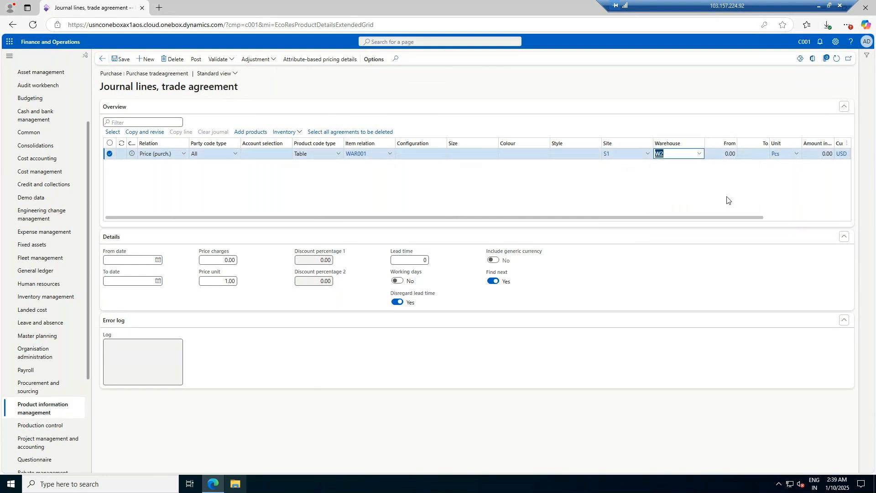
Step: Set the journal line's quantity range from 5 to 10, keeping the unit as Pcs
left_click_drag(719, 218, 766, 209)
key("Tab")
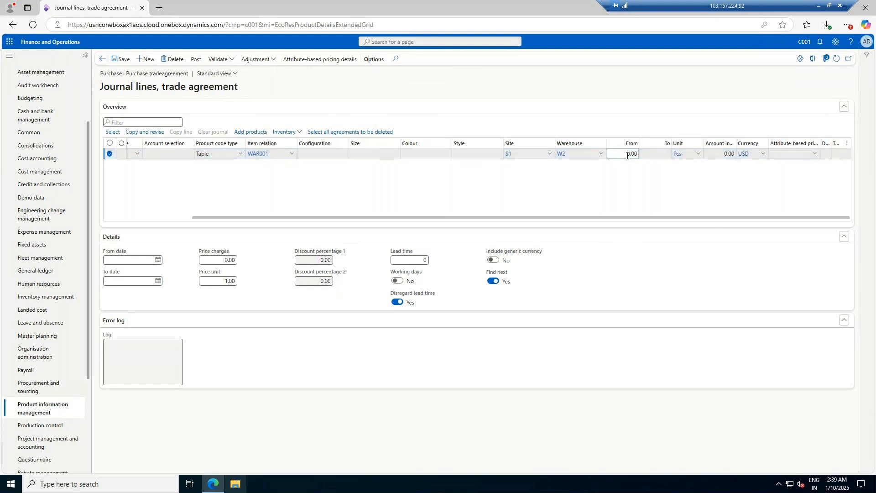
key("Delete")
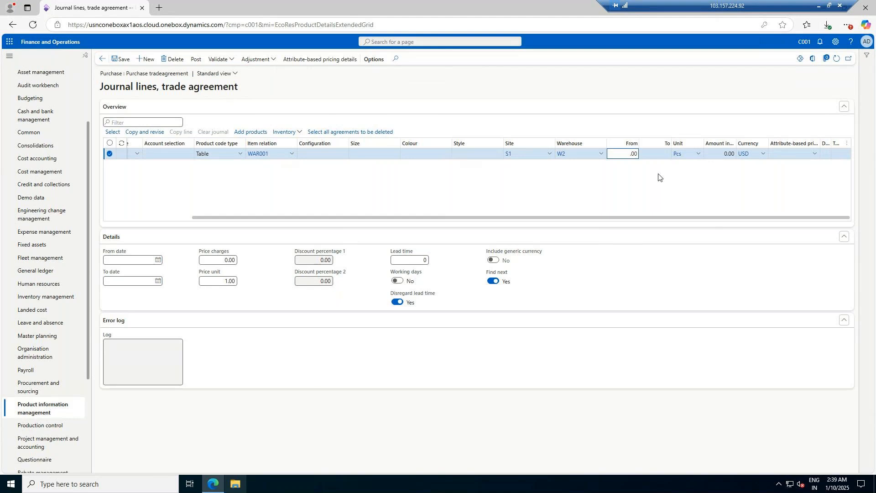
type("5")
key("Tab")
type("10")
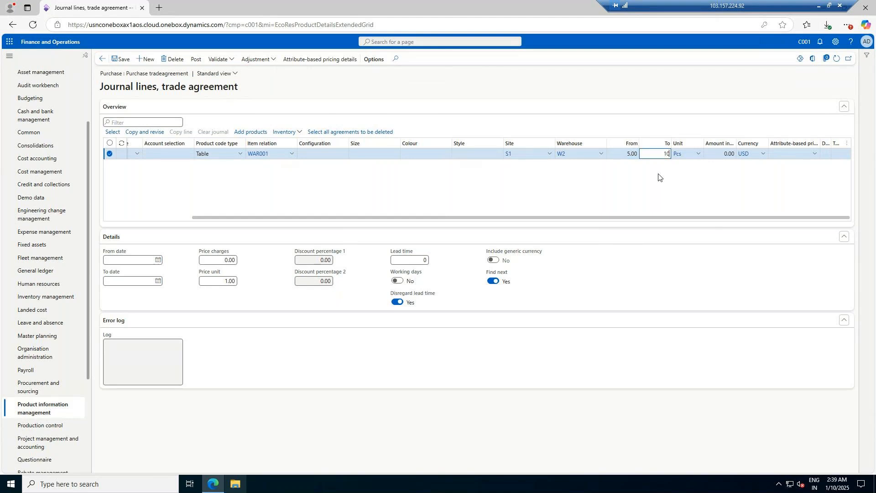
key("Tab")
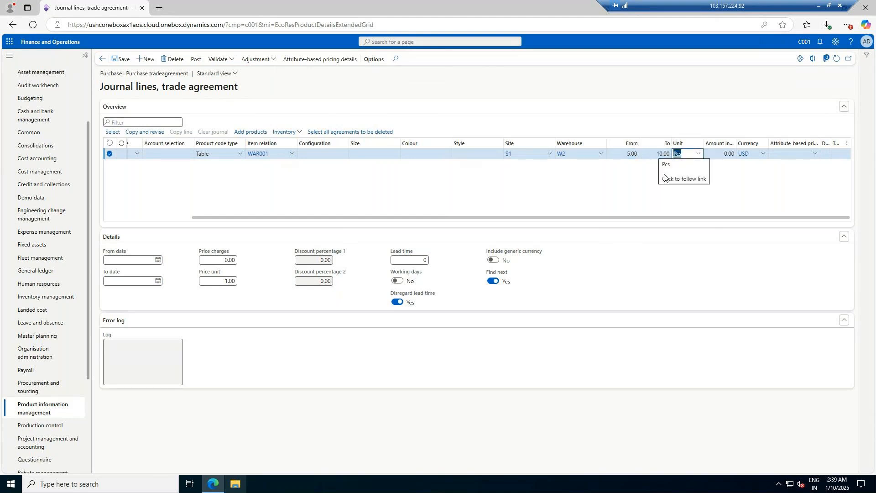
Step: Set the journal line's amount to 8.00 USD and save the line
left_click(723, 154)
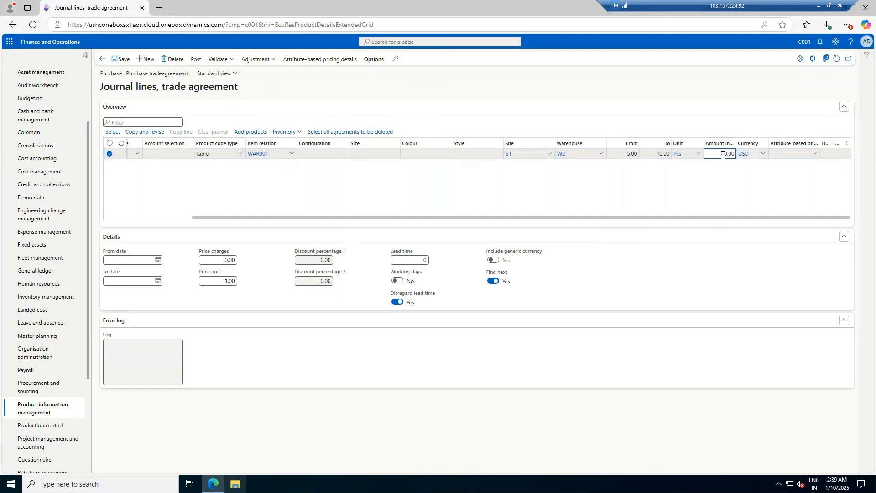
type("8")
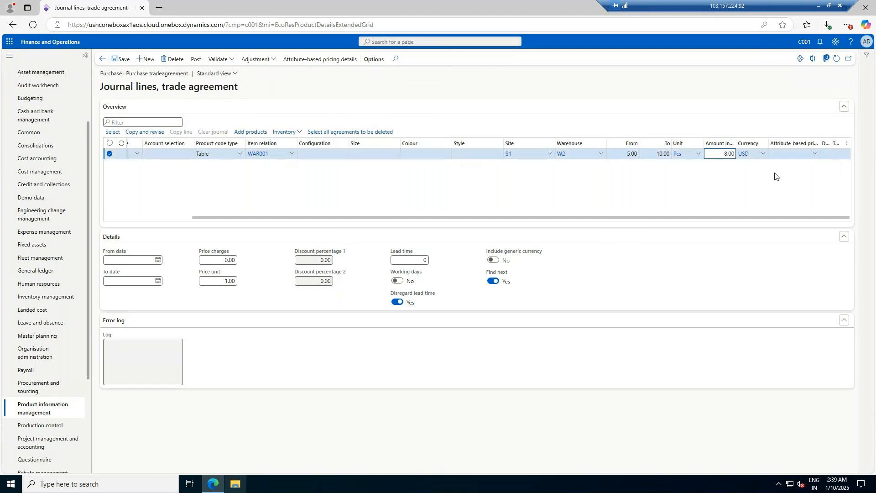
left_click_drag(727, 219, 640, 219)
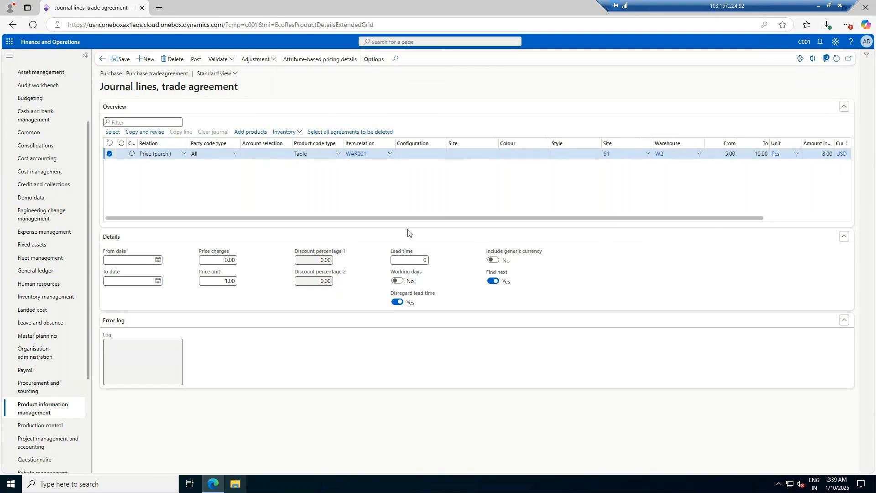
left_click(120, 61)
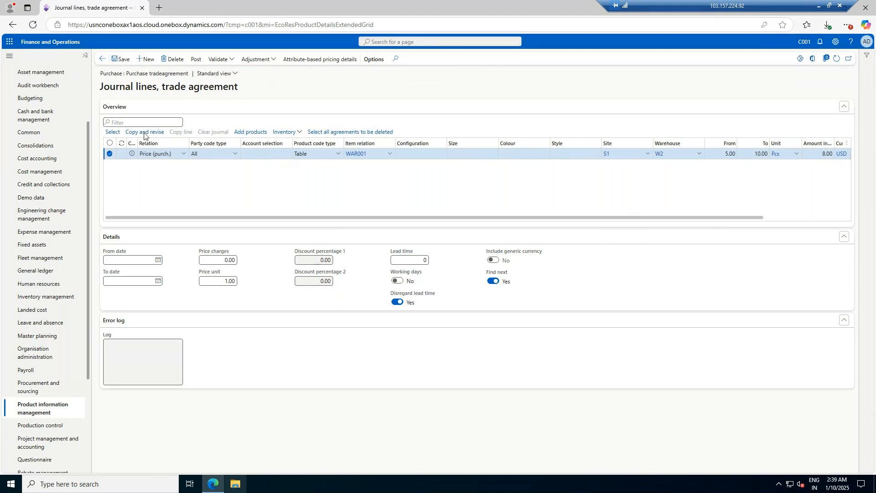
Step: Set the trade agreement line's validity from 10-01-2025 to 15-01-2025
left_click(157, 272)
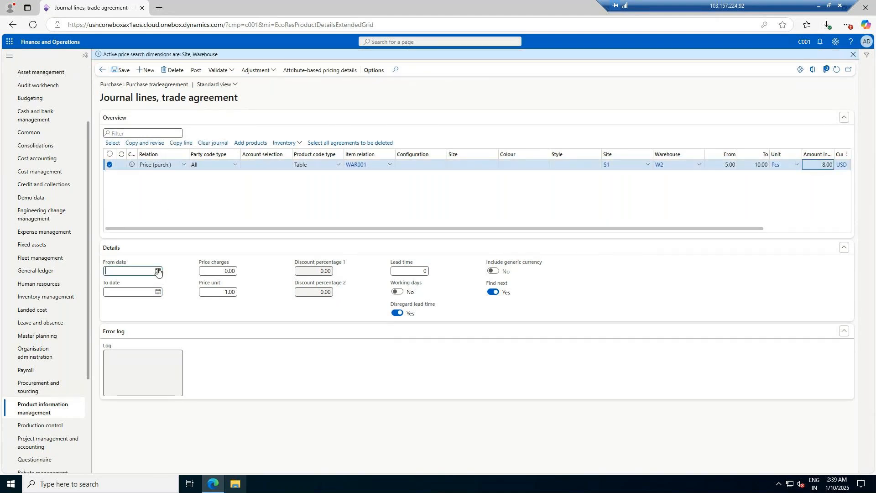
left_click(159, 323)
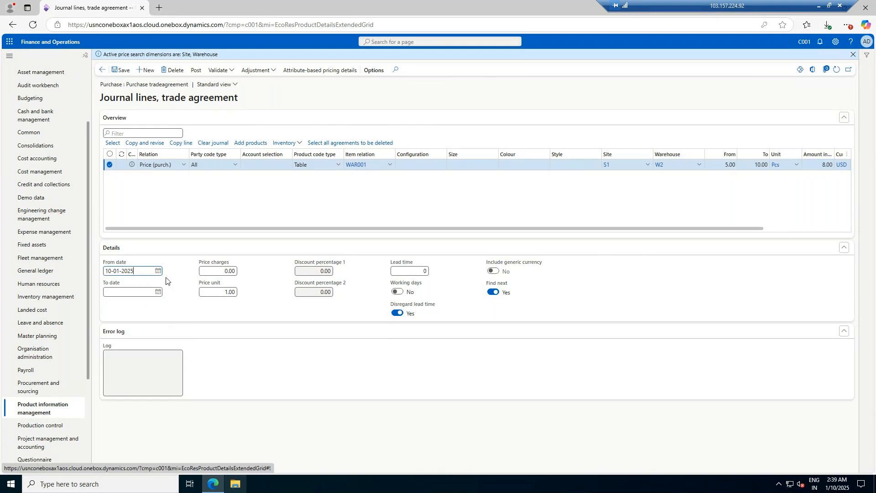
left_click(158, 292)
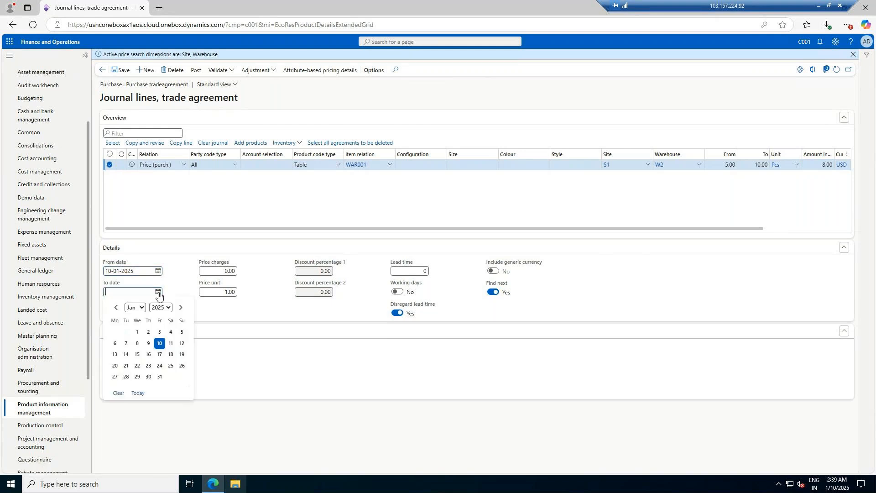
left_click(138, 355)
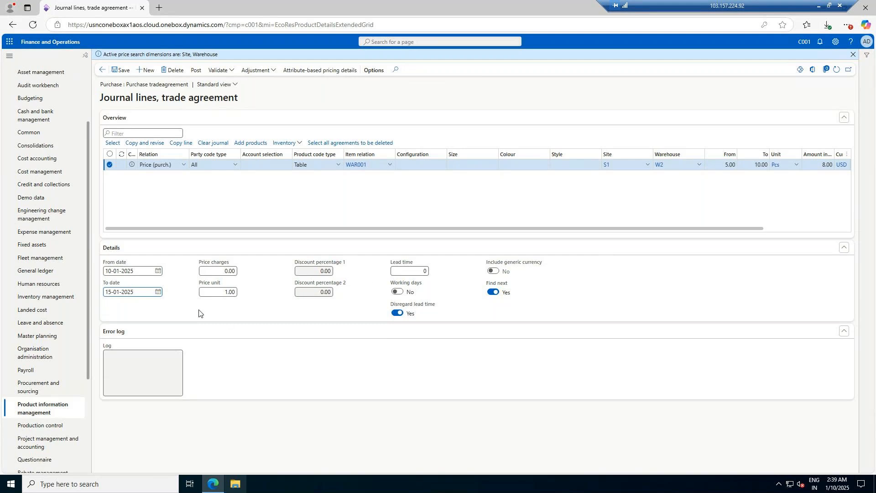
Step: Post the trade agreement journal and return to the released product details of WAR001
left_click(195, 71)
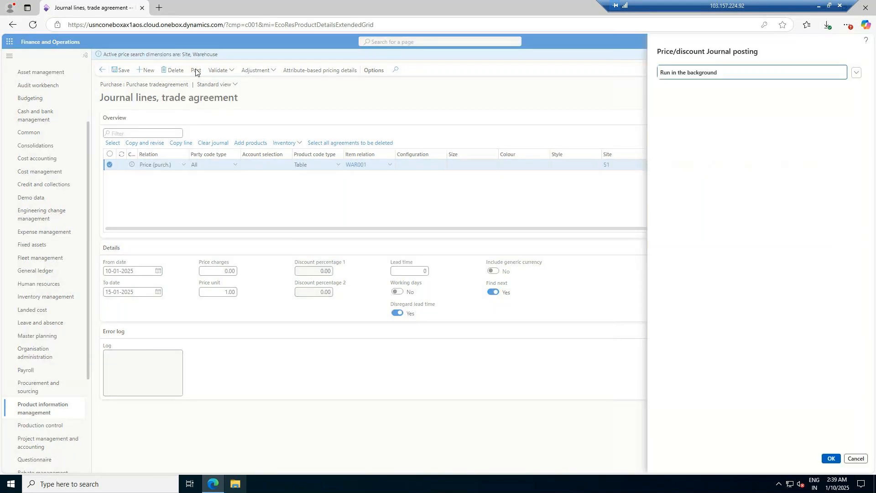
left_click(832, 460)
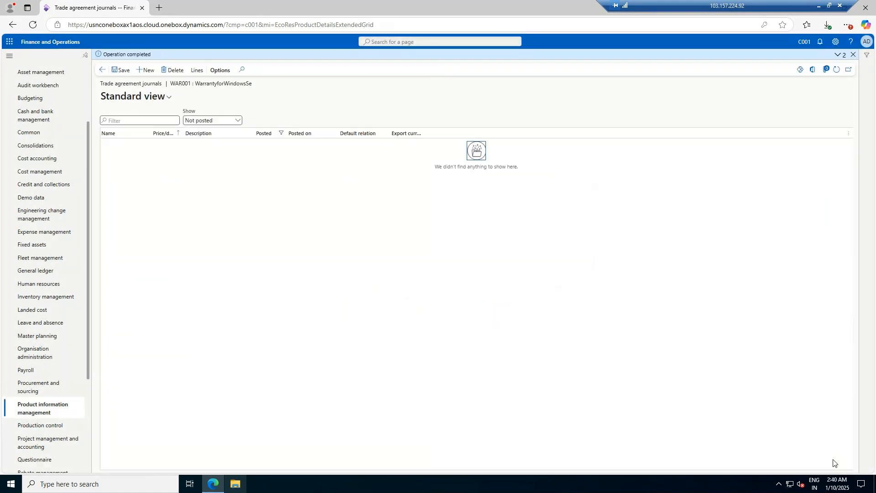
left_click(104, 71)
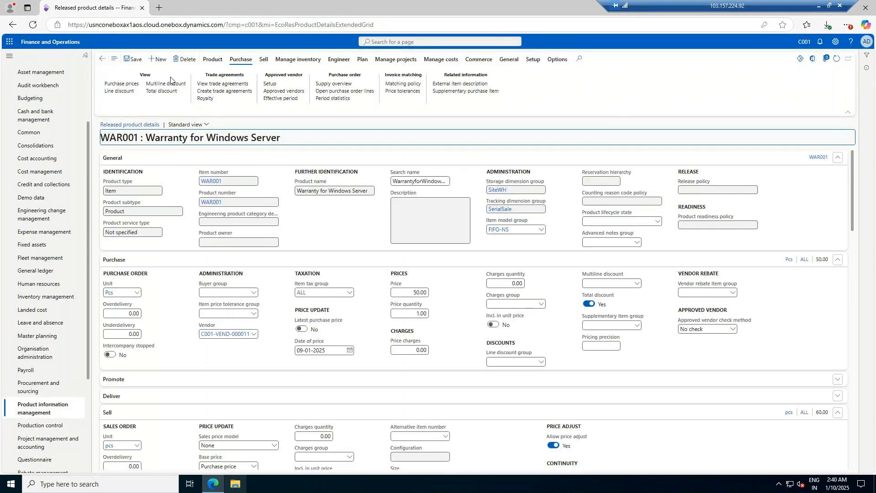
Step: View the trade agreements of WAR001, check the line's dates, quantity range and amount, and return to the product
left_click(229, 84)
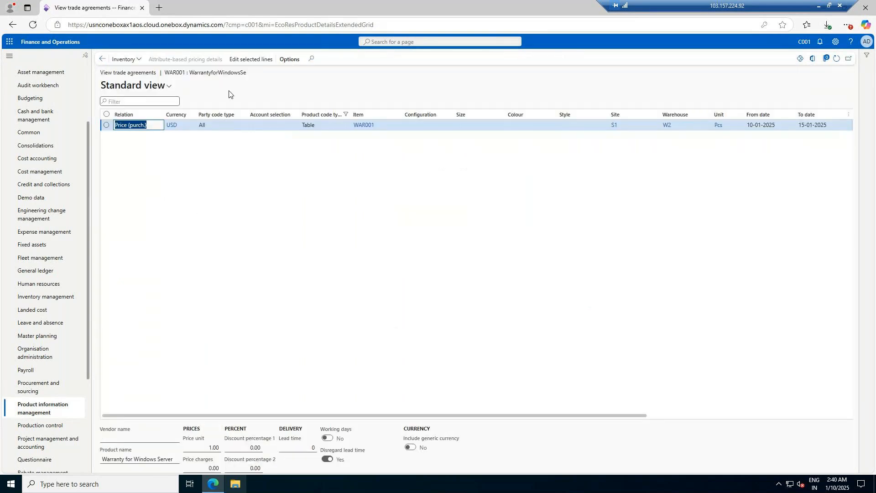
left_click_drag(523, 417, 748, 415)
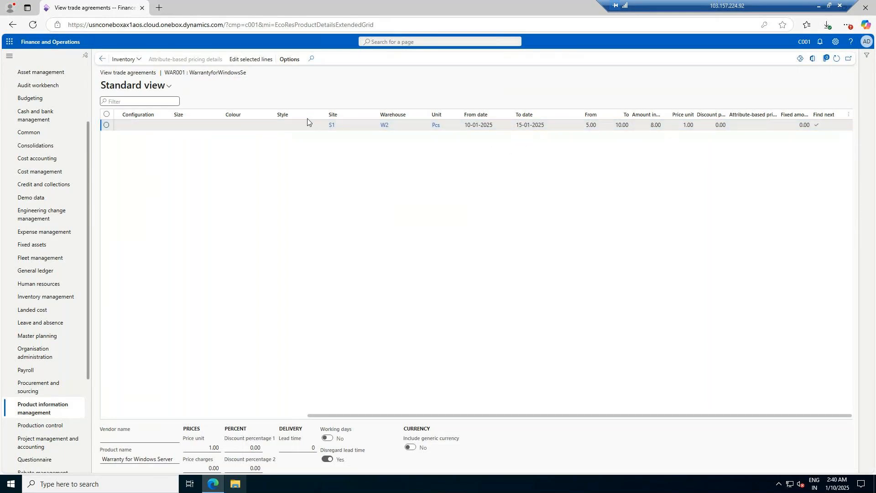
left_click(102, 60)
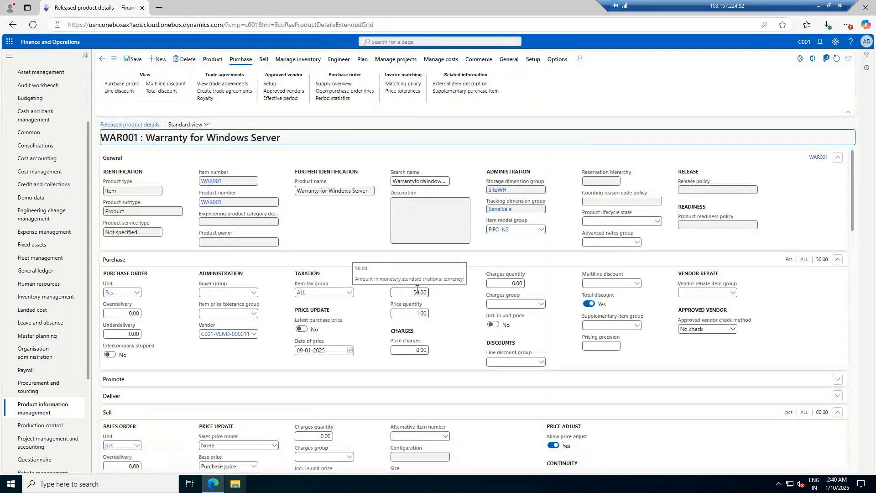
Step: Duplicate the browser tab and open the list of all purchase orders under Accounts payable in the copy
right_click(114, 11)
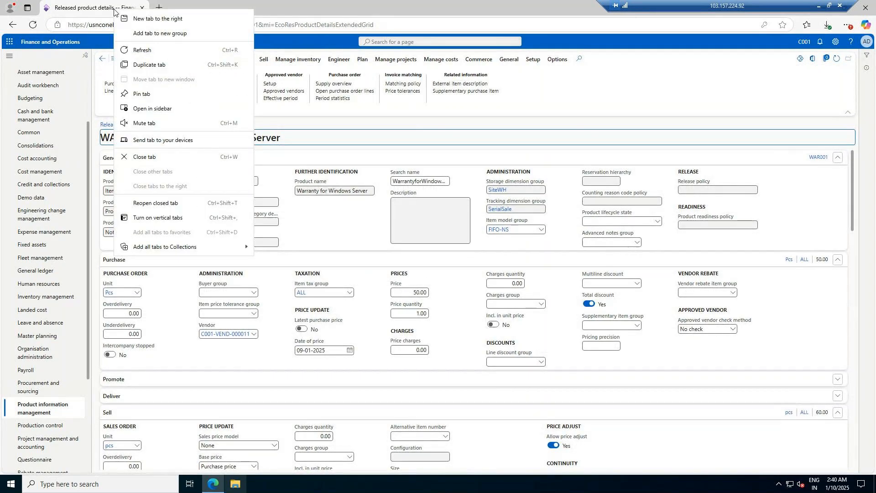
left_click(156, 65)
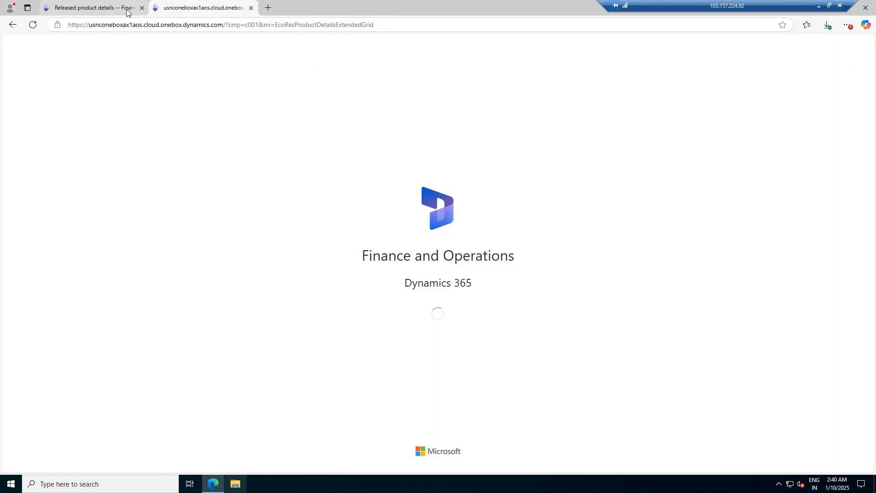
mouse_move(127, 9)
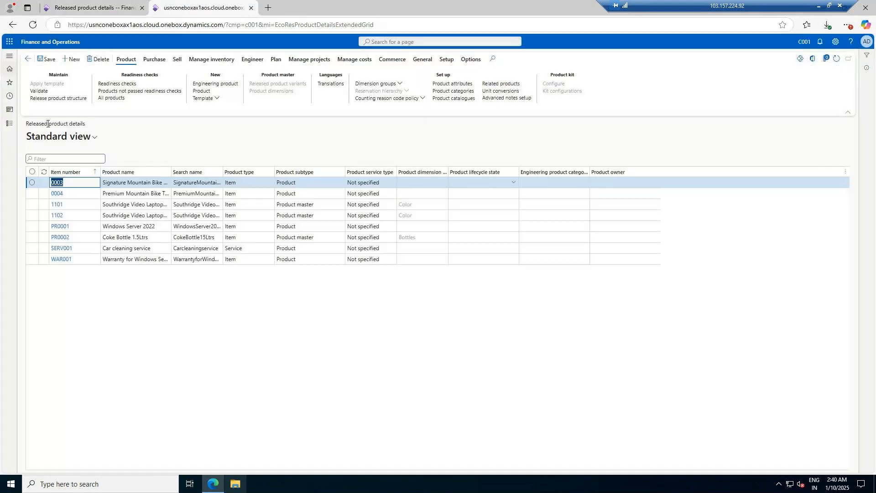
left_click(9, 123)
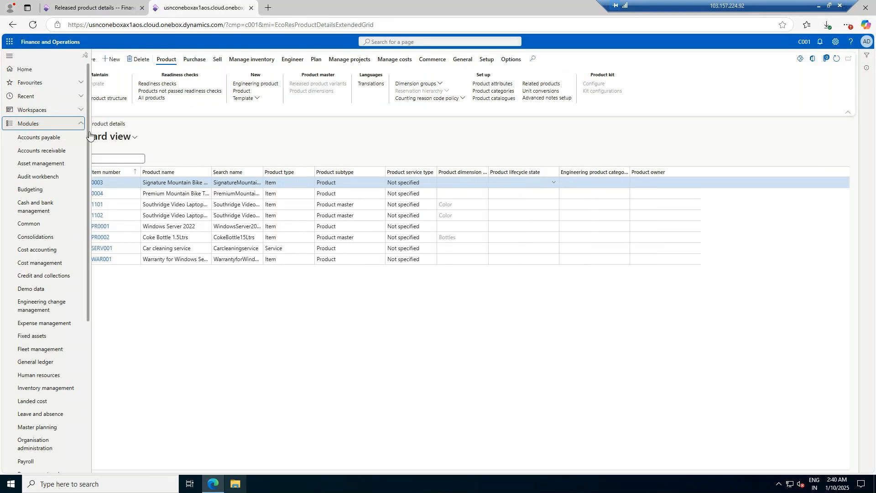
left_click(65, 139)
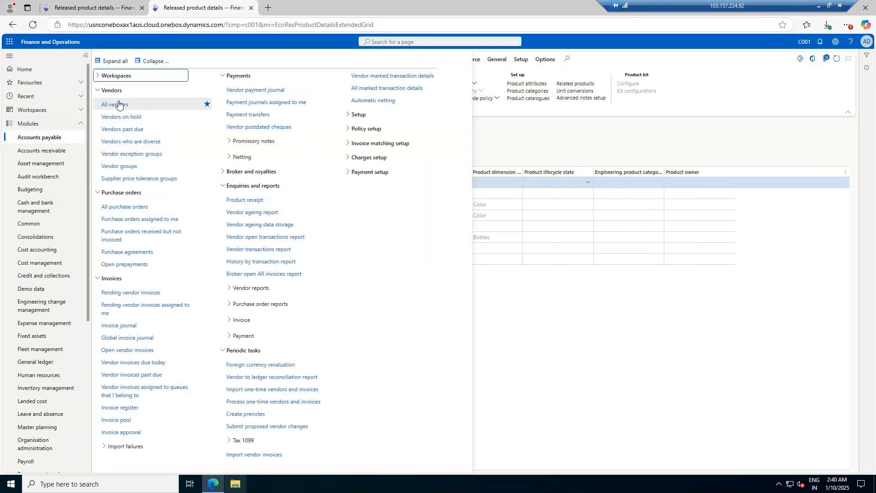
left_click(136, 206)
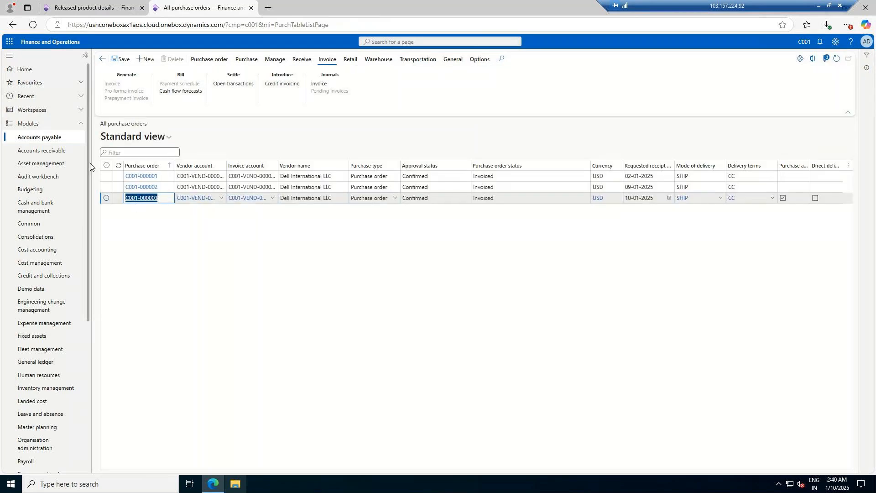
Step: Create a new purchase order for the vendor Dell International LLC with the default delivery address, site and warehouse
left_click(146, 60)
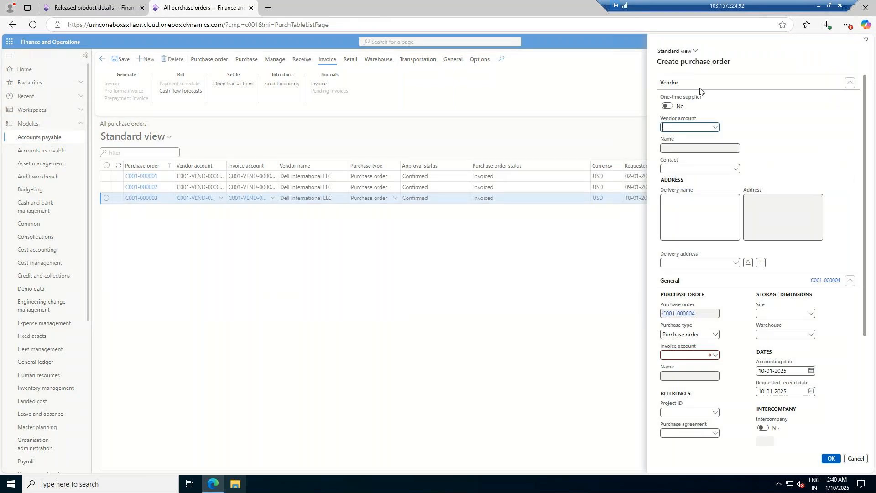
left_click(715, 129)
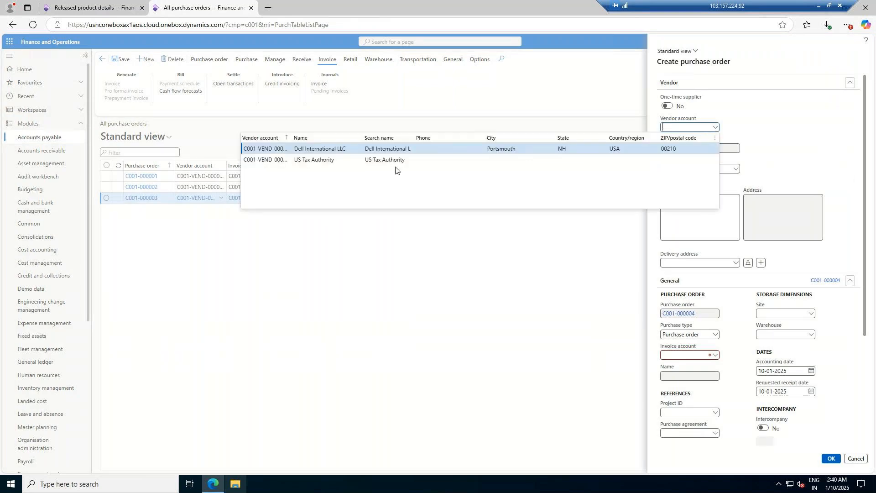
left_click(323, 150)
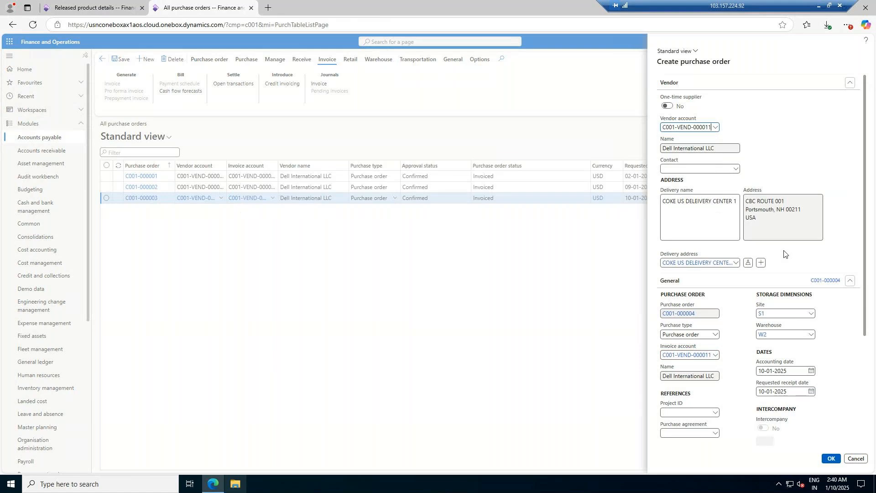
left_click(828, 460)
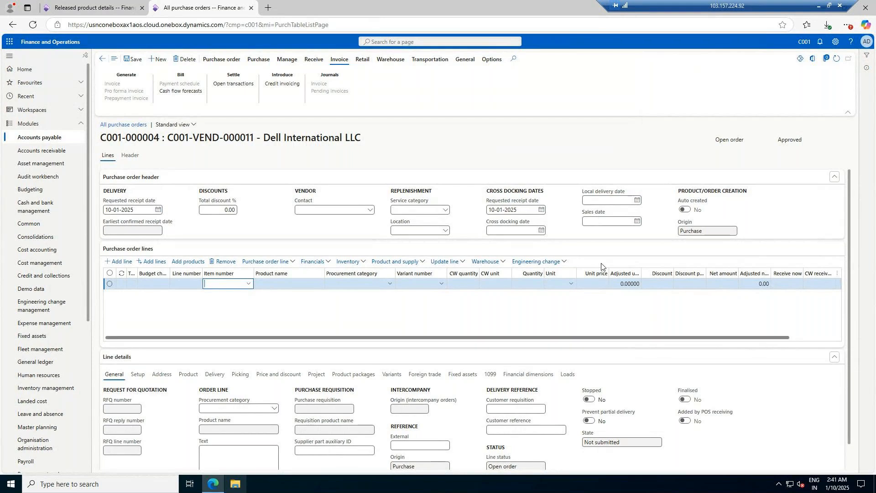
Step: Select item WAR001 on the new purchase order line and check its unit price
left_click(249, 285)
scroll(273, 342, "down", 2)
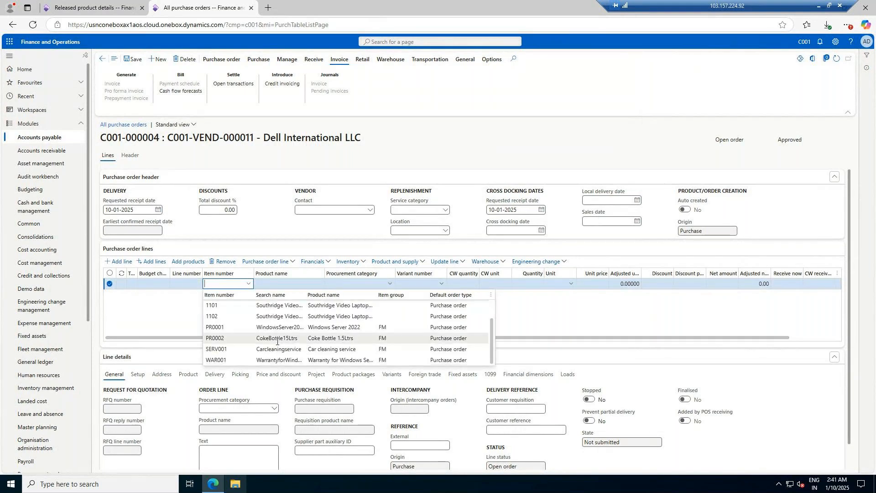
left_click(272, 361)
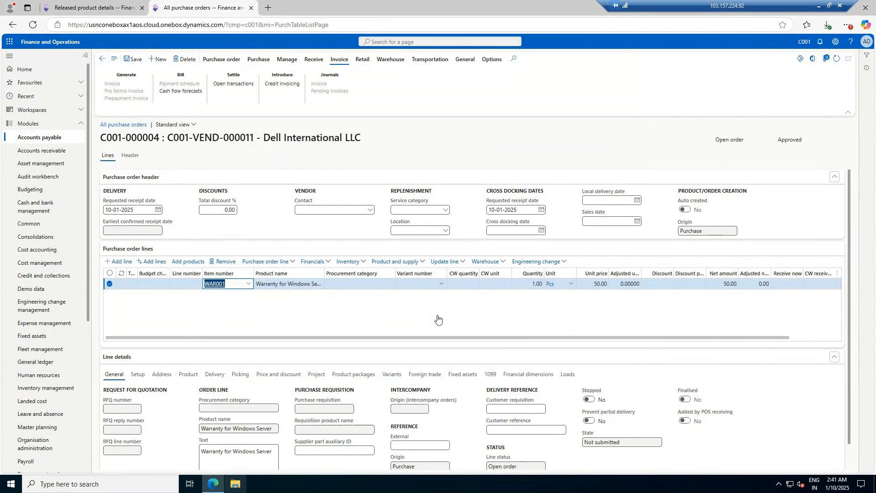
left_click(598, 284)
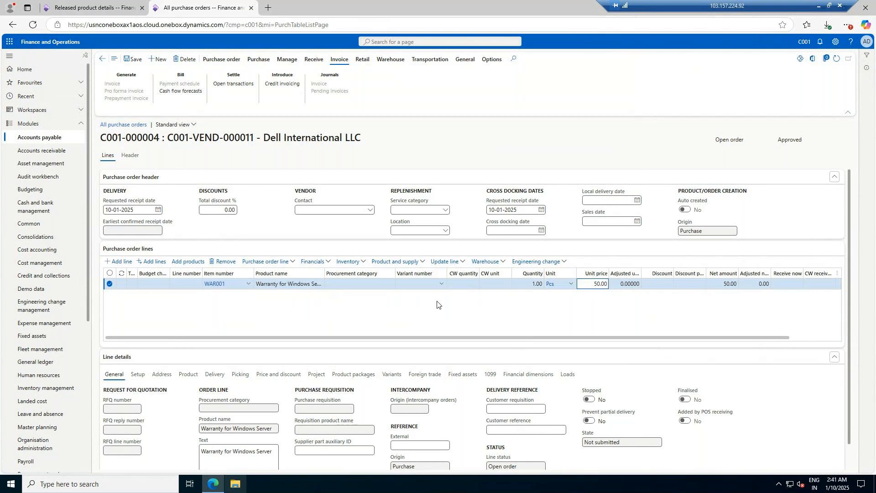
Step: View the trade agreements of WAR001 from the released product and check the agreement's quantity range and amount
left_click(72, 7)
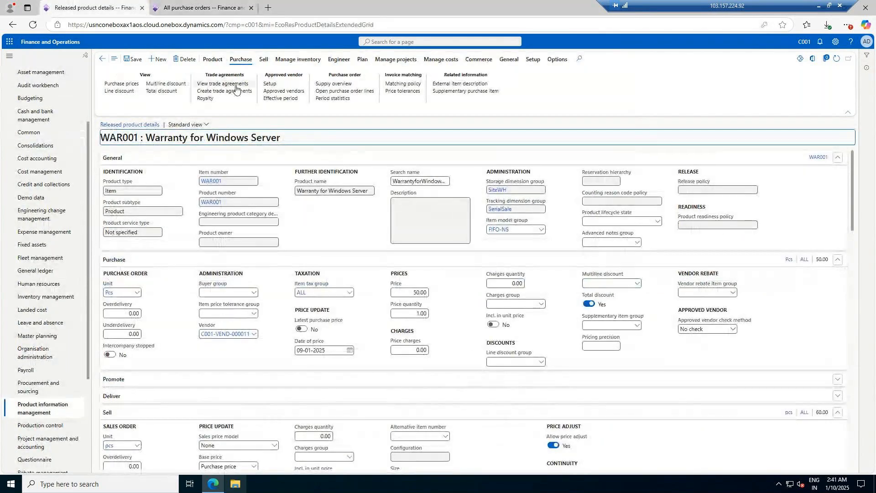
left_click(234, 85)
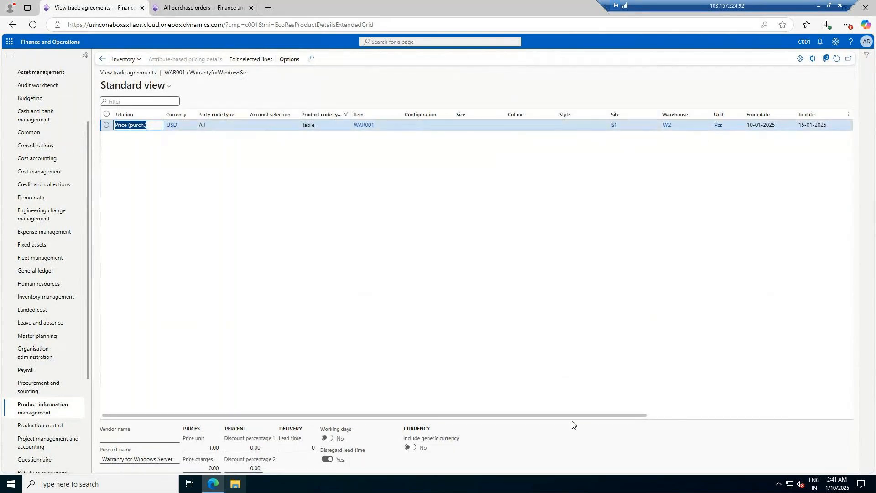
left_click_drag(577, 416, 801, 387)
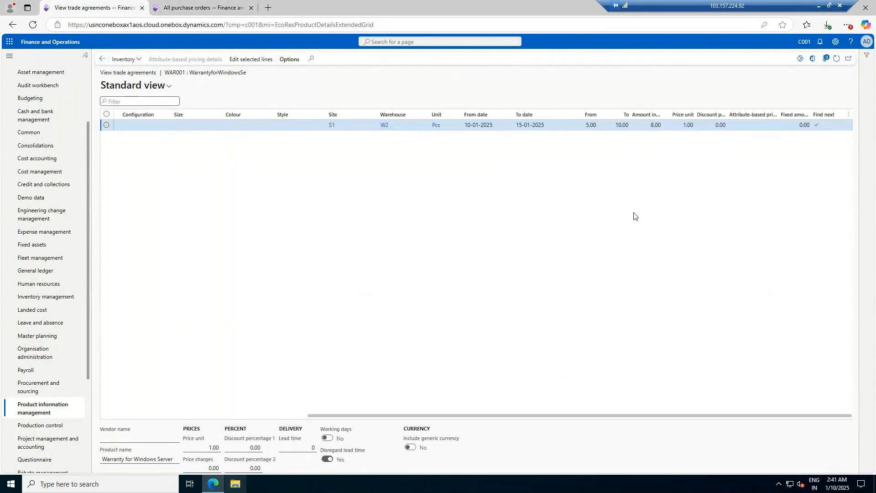
Step: Return to the purchase order and test the WAR001 line with a quantity of 4 and a quantity of 5
left_click(211, 6)
left_click(536, 285)
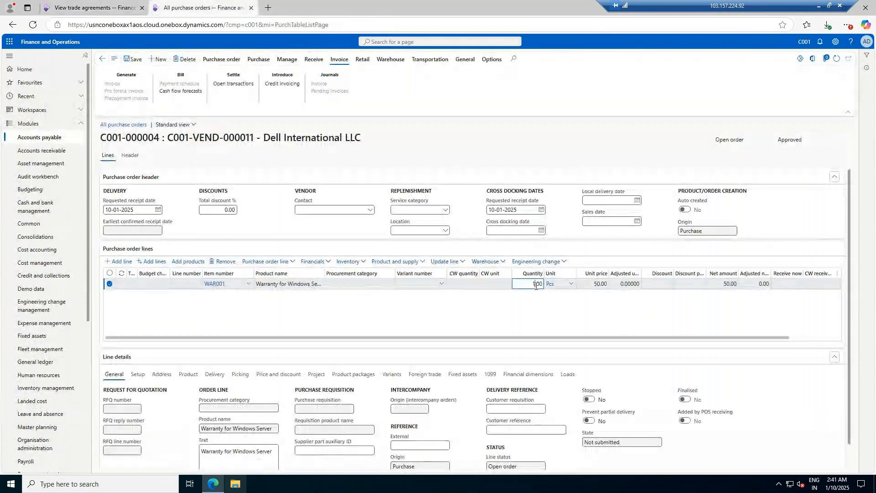
type("4")
key("Tab")
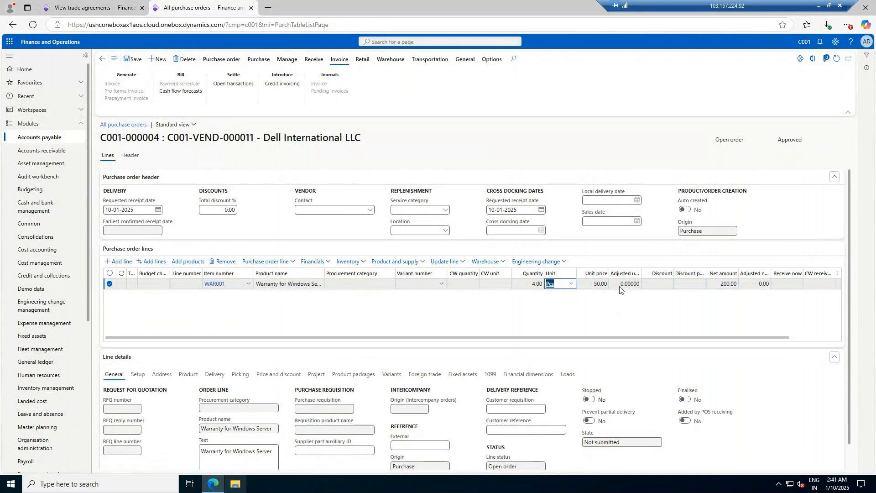
left_click(537, 284)
type("5")
key("Tab")
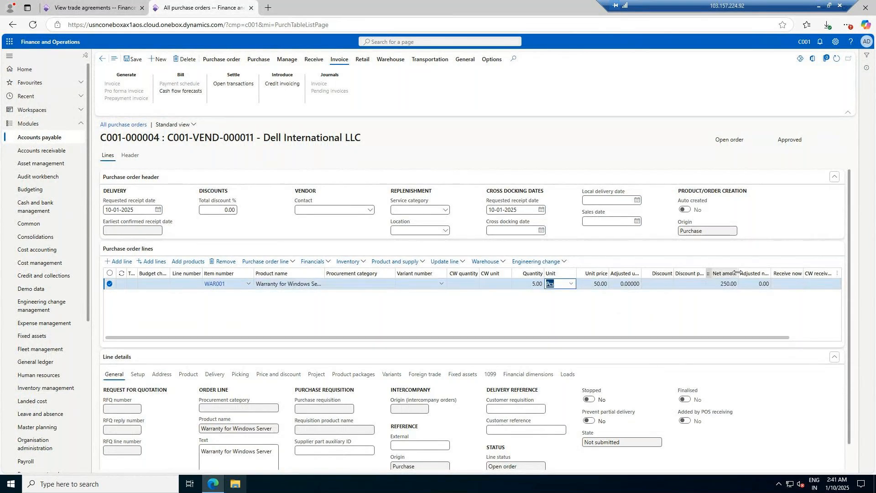
Step: Try a quantity of 6 on the WAR001 line and remove the line from the order
left_click(527, 286)
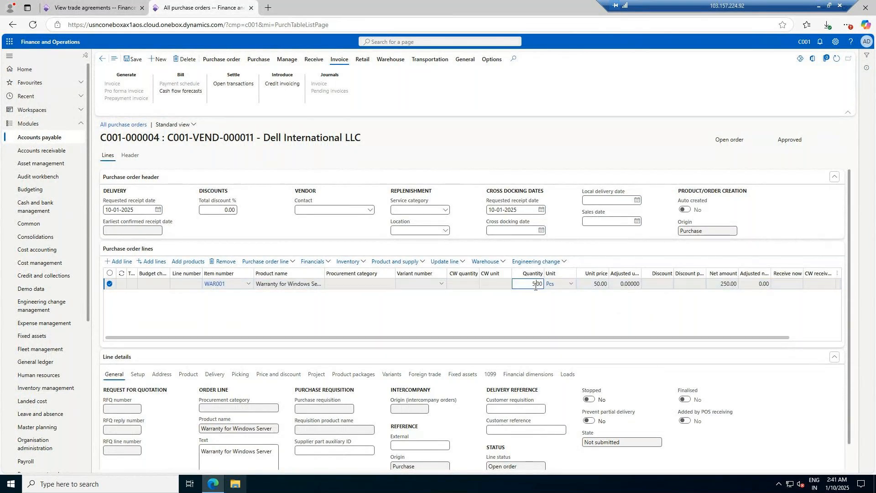
key("Delete")
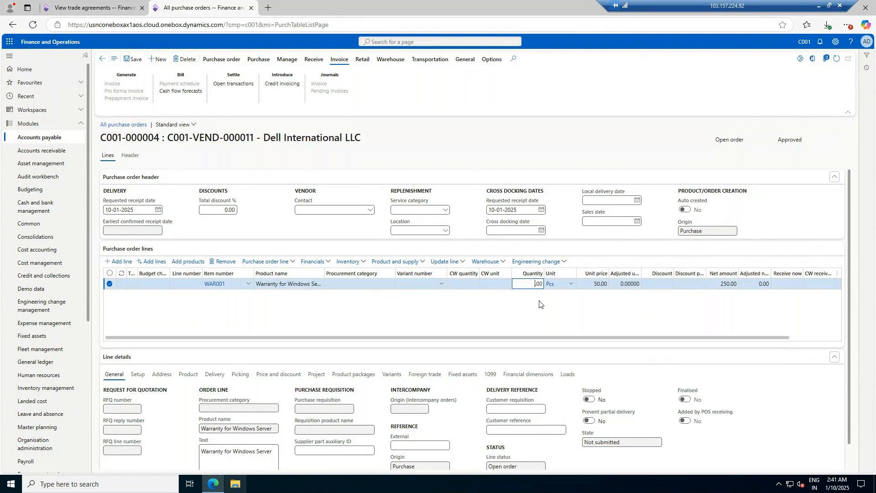
key("Return")
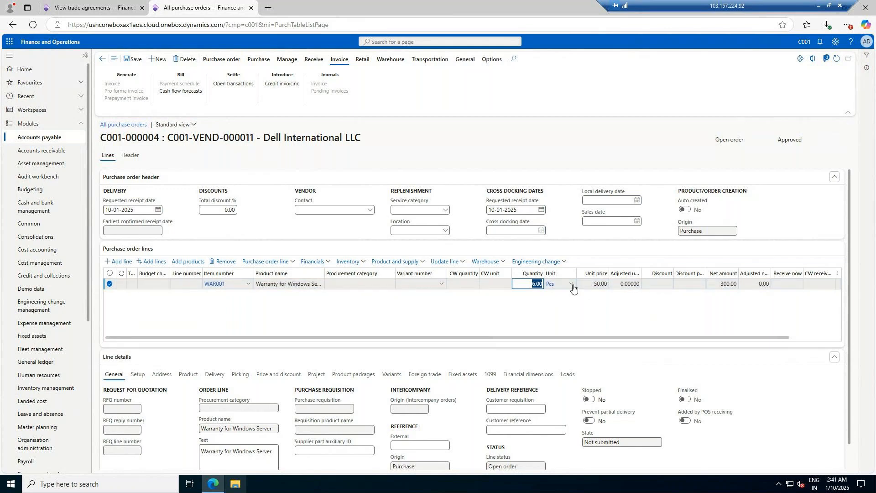
left_click(215, 264)
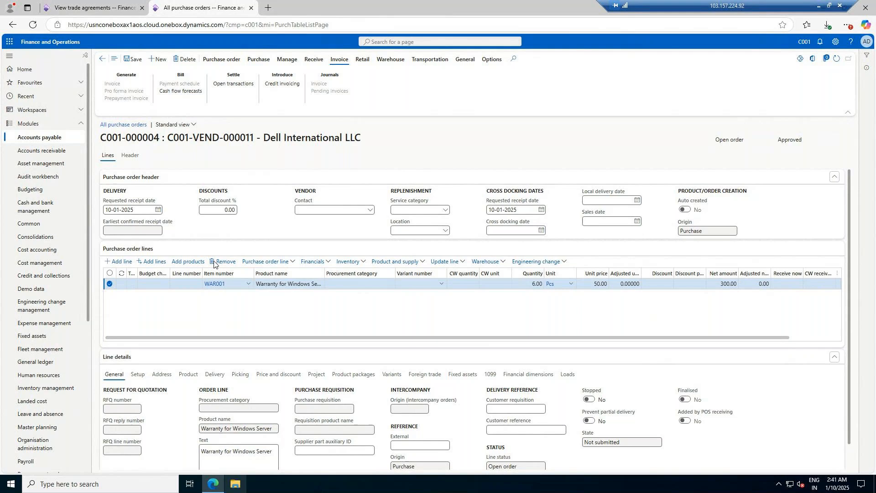
Step: Add a new purchase order line for item WAR001 with a quantity of 8
left_click(111, 262)
left_click(248, 284)
scroll(251, 347, "down", 2)
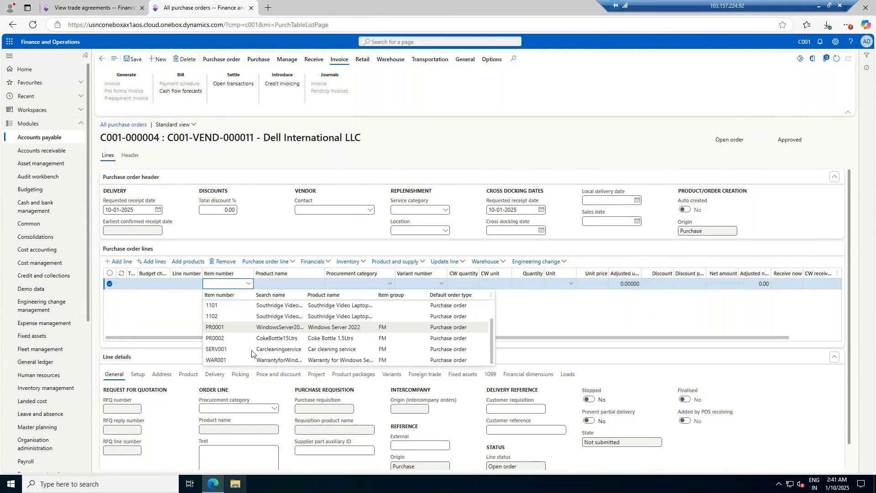
left_click(254, 361)
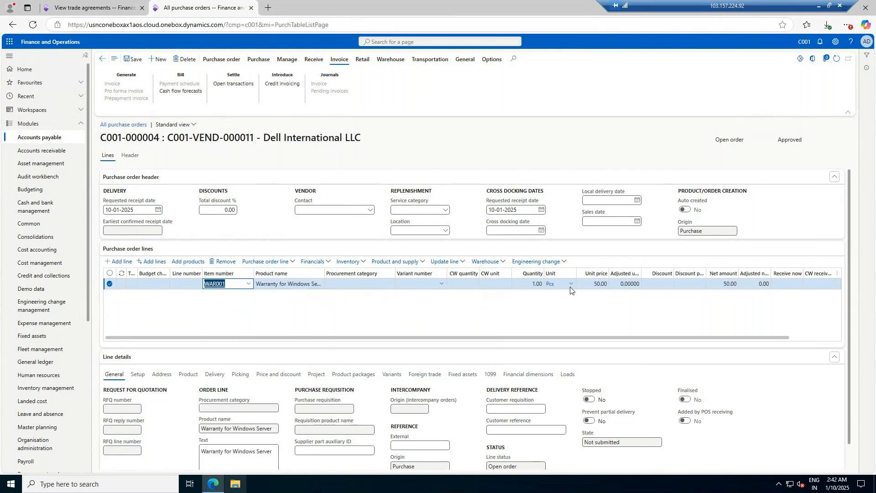
left_click(537, 284)
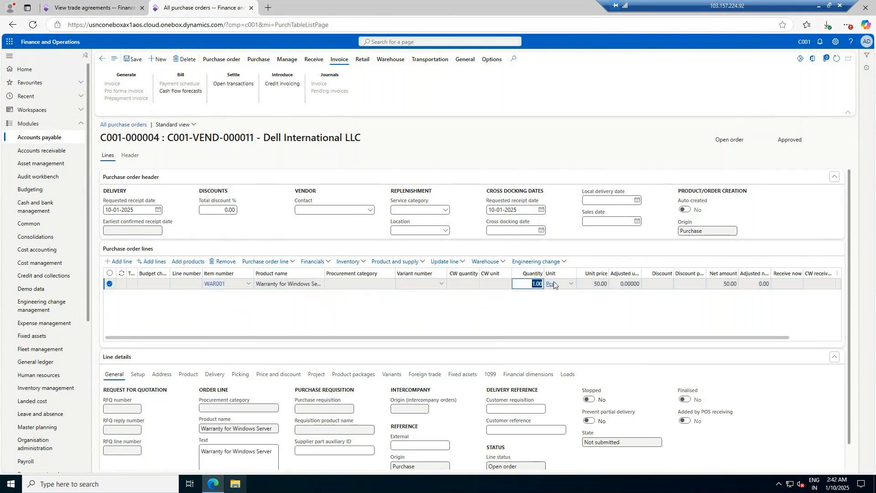
mouse_move(555, 284)
type("8")
key("Tab")
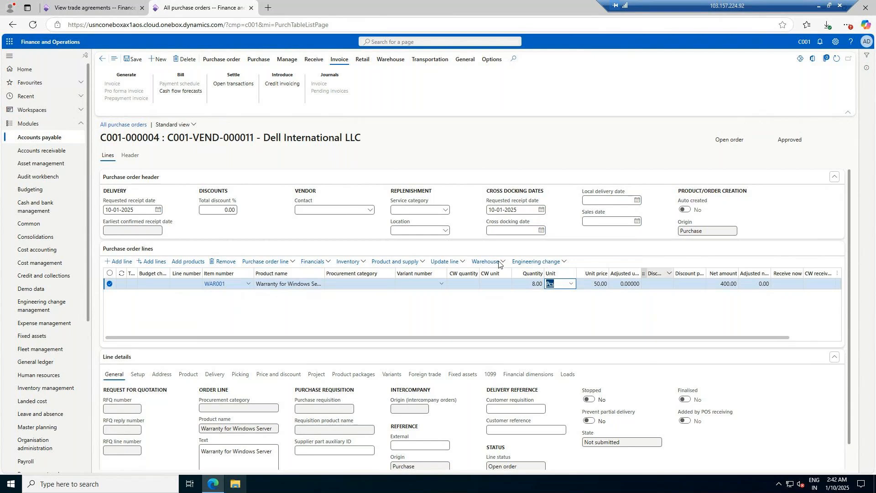
Step: Recheck the WAR001 trade agreement's validity dates, quantity range, amount in transaction currency and party code type
key("ctrl+shift+Tab")
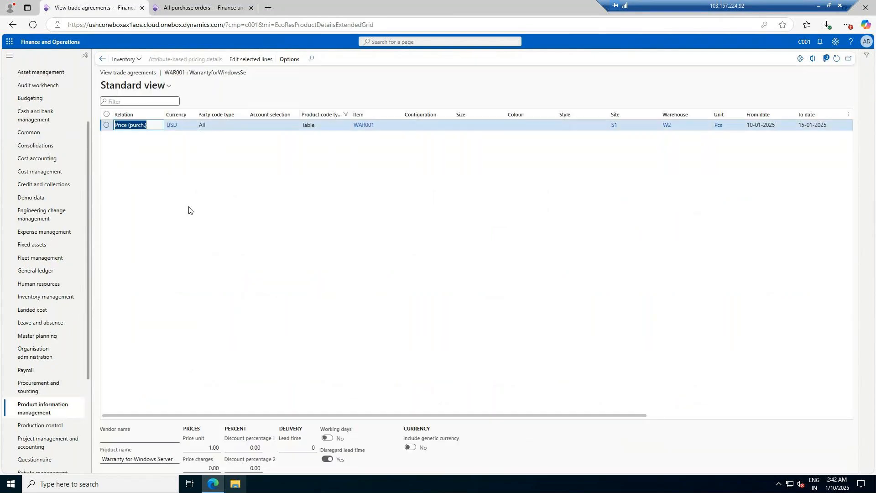
left_click_drag(273, 416, 479, 415)
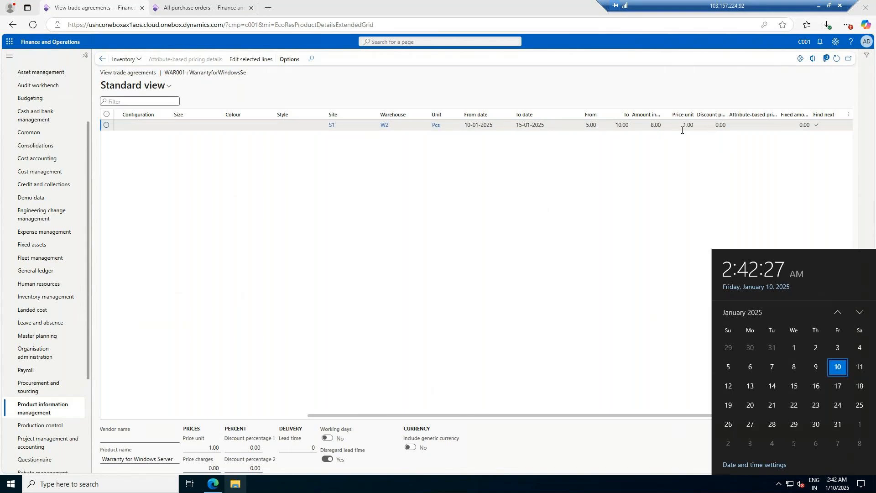
left_click_drag(670, 115, 725, 115)
left_click(705, 127)
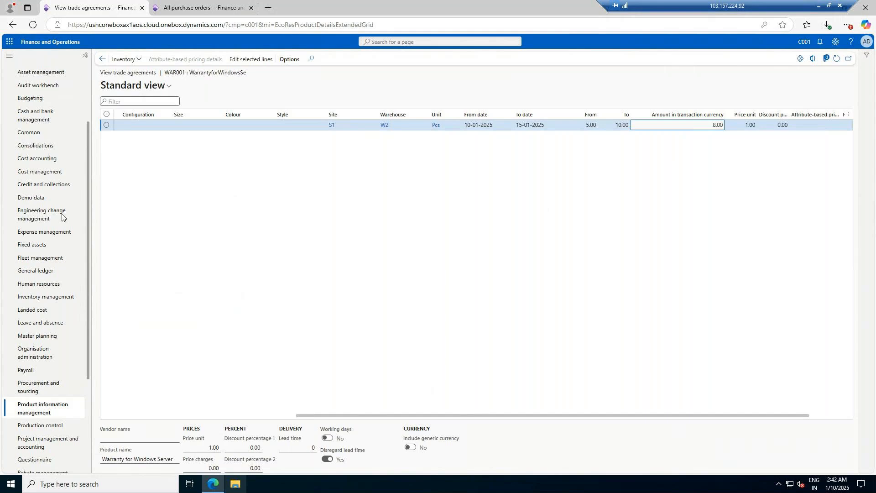
left_click_drag(396, 416, 131, 421)
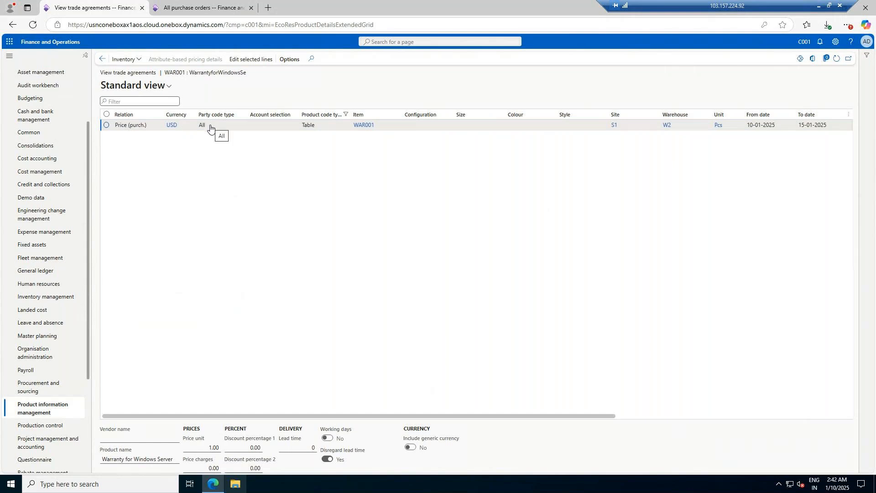
Step: Return to the purchase order and add a second line for item WAR001 with a quantity of 9
left_click(208, 8)
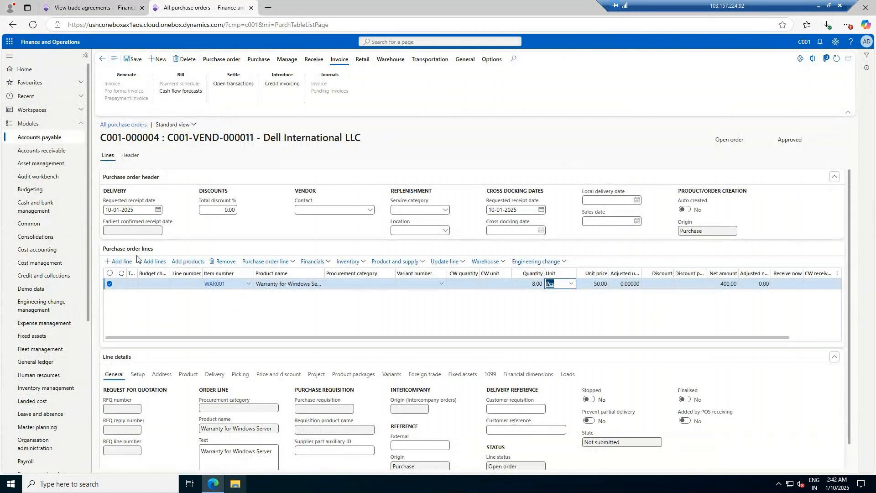
left_click(117, 264)
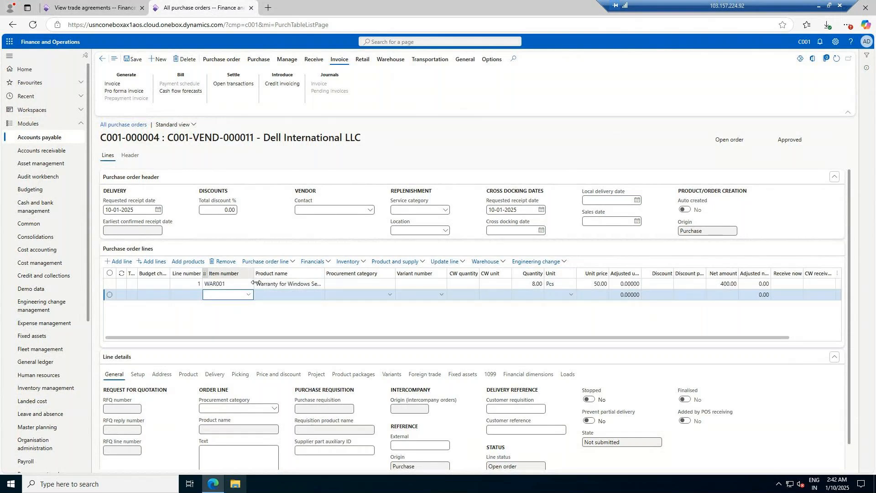
left_click(250, 297)
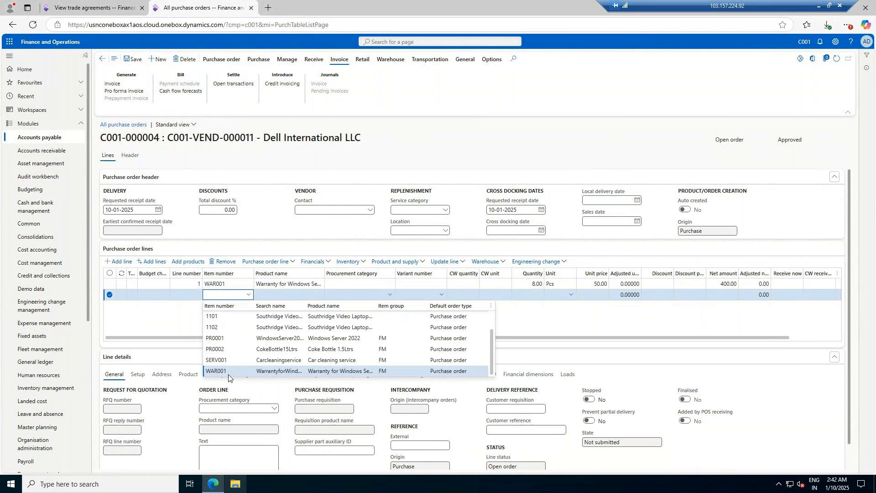
left_click(228, 372)
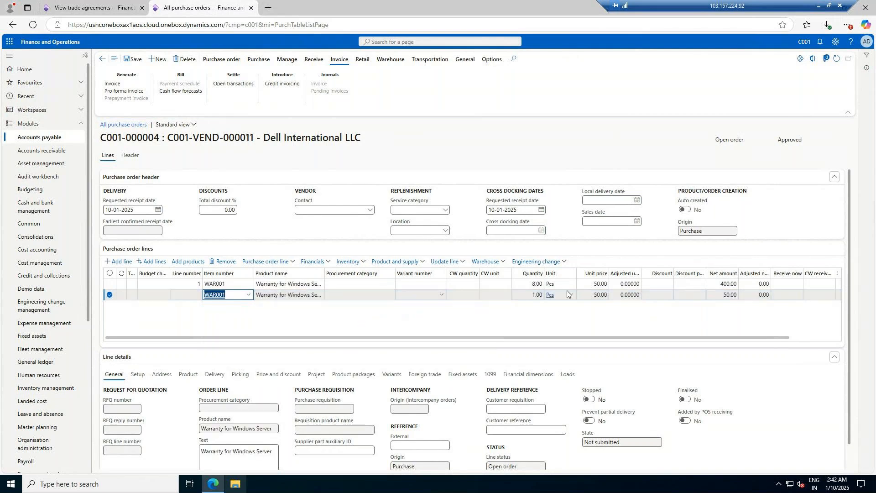
left_click(536, 295)
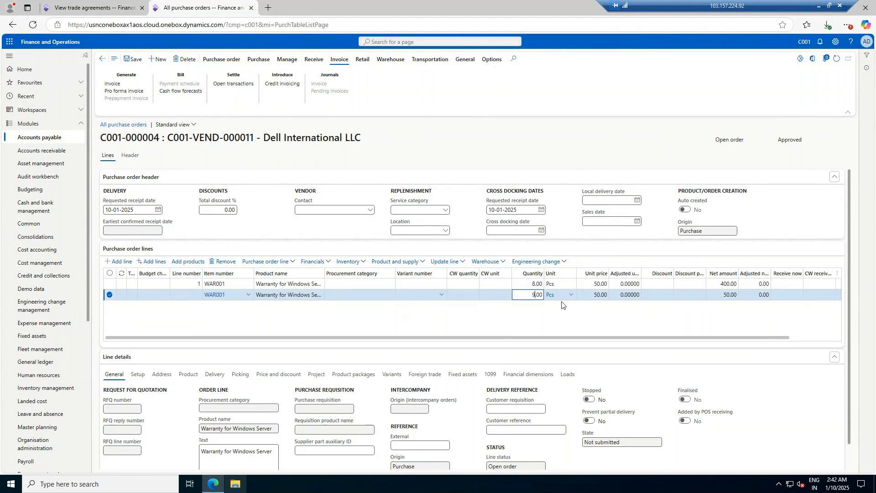
key("Tab")
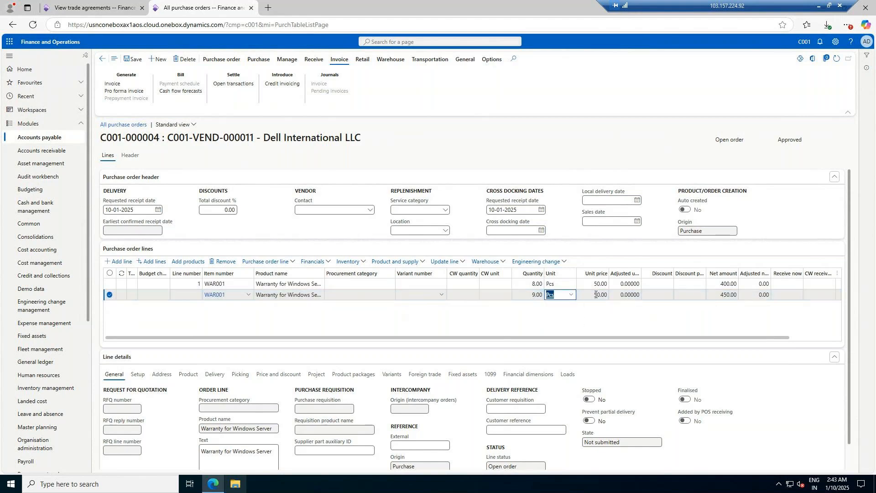
left_click(288, 264)
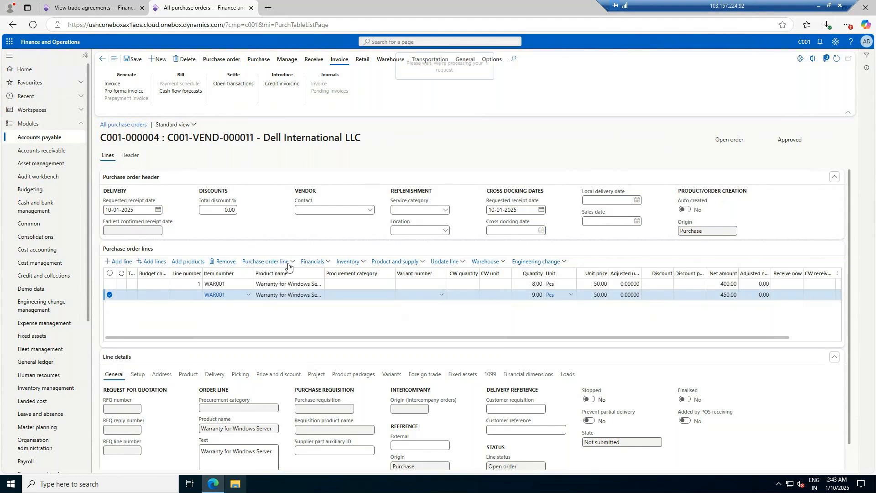
scroll(271, 196, "down", 1)
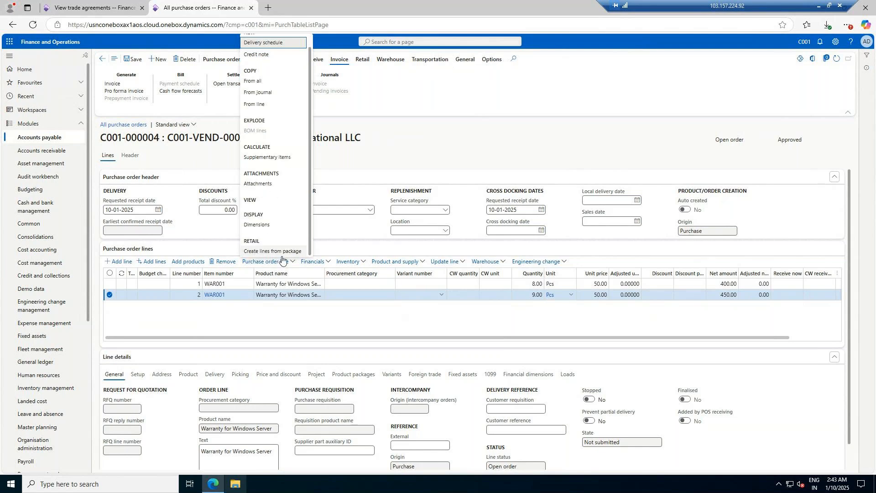
scroll(265, 133, "up", 1)
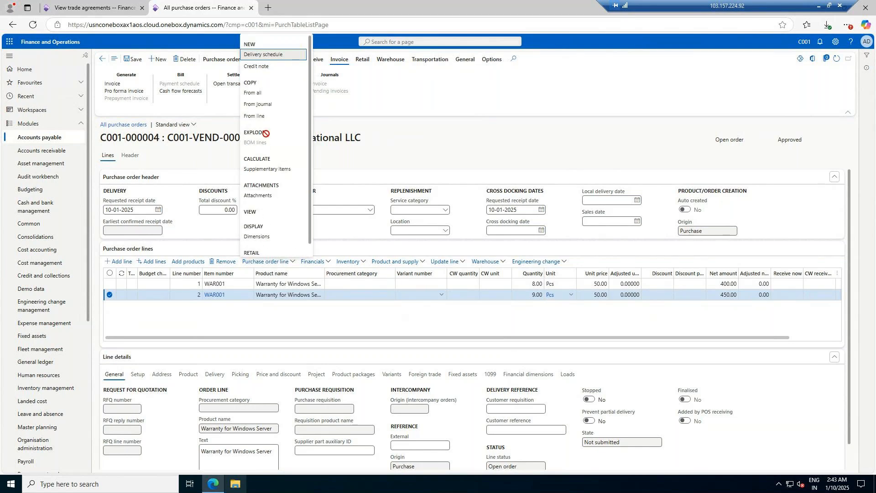
left_click(386, 151)
Step: Go back to the released product details of WAR001, clear its purchase price and save the product
left_click(96, 7)
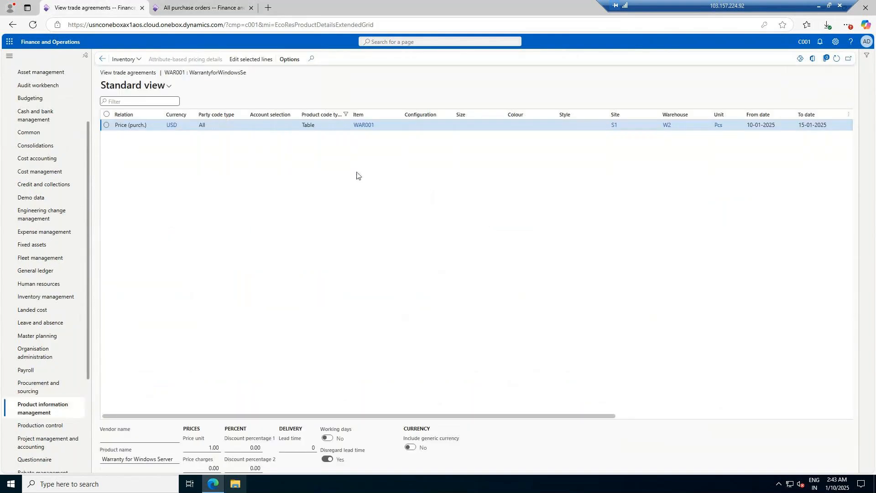
left_click(101, 60)
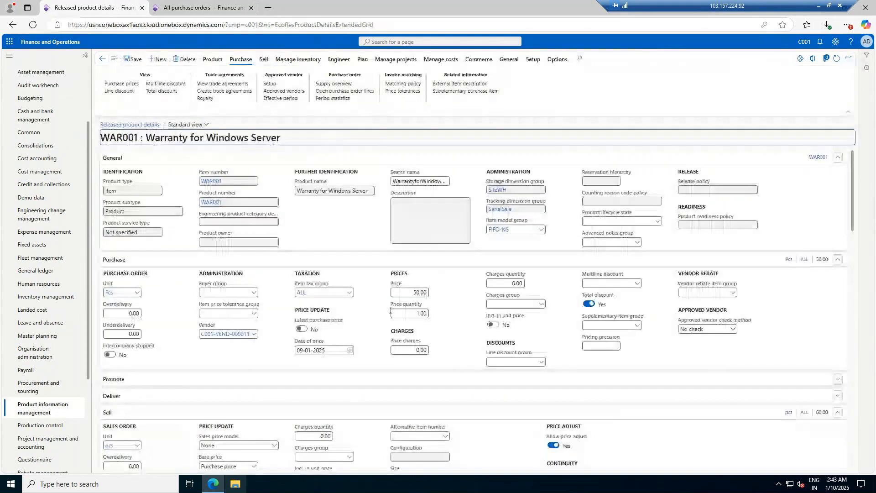
left_click(416, 293)
key("BackSpace")
key("Delete")
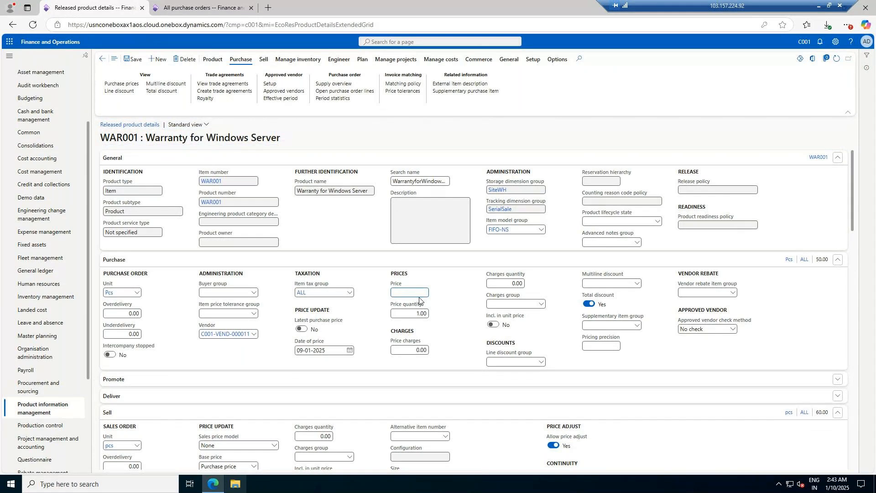
key("Tab")
left_click(133, 59)
Step: Return to the Dell International LLC purchase order and add a third line for item WAR001 with a quantity of 6
left_click(196, 8)
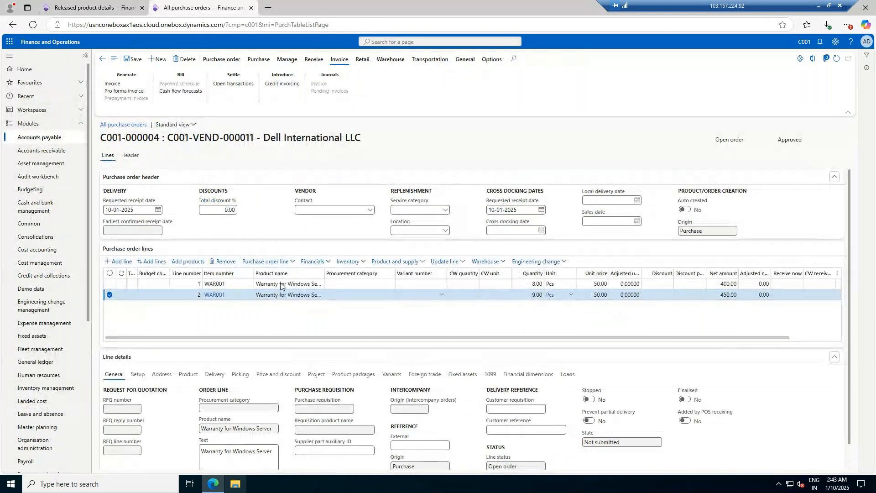
key("Down")
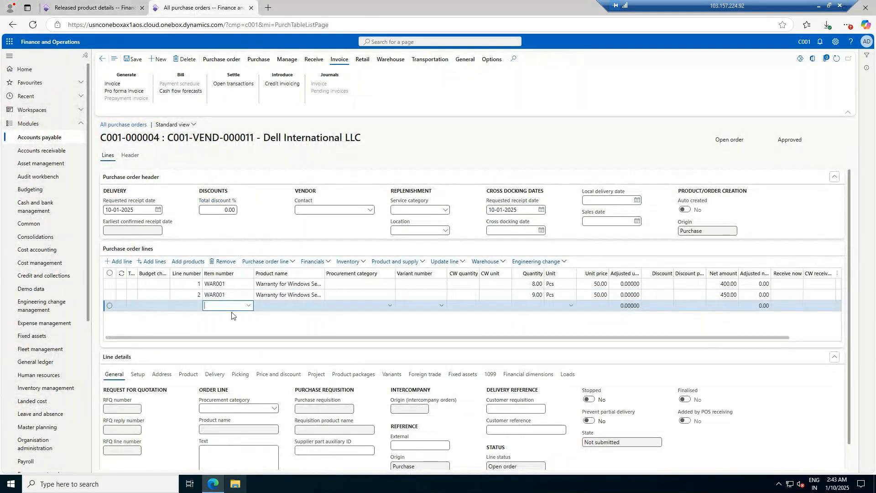
left_click(247, 304)
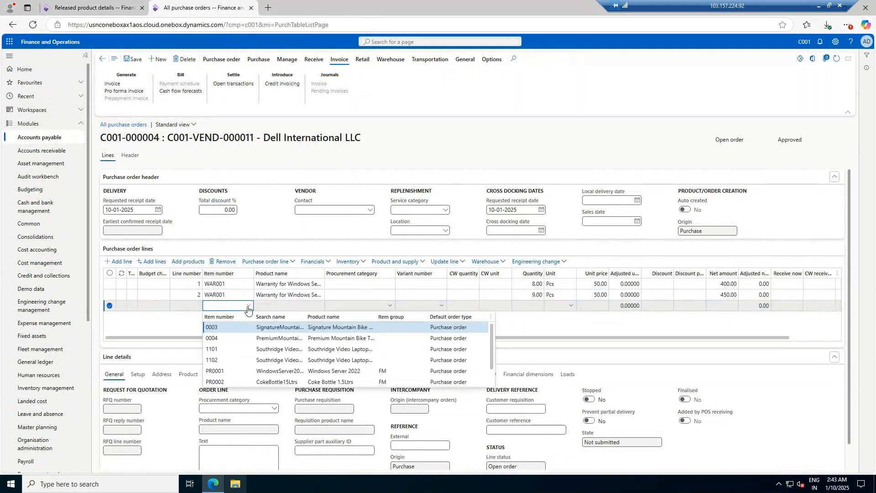
left_click(253, 382)
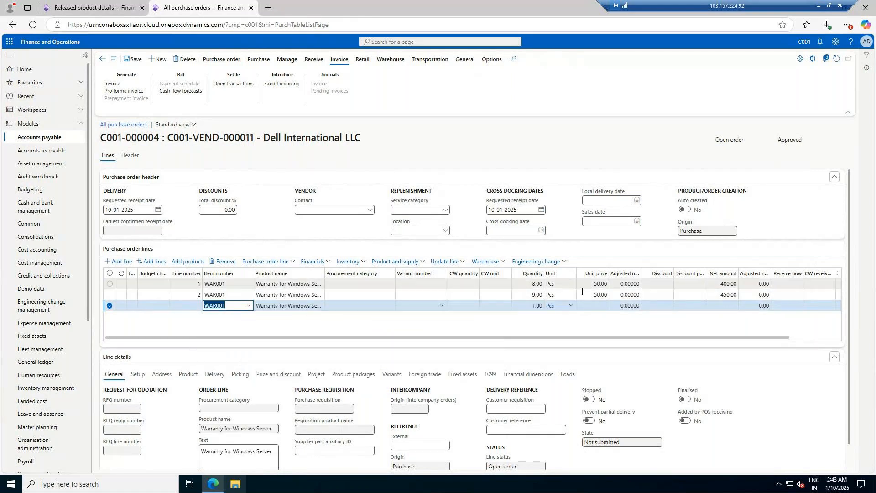
left_click(527, 307)
mouse_move(550, 309)
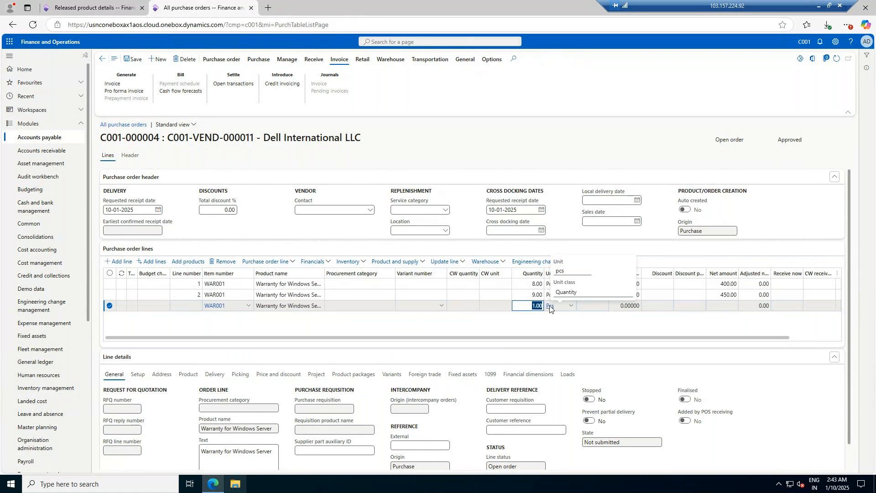
type("6")
key("Tab")
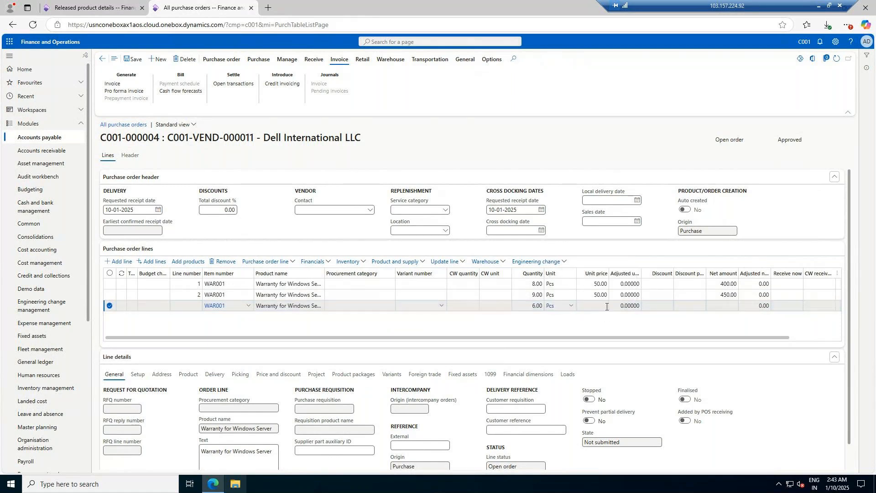
left_click(607, 307)
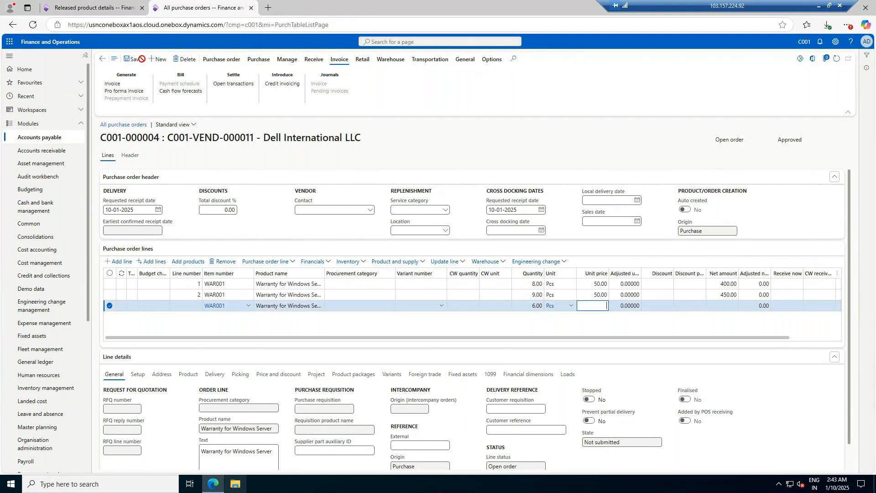
Step: Review the WAR001 trade agreement's site, warehouse, unit and validity dates from the released product, and return to the purchase order
left_click(91, 8)
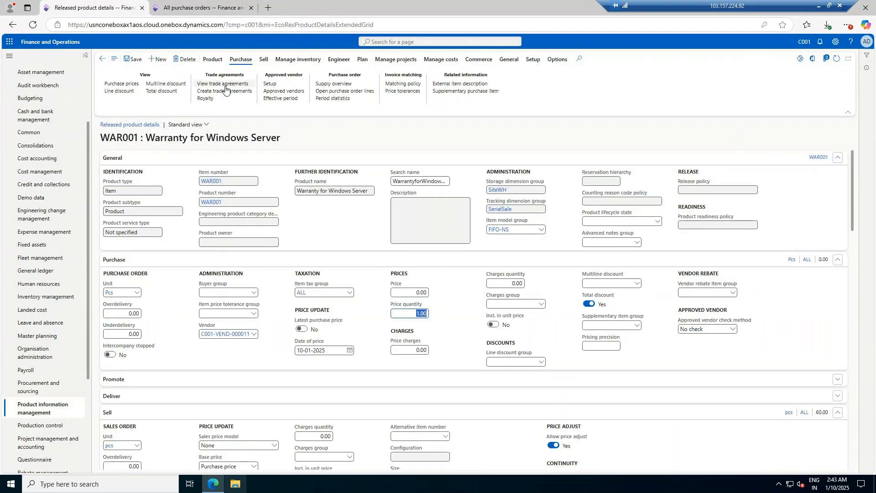
left_click(224, 84)
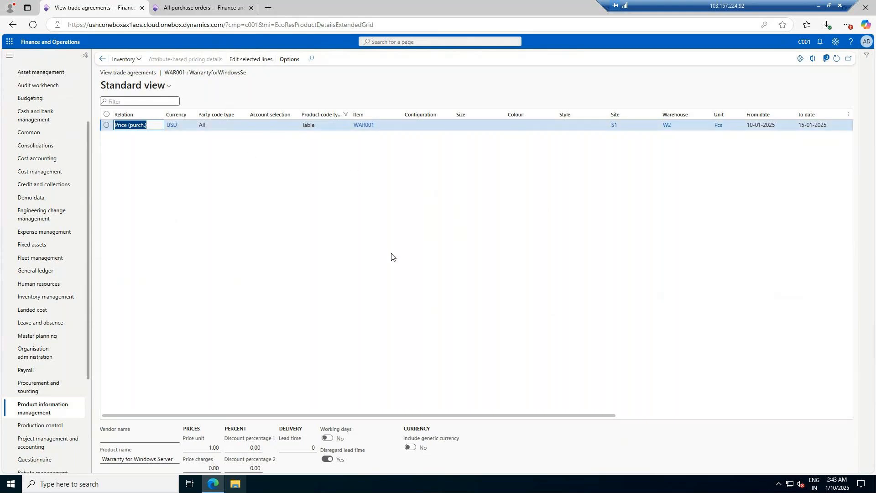
left_click_drag(465, 416, 305, 467)
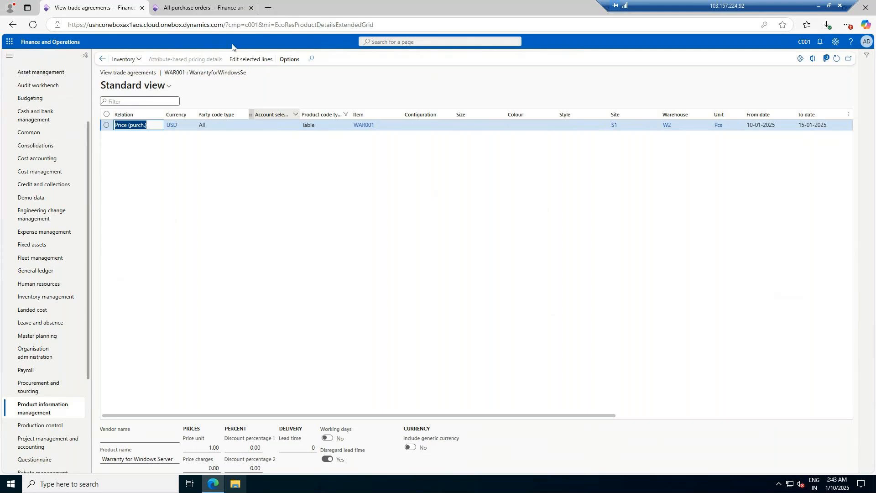
left_click(165, 7)
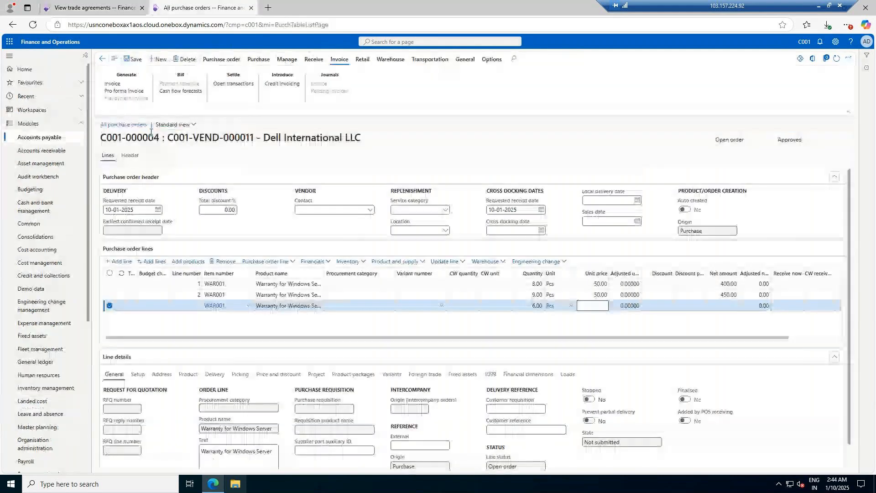
Step: Return to the released product record for WAR001 and set its purchase price to 50
left_click(81, 7)
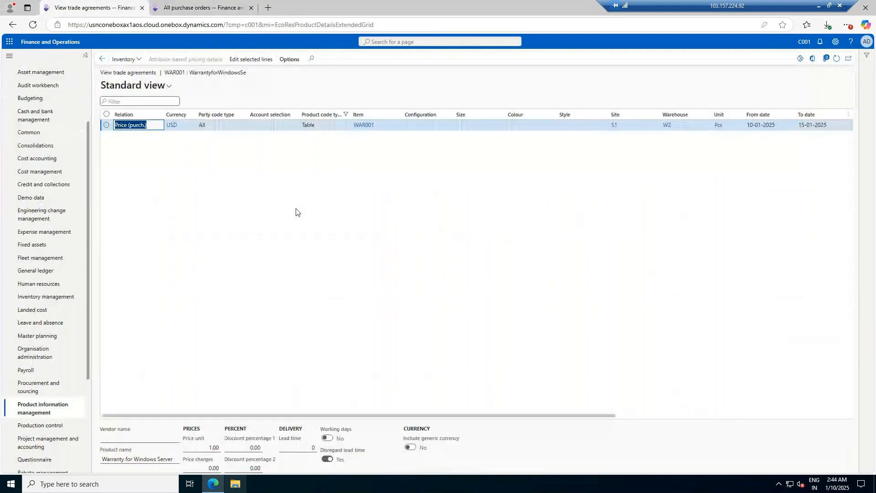
left_click(102, 59)
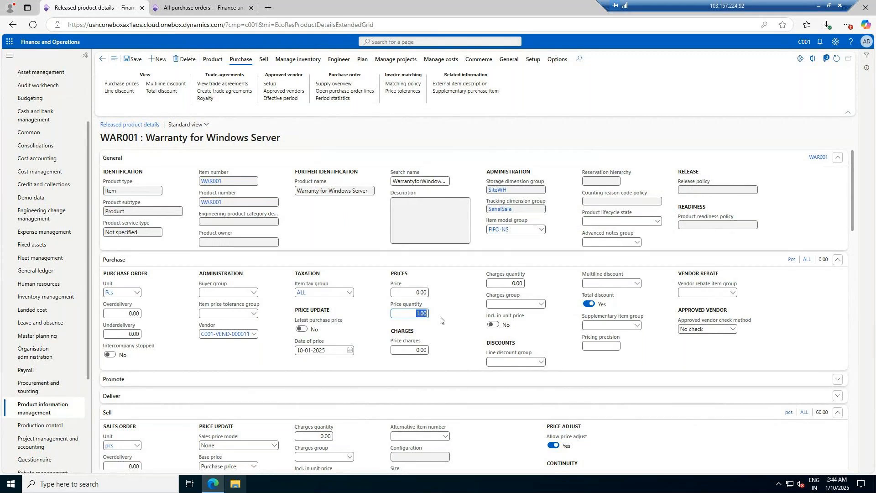
left_click(428, 291)
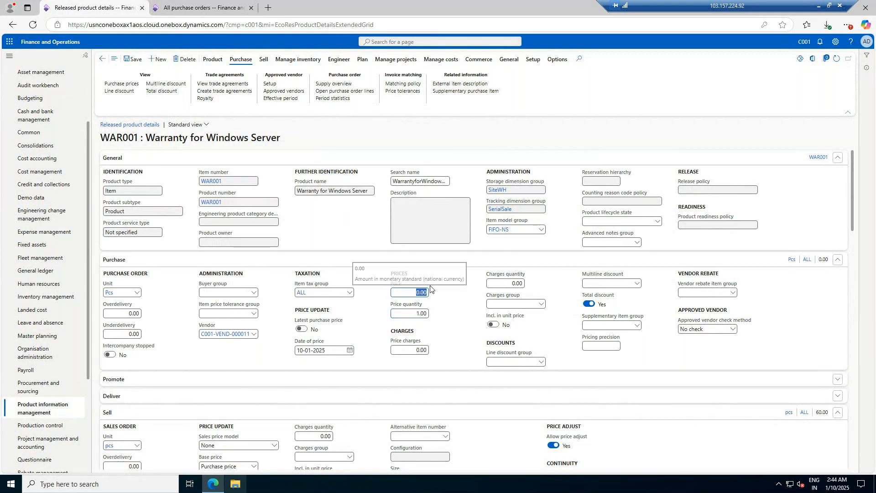
type("50")
key("Tab")
Step: Open WAR001's purchase price trade agreement line for editing in a new journal named Purchase
left_click(240, 85)
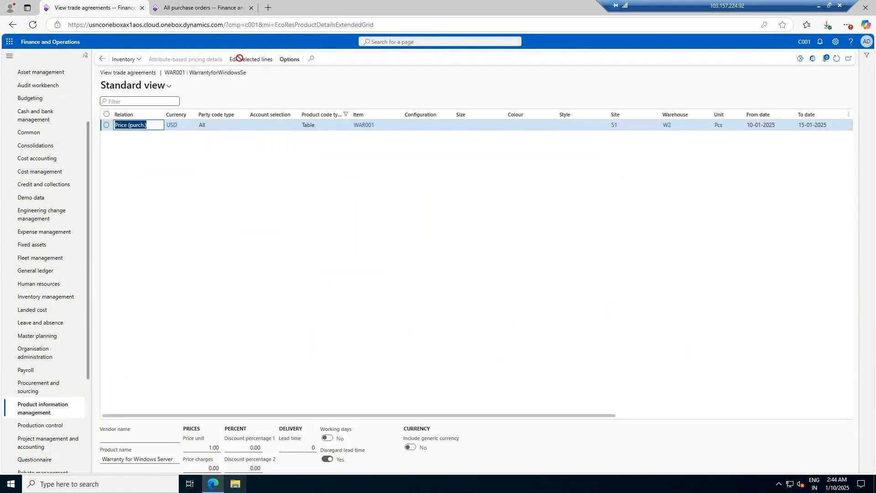
left_click(239, 58)
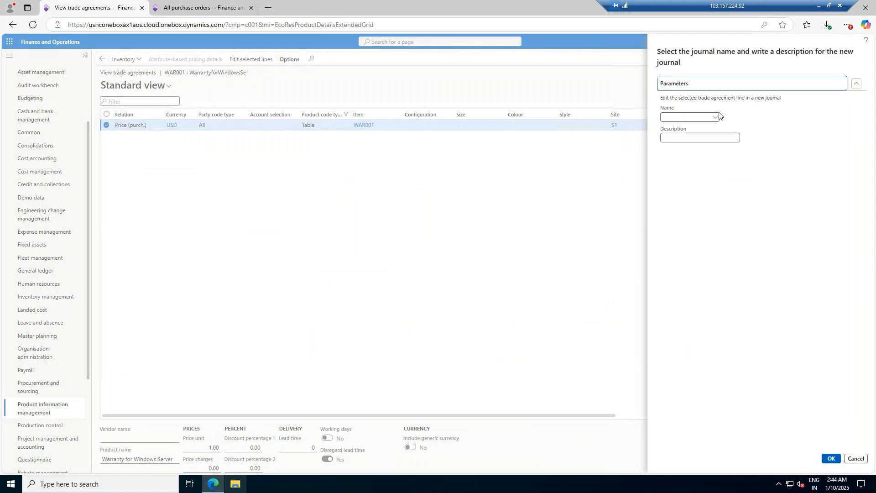
left_click(715, 117)
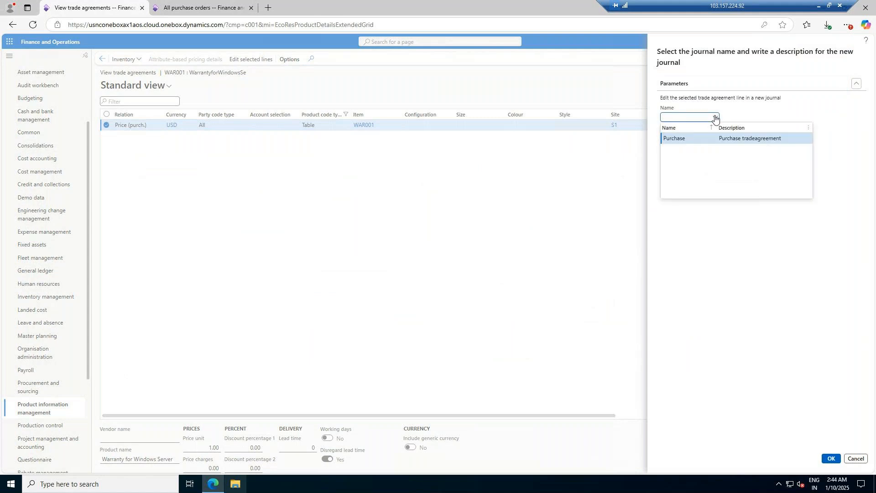
left_click(709, 148)
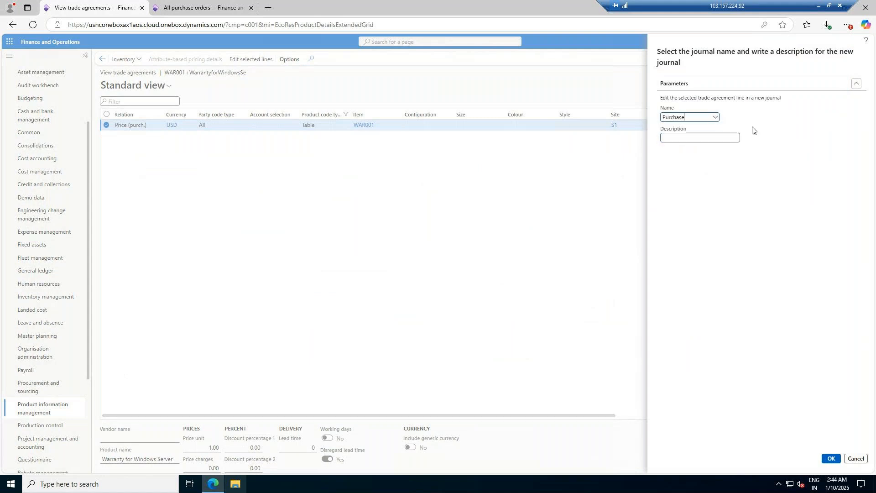
left_click(831, 459)
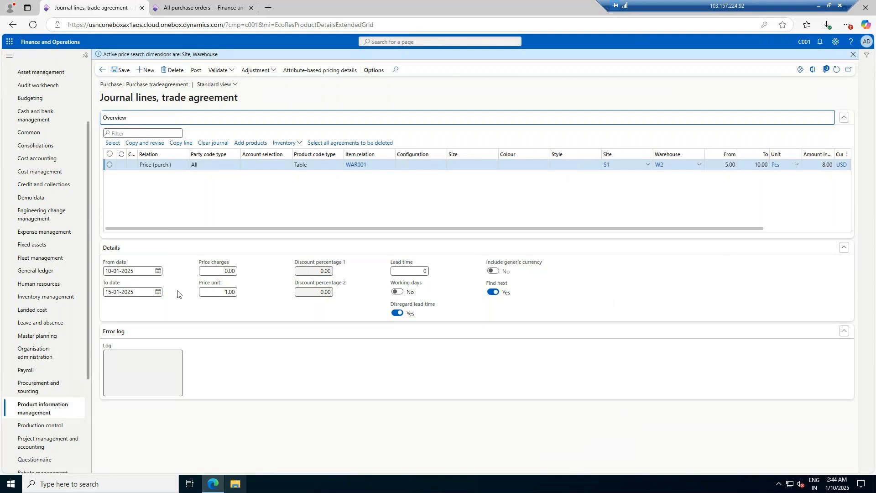
Step: Set the agreement line's From date to 01-01-2025 and its To quantity to 100
left_click(157, 272)
left_click(137, 306)
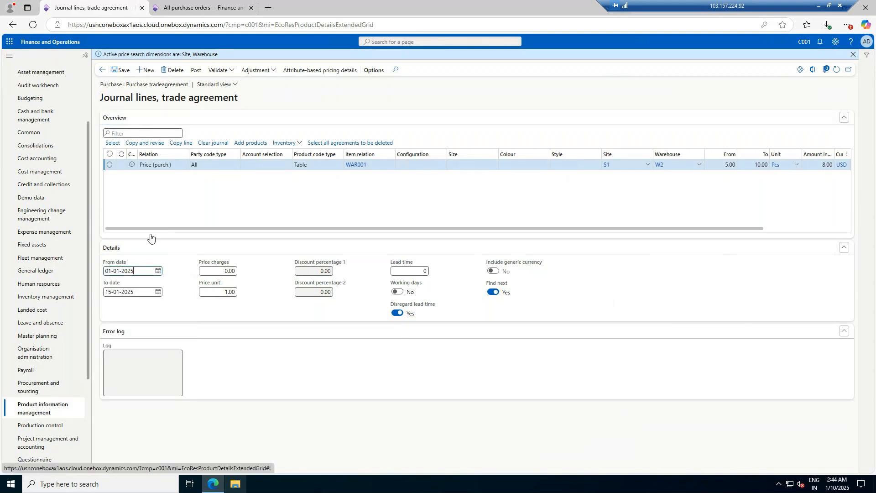
left_click(133, 165)
left_click_drag(138, 154, 209, 155)
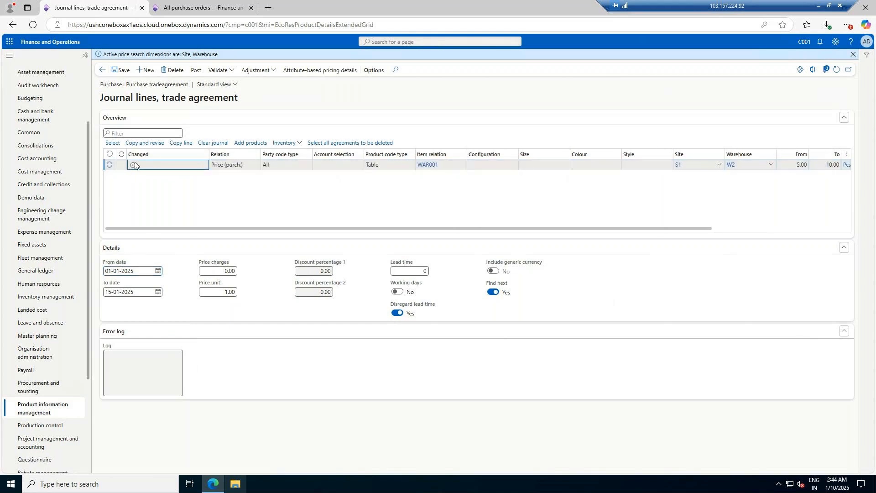
left_click_drag(441, 228, 593, 219)
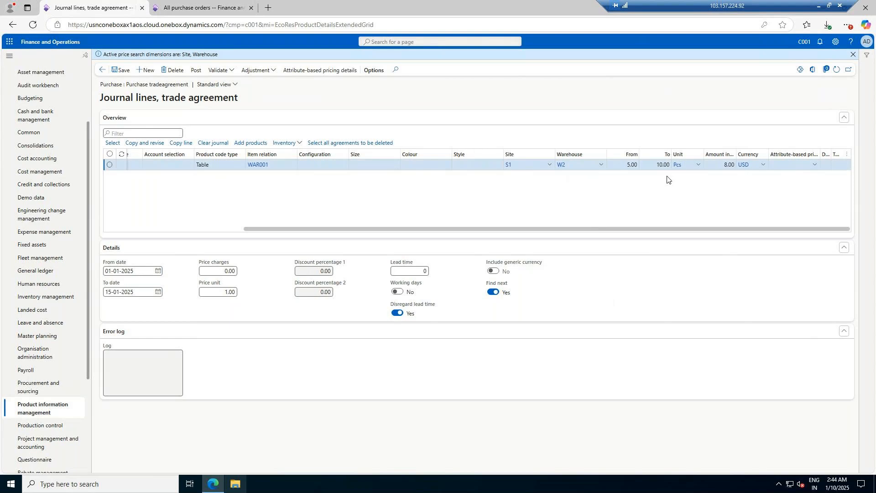
left_click(659, 165)
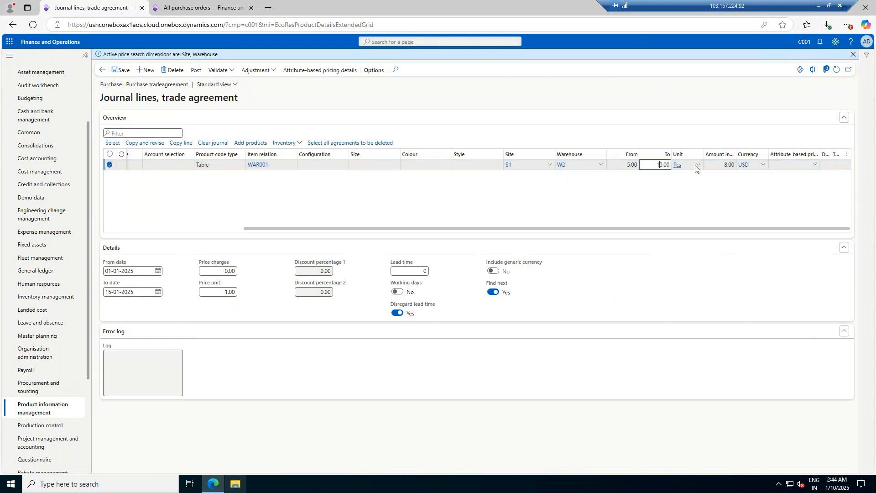
type("0")
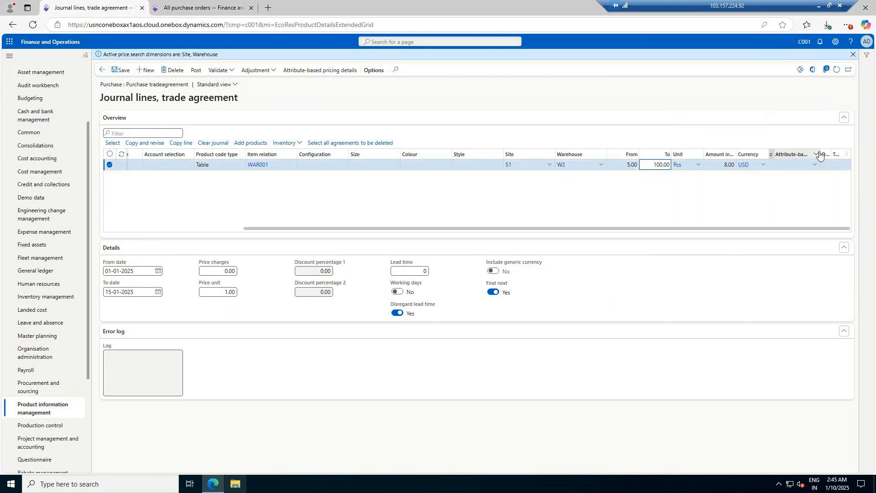
left_click(837, 164)
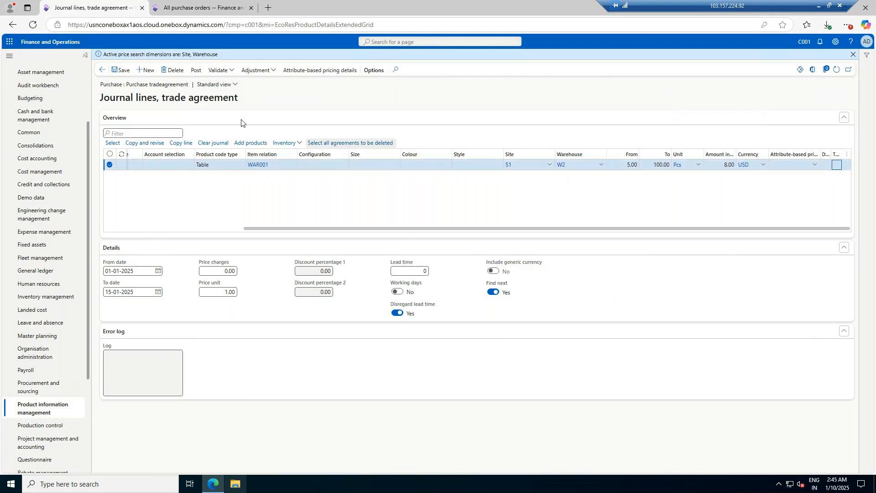
Step: Validate the trade agreement journal lines and post the journal
left_click(269, 69)
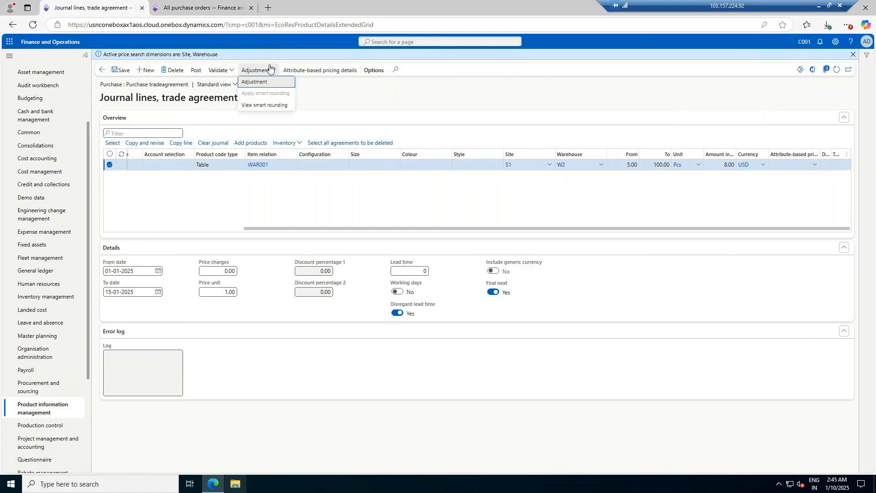
left_click(232, 70)
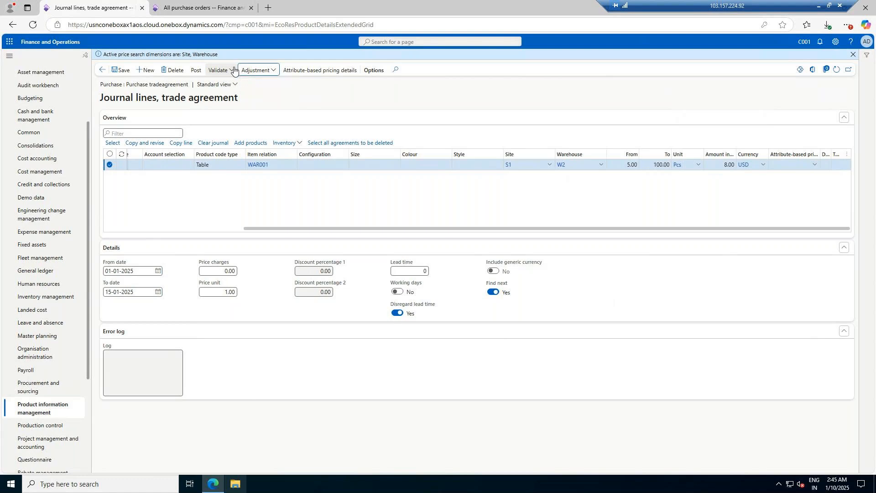
left_click(233, 70)
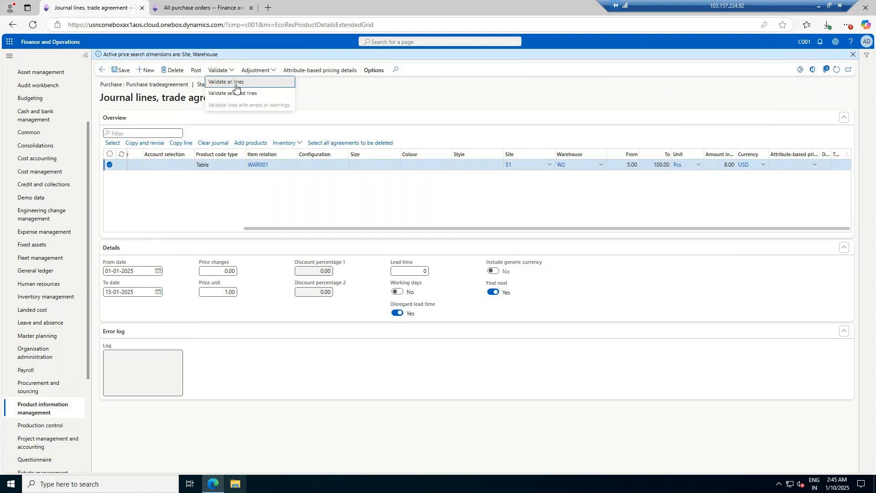
left_click(235, 87)
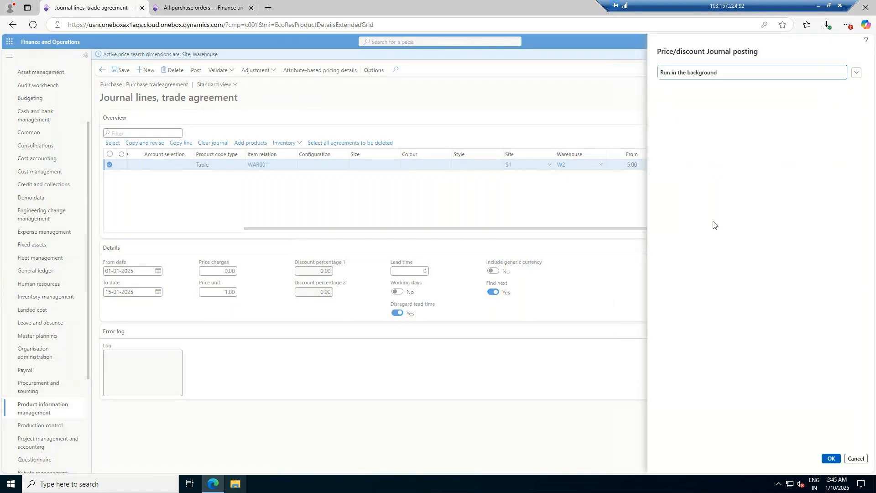
left_click(830, 459)
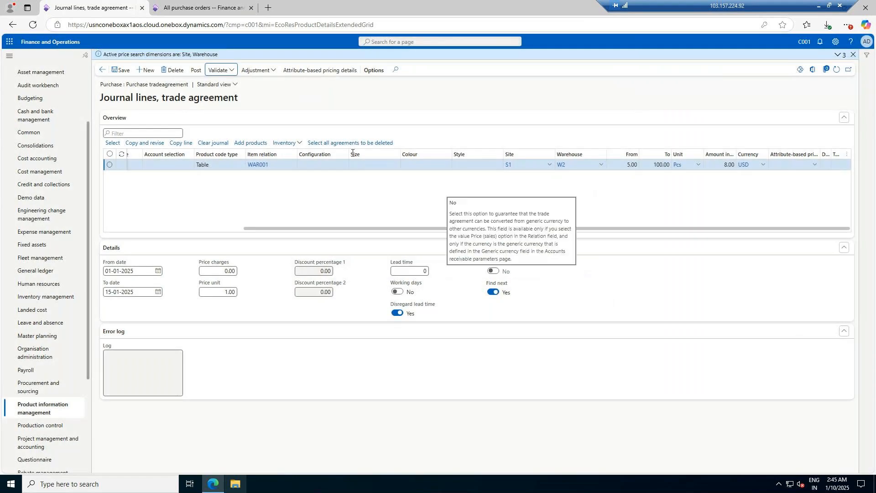
left_click(196, 72)
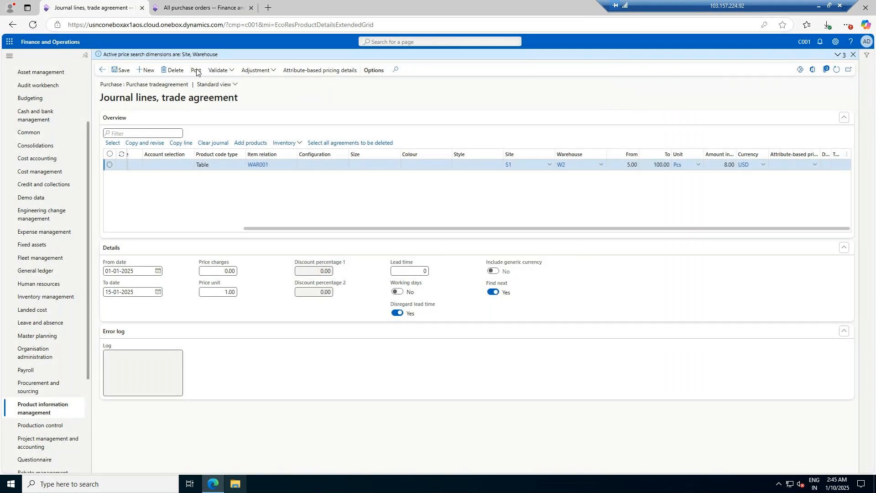
left_click(831, 459)
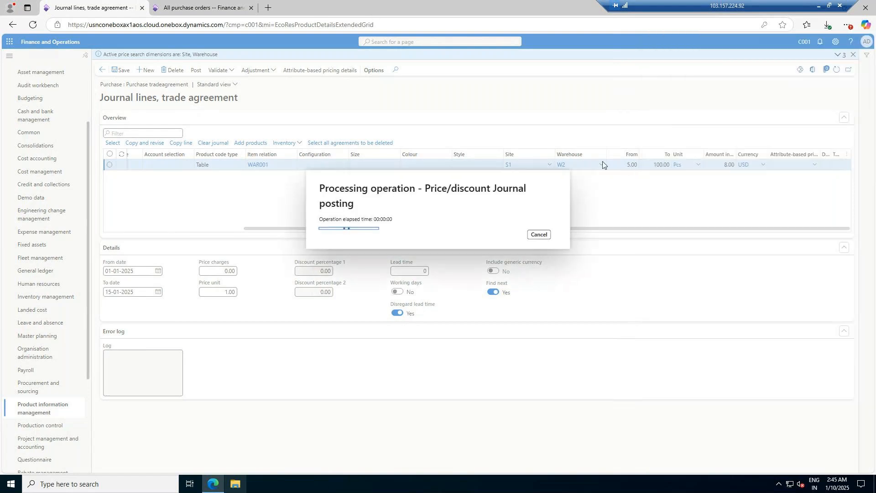
Step: Check the site and warehouse of the third purchase order line against the WAR001 trade agreement
left_click(202, 8)
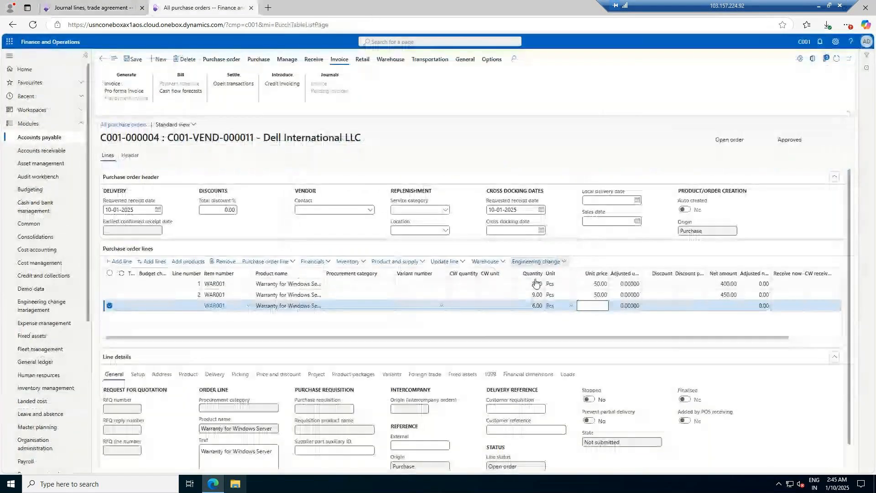
left_click(187, 376)
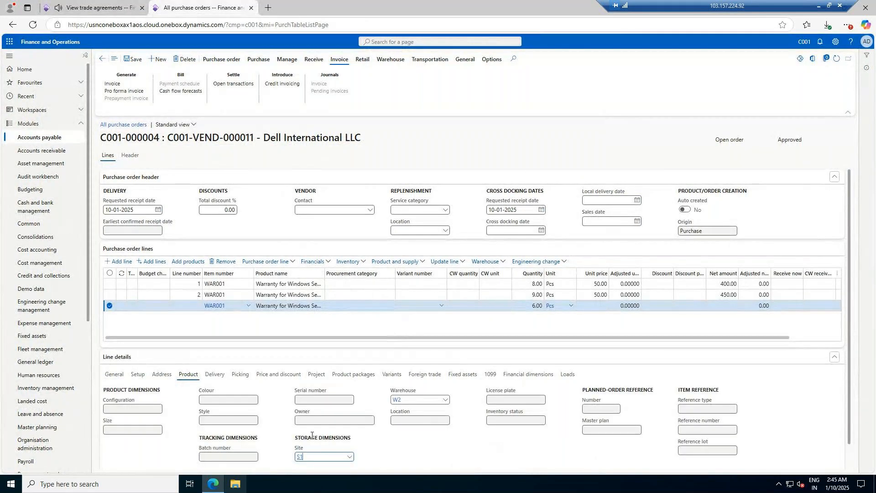
left_click(131, 4)
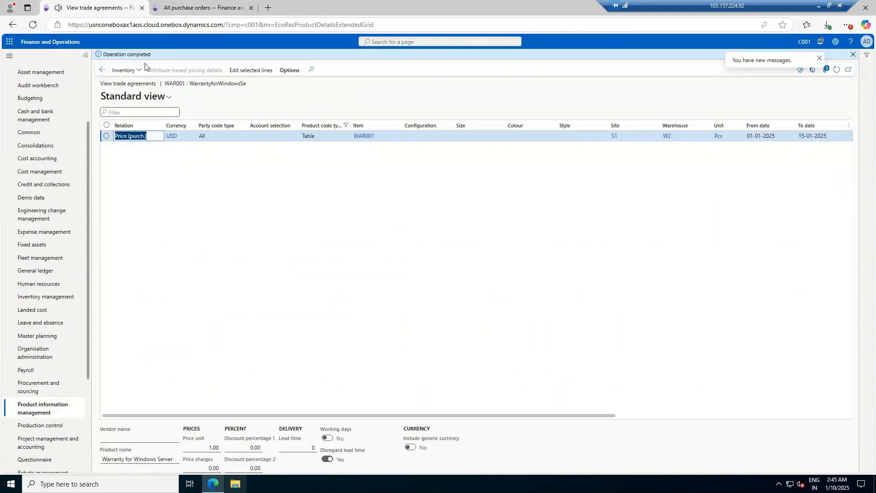
Step: Add a fourth line to the Dell International purchase order for item WAR001 with quantity 7
left_click(201, 7)
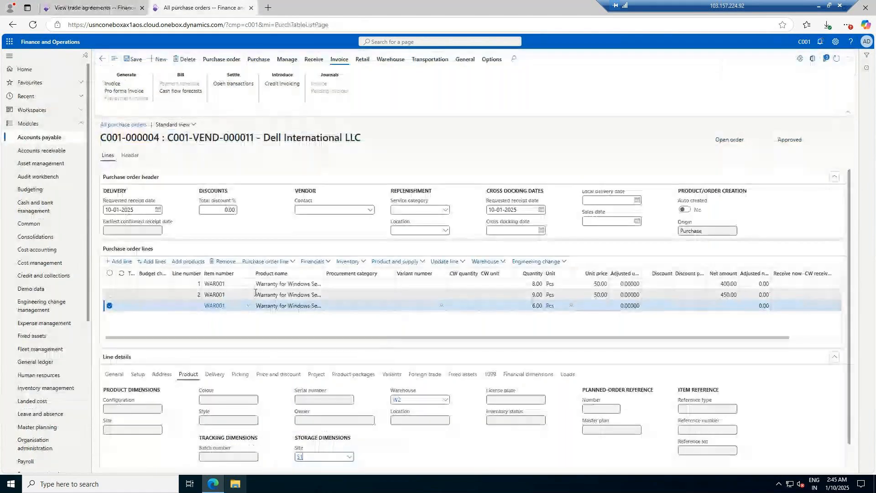
left_click(282, 318)
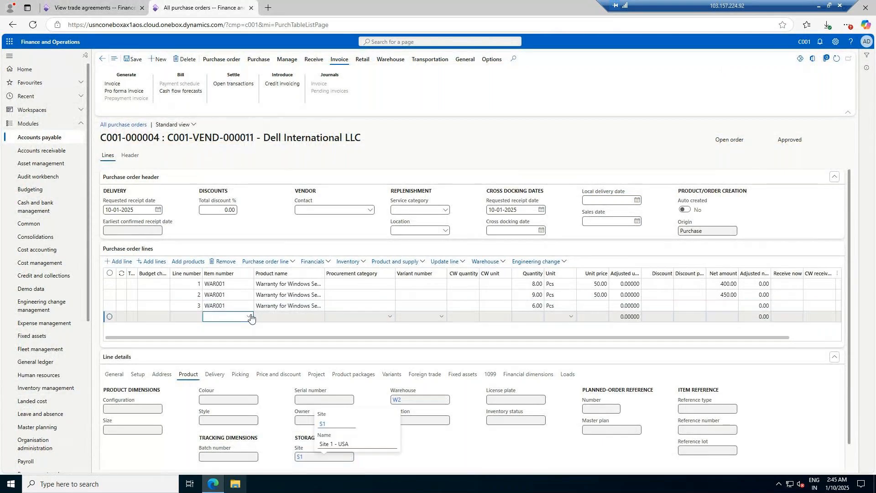
left_click(249, 317)
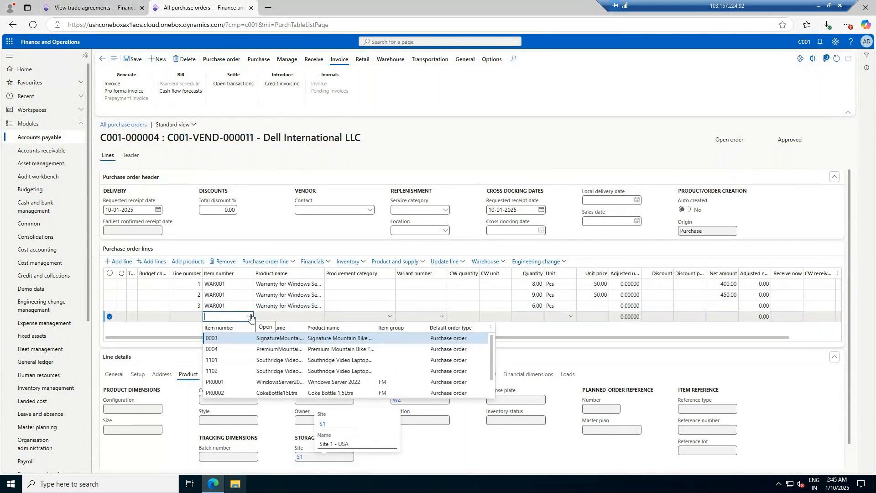
scroll(274, 365, "down", 2)
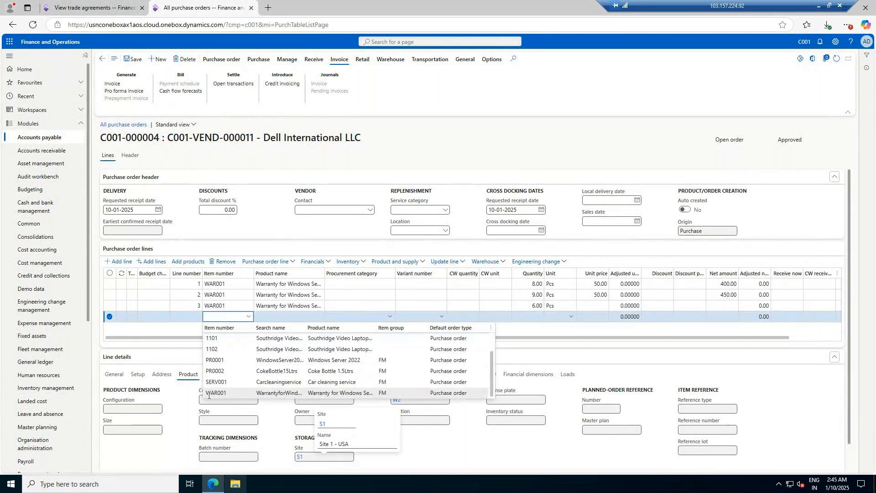
left_click(208, 393)
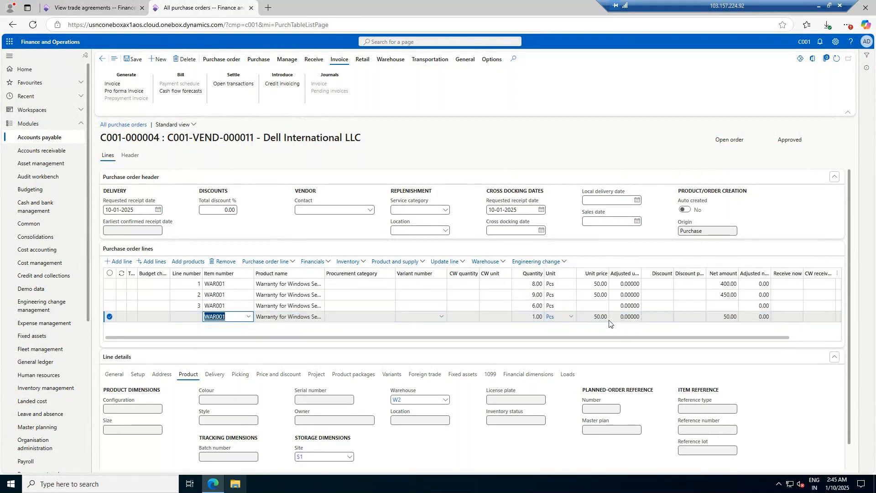
left_click(540, 318)
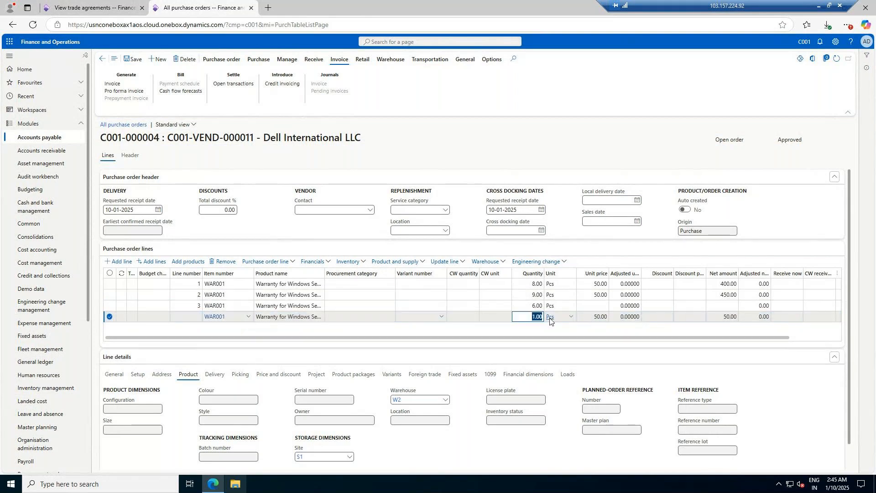
type("5")
left_click(548, 316)
left_click(536, 317)
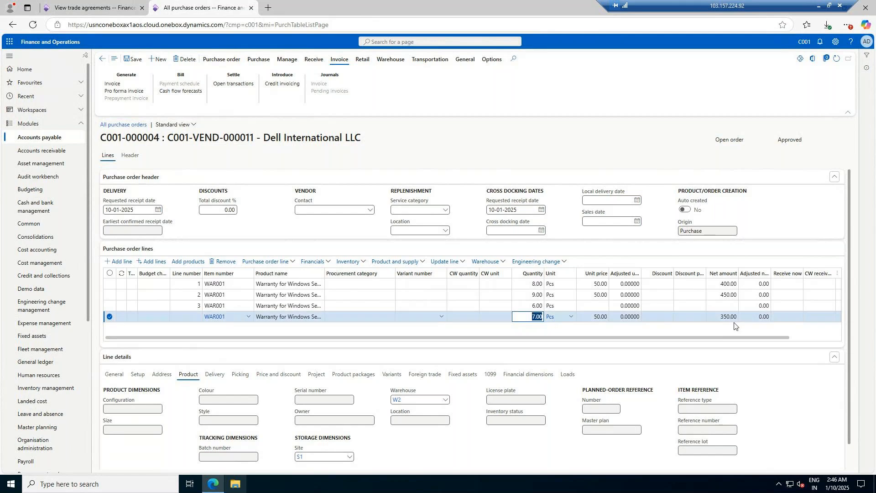
left_click(593, 317)
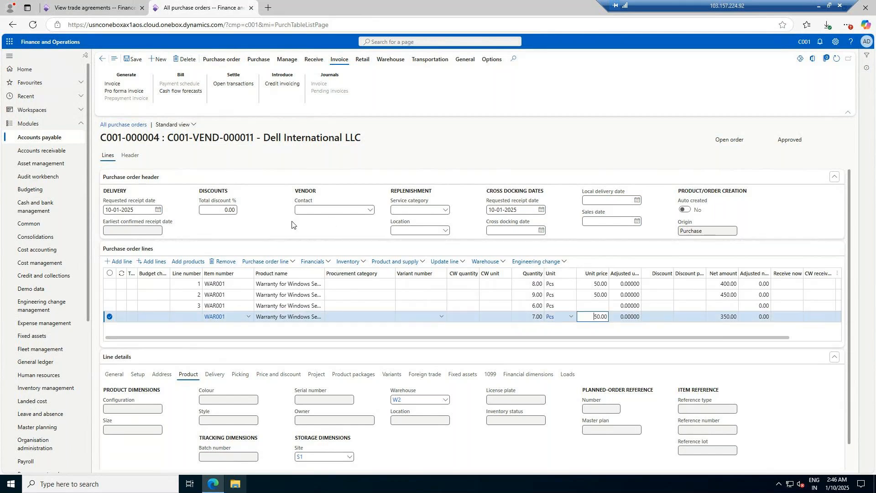
Step: Go back from the WAR001 trade agreements to the list of released products
left_click(112, 8)
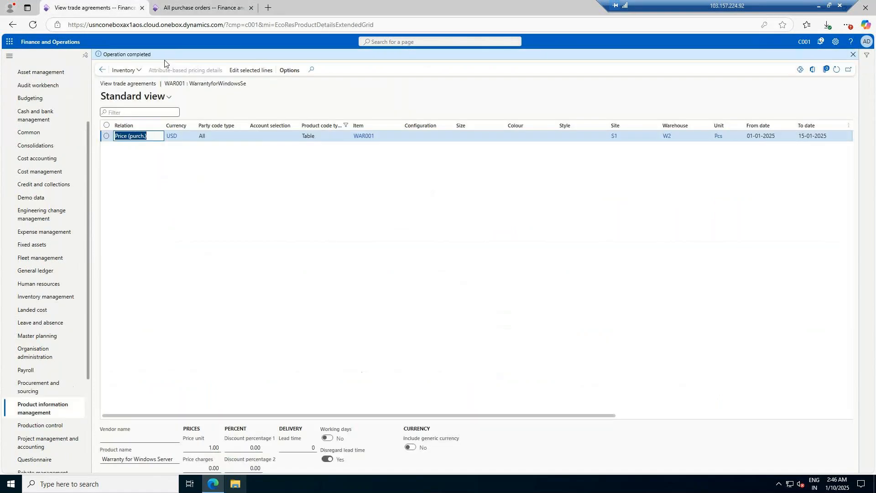
left_click(105, 70)
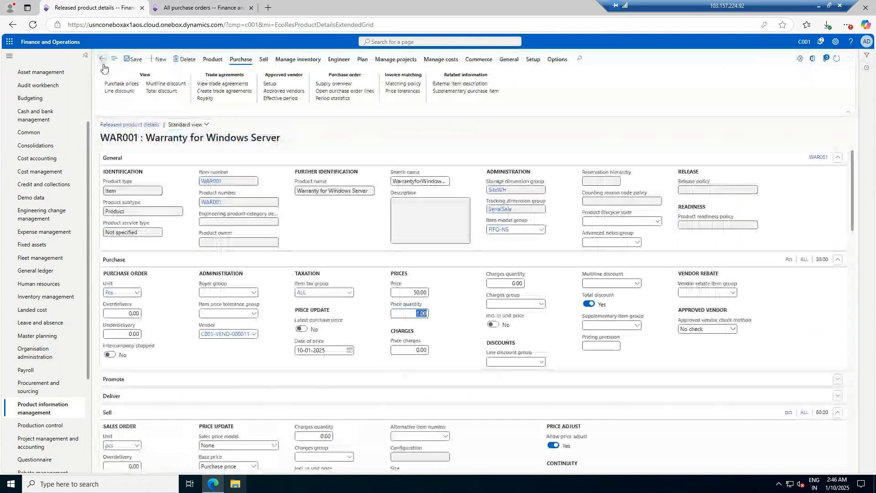
left_click(103, 60)
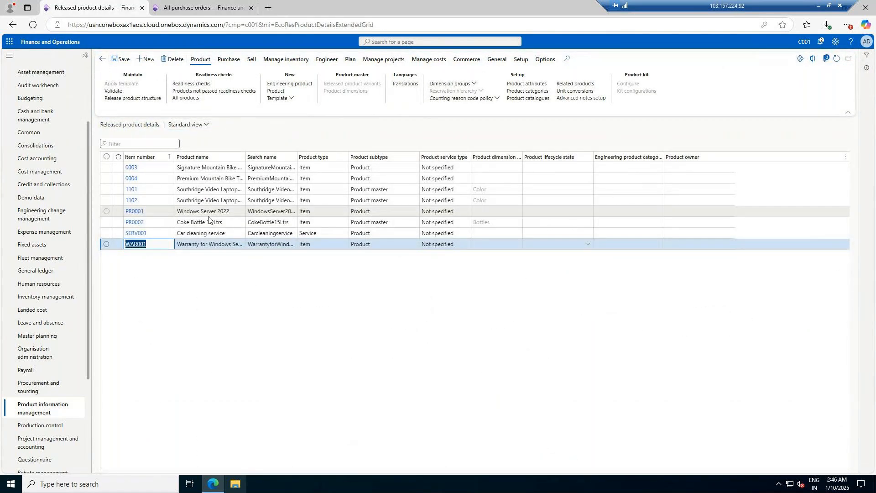
Step: Start creating trade agreements for the released product PR0001, Windows Server 2022
left_click(209, 222)
left_click(204, 212)
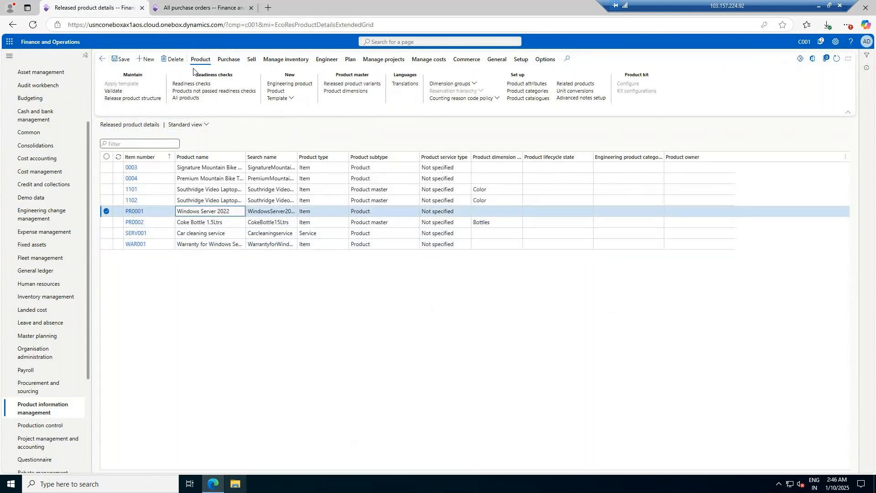
left_click(224, 61)
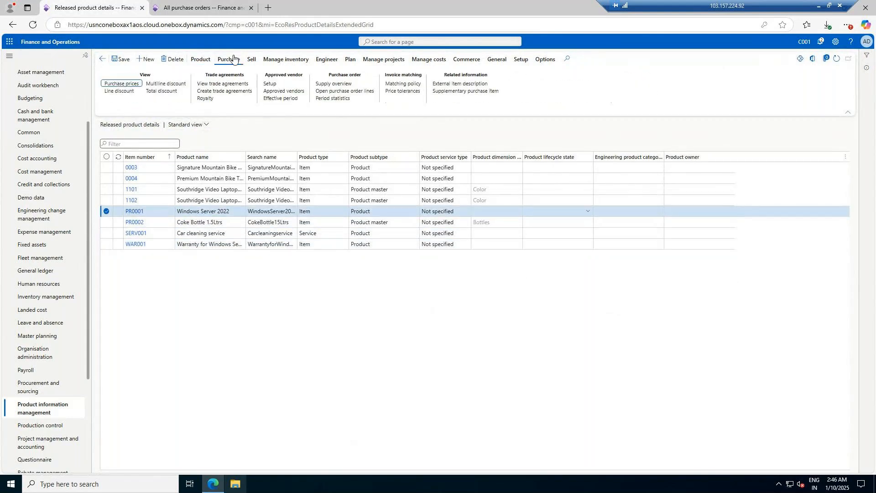
left_click(233, 91)
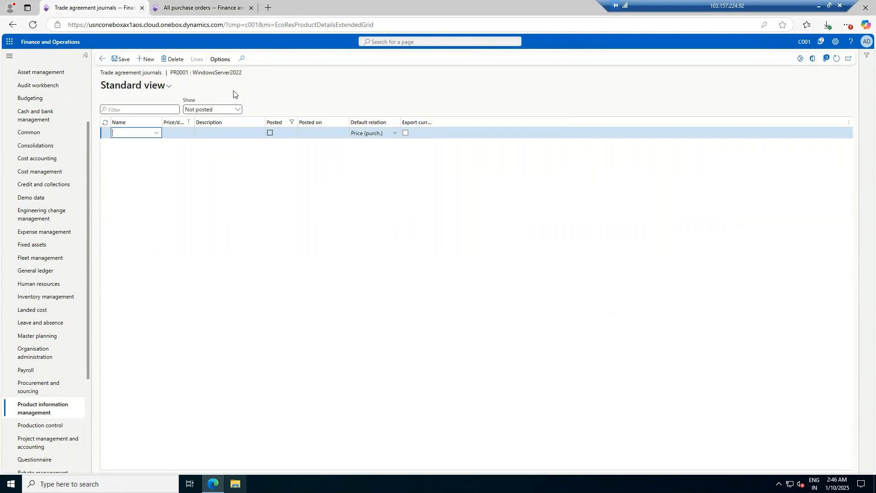
Step: Name the PR0001 trade agreement journal Purchase, keep Price (purch.) as its default relation, and open its lines
left_click(157, 132)
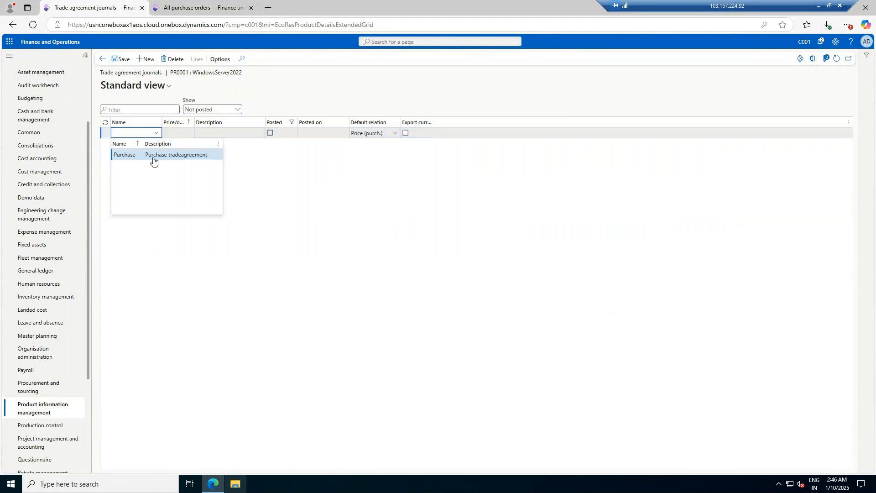
left_click(153, 156)
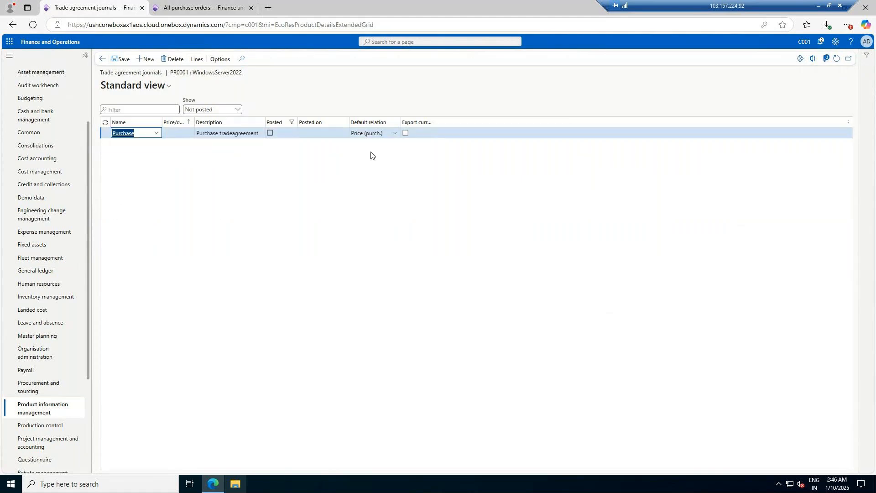
left_click(395, 134)
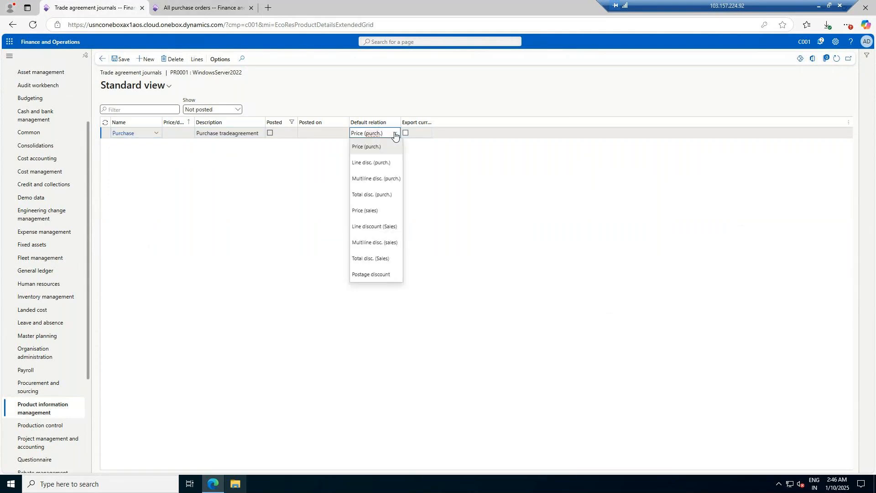
left_click(395, 136)
left_click(197, 60)
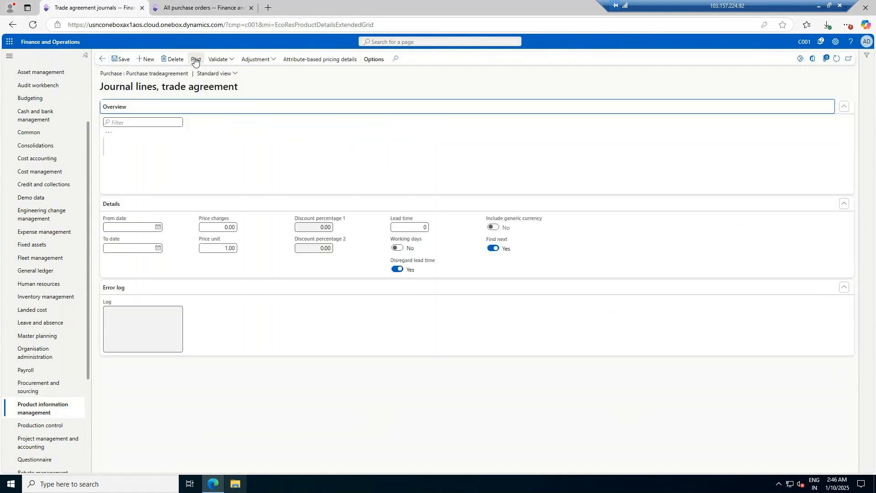
Step: Select item PR0001 as the item relation of the trade agreement line, leaving its site blank
left_click(458, 166)
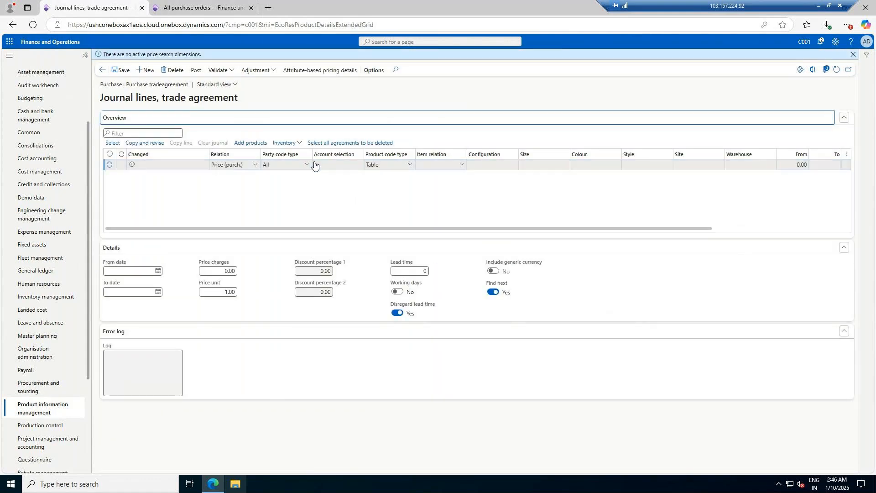
left_click(462, 165)
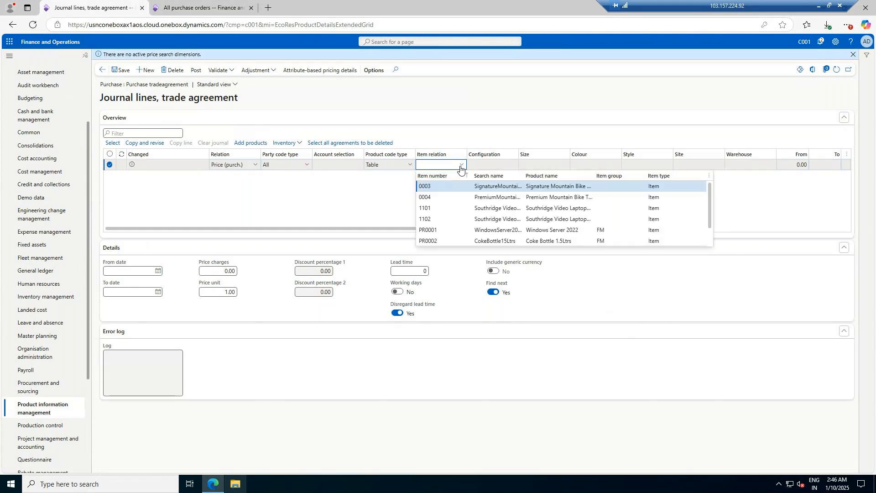
scroll(502, 219, "down", 2)
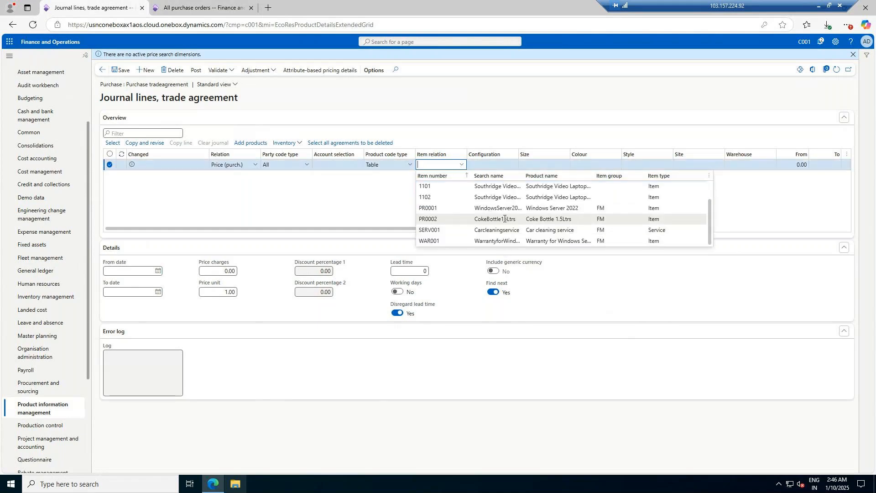
left_click(500, 209)
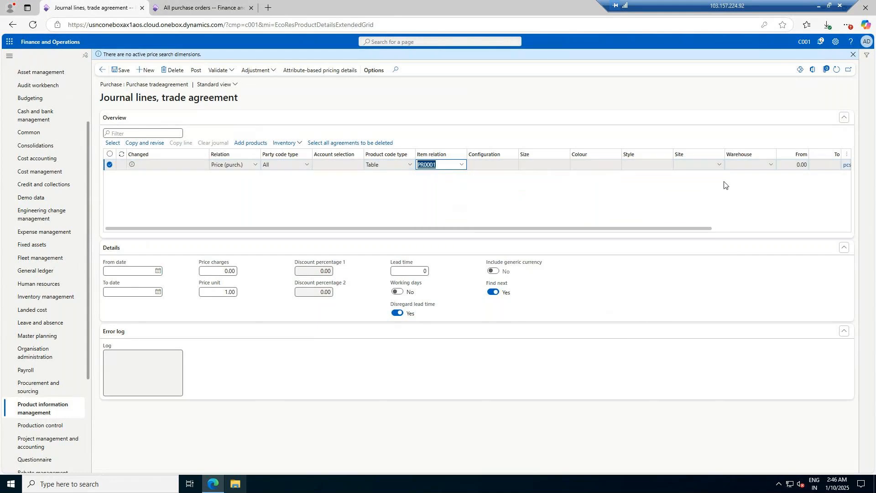
left_click(719, 165)
left_click(604, 198)
Step: Set the PR0001 line's quantity range from 5 to 10 and its amount in currency to 5
left_click_drag(617, 229, 757, 230)
left_click(638, 168)
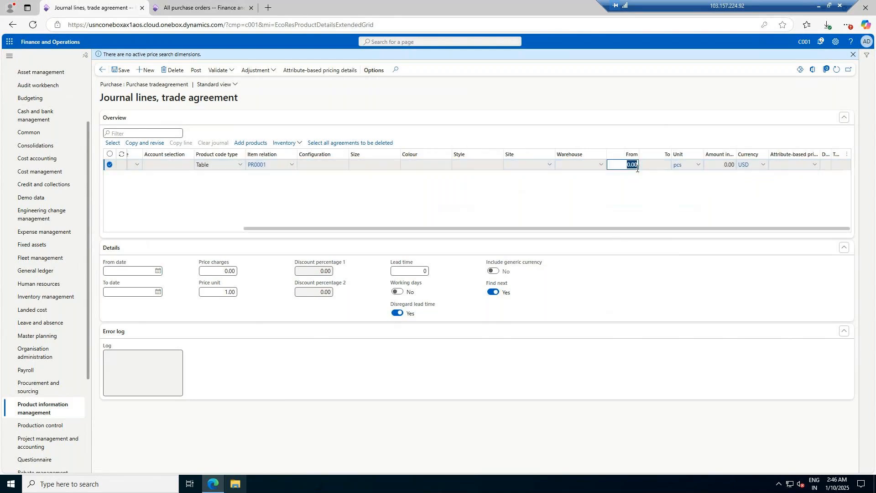
key("BackSpace")
key("Tab")
type("10")
key("Tab")
key("Tab")
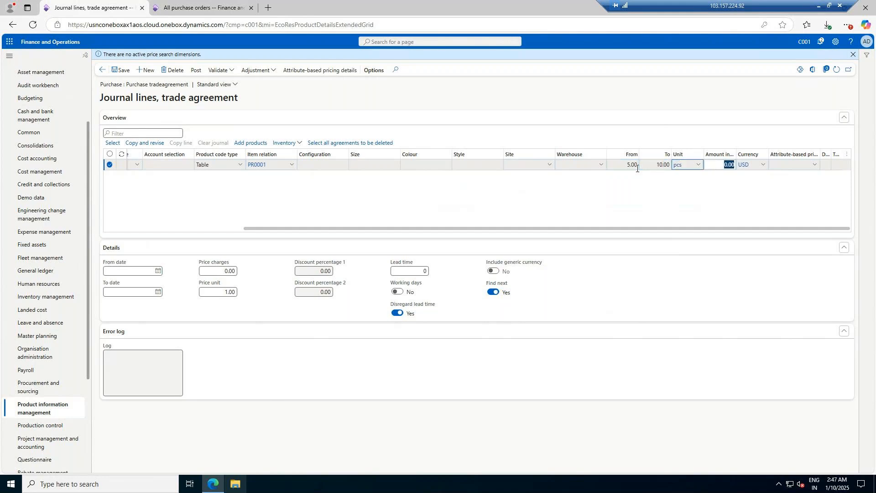
type("5")
key("Tab")
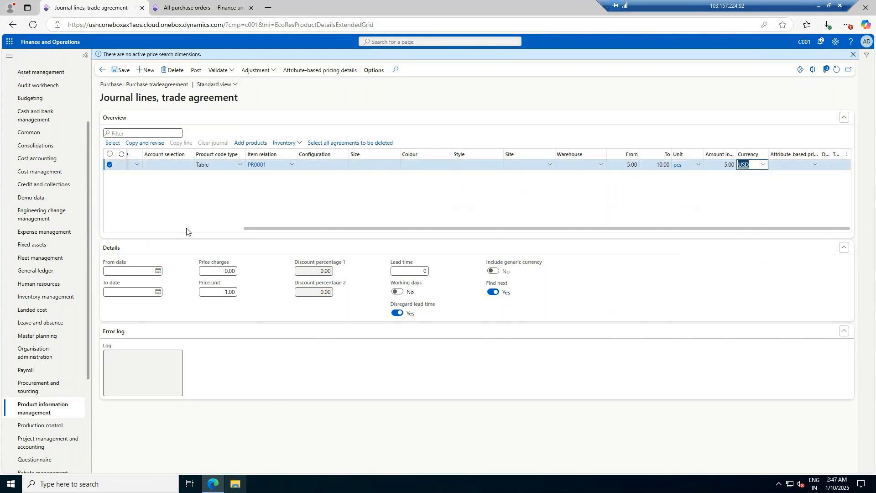
Step: Set the PR0001 agreement line's validity from 01-01-2025 to 11-01-2025
left_click(158, 273)
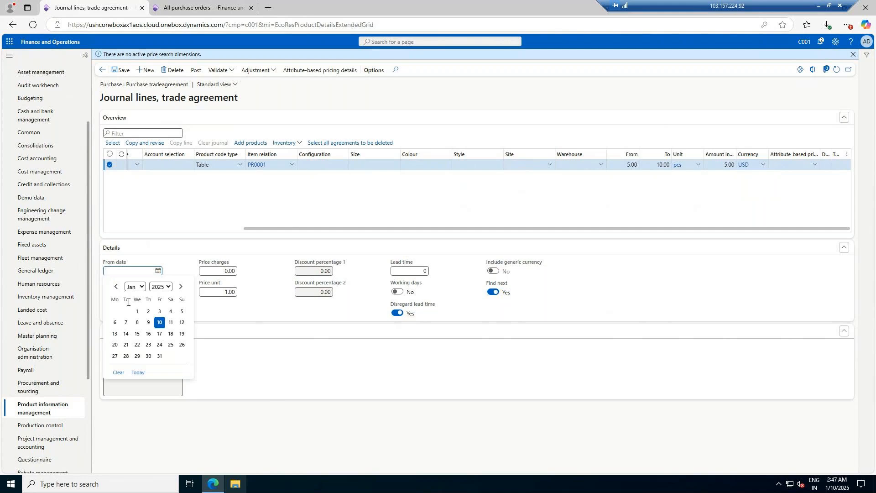
left_click(136, 312)
left_click(158, 292)
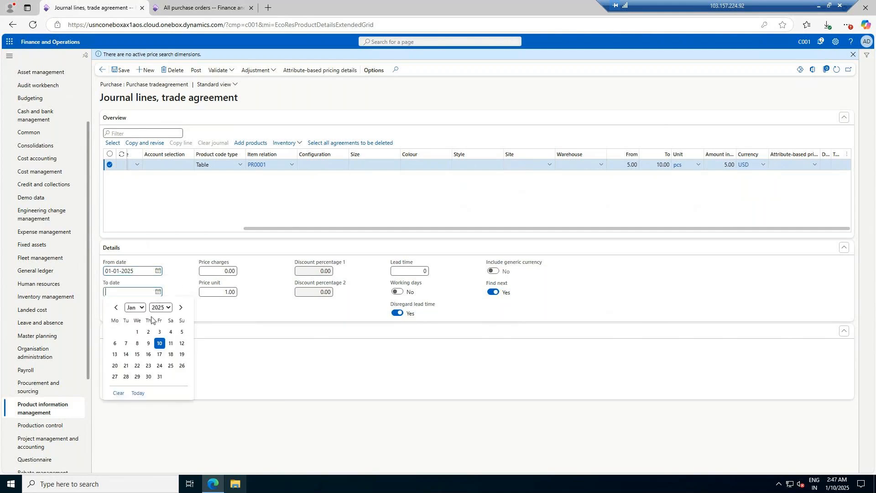
left_click(172, 344)
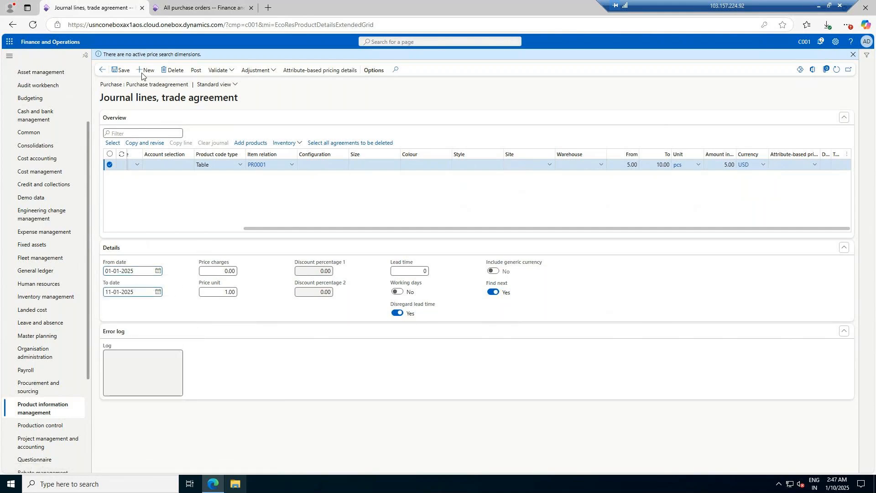
Step: Save the PR0001 trade agreement line and post the journal
left_click(121, 71)
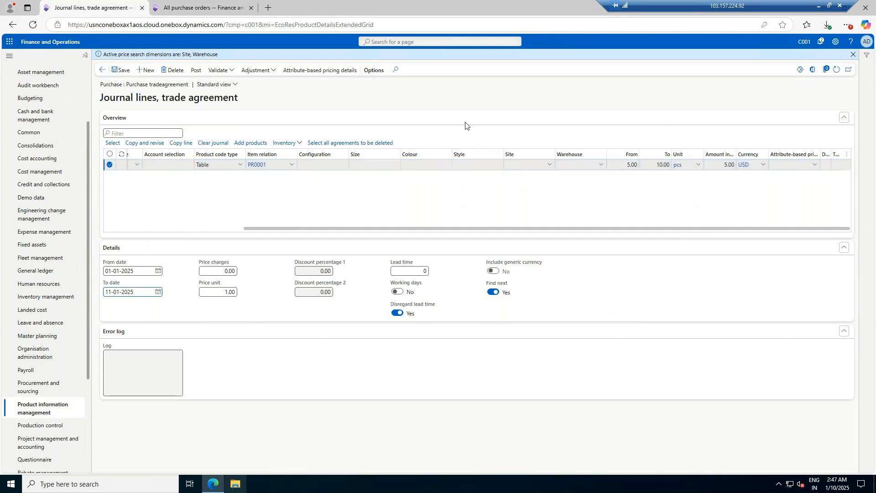
left_click(195, 70)
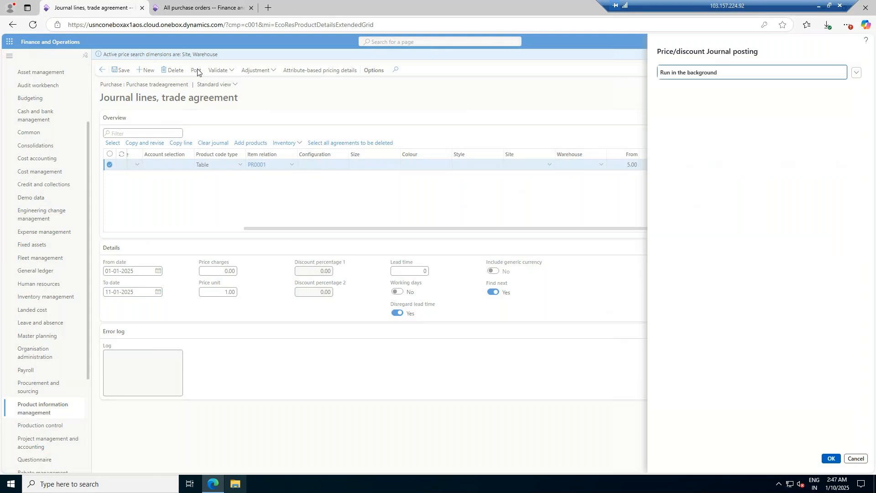
left_click(830, 459)
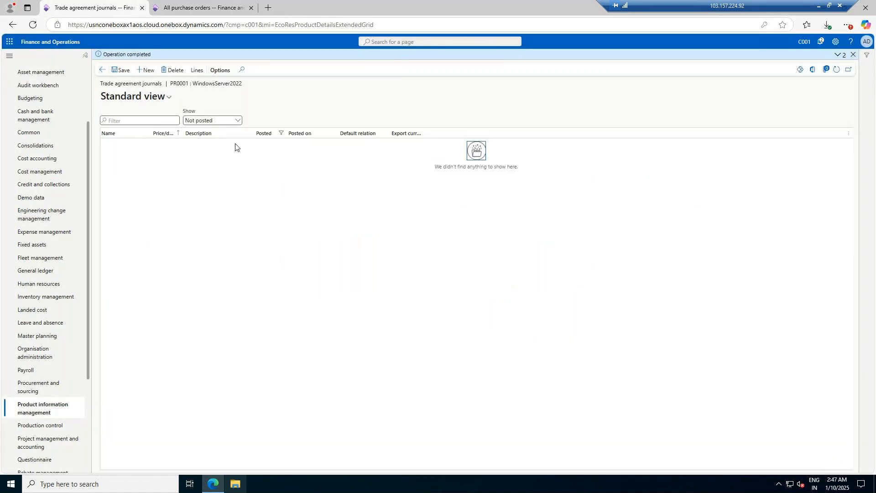
Step: Add a fifth line to the Dell International purchase order for item PR0001 with quantity 10
left_click(196, 6)
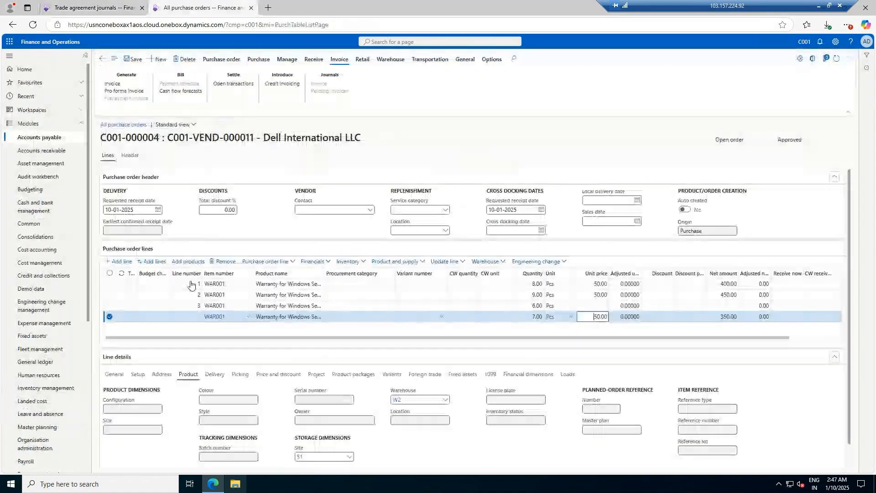
left_click(121, 262)
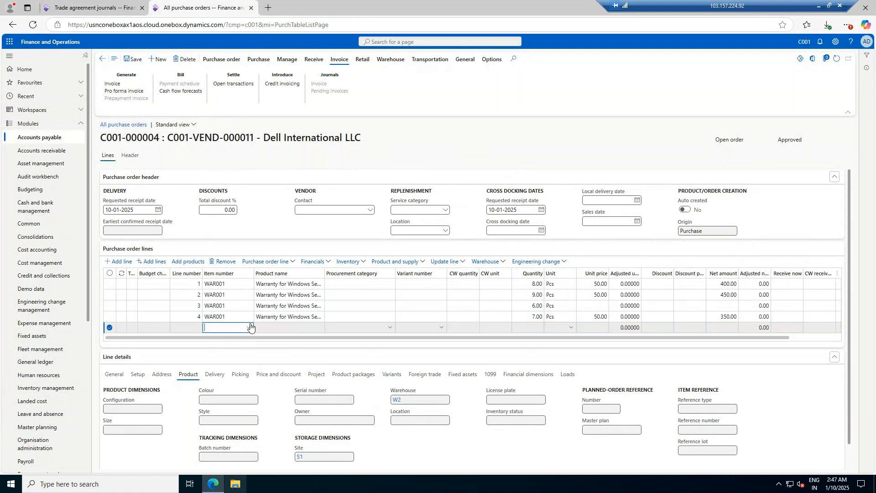
left_click(249, 327)
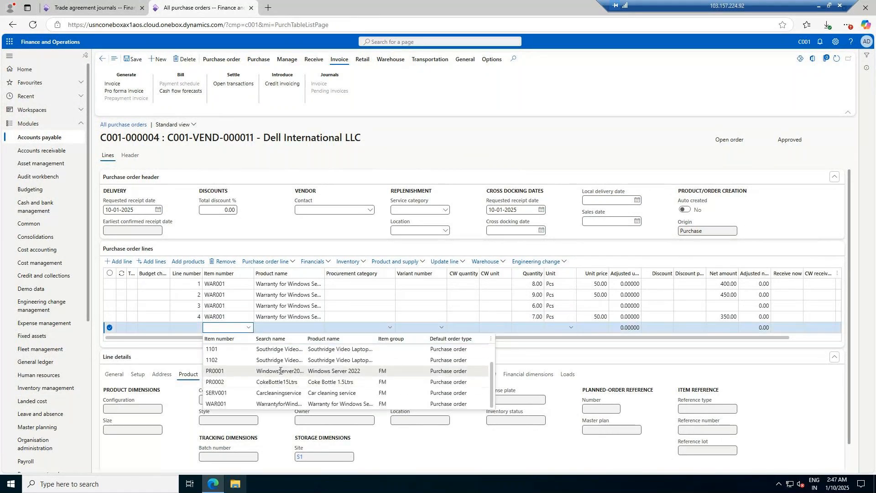
left_click(280, 371)
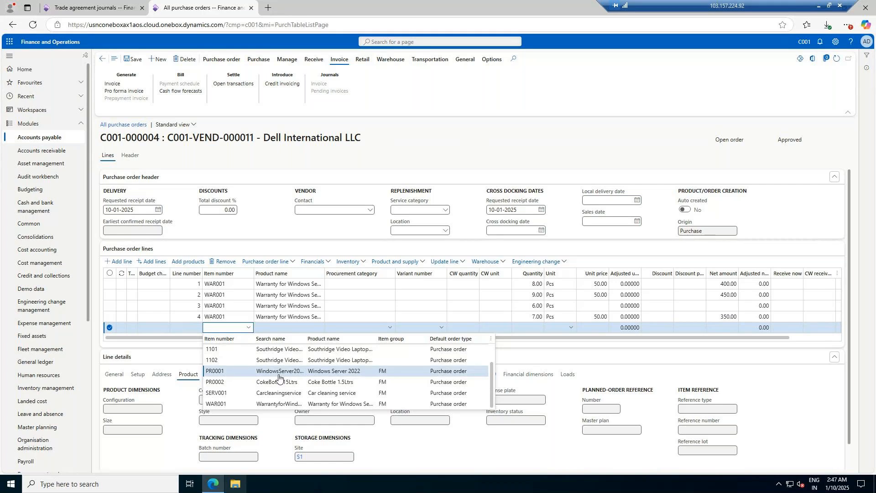
left_click(280, 372)
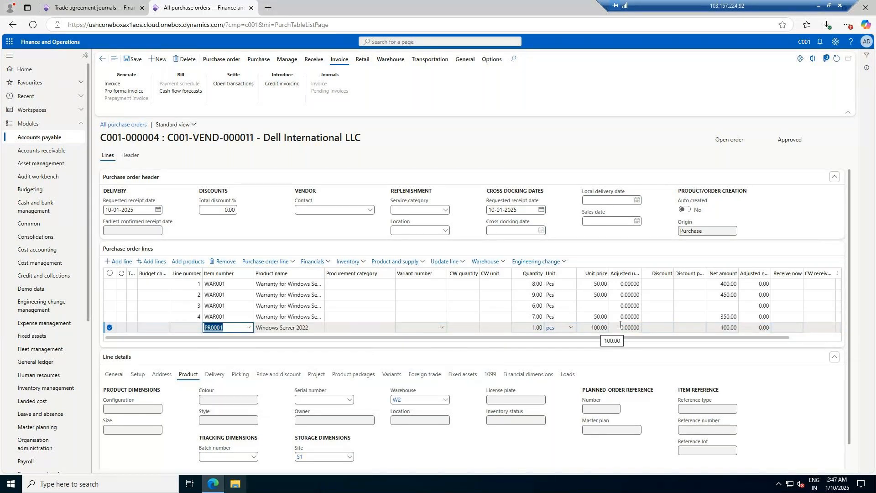
left_click(536, 328)
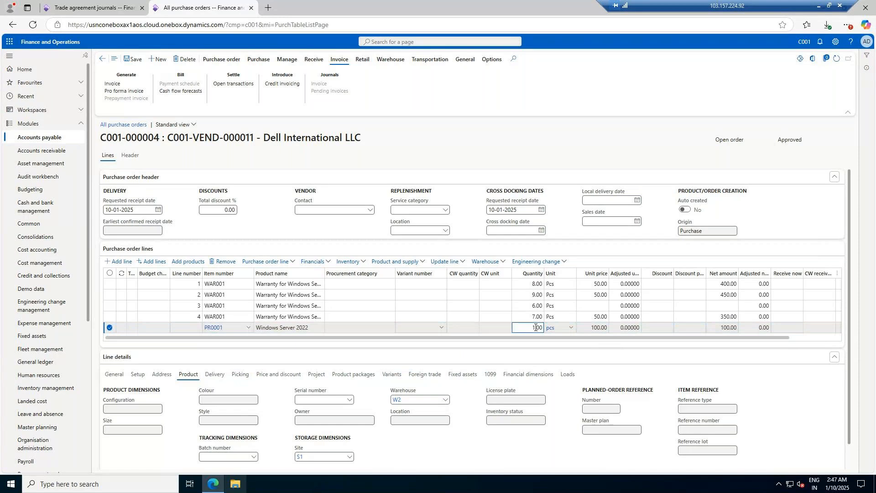
type("0")
key("Tab")
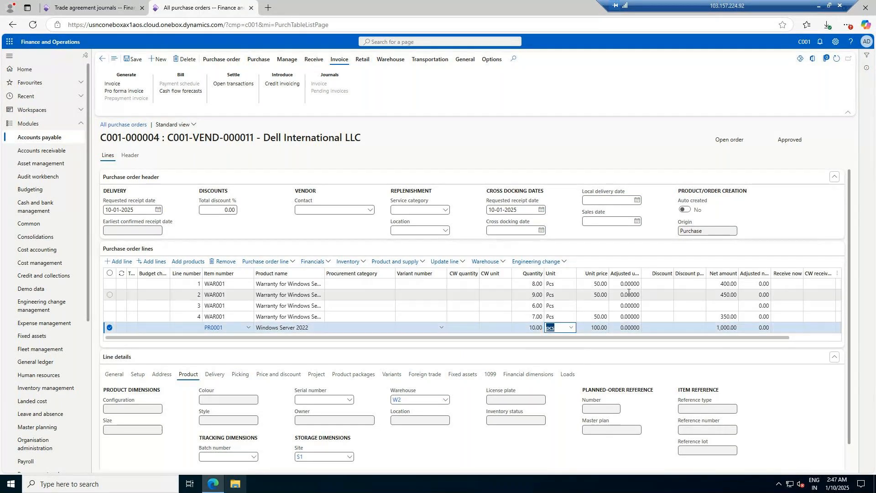
Step: Review the posted PR0001 trade agreement's dates, quantity range and amount, and return to the purchase order
left_click(91, 8)
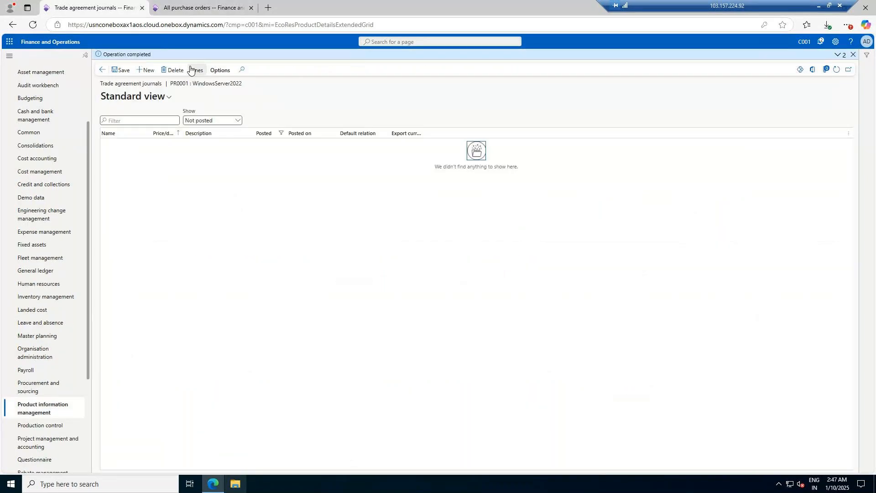
left_click(104, 71)
left_click(230, 86)
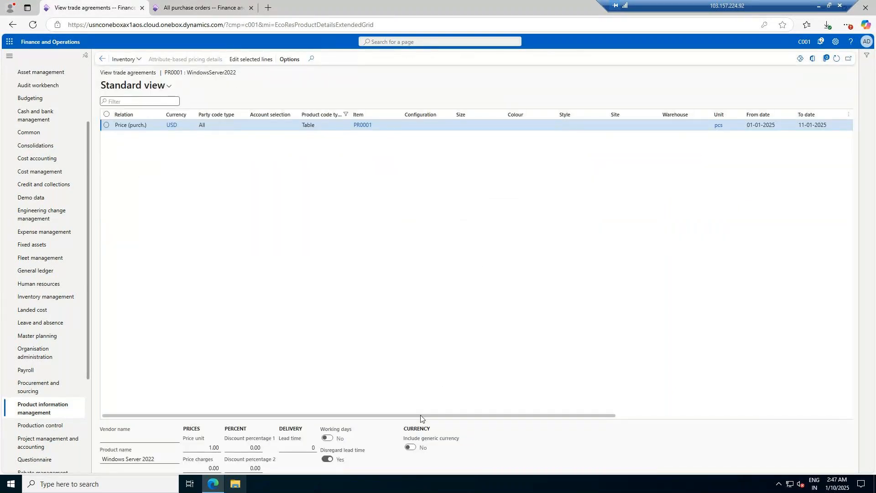
left_click_drag(442, 415, 679, 415)
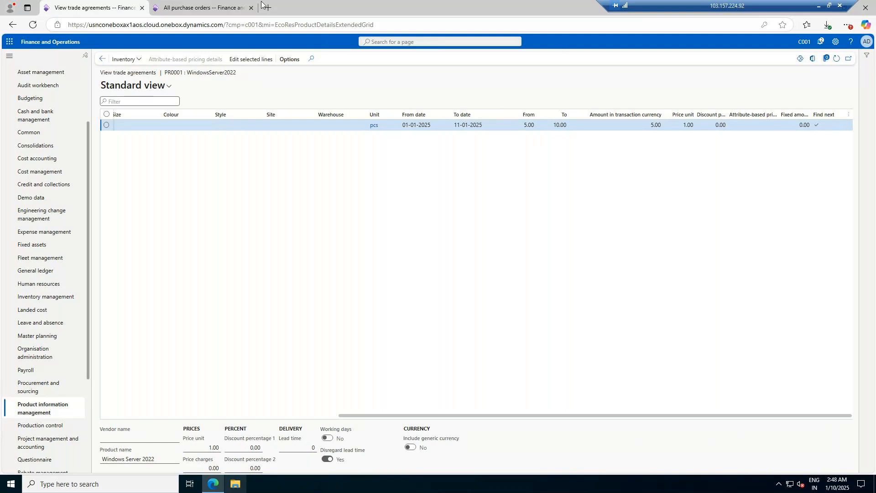
left_click(201, 7)
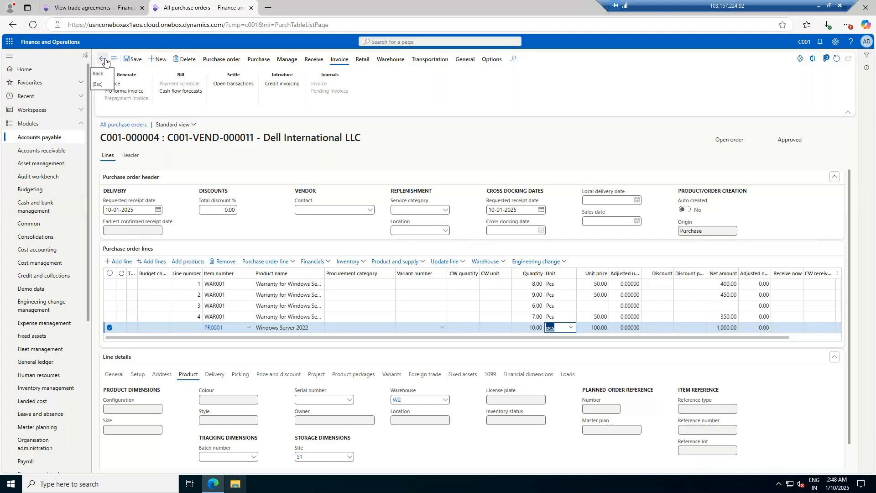
left_click(258, 59)
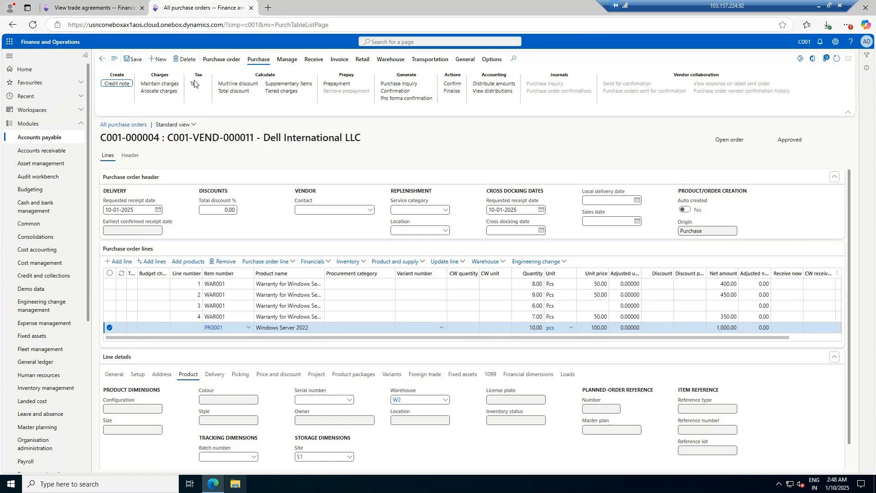
left_click(222, 59)
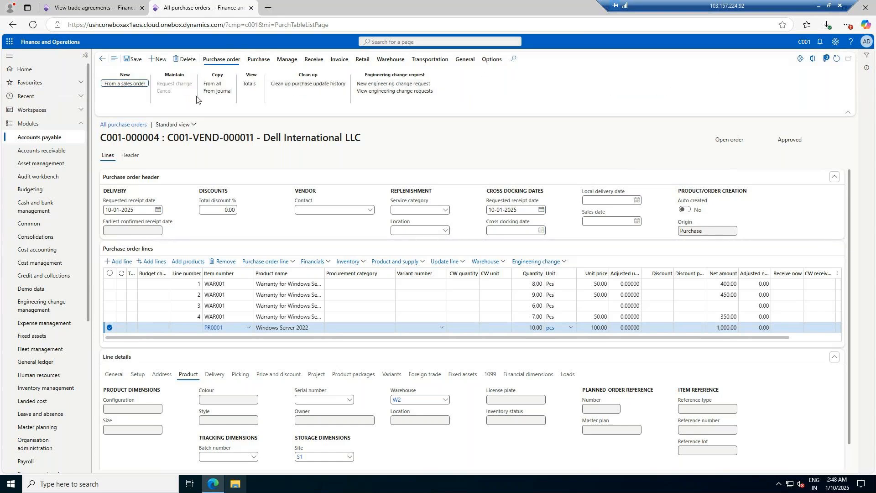
left_click(260, 61)
left_click(286, 61)
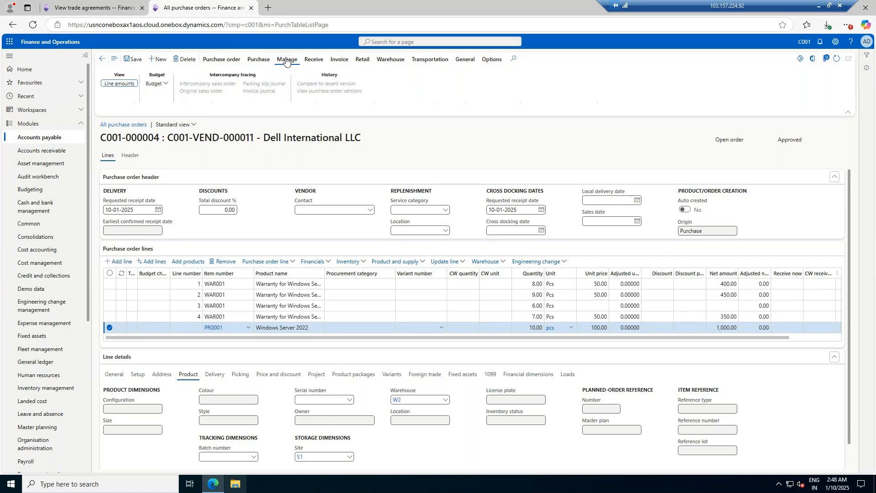
left_click(259, 60)
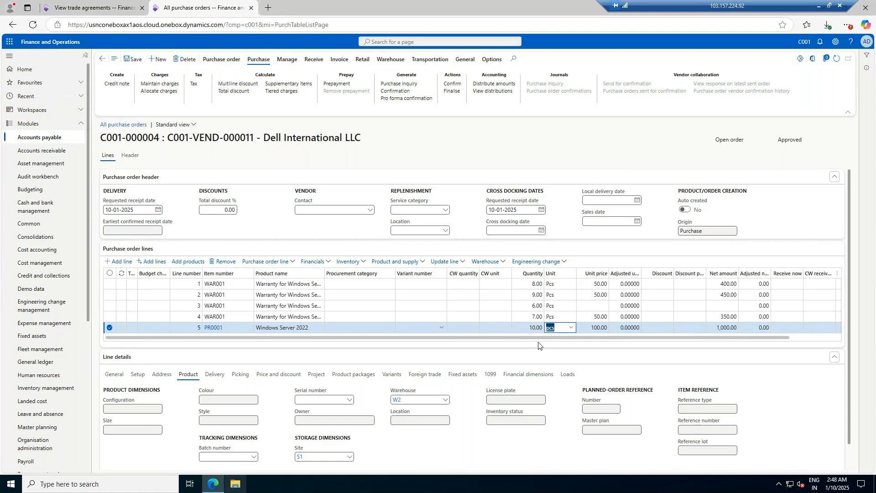
Step: Set a discount of 2.00 on the first WAR001 purchase order line
scroll(539, 345, "right", 2)
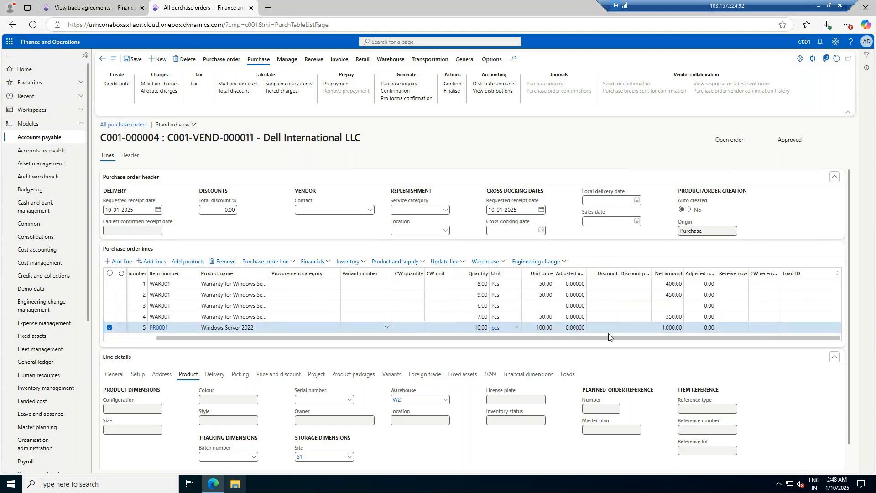
left_click(608, 282)
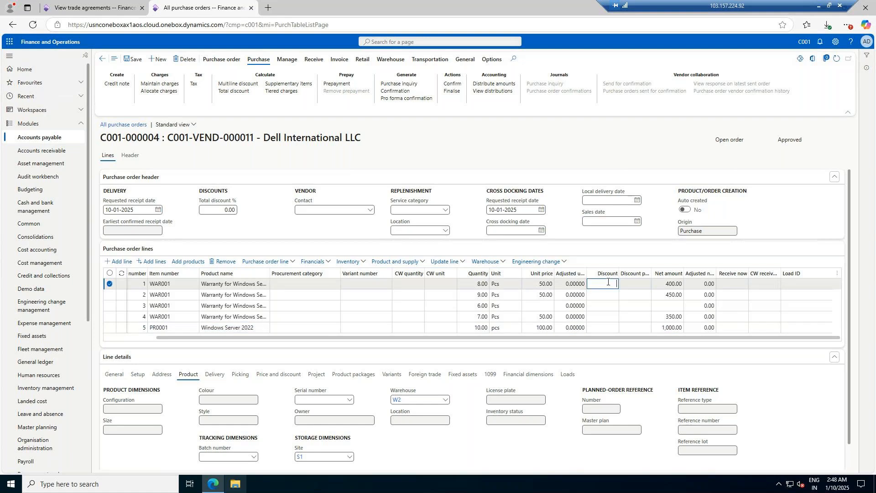
key("Tab")
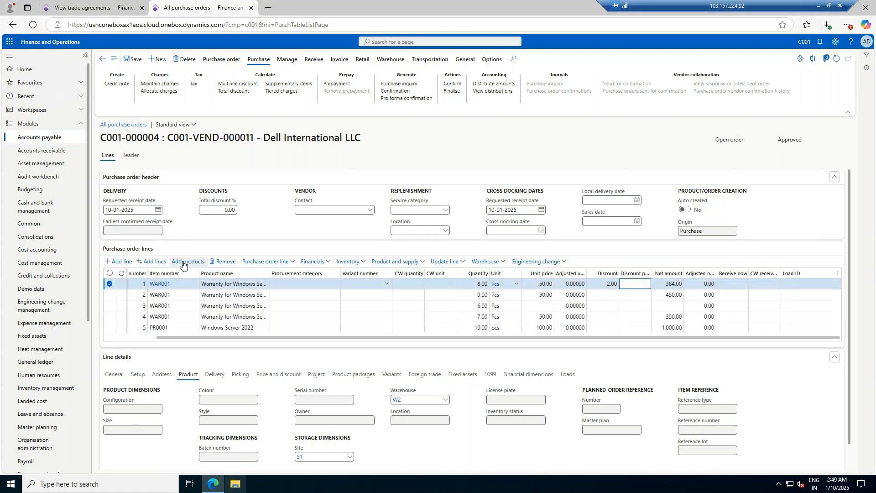
Step: Delete all existing lines from the Dell International purchase order
left_click(110, 273)
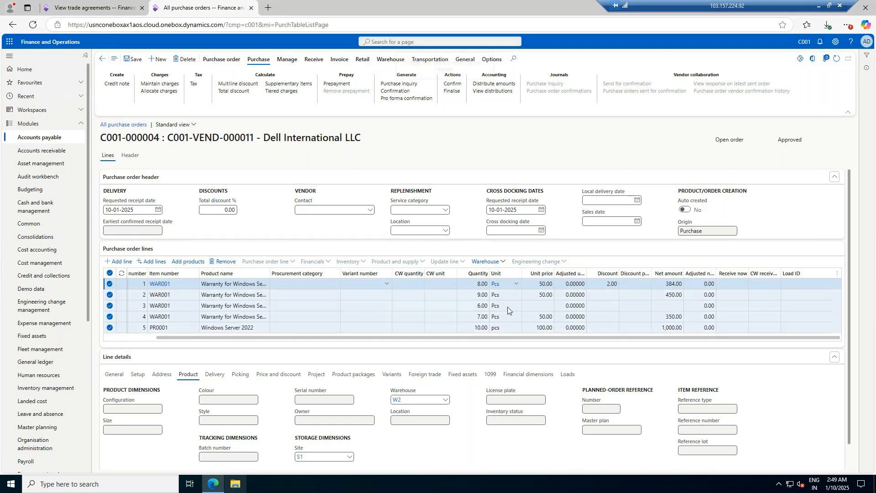
key("alt+Delete")
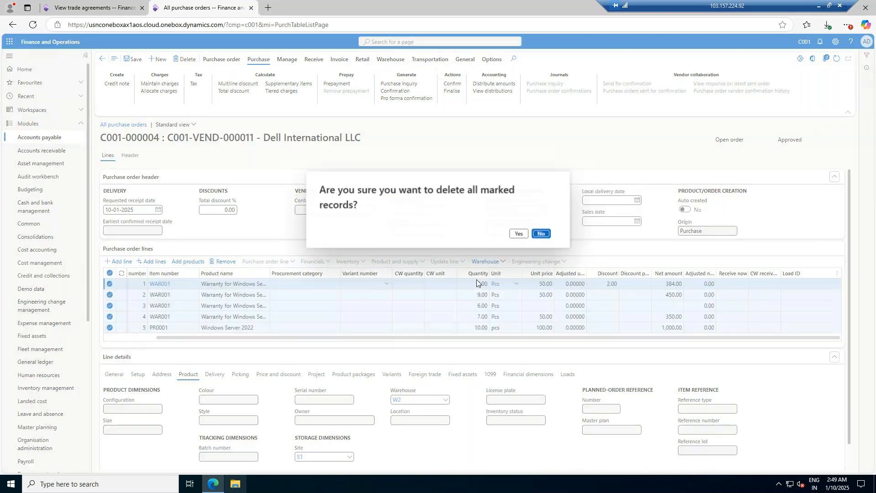
left_click(517, 233)
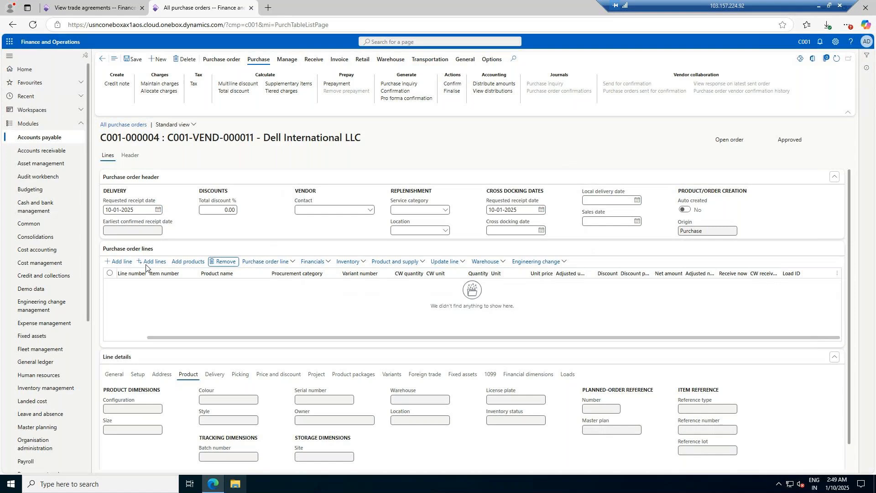
Step: Add a purchase order line for item PR0001 with a quantity of 8
left_click(130, 265)
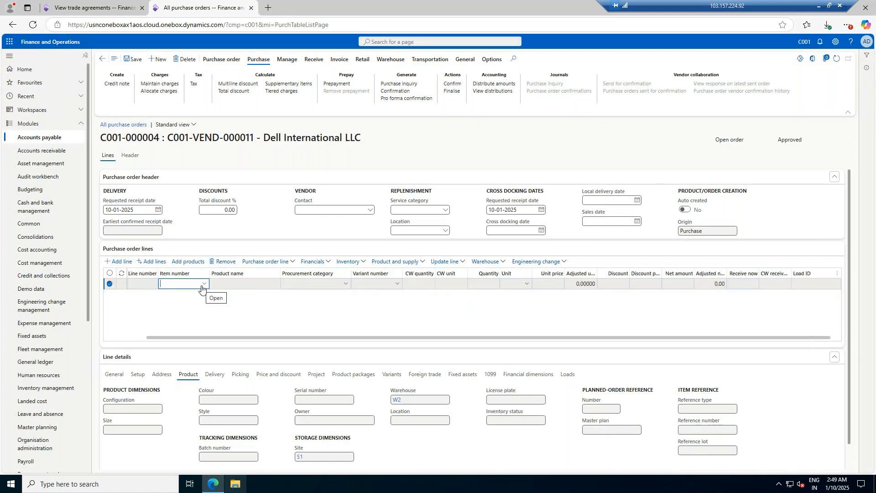
left_click(202, 286)
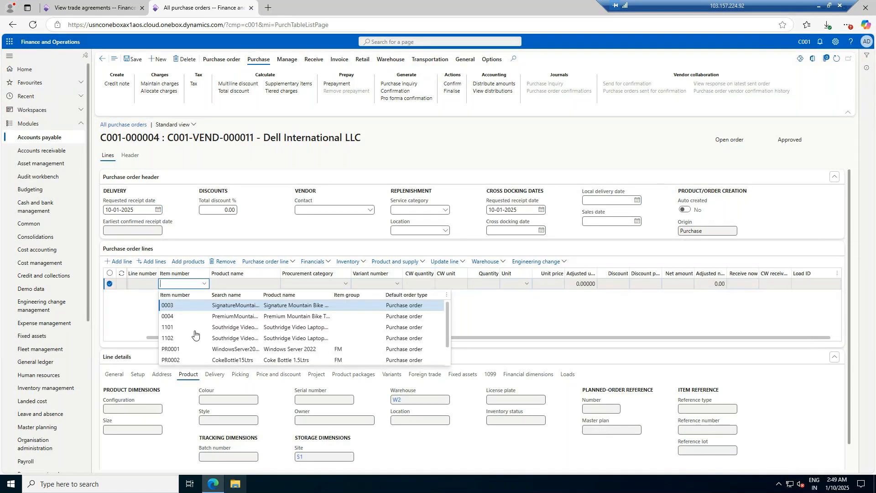
left_click(239, 350)
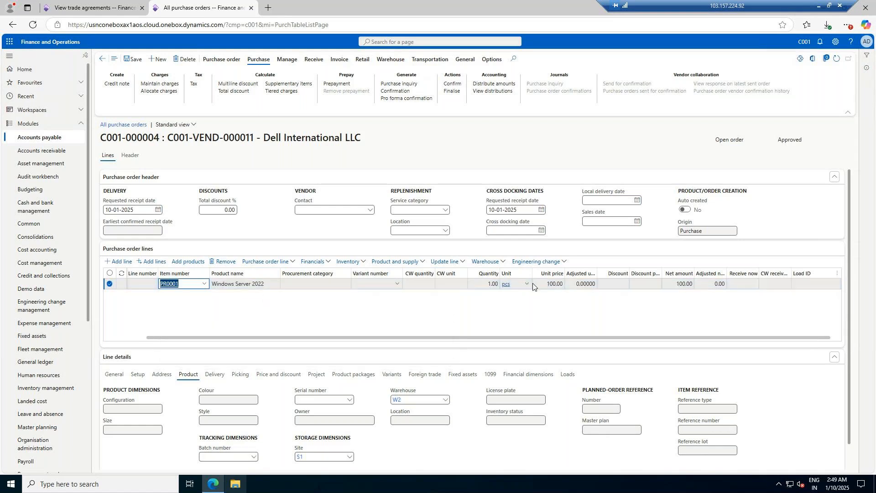
left_click(496, 284)
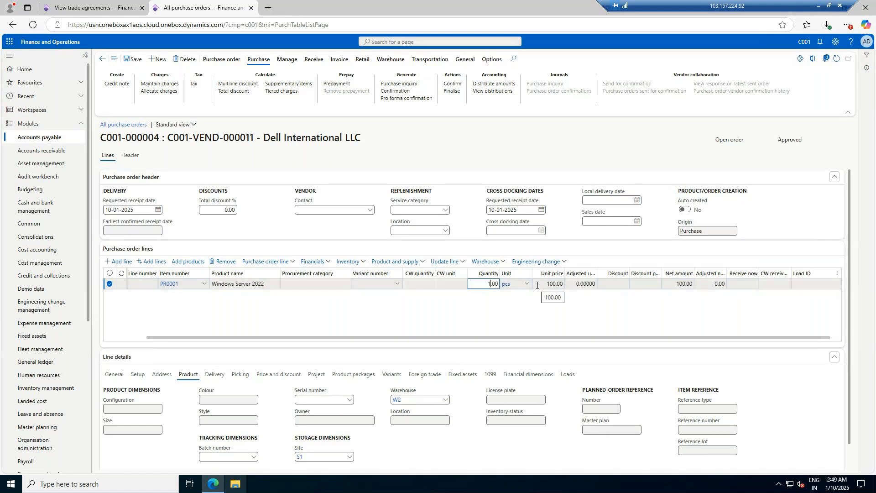
type("5")
key("Tab")
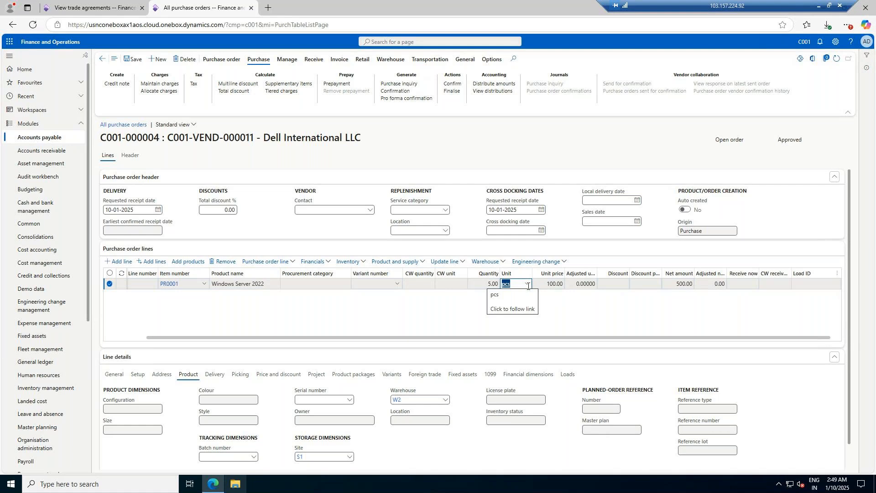
key("shift+Tab")
type("8")
key("Tab")
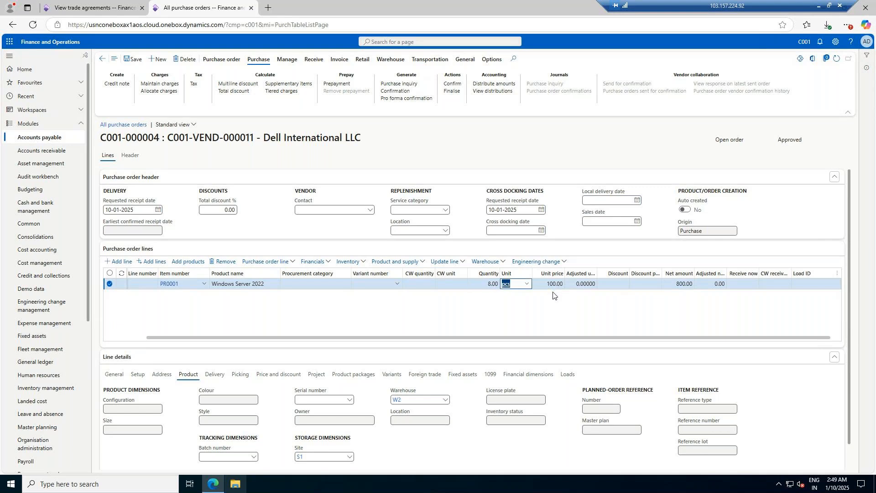
Step: Add a second line for item WAR001 with the default quantity and save the purchase order
left_click(121, 261)
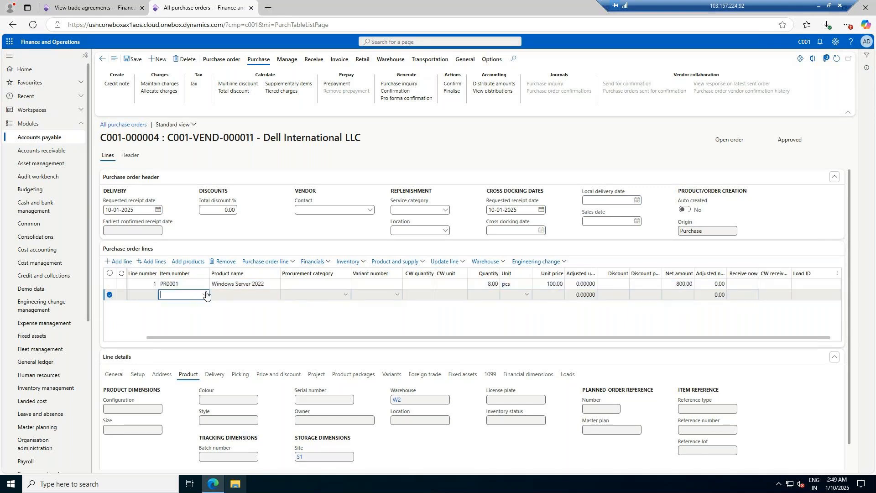
left_click(206, 294)
scroll(183, 338, "down", 3)
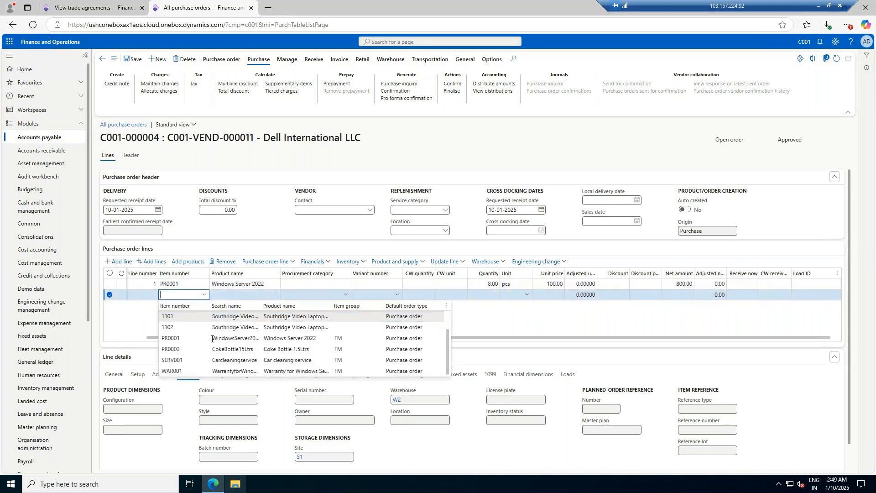
left_click(181, 372)
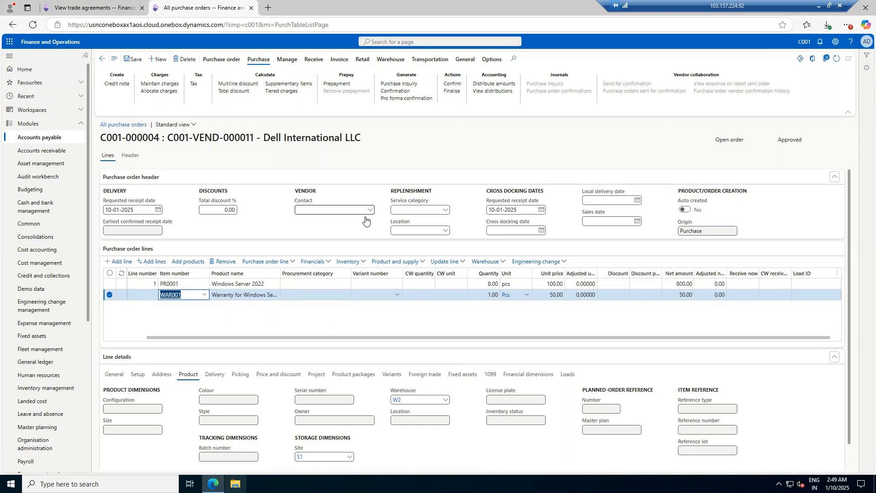
left_click(133, 60)
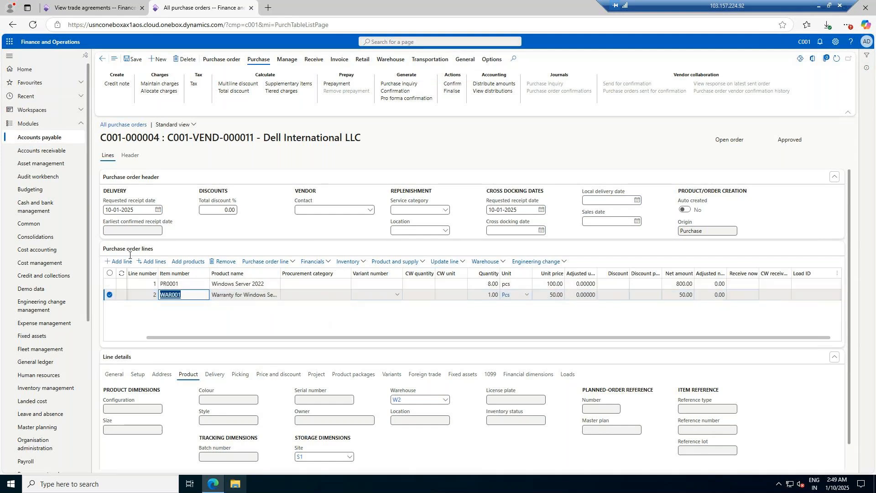
Step: Check the tracking dimension group in WAR001's released product details, and return to the purchase order
left_click(96, 8)
left_click(102, 59)
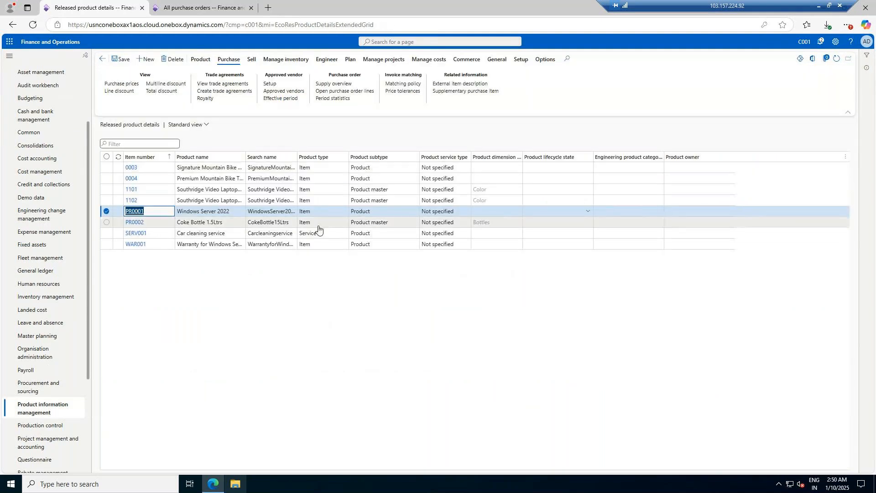
left_click(203, 245)
left_click(133, 244)
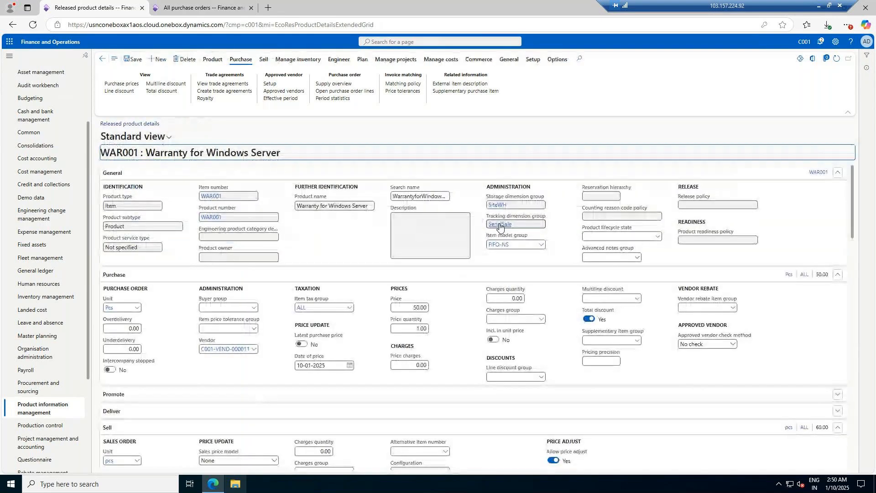
left_click(102, 58)
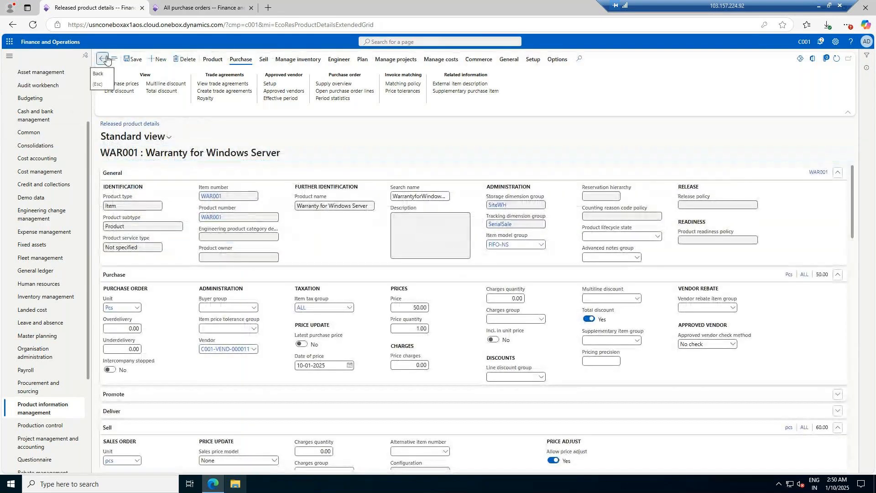
left_click(211, 211)
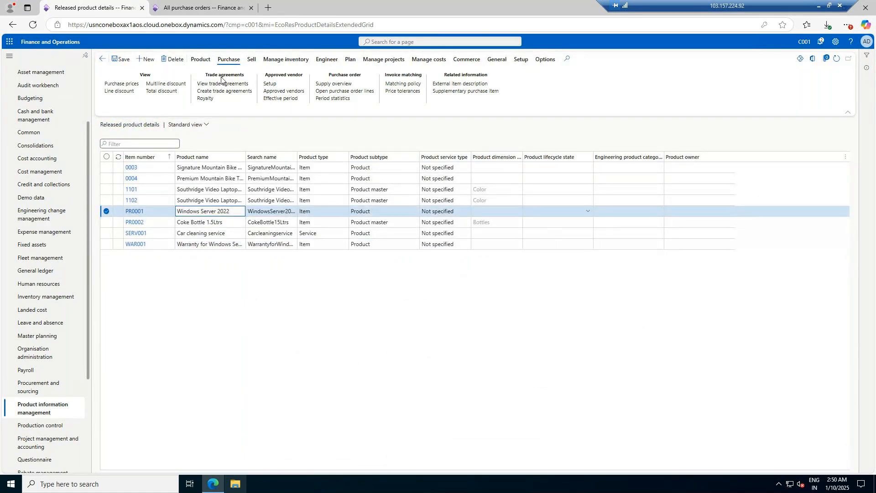
left_click(138, 211)
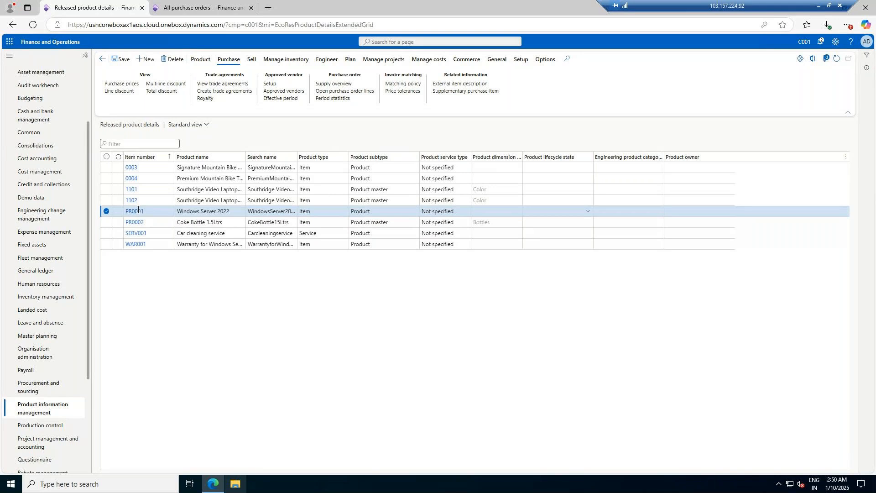
key("ctrl+Tab")
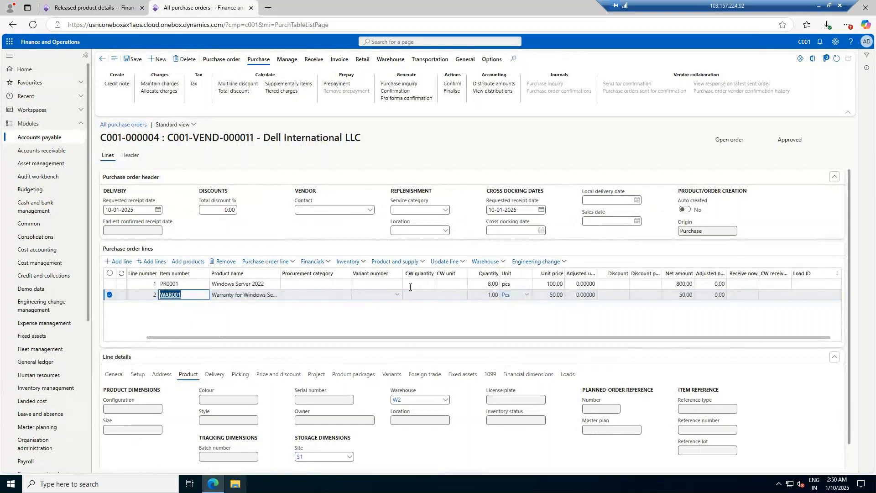
Step: Assign batch number B1 to the PR0001 purchase order line
left_click(235, 285)
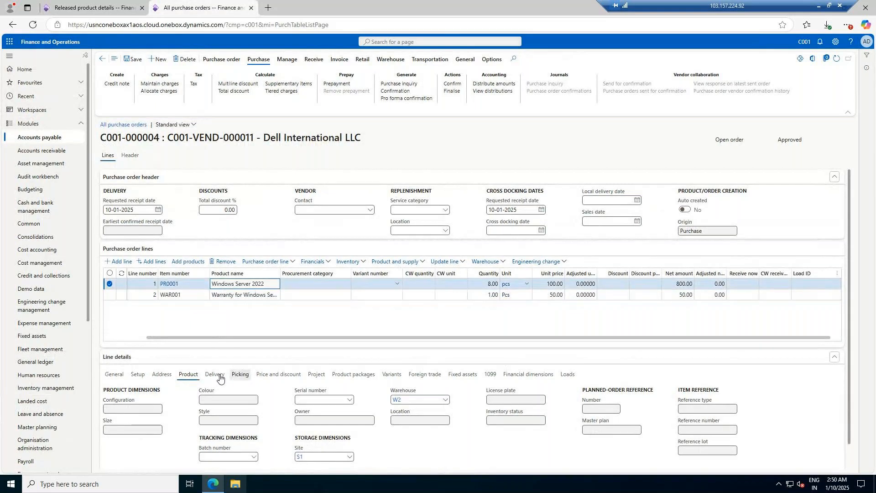
left_click(253, 456)
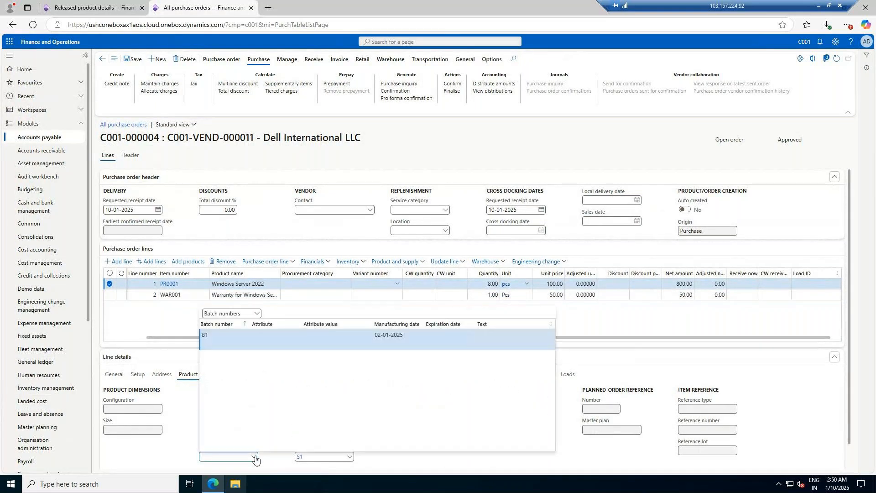
left_click(205, 336)
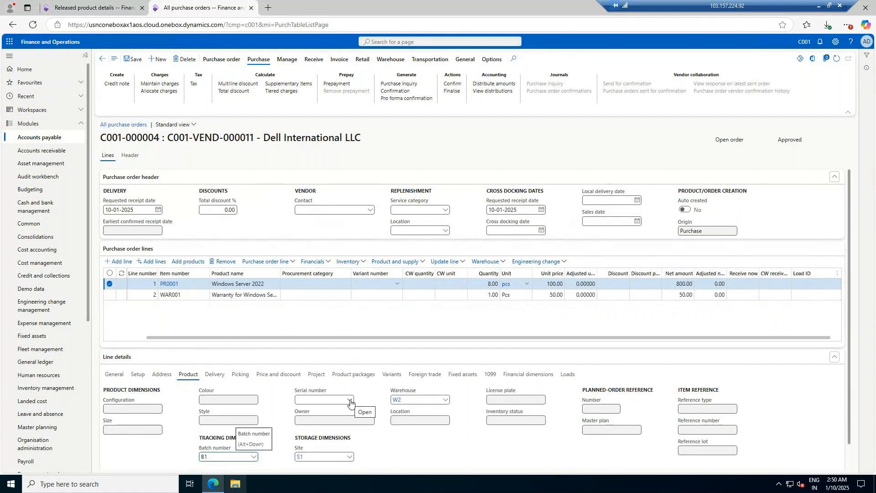
Step: Open registration for the PR0001 line and create serial numbers 1 to 8 in the format SR/JAN/#####
left_click(461, 264)
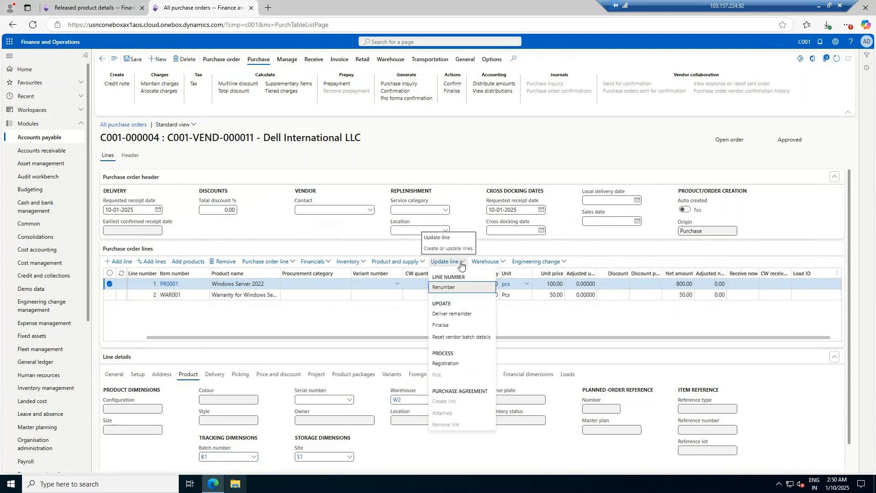
left_click(451, 366)
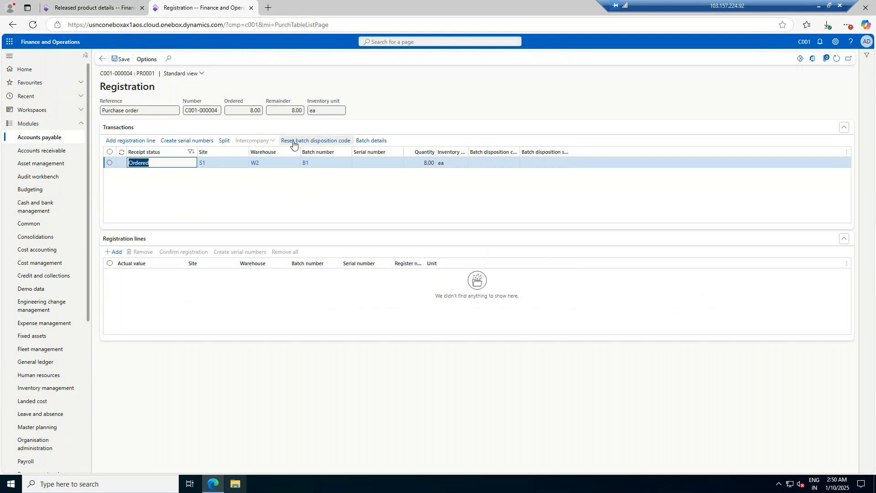
left_click(190, 142)
left_click(760, 137)
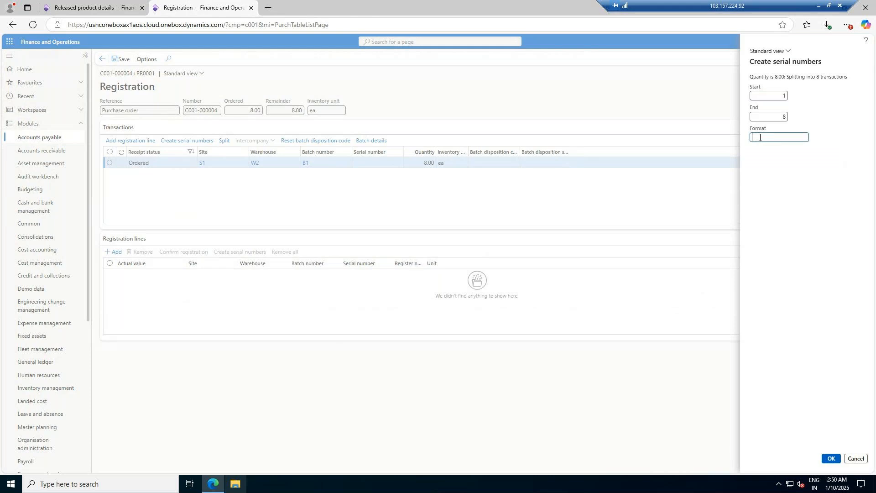
type("SR/JAN/#####")
left_click(831, 459)
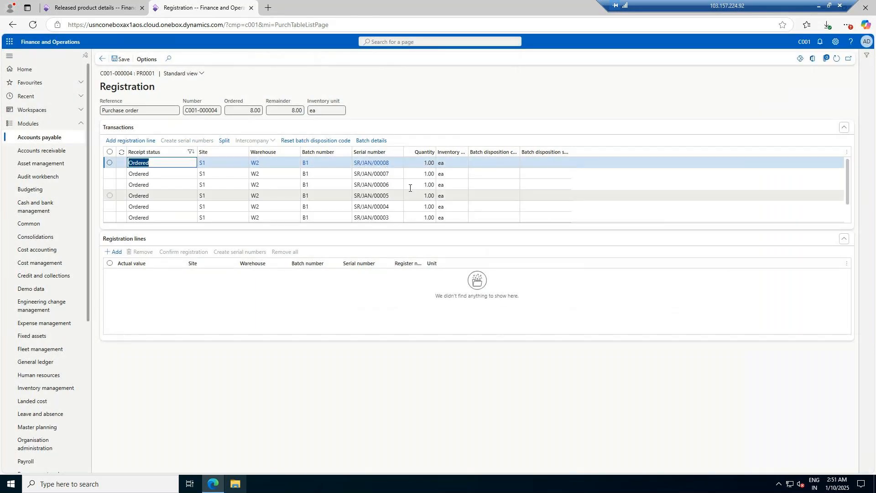
Step: Add registration lines for all serial-numbered PR0001 transactions, confirm the registration, and return to the purchase order
scroll(410, 188, "down", 1)
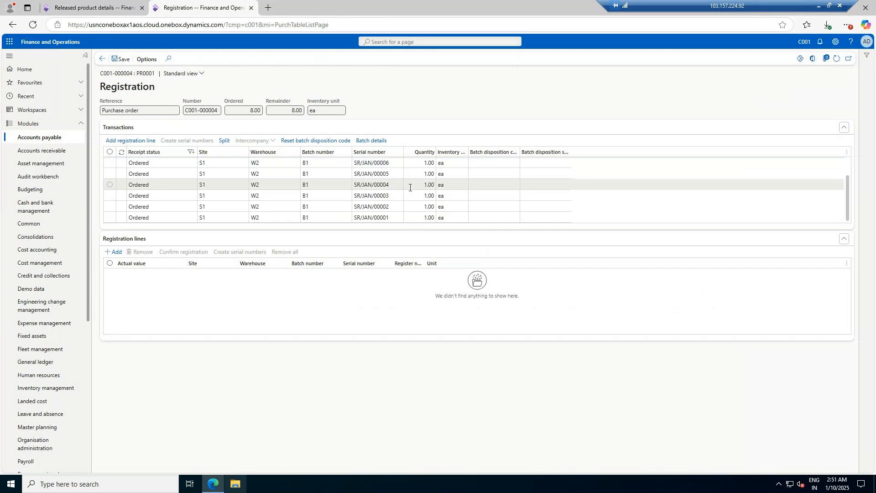
left_click(121, 141)
left_click(121, 140)
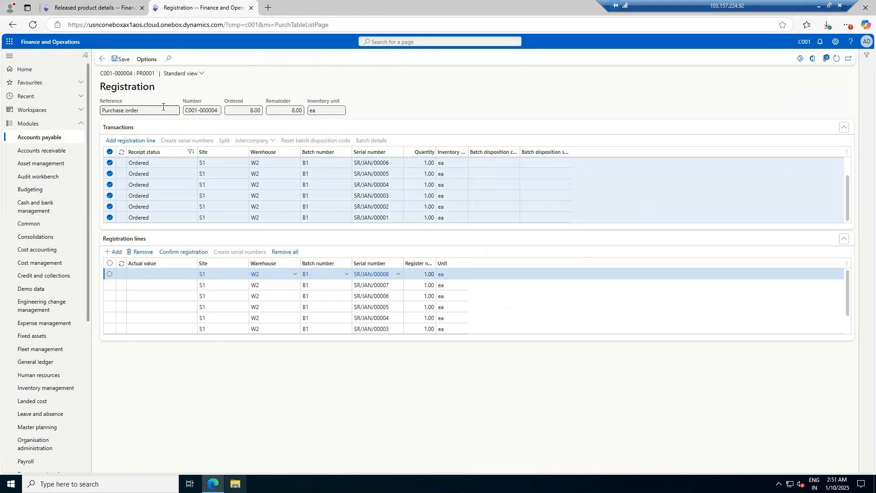
left_click(183, 253)
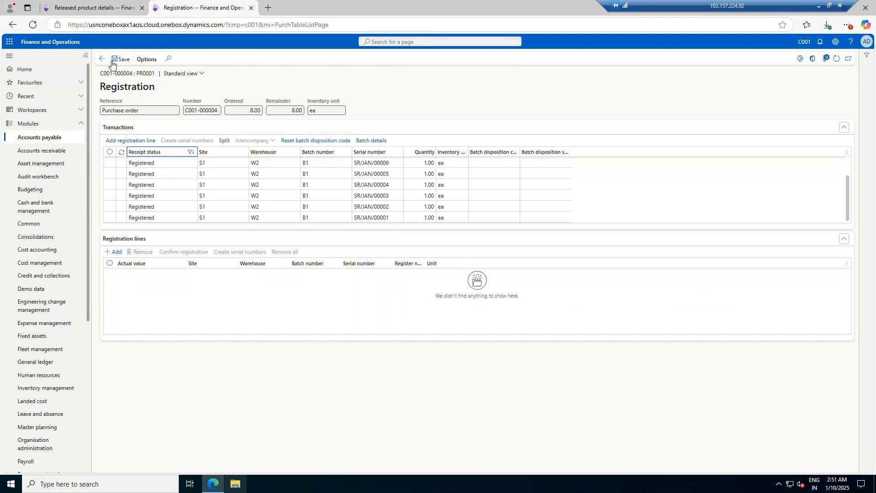
left_click(112, 60)
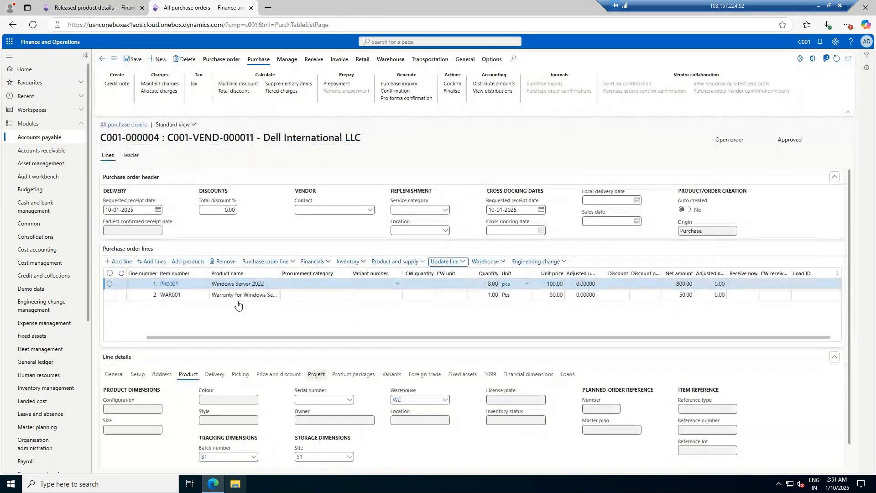
Step: Check the tax transactions with the WAR001 purchase order line selected
left_click(238, 295)
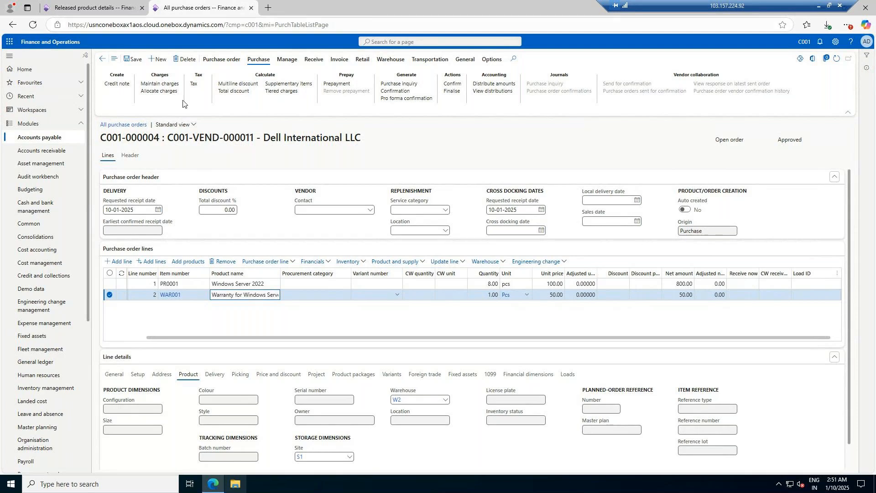
left_click(194, 84)
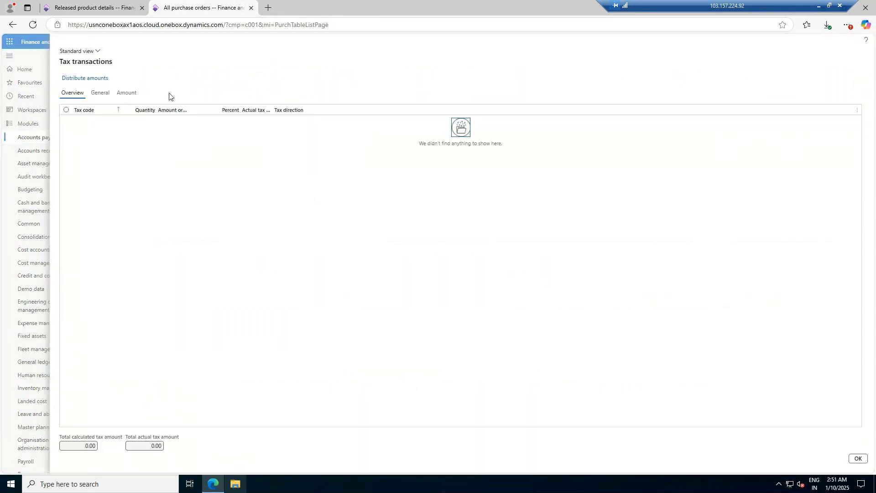
left_click(858, 458)
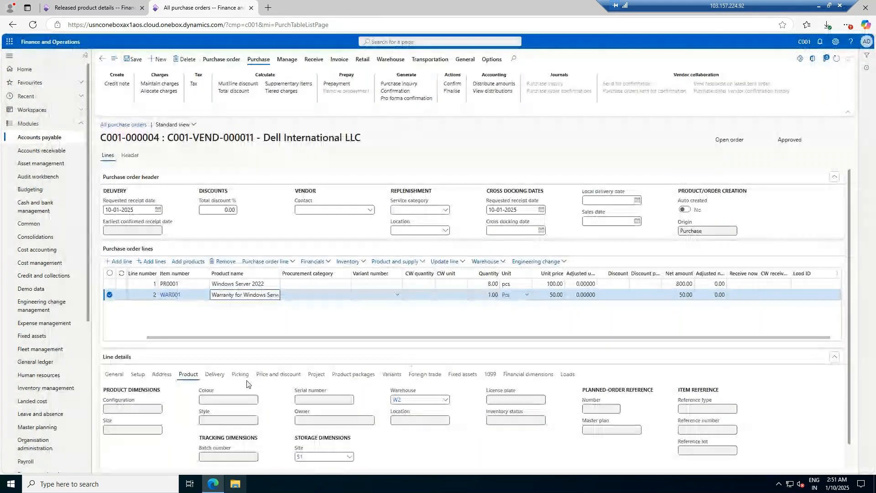
Step: Set the tax group of the WAR001 line to CA and check the resulting tax transactions
left_click(279, 376)
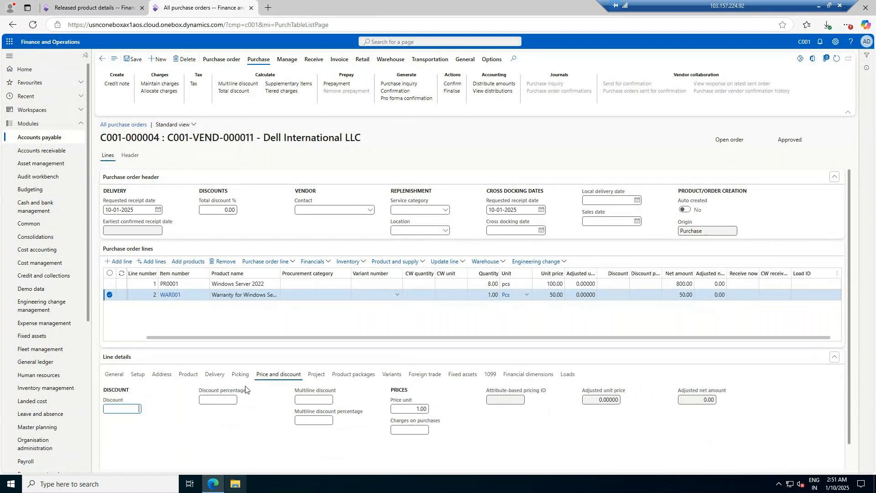
left_click(115, 374)
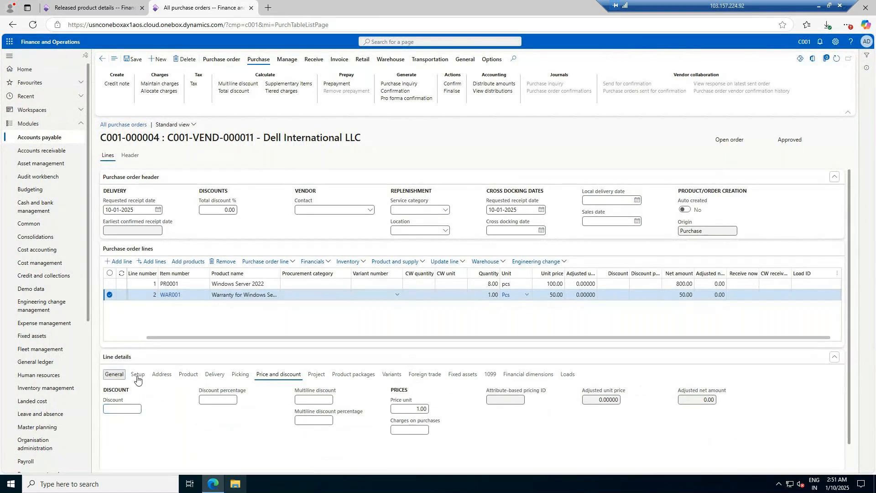
left_click(186, 375)
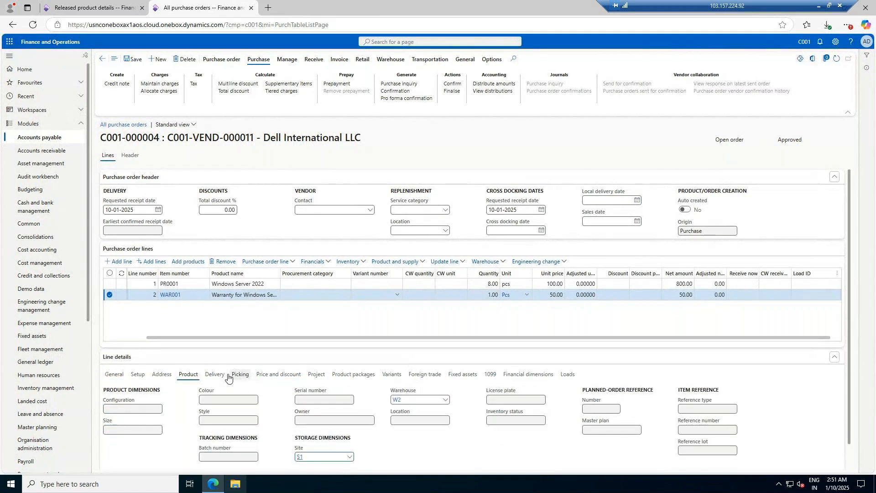
left_click(138, 375)
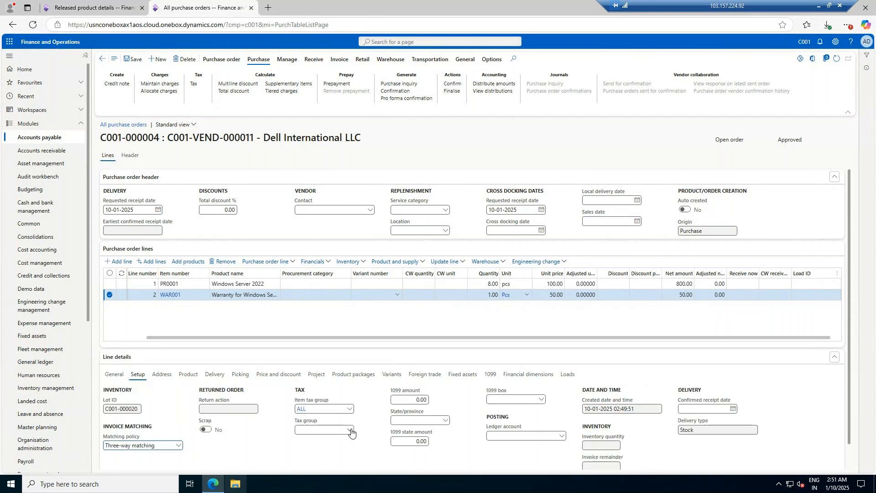
left_click(350, 430)
left_click(307, 365)
left_click(194, 84)
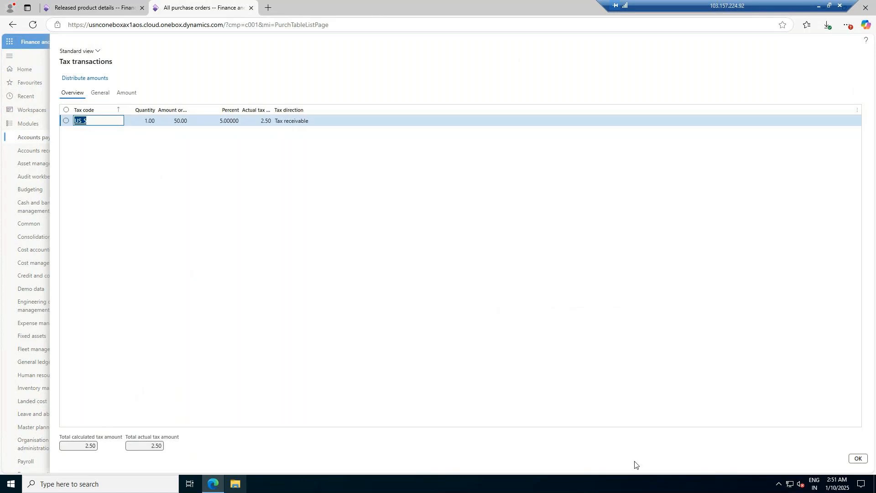
left_click(858, 459)
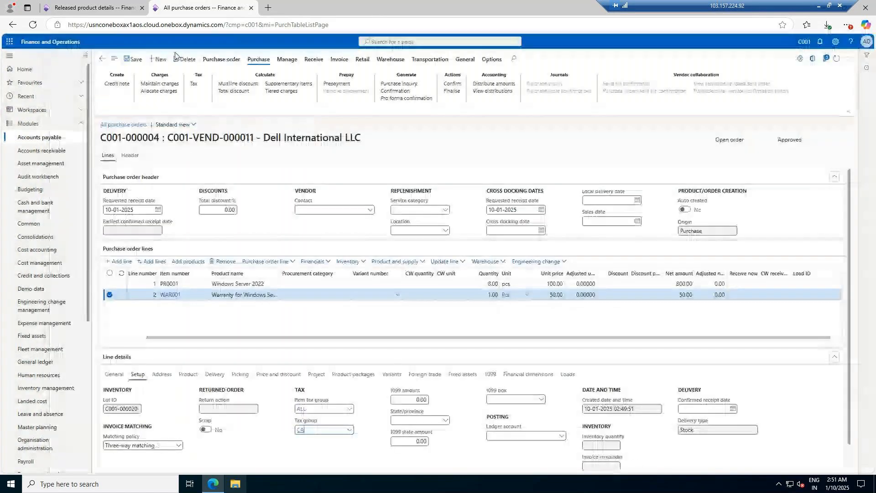
Step: Select the PR0001 line and review the purchase order totals, including tax
left_click(258, 284)
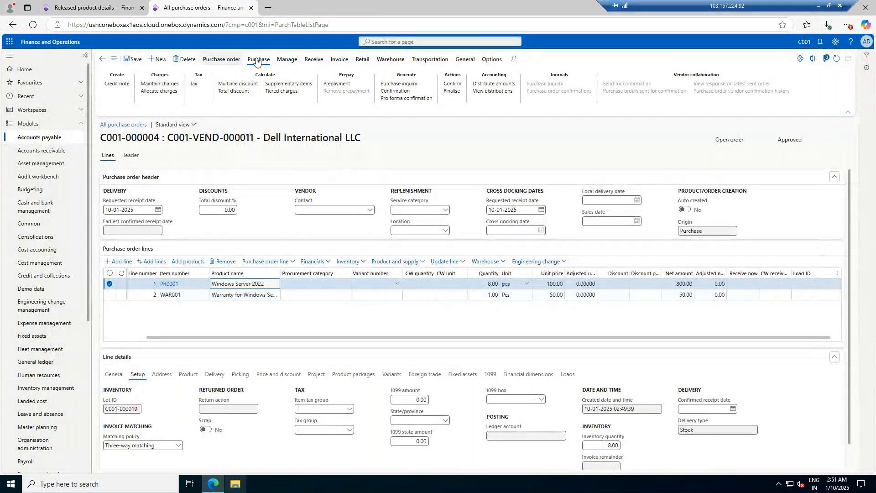
left_click(222, 59)
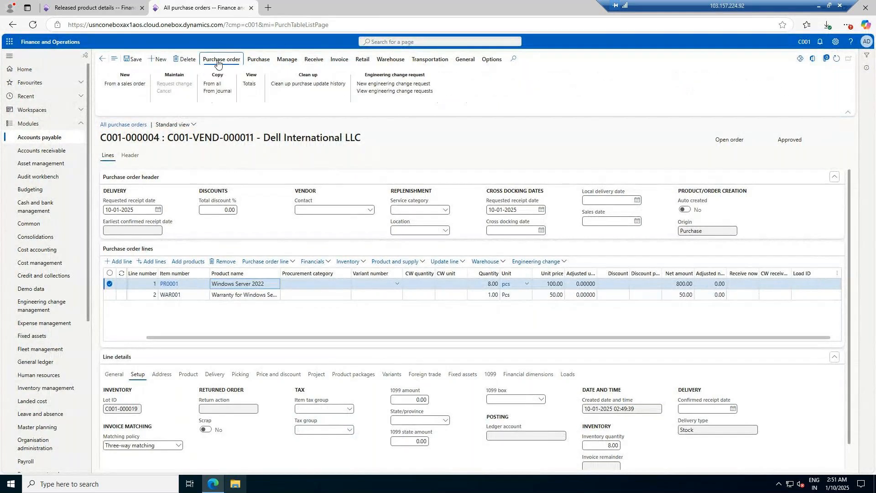
left_click(249, 84)
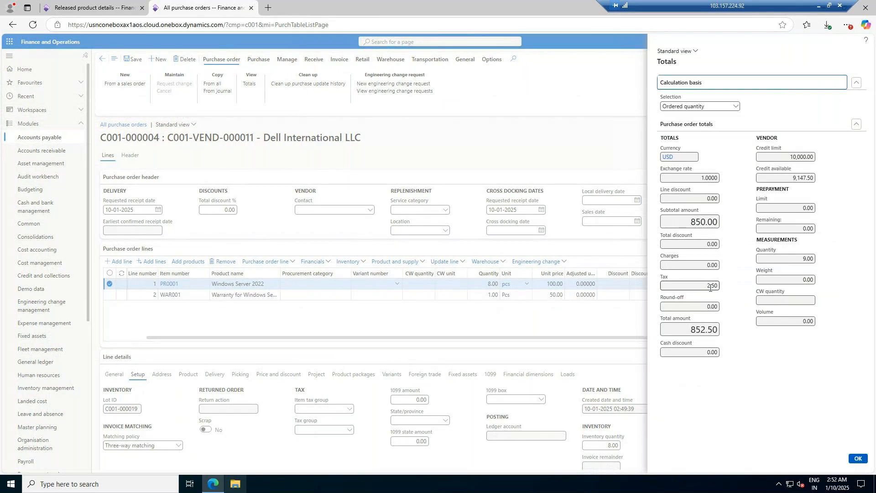
left_click(858, 458)
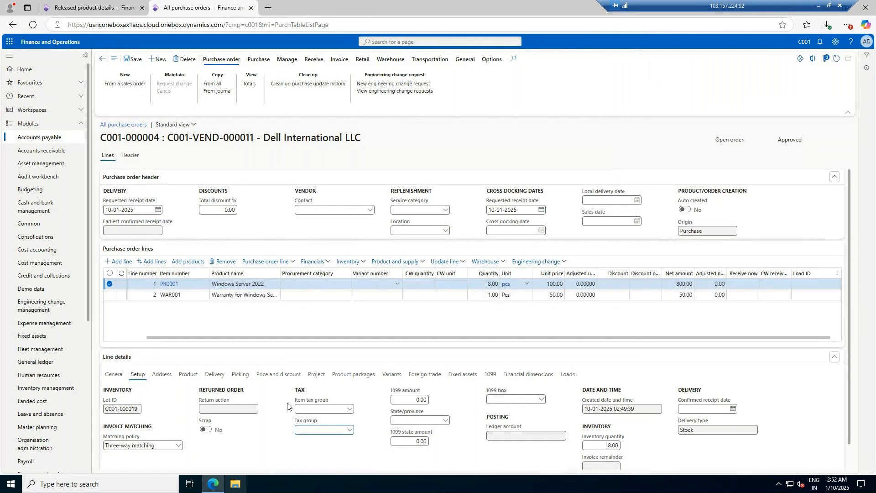
Step: Set the PR0001 line's item tax group to ALL and its tax group to CA
left_click(351, 409)
left_click(323, 343)
left_click(349, 430)
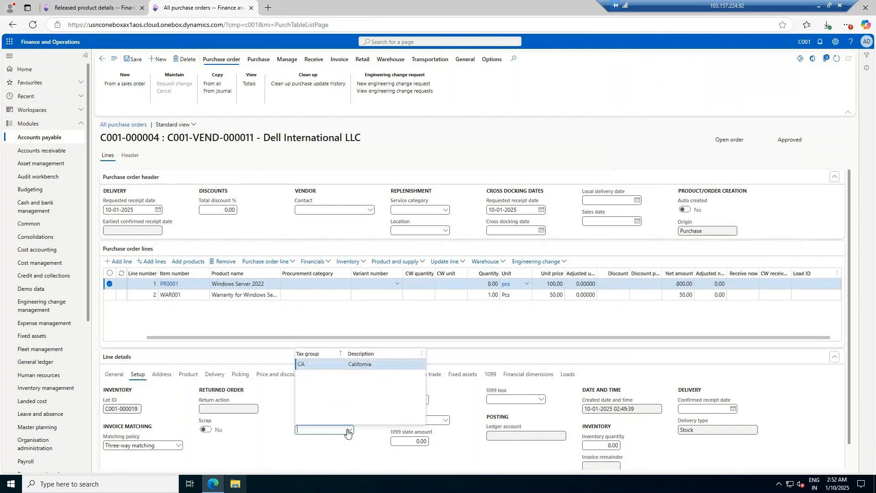
left_click(319, 365)
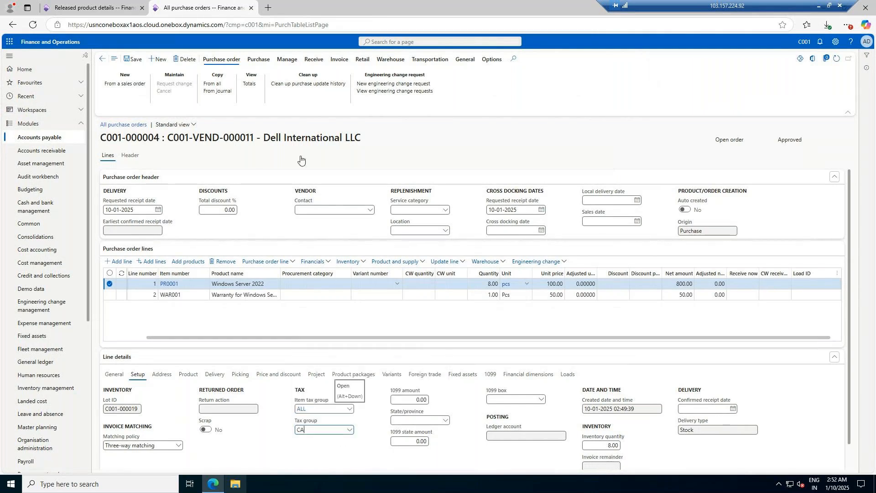
Step: Review the purchase order totals and the tax transactions for both lines
left_click(250, 84)
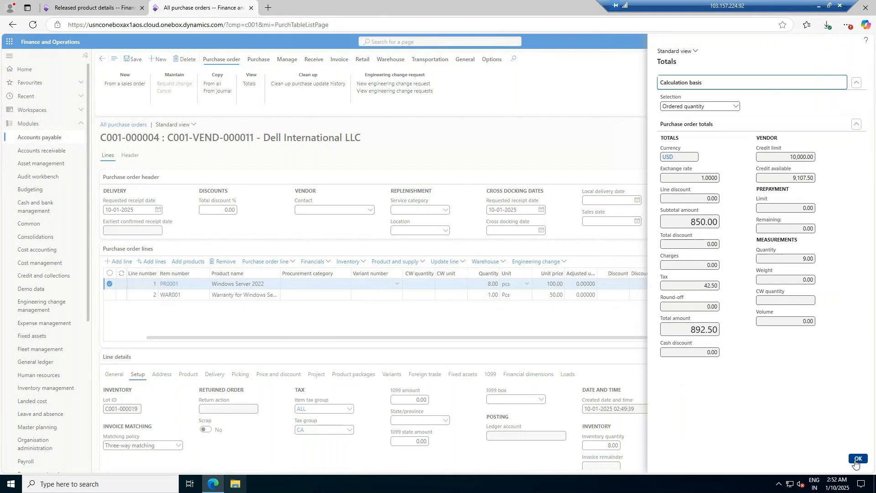
left_click(738, 433)
key("Escape")
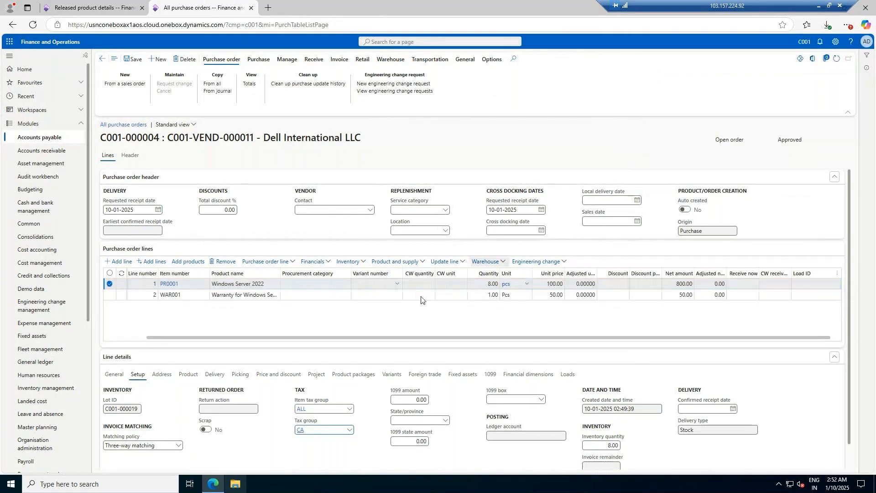
left_click(259, 60)
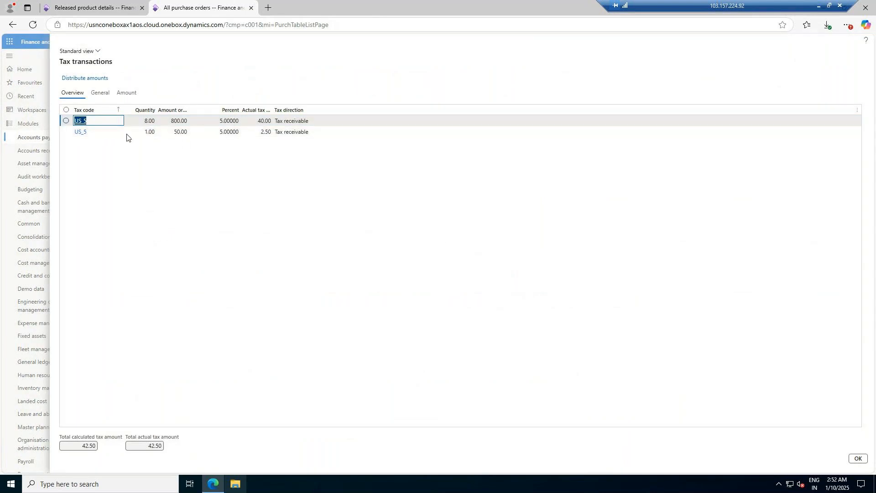
left_click(858, 459)
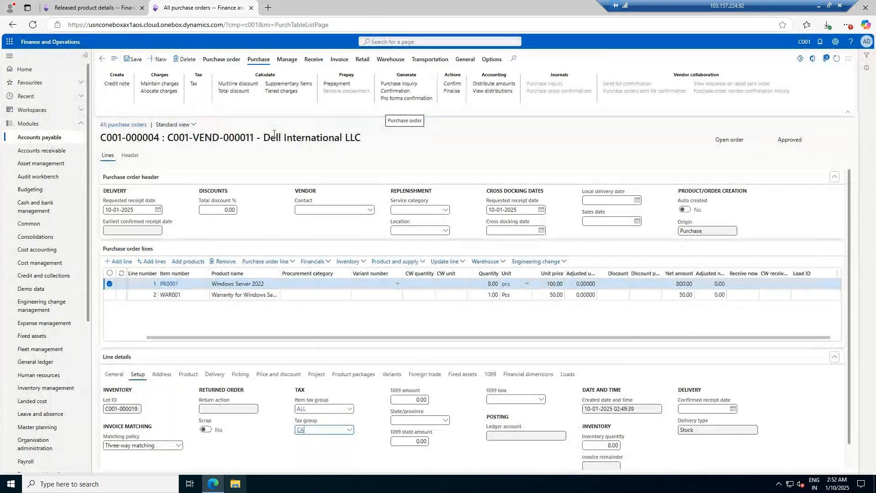
Step: Set the total discount in the purchase order header to 15% and save the order
left_click(222, 213)
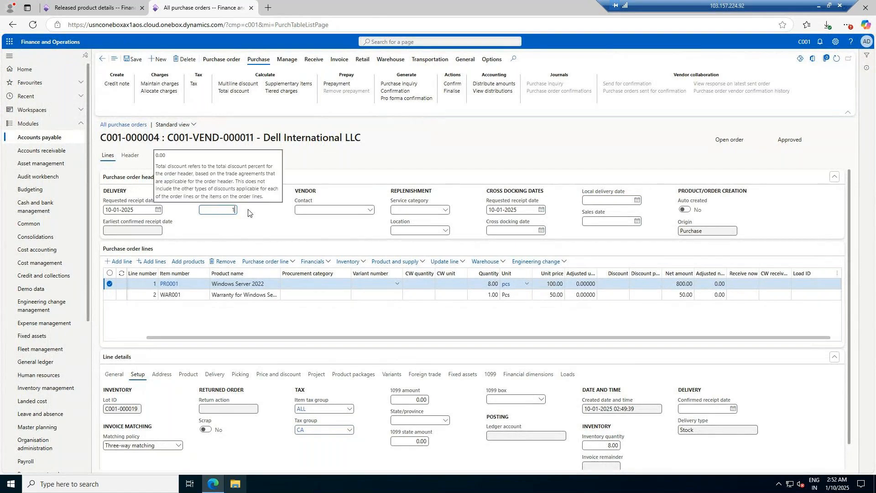
type("15")
left_click(131, 60)
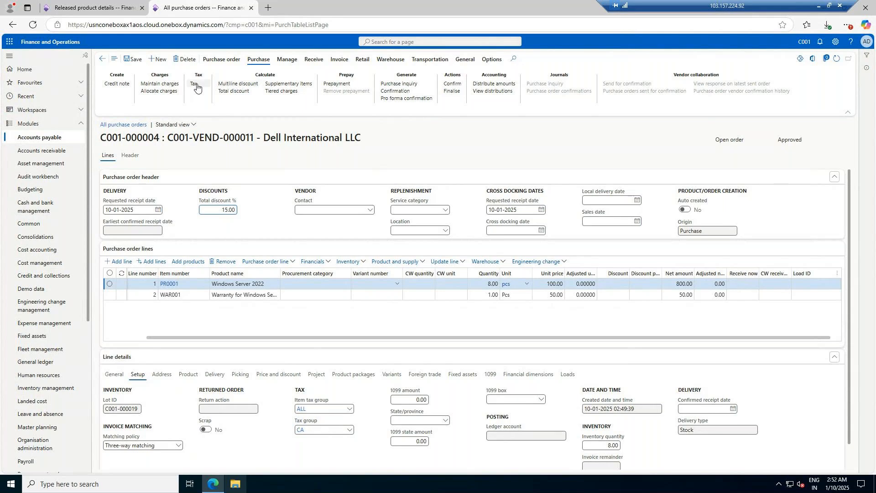
Step: Review the total discount, tax and total amount in the purchase order totals
left_click(221, 60)
left_click(250, 84)
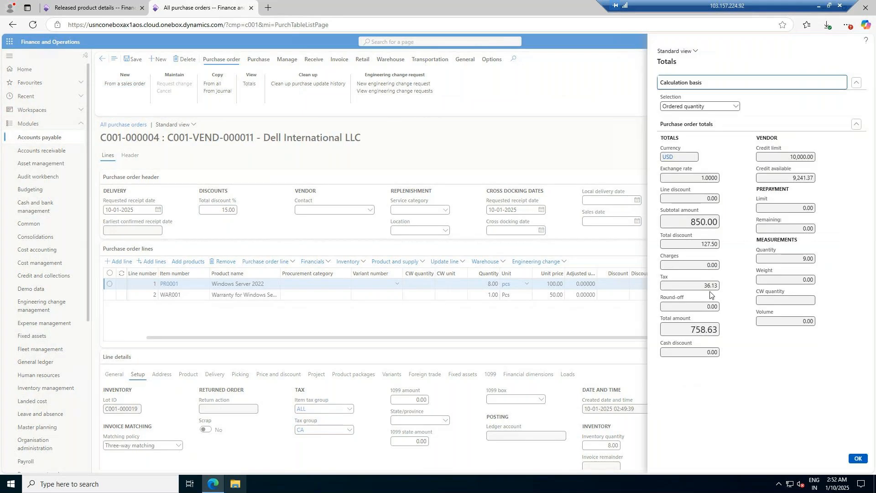
left_click(693, 244)
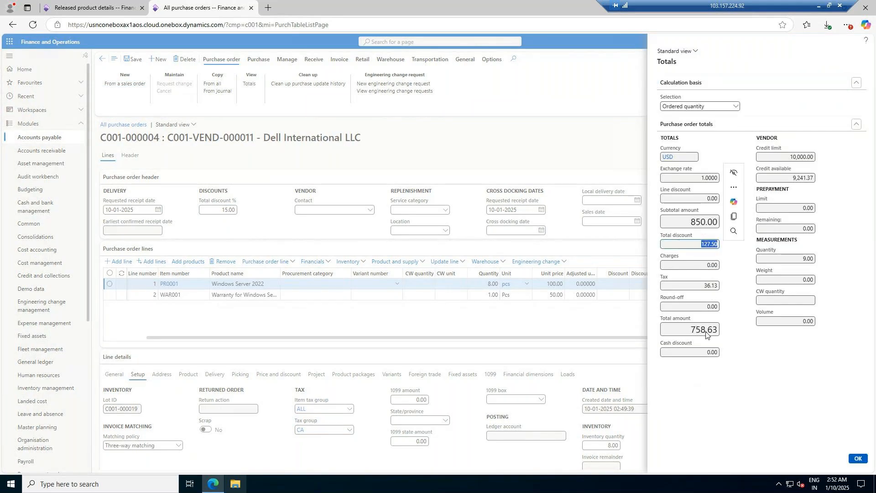
left_click(685, 329)
left_click(774, 381)
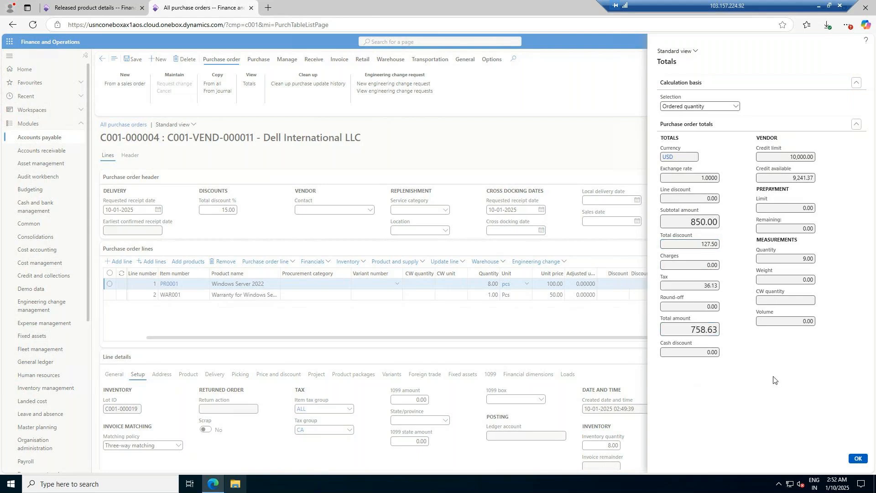
left_click(858, 462)
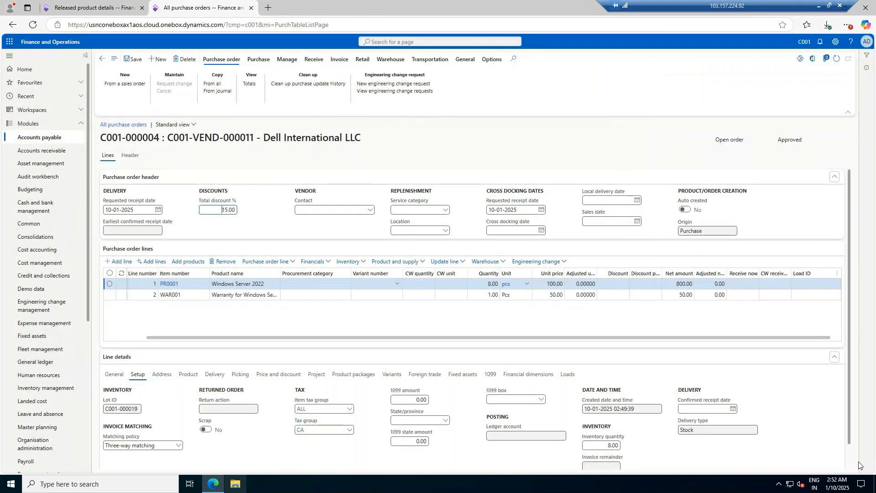
Step: Enter a line discount amount of 5.00 in the PR0001 line's price and discount details
left_click(188, 374)
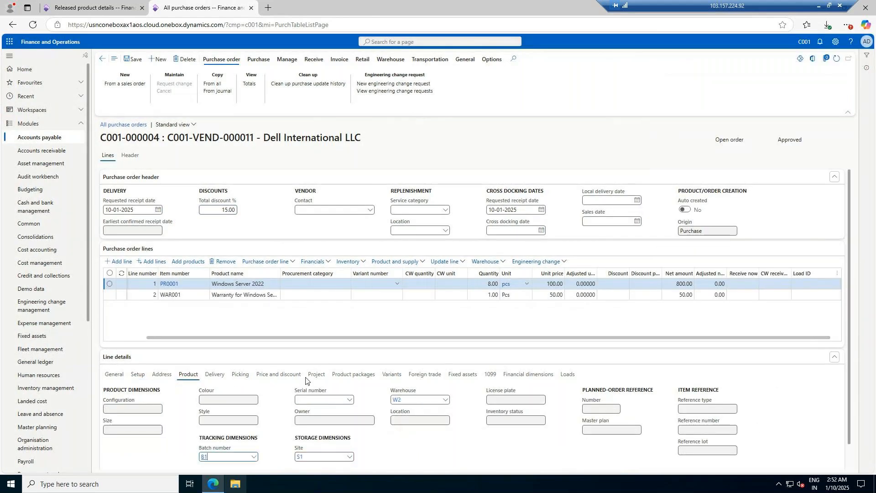
left_click(274, 375)
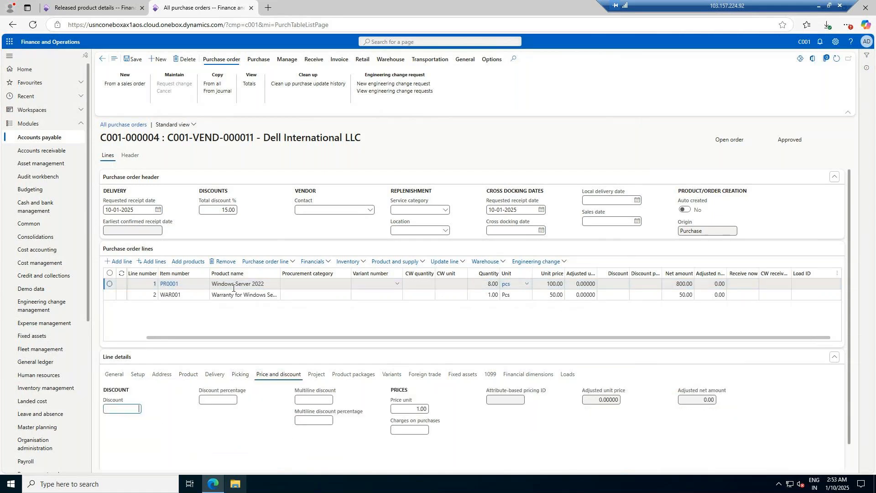
left_click(221, 210)
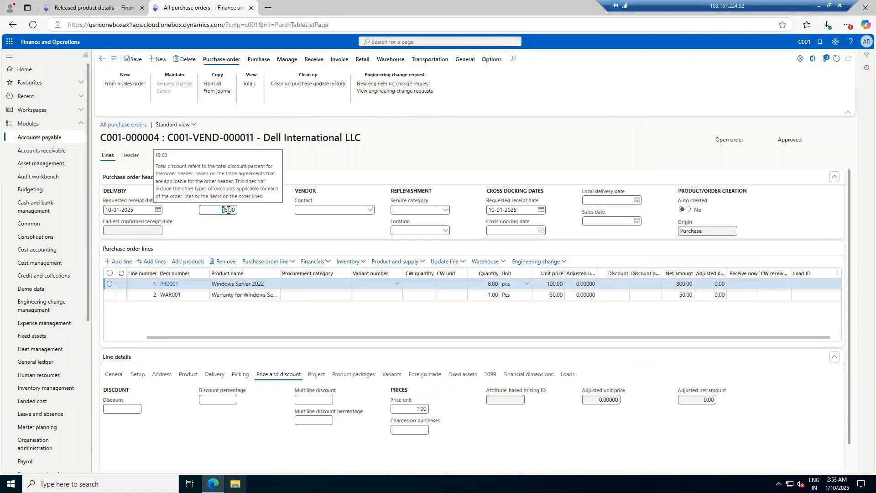
left_click(135, 410)
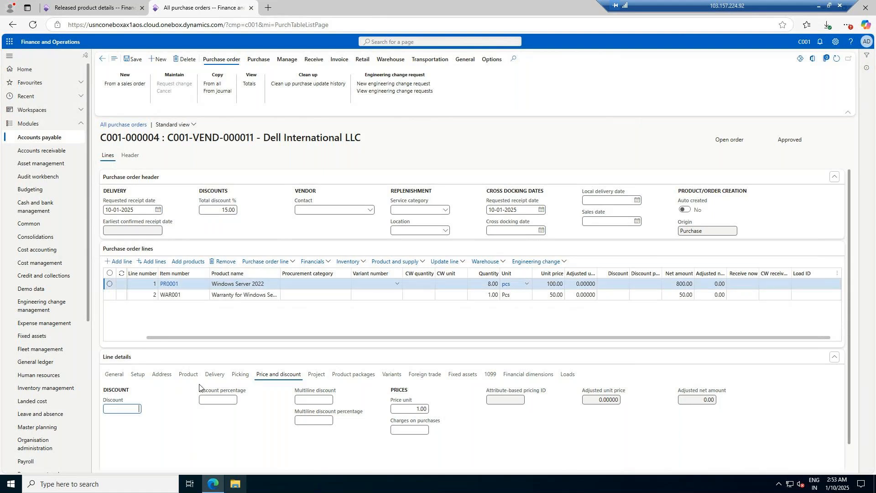
type("5")
key("Tab")
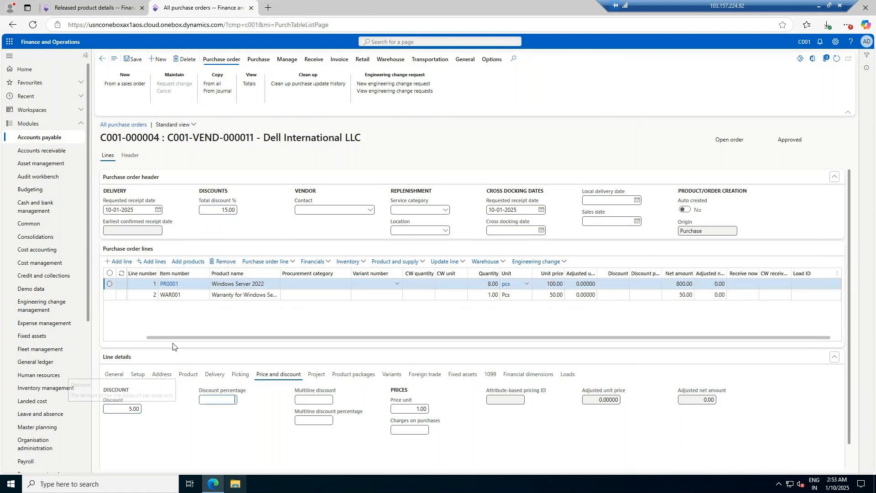
Step: Clear the PR0001 line's discount amount, set its discount percentage to 5, and review the order totals
left_click(112, 409)
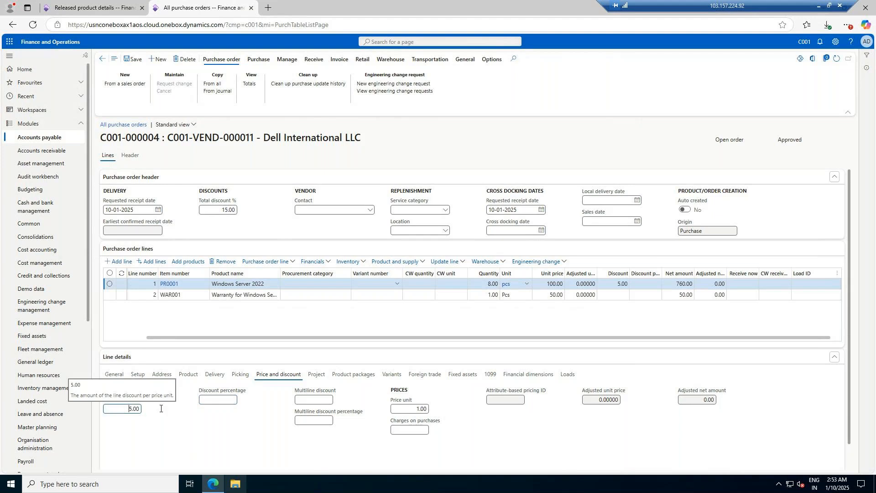
left_click_drag(161, 408, 169, 413)
key("BackSpace")
key("Tab")
type("5")
key("Tab")
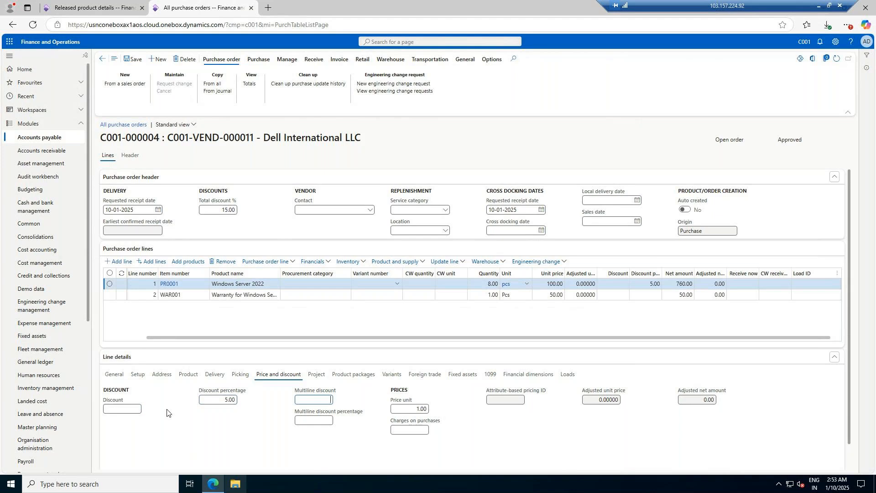
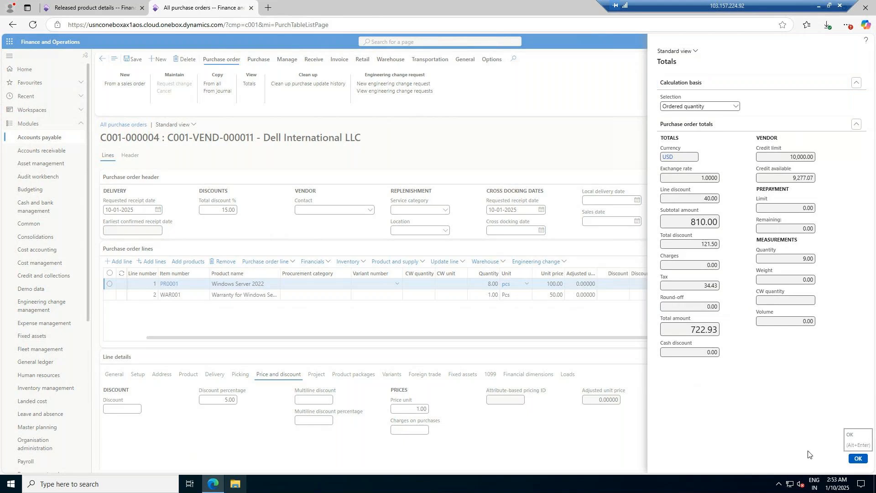
left_click(858, 458)
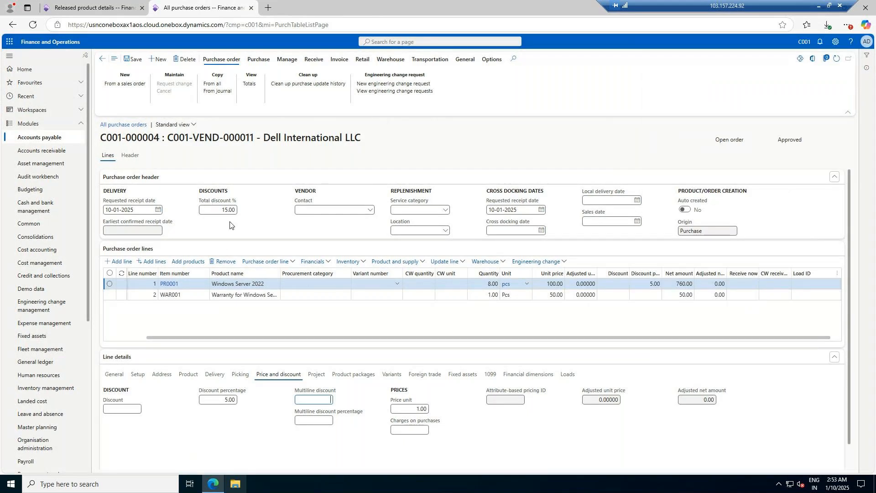
Step: Set the WAR001 line's discount percentage to 2 and review the purchase order totals
left_click(258, 296)
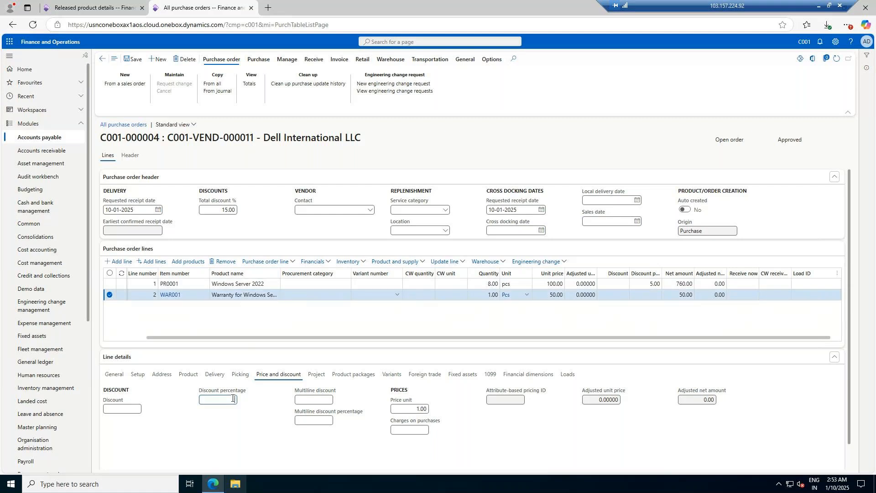
type("2")
left_click(244, 454)
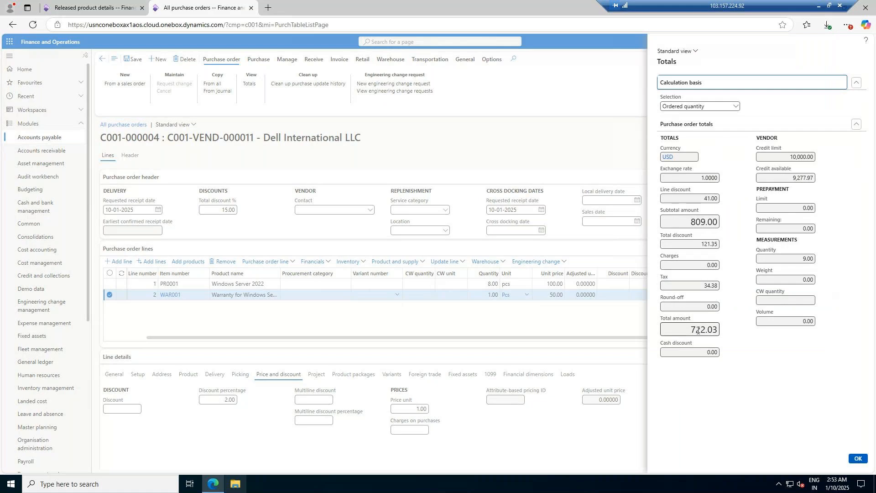
left_click(860, 459)
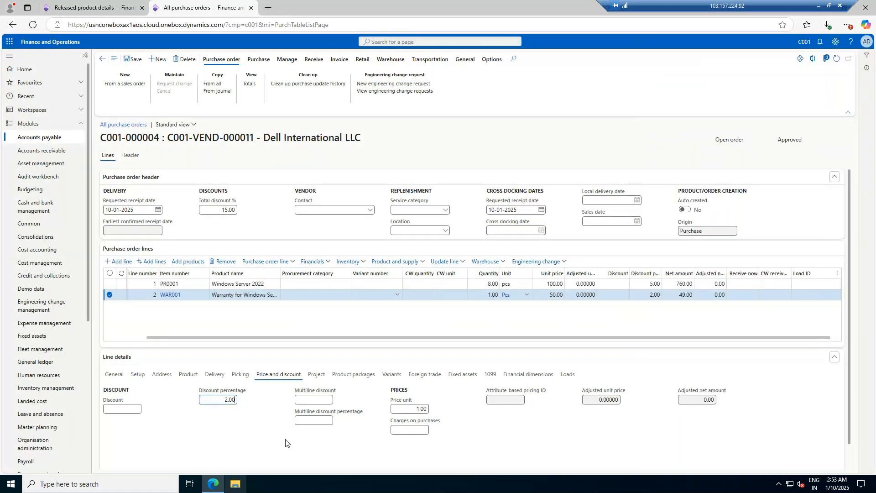
Step: Change the WAR001 line's discount percentage to 20 and review the purchase order totals
type("0")
left_click(248, 84)
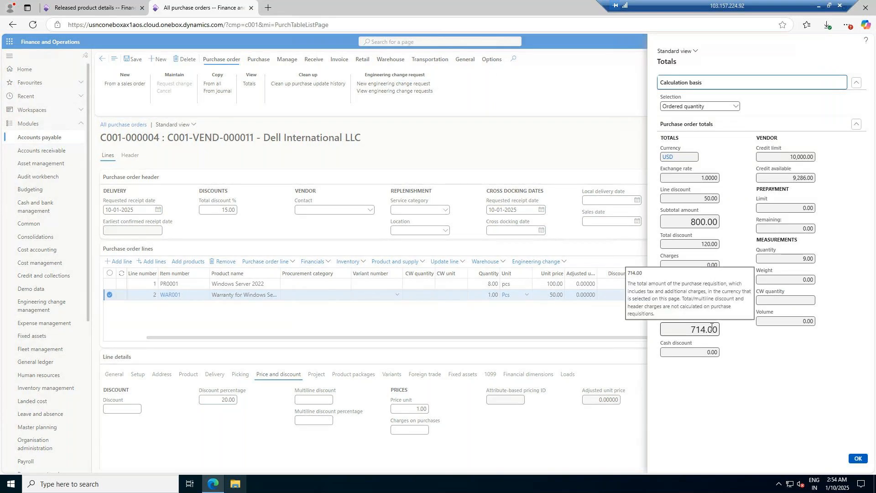
left_click(857, 461)
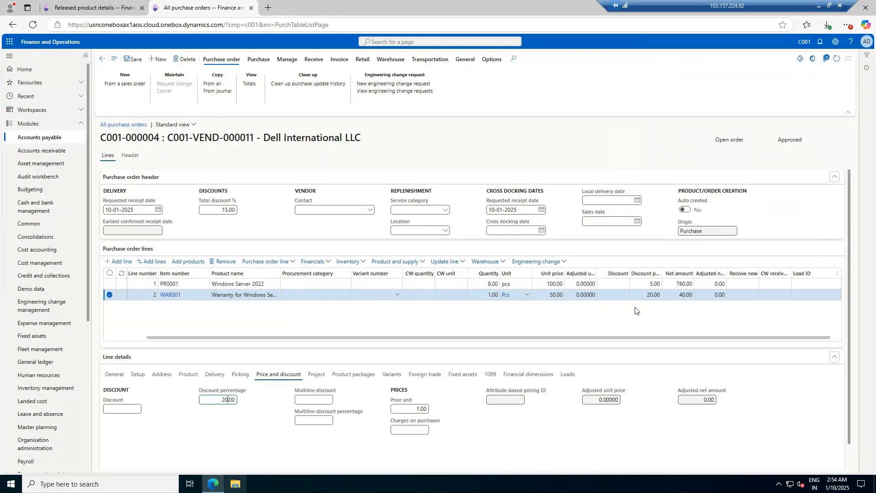
Step: Clear the WAR001 line's discount percentage and review the purchase order totals
left_click(236, 400)
key("BackSpace")
left_click(251, 85)
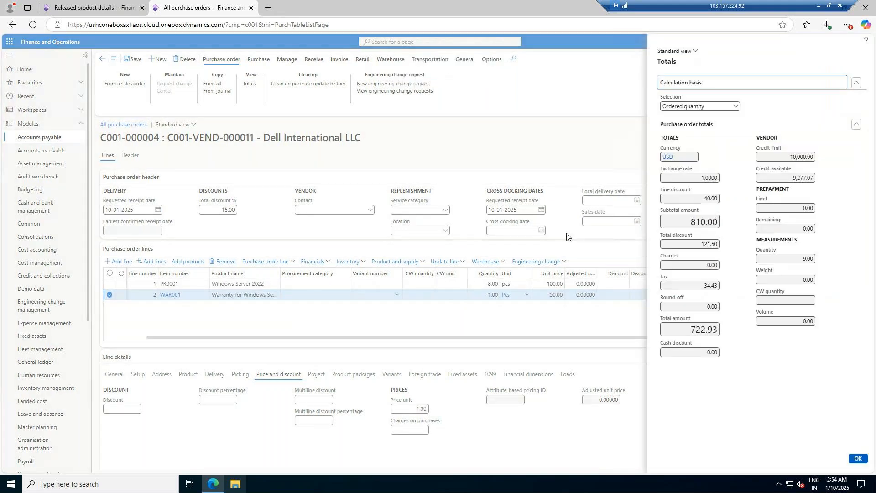
left_click(858, 458)
Step: Set the WAR001 line's multiline discount percentage to 25 and check the order totals
left_click(312, 420)
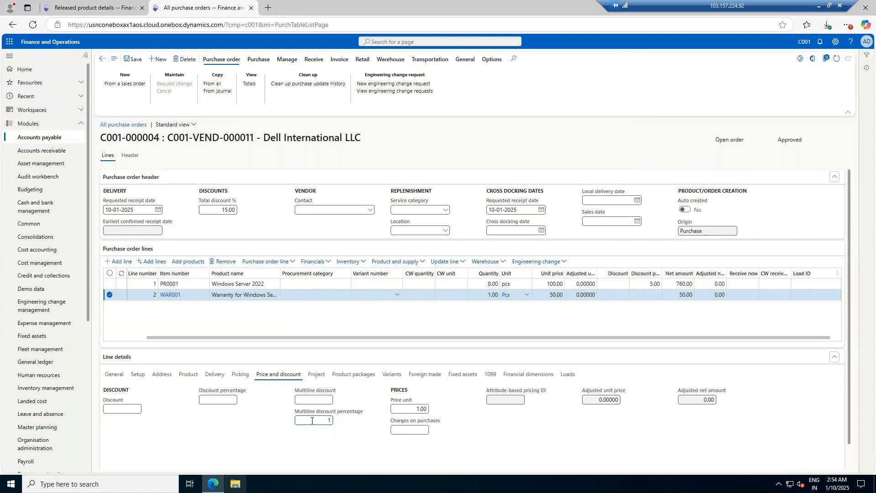
type("25")
key("Tab")
left_click(252, 84)
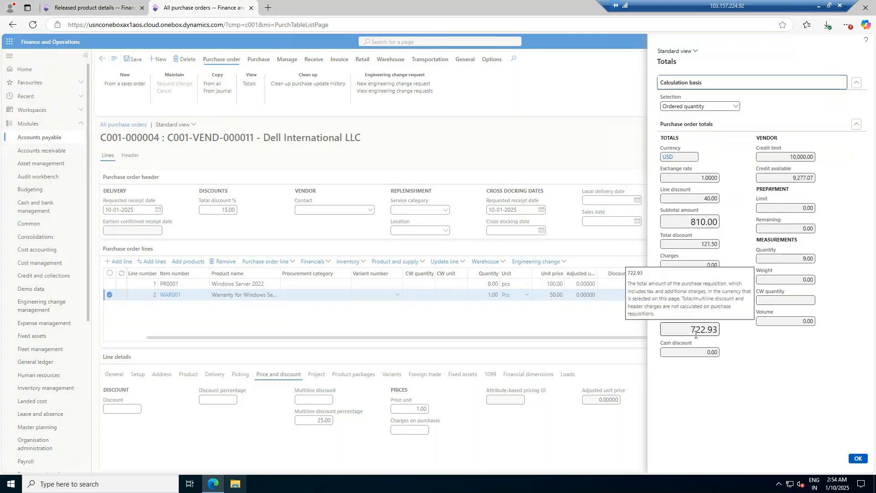
left_click(863, 461)
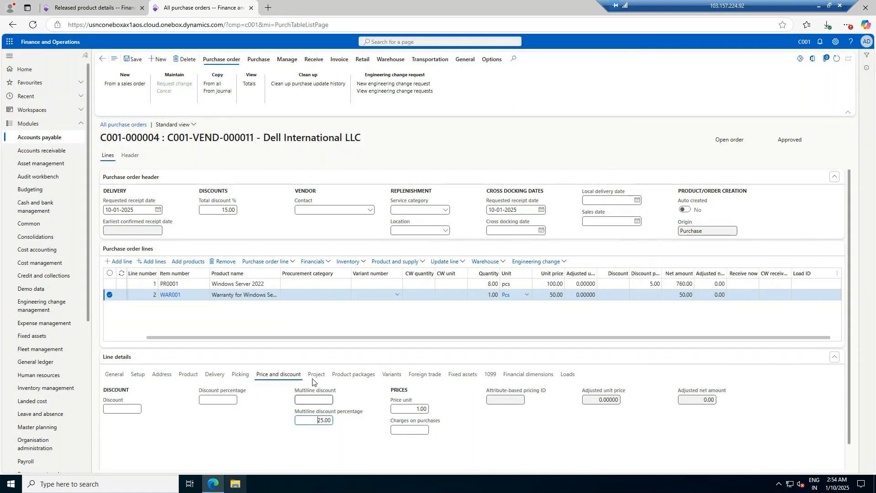
Step: Save the order with both purchase order lines selected and review its totals
left_click(110, 294)
left_click(109, 273)
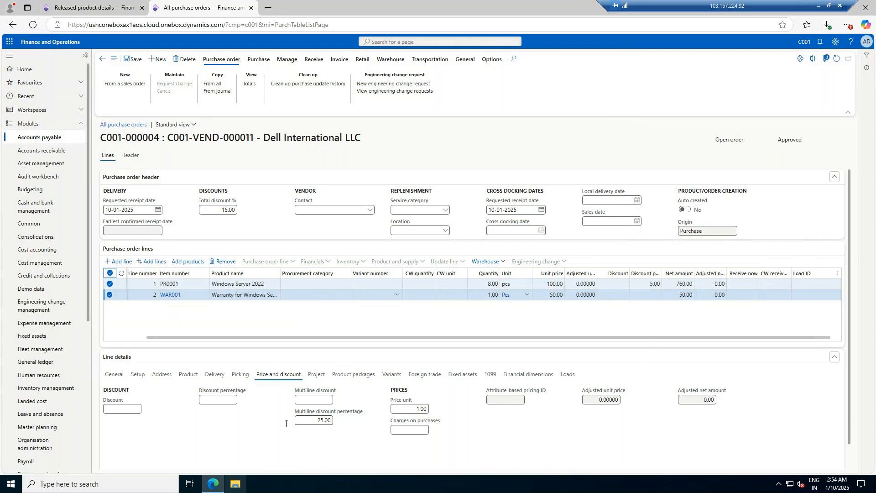
left_click(137, 58)
left_click(249, 84)
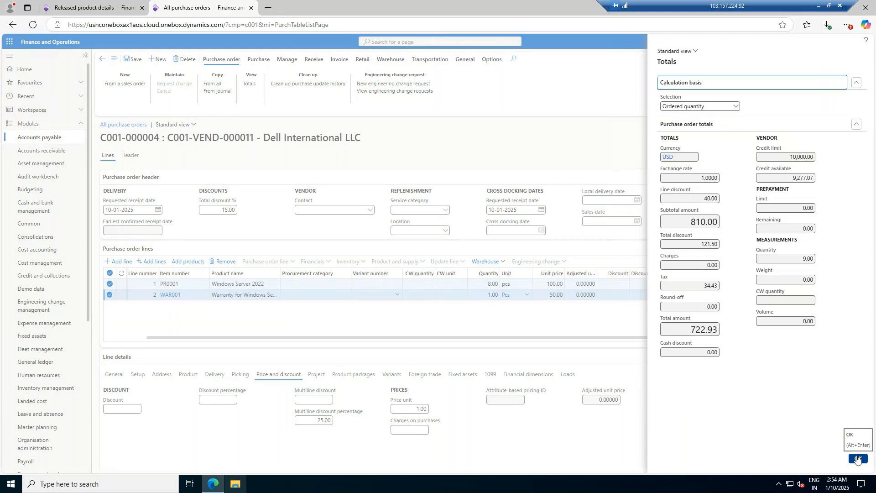
left_click(857, 460)
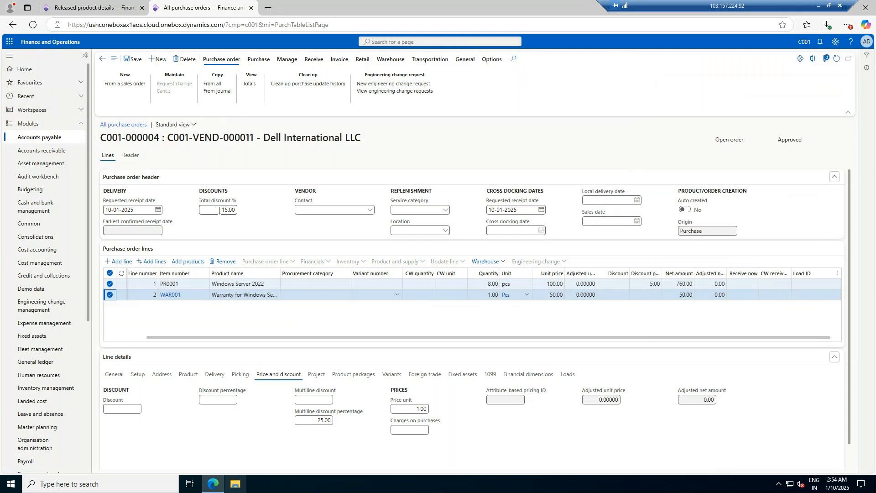
Step: Set the total discount in the purchase order header to 0% and review the order totals
left_click(218, 210)
type("0")
key("Tab")
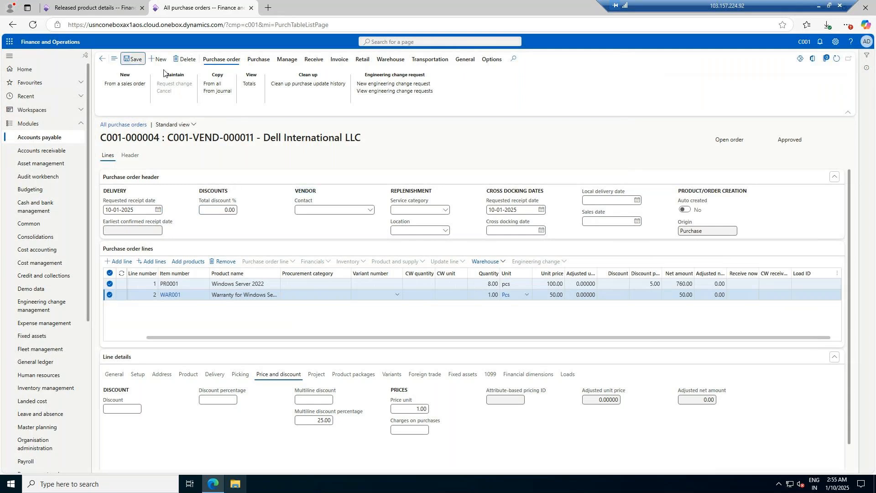
left_click(249, 84)
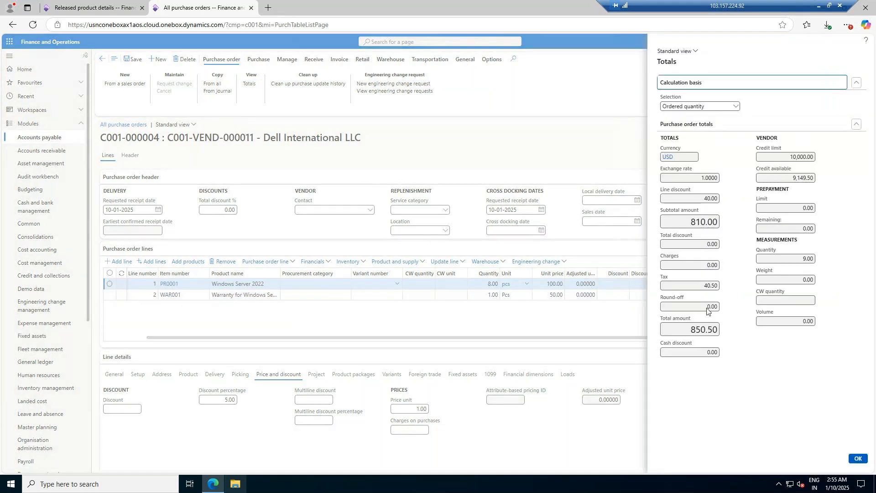
left_click(855, 460)
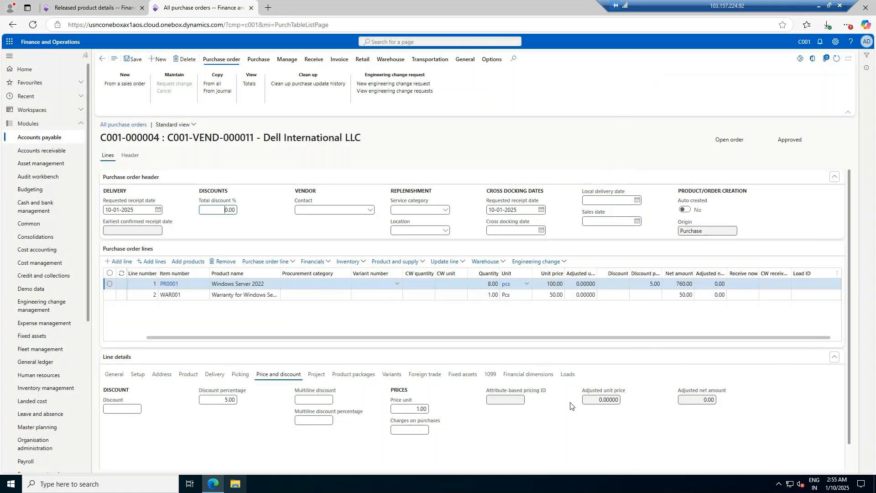
Step: Clear the PR0001 line's discount percentage and review the purchase order totals
left_click(222, 402)
key("Delete")
key("Delete")
key("Delete")
key("Delete")
left_click(232, 295)
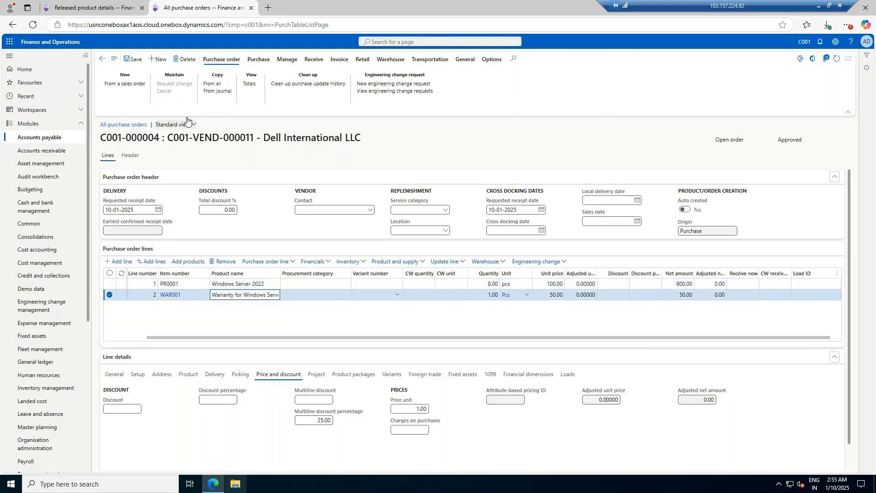
left_click(251, 85)
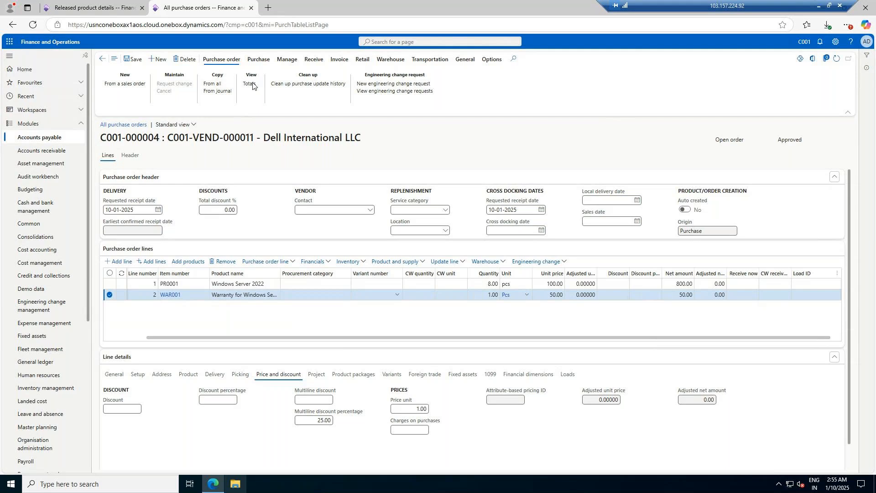
left_click(857, 459)
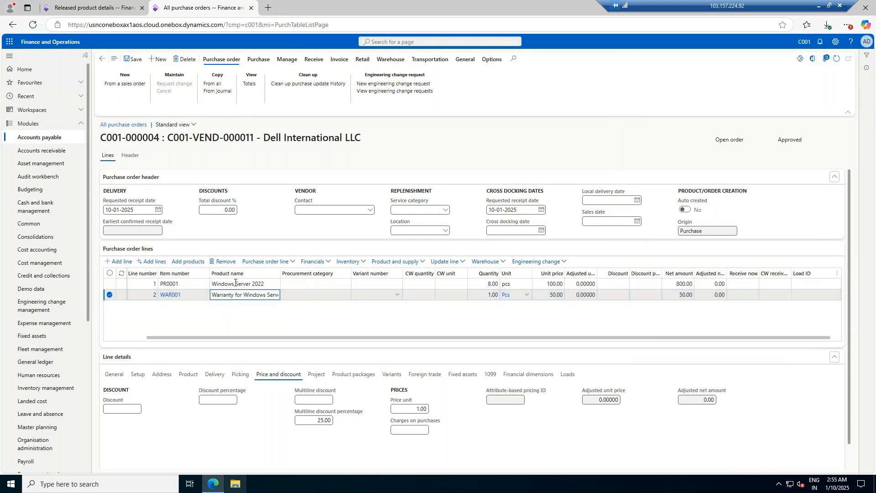
Step: Reset the WAR001 line's multiline discount percentage to 0, and set the header's total discount to 20%, checking the order totals
left_click(310, 420)
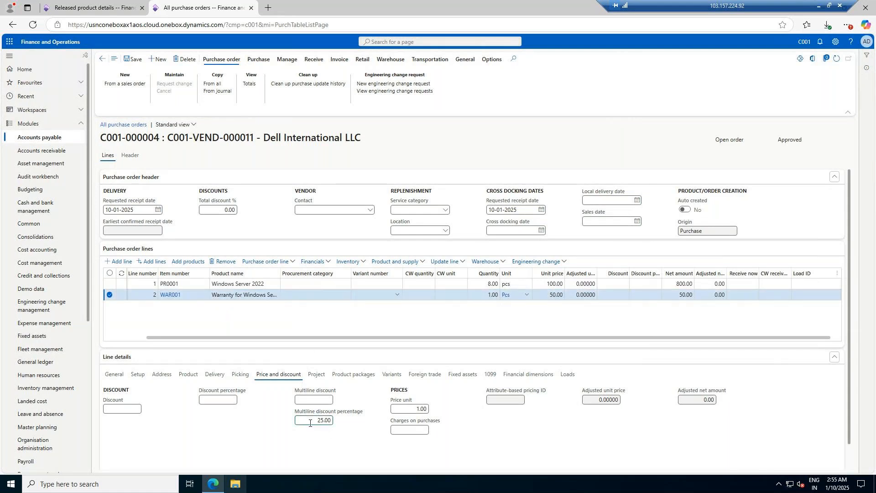
type("0")
left_click(222, 209)
key("Delete")
type("20")
key("Tab")
left_click(250, 85)
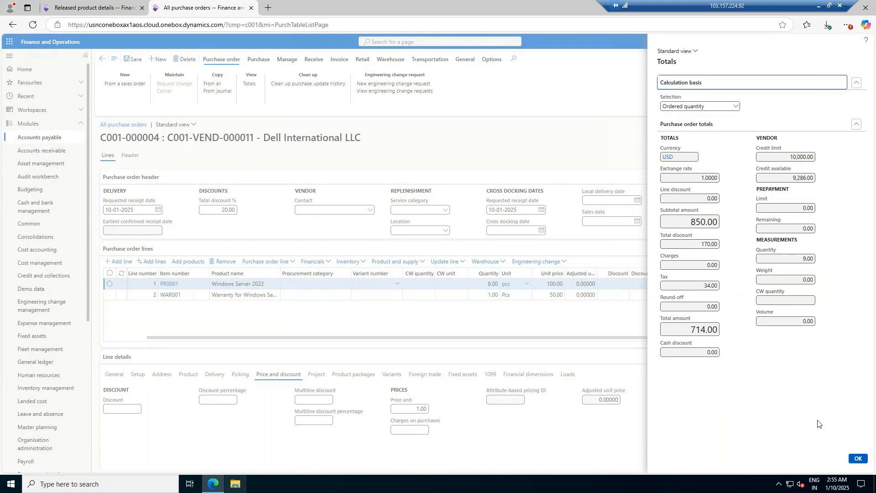
left_click(863, 463)
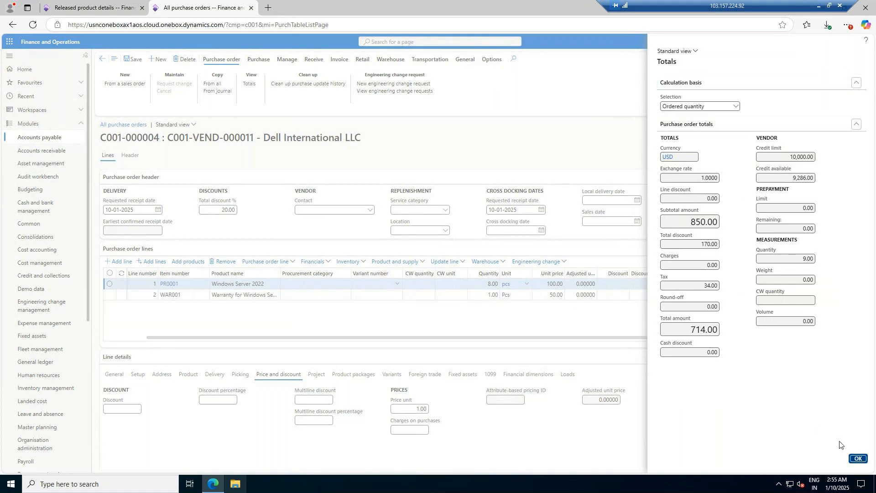
Step: Set the PR0001 line's discount percentage to 5 and review the line discount, total discount and total amount in the order totals
left_click(218, 399)
type("5")
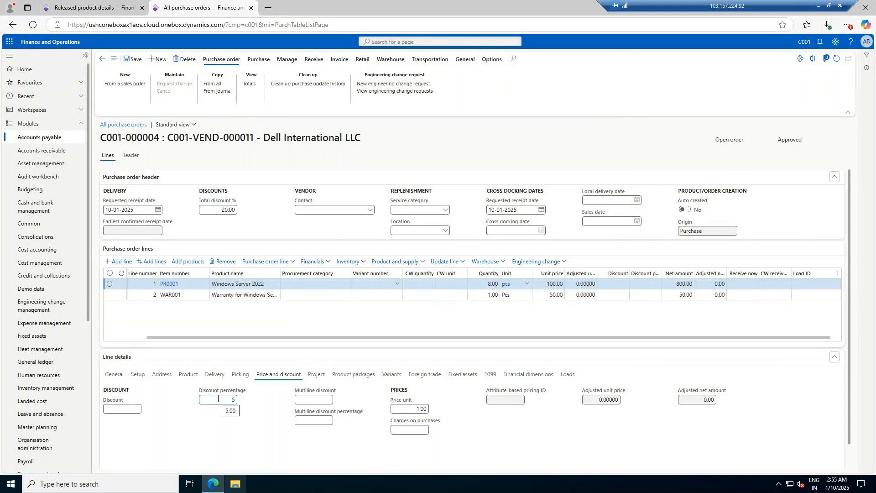
left_click(252, 321)
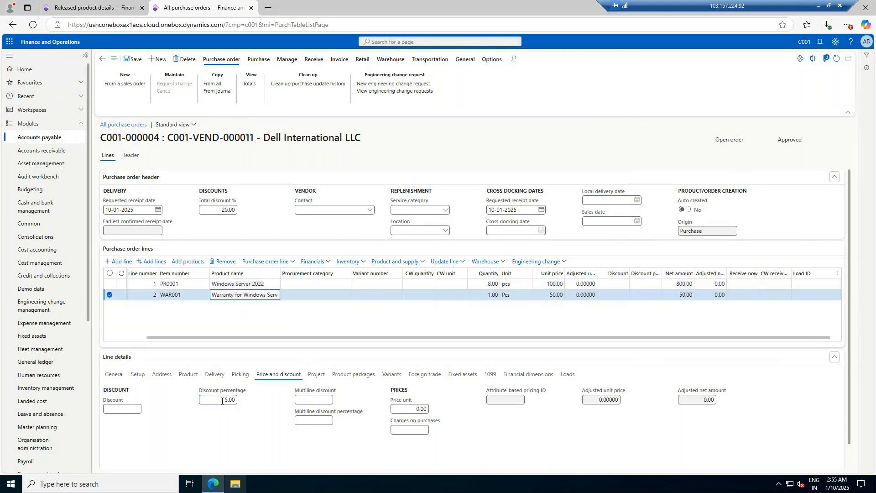
left_click(238, 296)
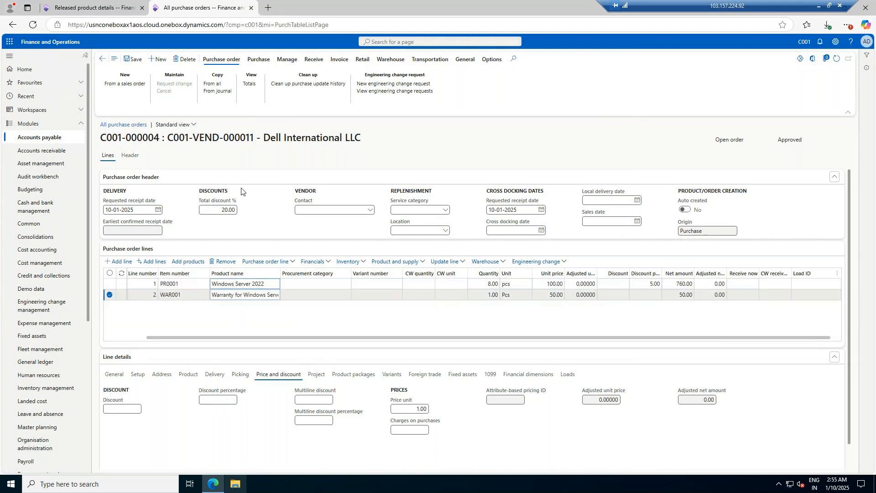
left_click(249, 84)
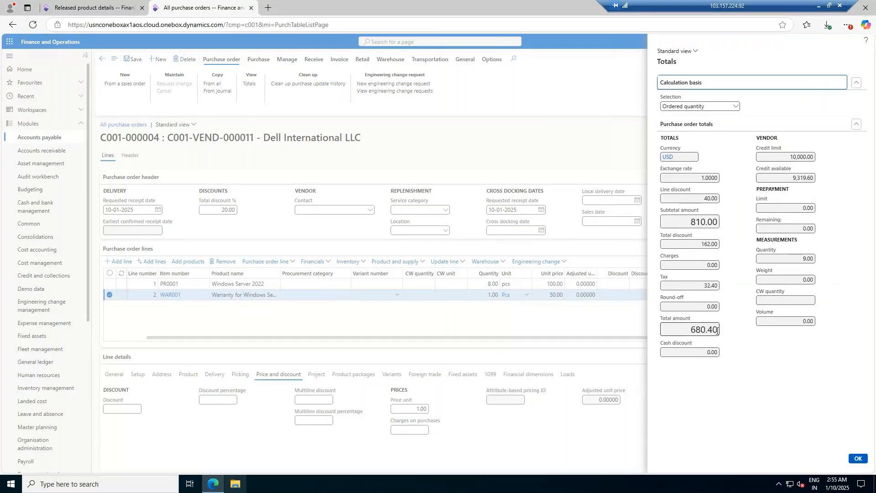
mouse_move(716, 241)
left_click(854, 460)
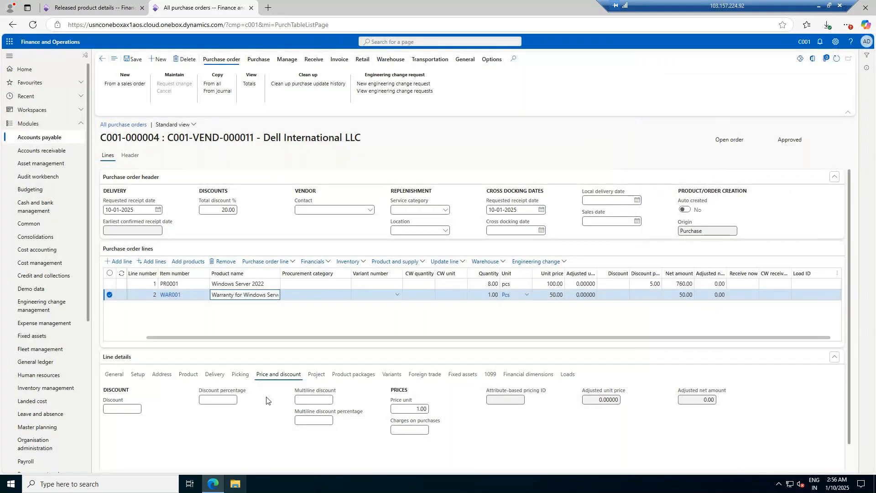
Step: Set the WAR001 line's discount percentage to 50 and review the total amount in the order totals
left_click(313, 420)
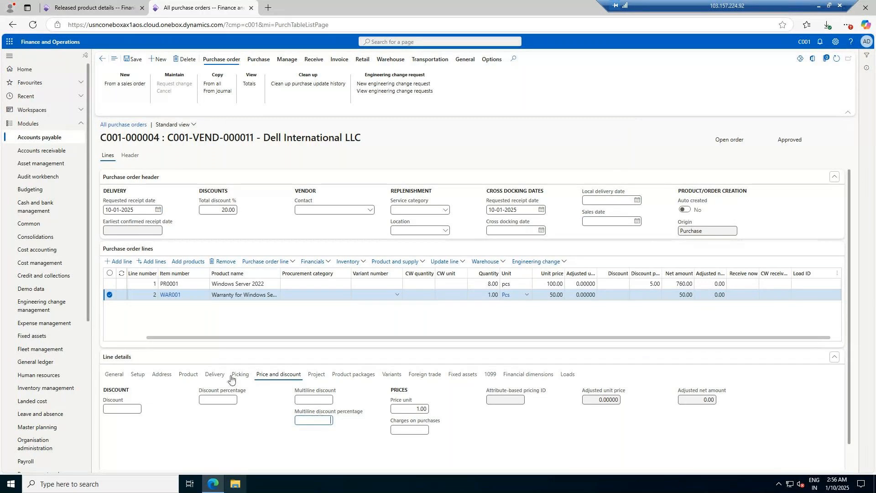
left_click(228, 284)
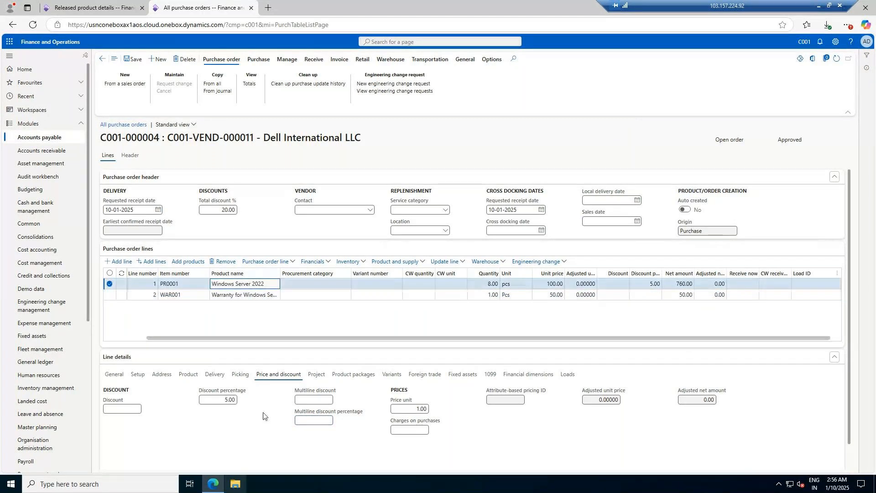
left_click(240, 297)
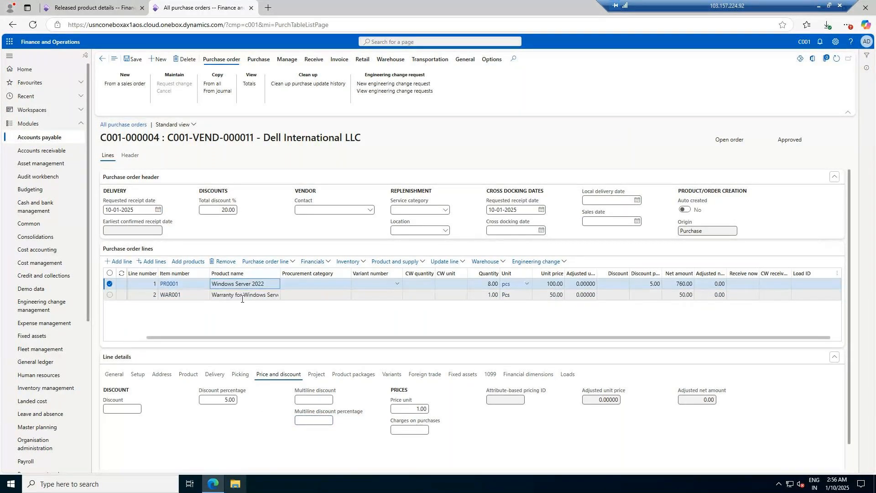
left_click(232, 402)
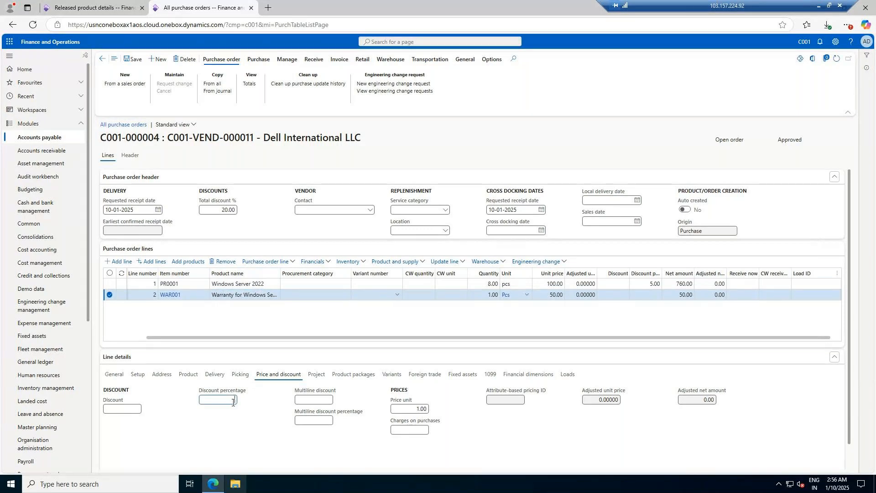
type("50")
left_click(250, 83)
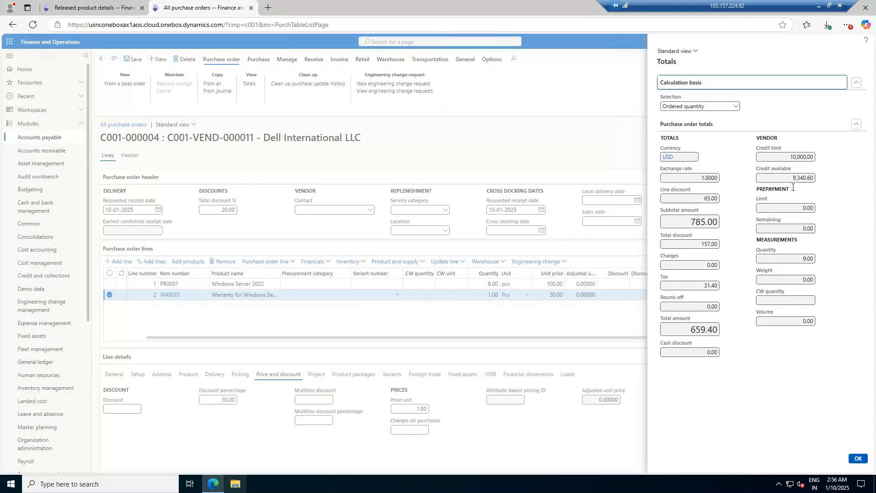
double_click(704, 330)
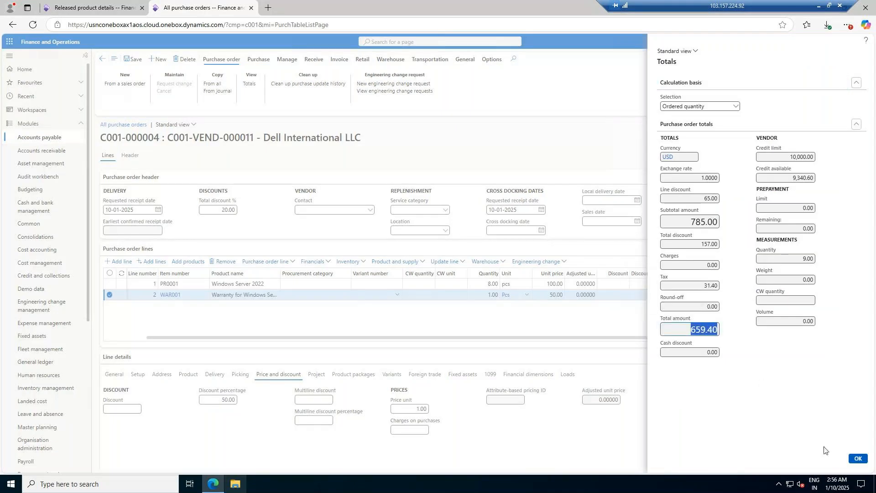
left_click(860, 459)
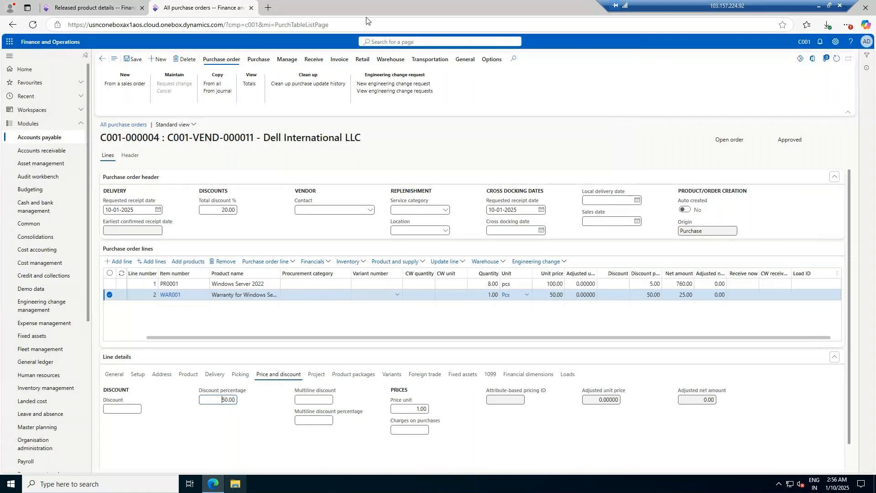
Step: Confirm the Dell International purchase order
left_click(269, 60)
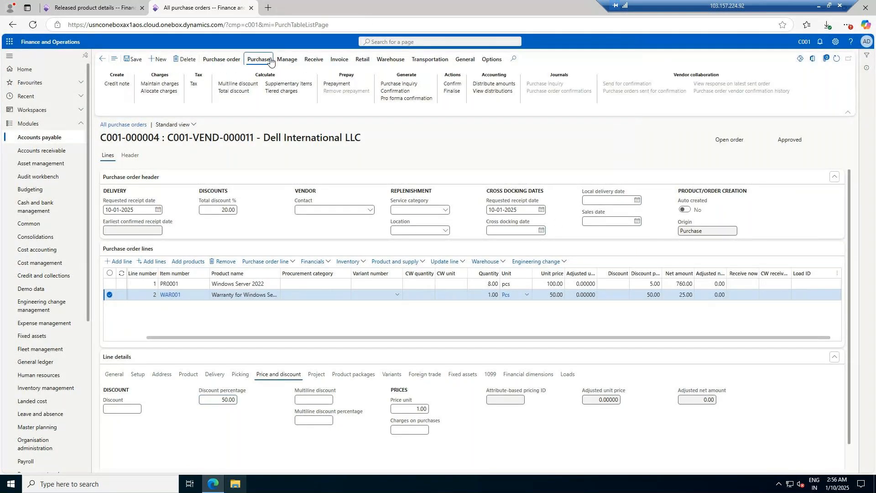
left_click(458, 85)
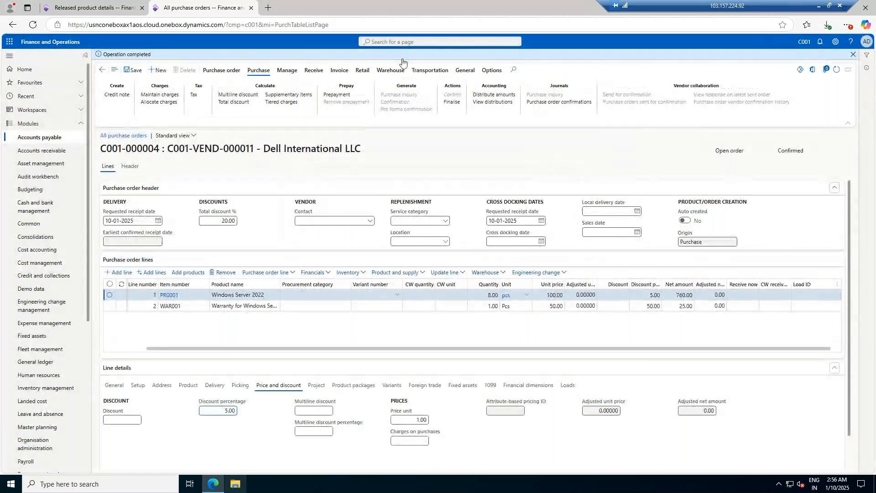
Step: Close the released product details browser tab and look at the registration page of the PR0001 purchase order line
left_click(314, 70)
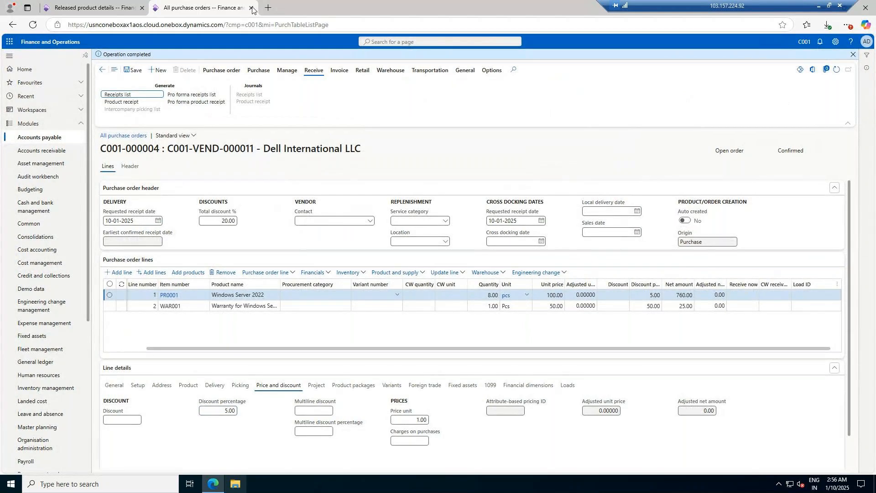
left_click(141, 9)
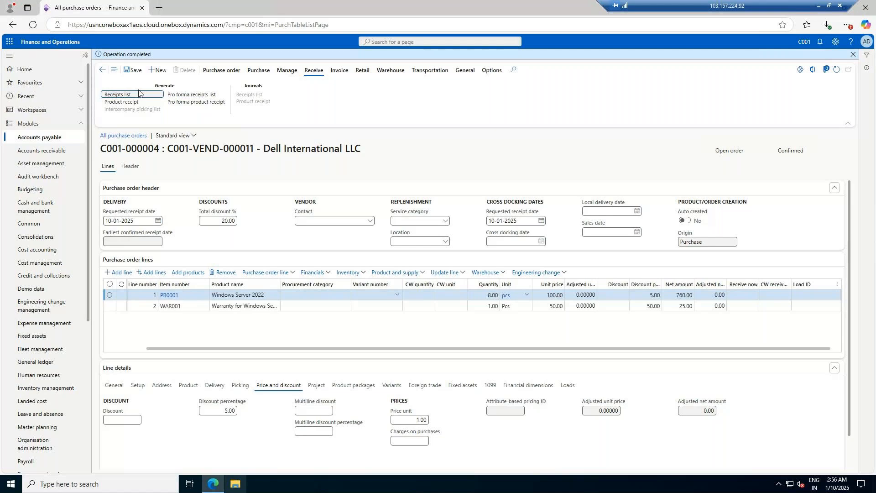
left_click(123, 95)
left_click(445, 273)
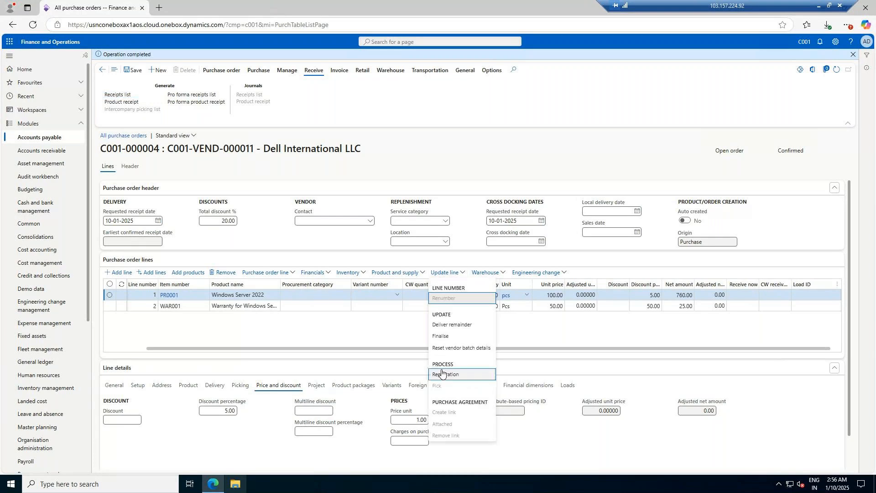
left_click(441, 373)
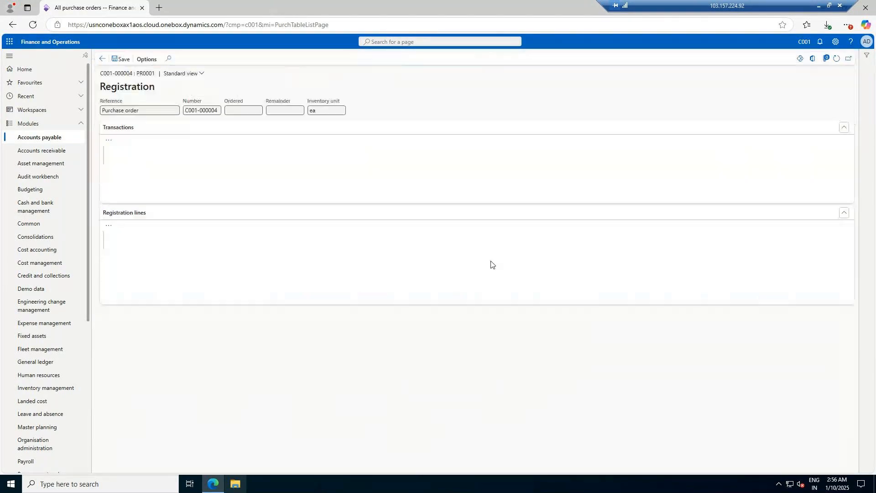
left_click(102, 58)
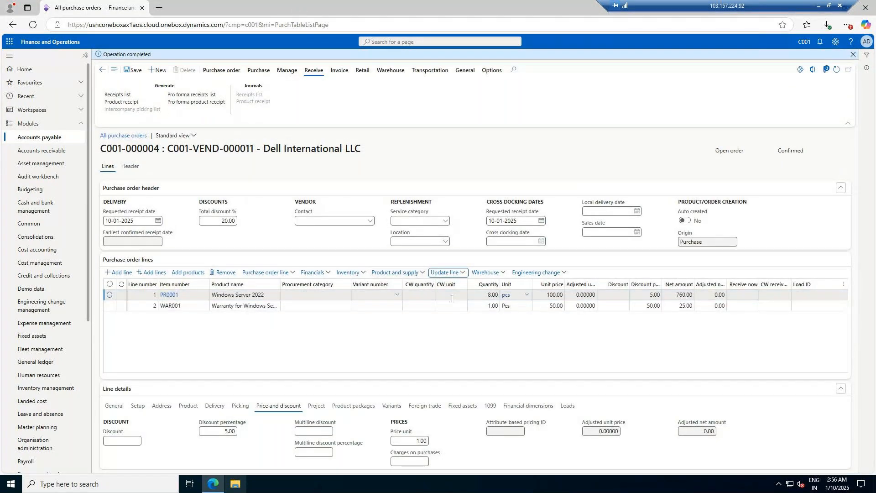
Step: Register the WAR001 line with a registration line for quantity 1 at site S1, warehouse W2, and confirm the registration
left_click(477, 306)
left_click(462, 272)
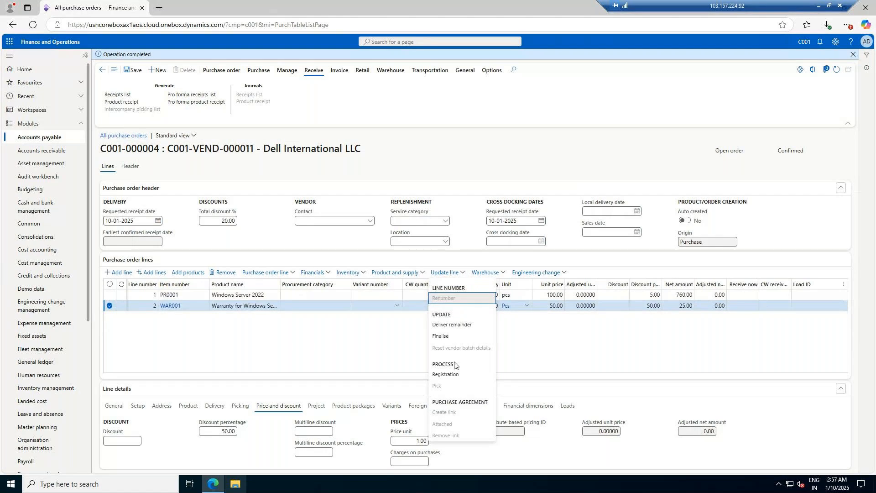
left_click(451, 375)
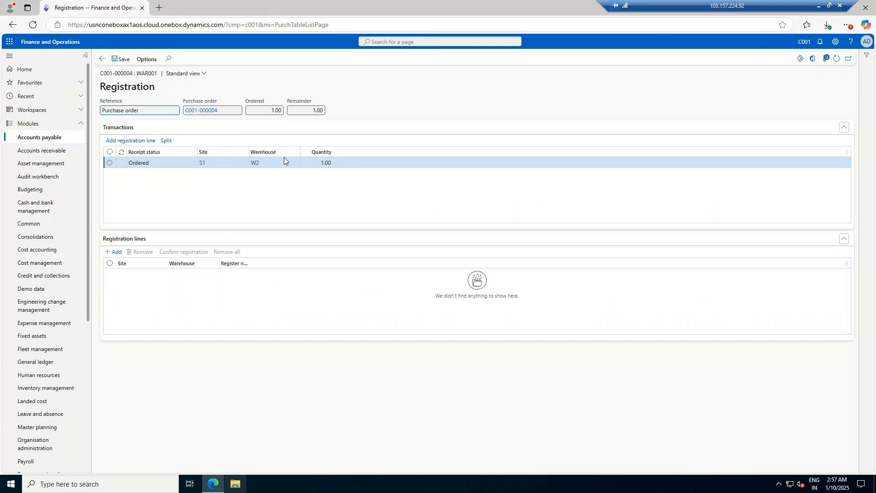
left_click(127, 141)
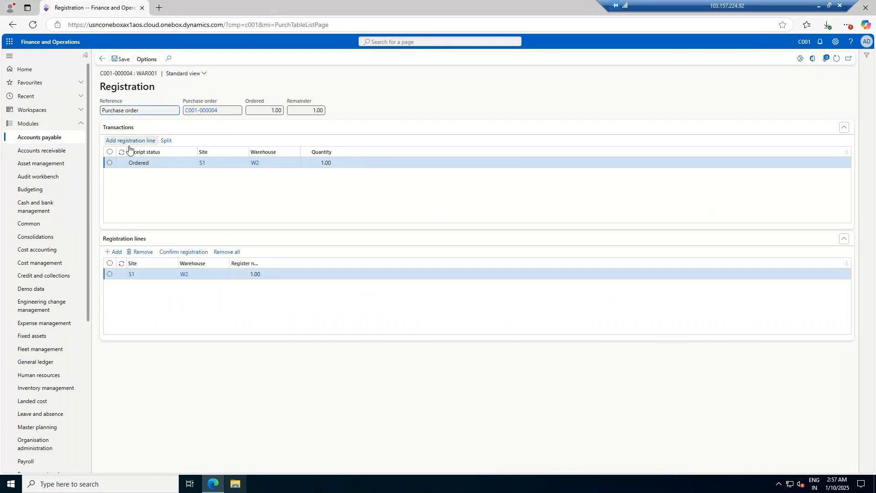
left_click(143, 251)
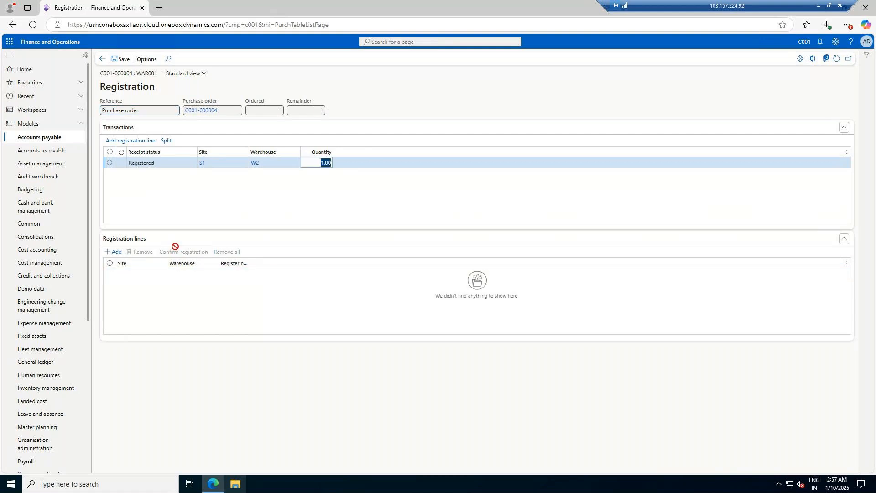
left_click(117, 59)
left_click(102, 59)
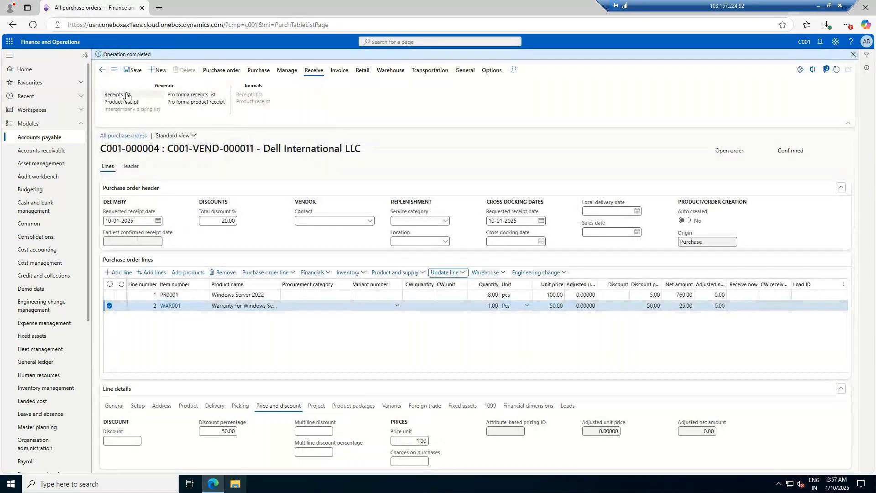
Step: Start a product receipt for the purchase order and set its product receipt number to PR- followed by the purchase order number
left_click(127, 102)
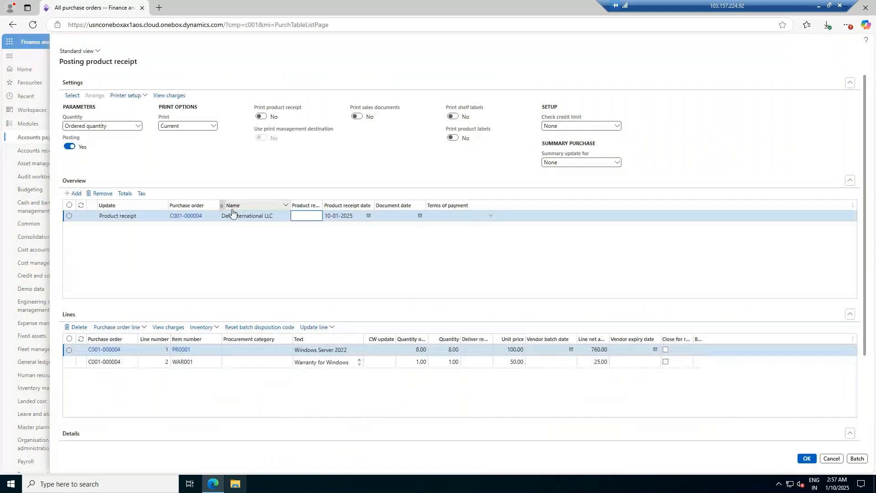
left_click(206, 216)
key("ctrl+c")
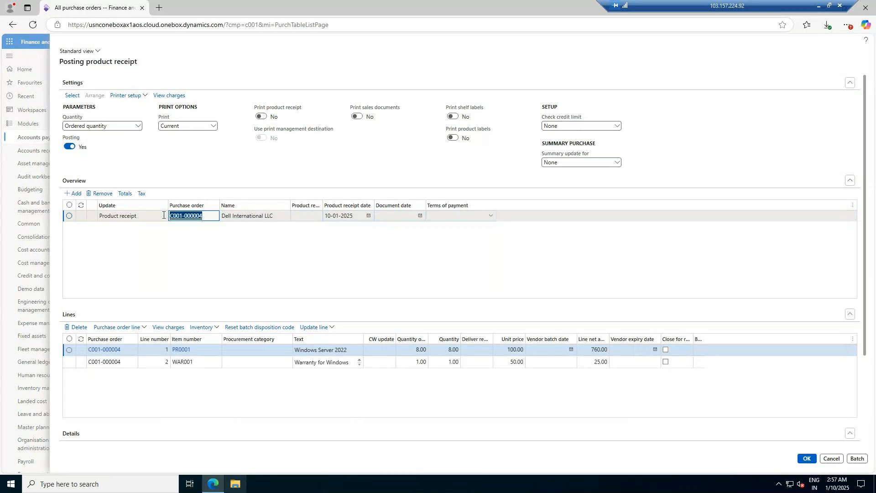
left_click(305, 216)
type("P")
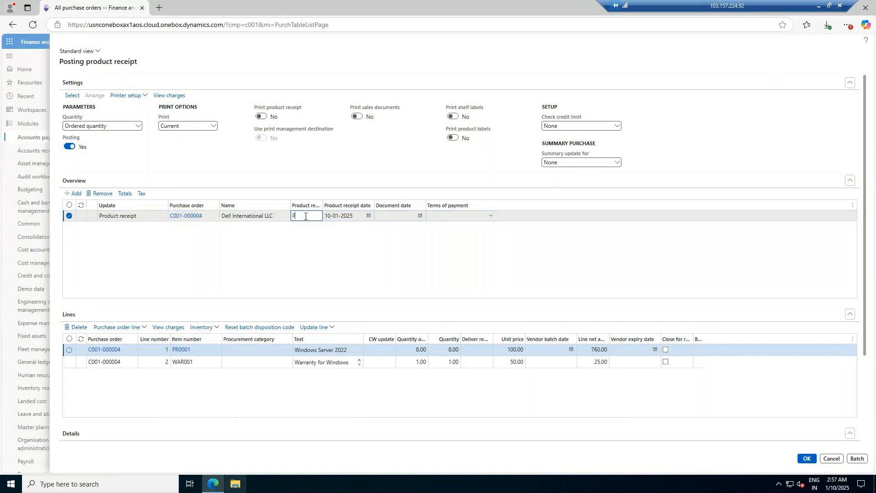
type("R-")
key("ctrl+v")
Step: Set the product receipt's document date to 10-01-2025 and its terms of payment to 30D, and post the receipt
left_click(420, 217)
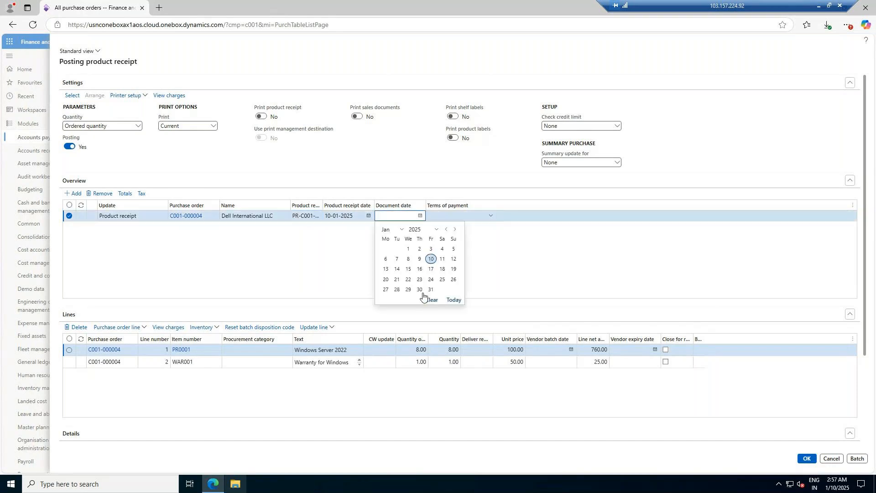
left_click(441, 247)
left_click(492, 215)
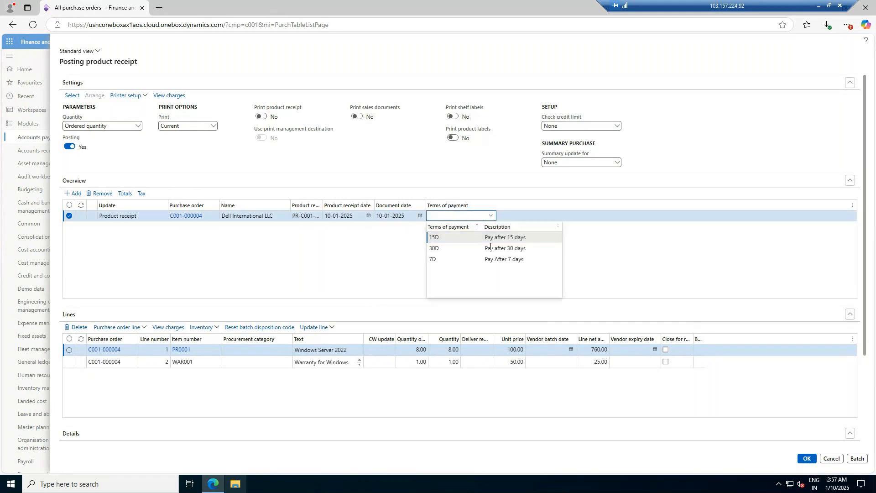
left_click(490, 247)
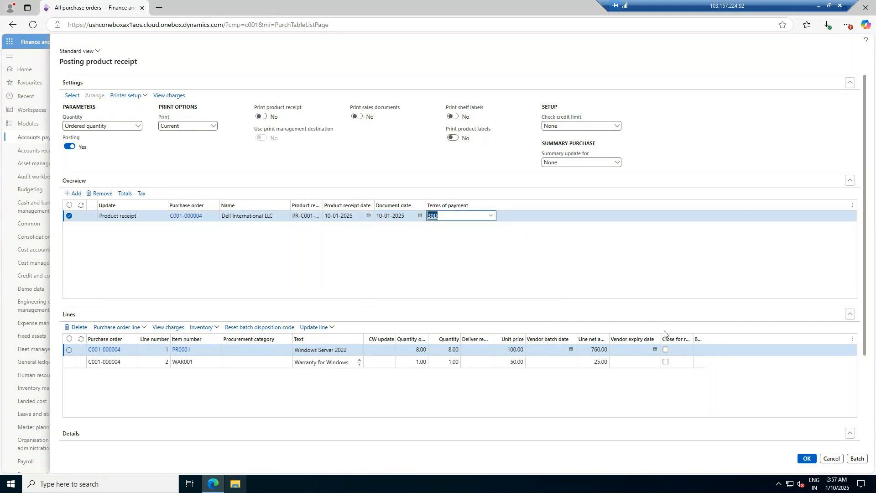
left_click(807, 459)
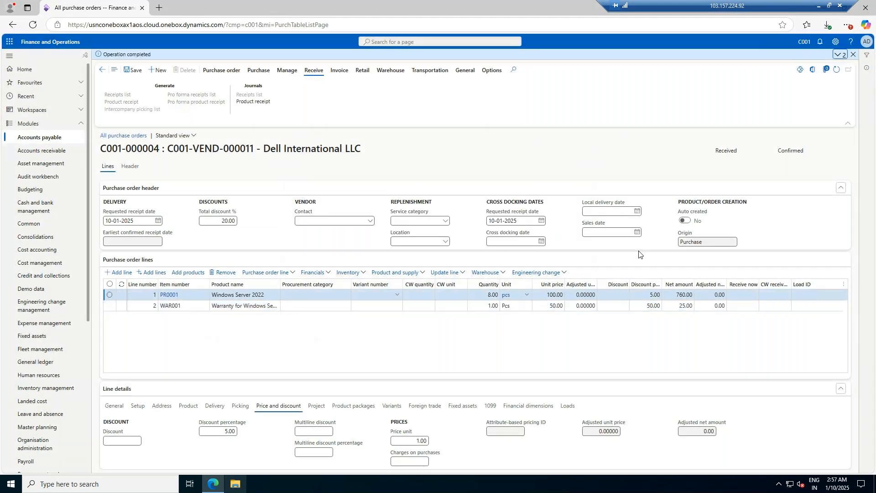
Step: Generate the vendor invoice from the purchase order, update its match status and review the discounts in the invoice totals
left_click(340, 72)
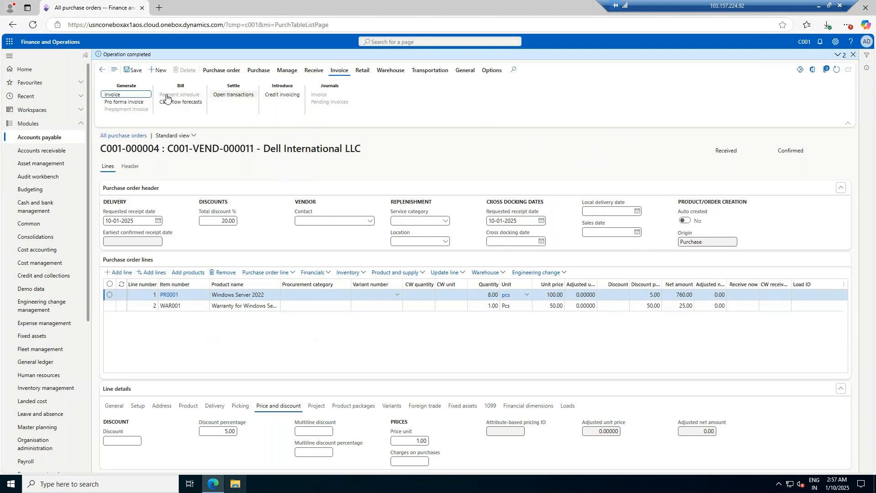
left_click(123, 96)
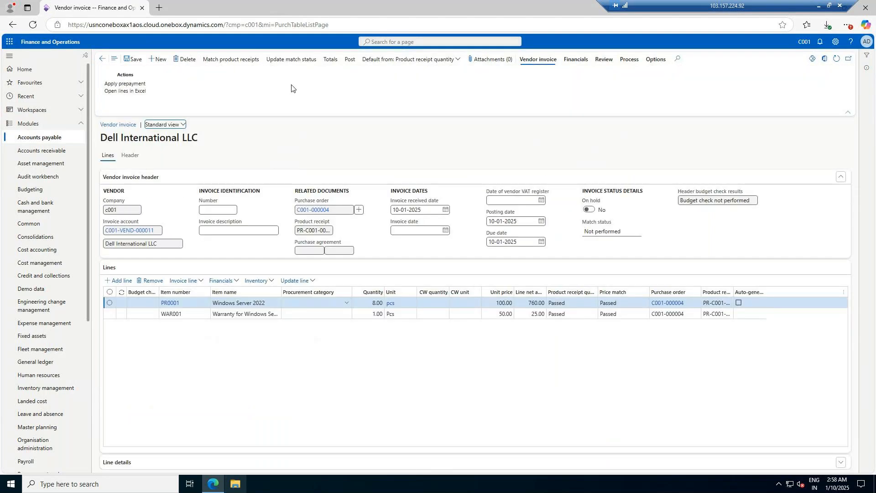
left_click(265, 59)
left_click(330, 62)
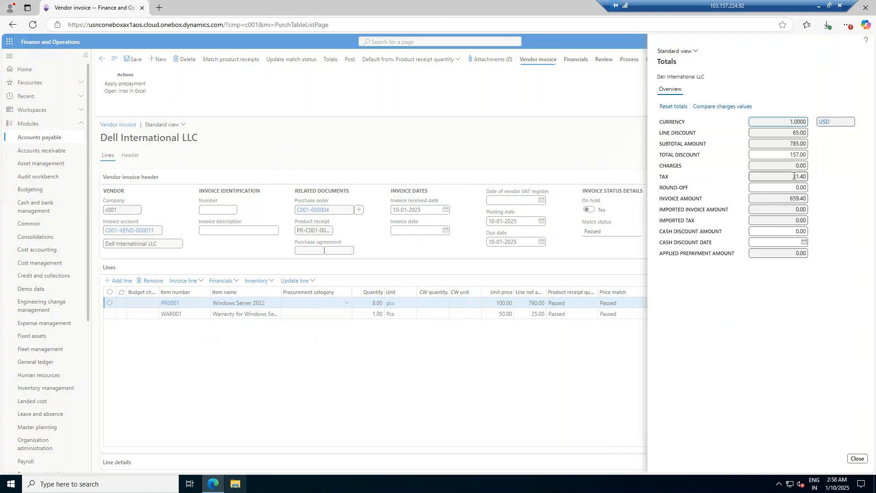
left_click(789, 154)
key("Escape")
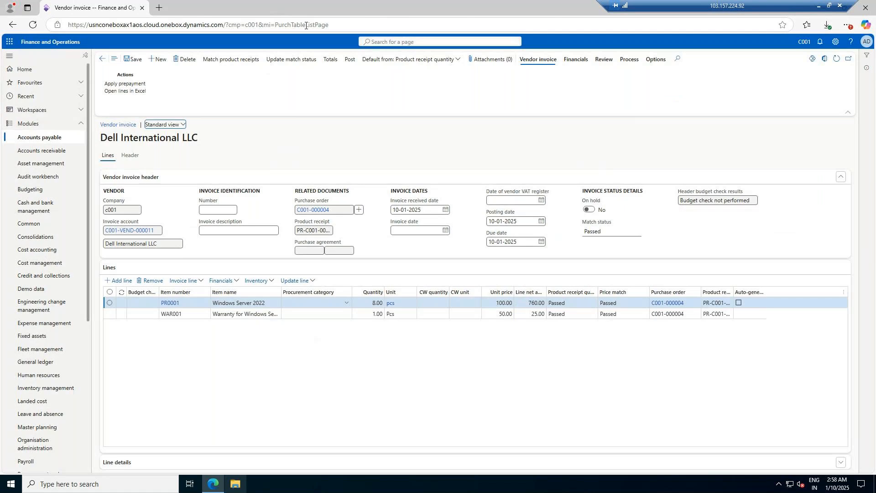
Step: Number the vendor invoice INV- followed by the purchase order number, use the order number as its description, and try to post it
left_click(350, 59)
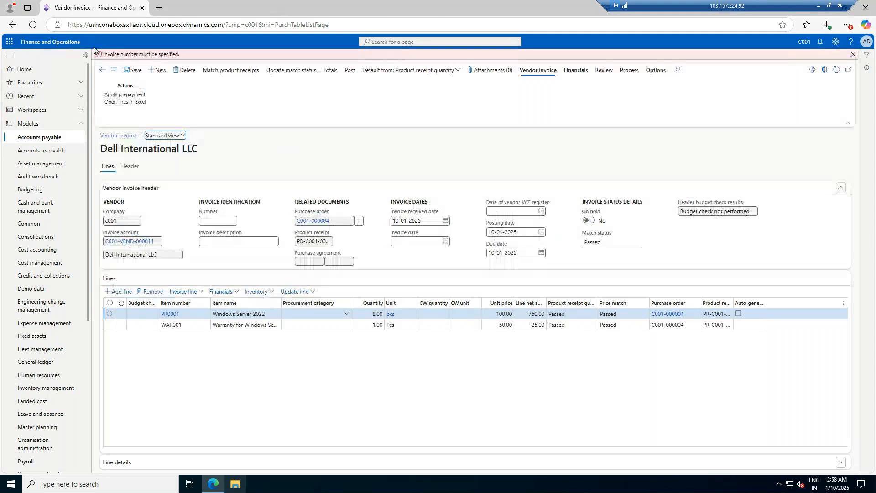
left_click(206, 222)
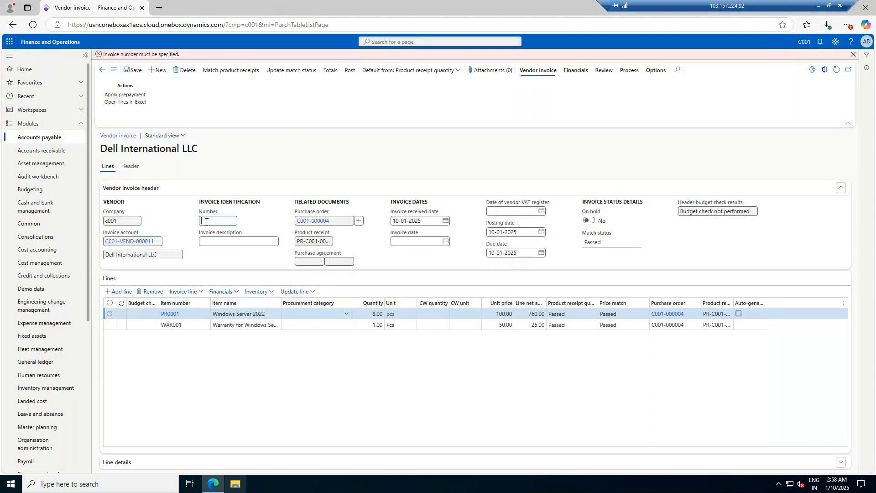
type("INV-")
key("ctrl+v")
left_click(221, 243)
key("ctrl+v")
left_click(352, 71)
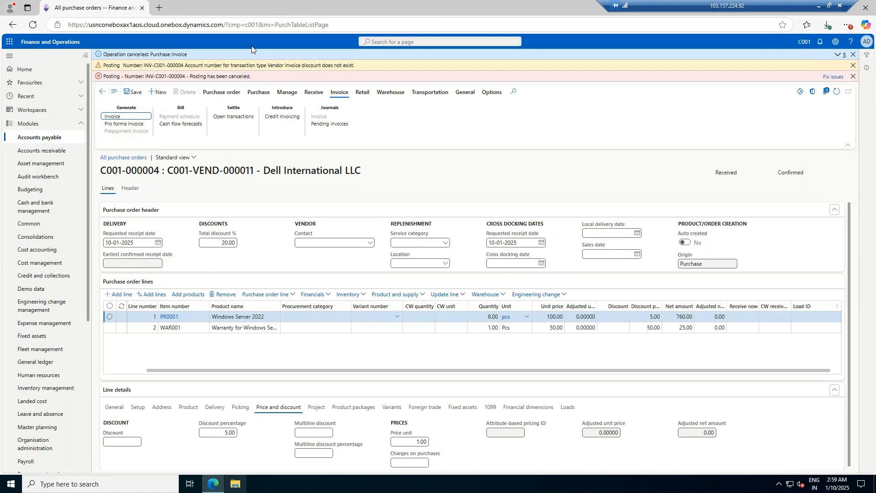
Step: In a duplicate browser tab, open the general ledger's accounts for automatic transactions and create the default posting types
right_click(104, 7)
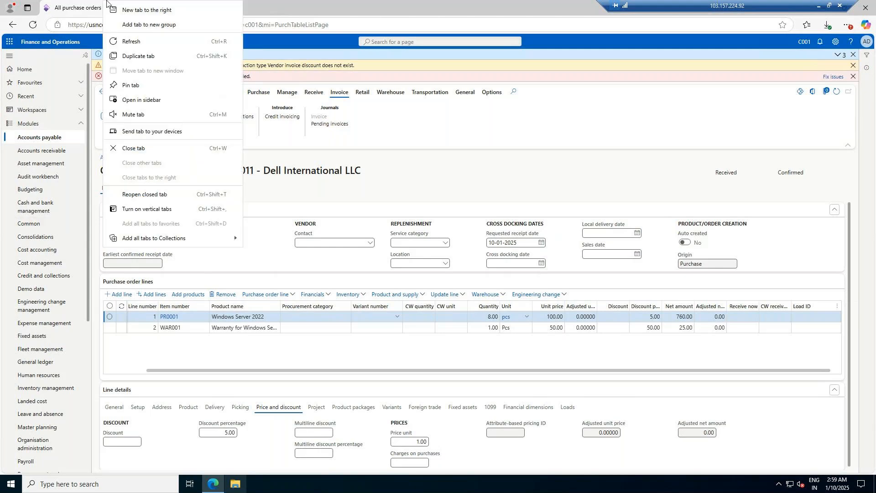
left_click(192, 66)
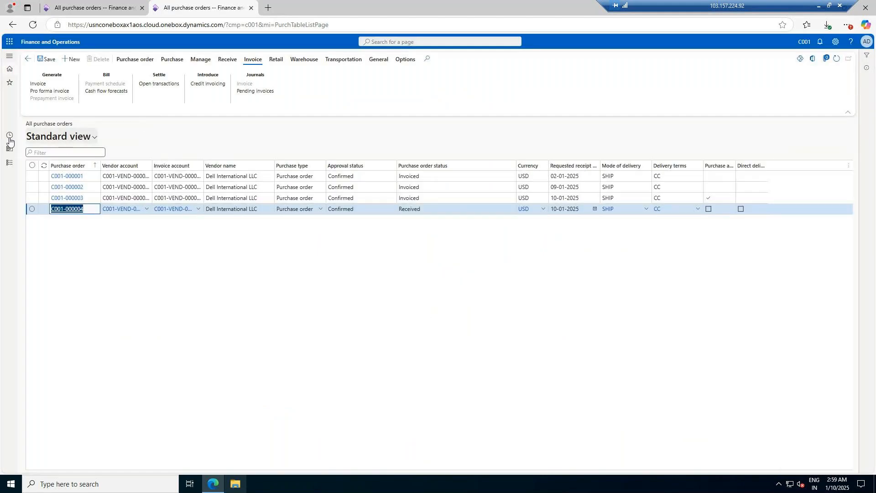
left_click(50, 164)
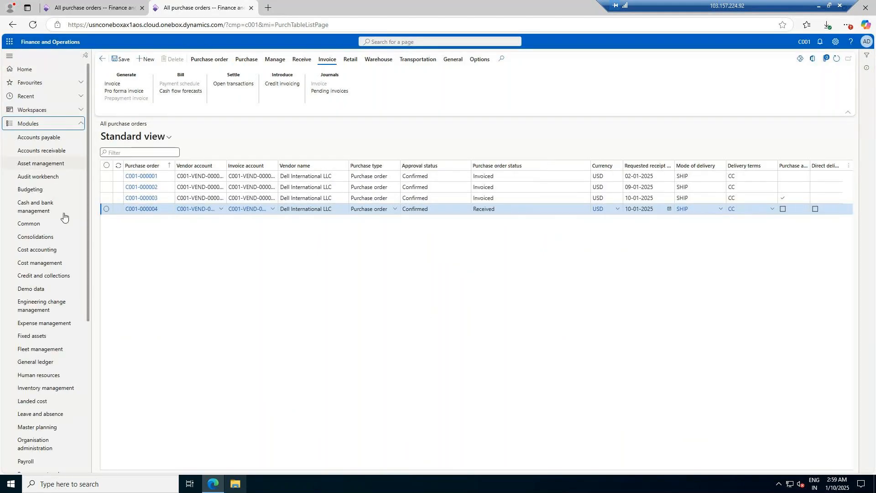
left_click(41, 365)
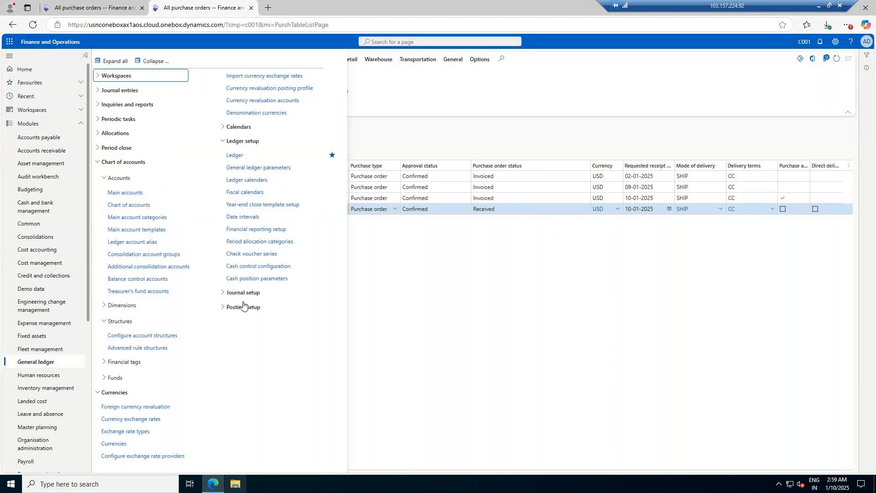
left_click(243, 306)
left_click(243, 319)
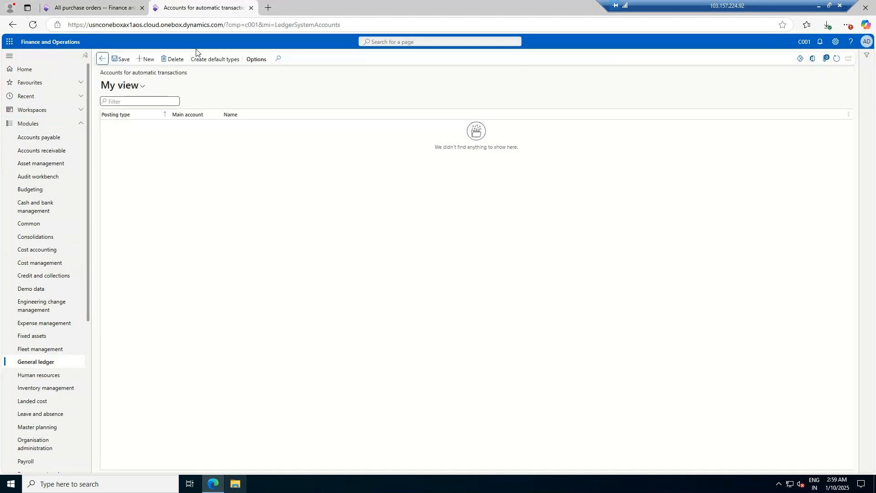
left_click(208, 61)
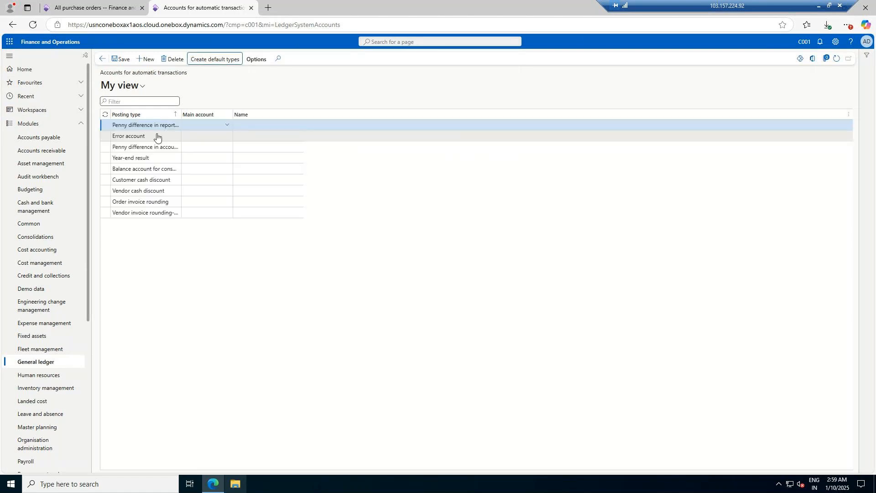
Step: From the Vendor cash discount line's main account details, start a new main account numbered 20011 and named Vendor Disc
left_click(194, 191)
left_click(227, 191)
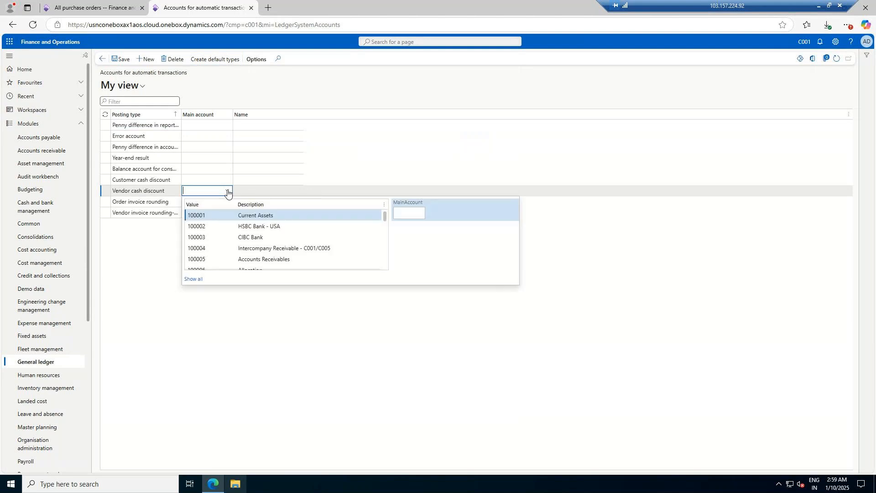
right_click(228, 192)
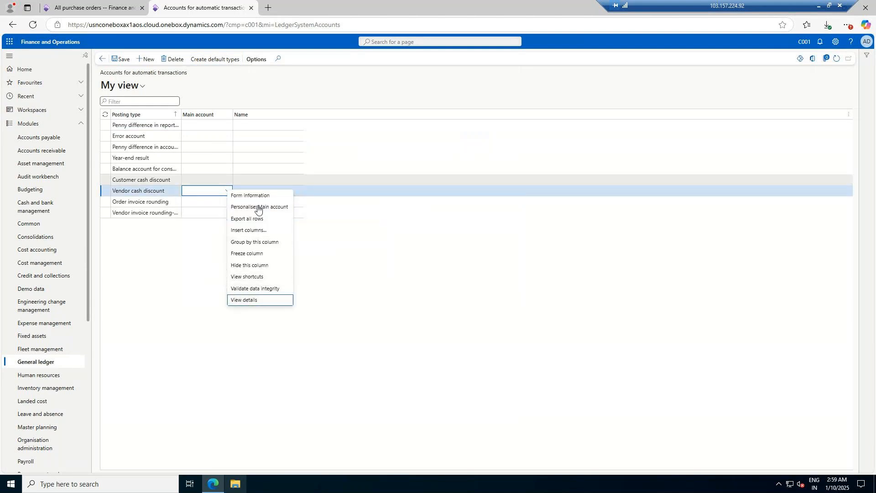
left_click(241, 302)
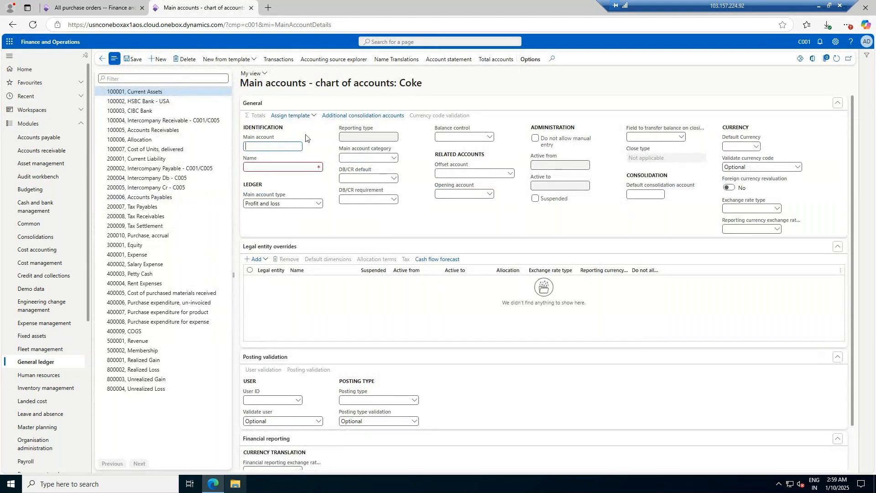
type("20011")
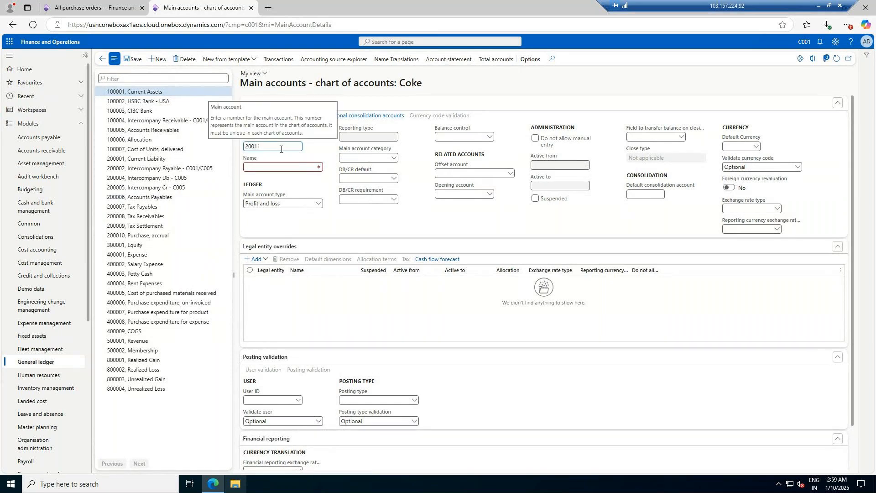
left_click(284, 166)
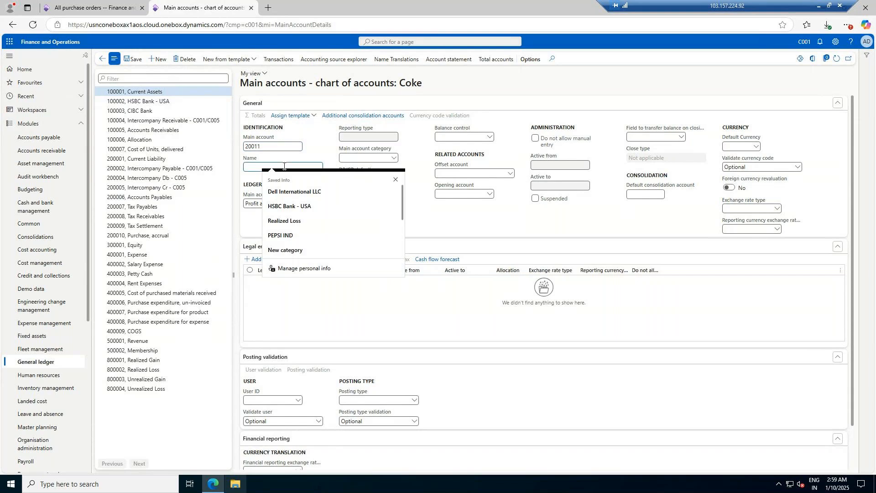
type("V")
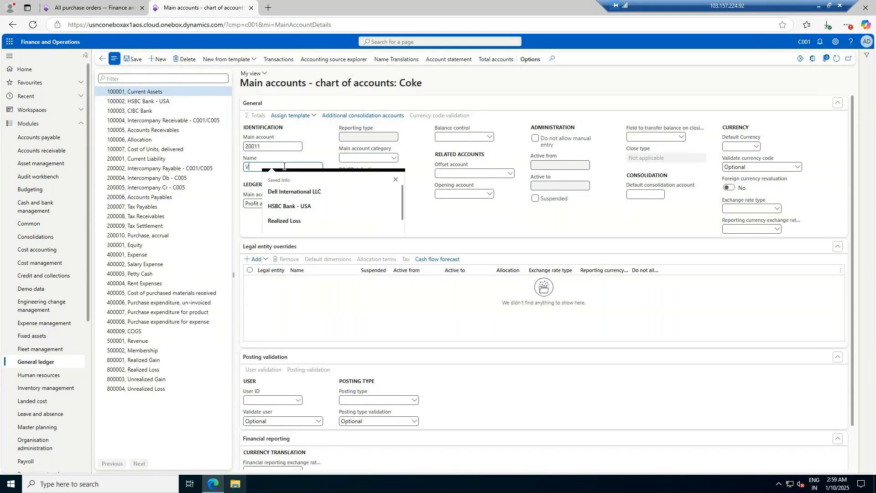
type("endo")
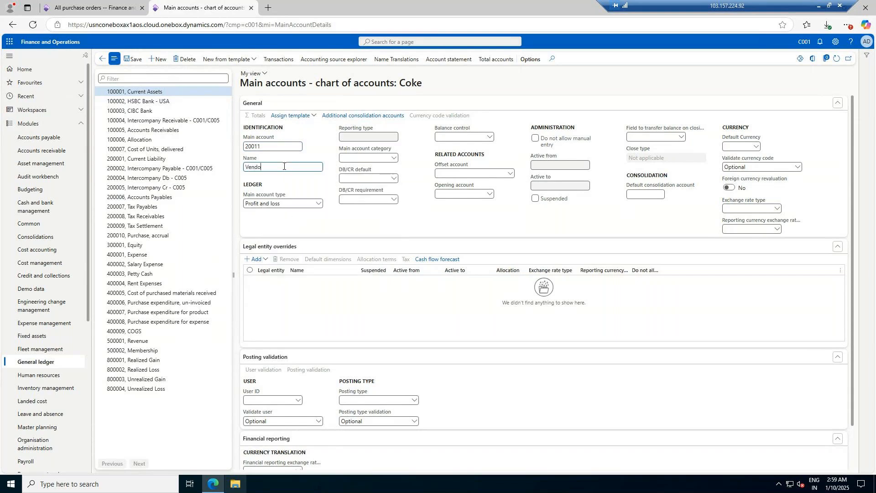
type("r Disc.")
key("Tab")
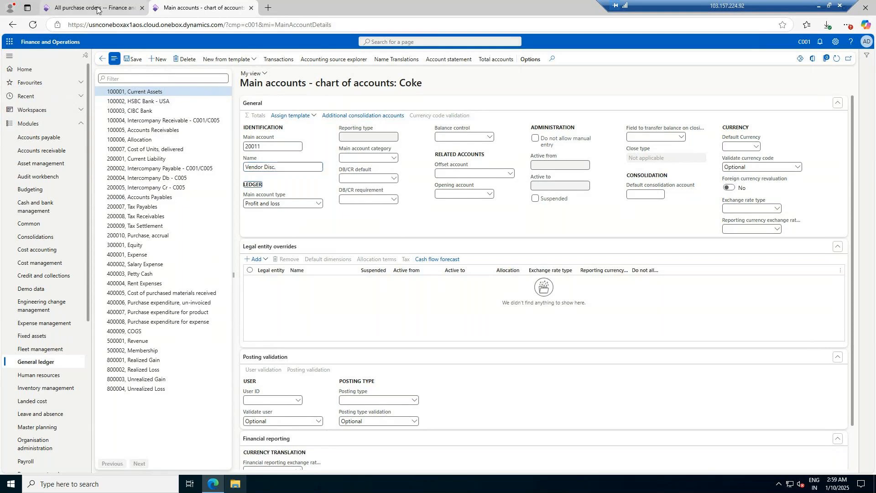
Step: Set the new main account's type to Liability and its main account category to OTHEREXP
left_click(318, 203)
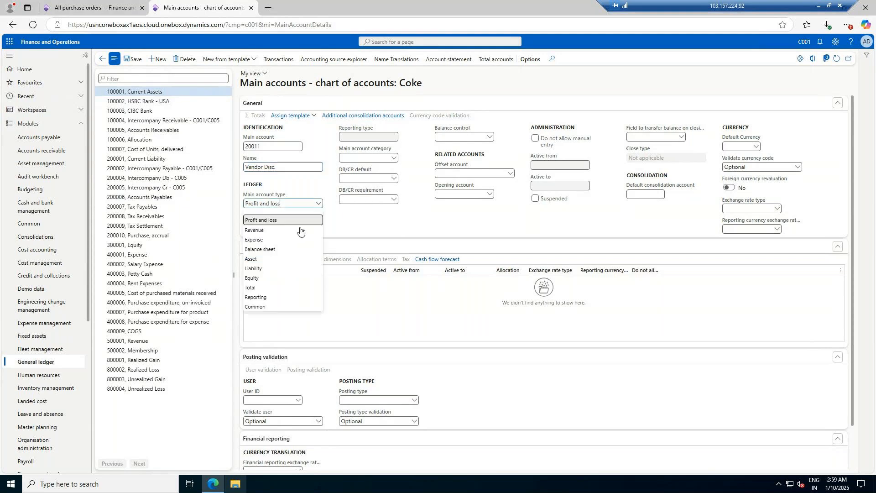
left_click(254, 268)
left_click(377, 158)
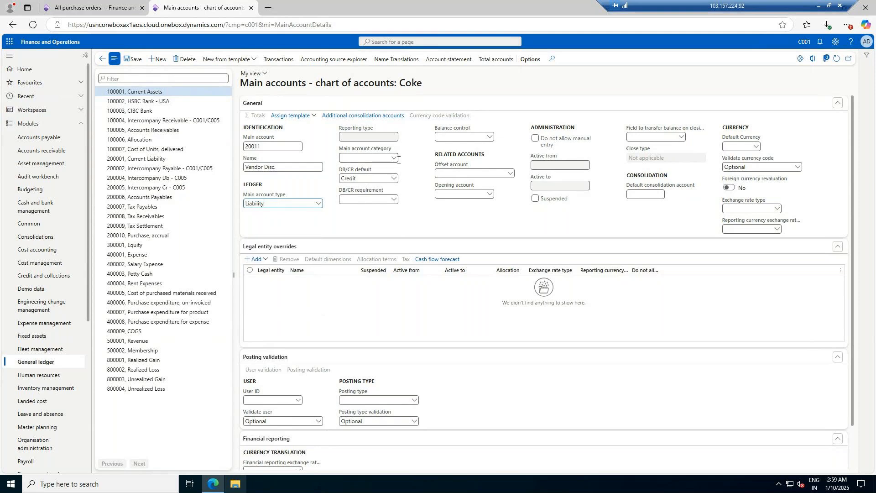
left_click(392, 158)
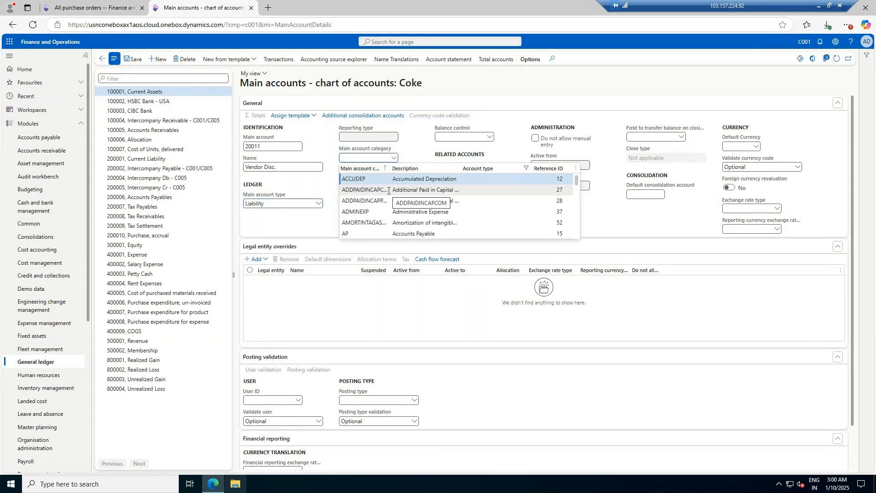
type("otherex")
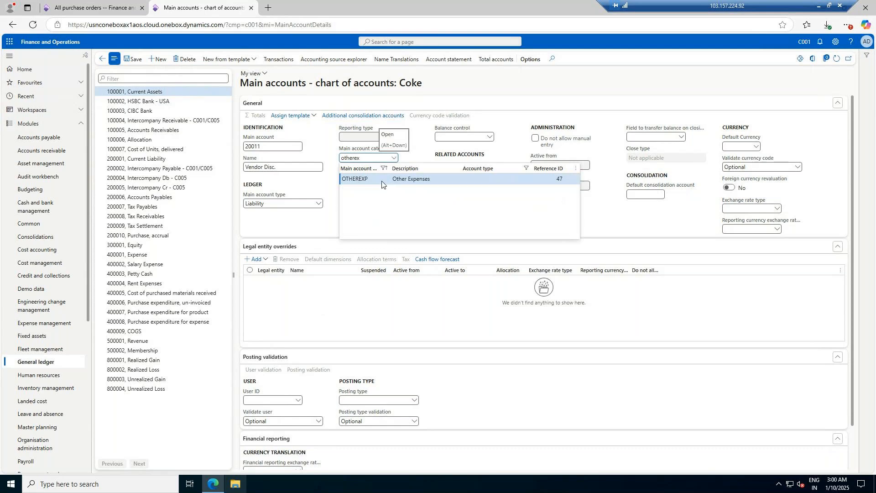
left_click(382, 181)
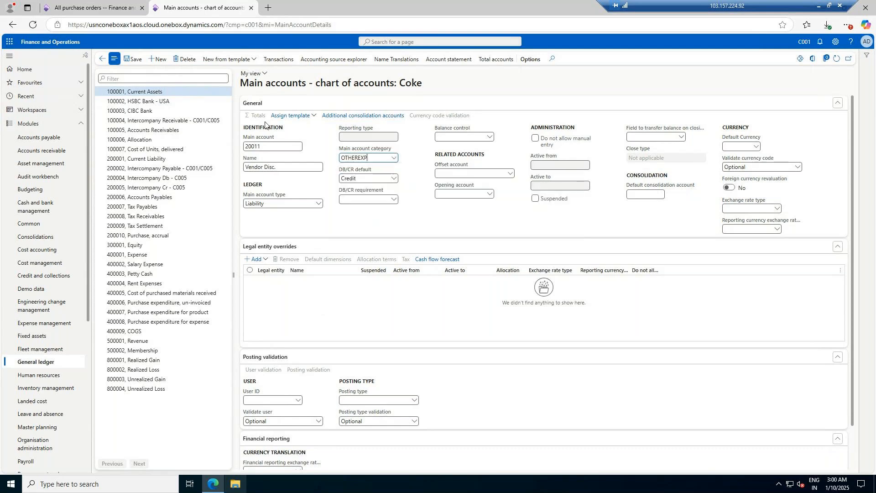
Step: Correct the main account number to 200011, save the account and return to the accounts for automatic transactions
left_click(161, 59)
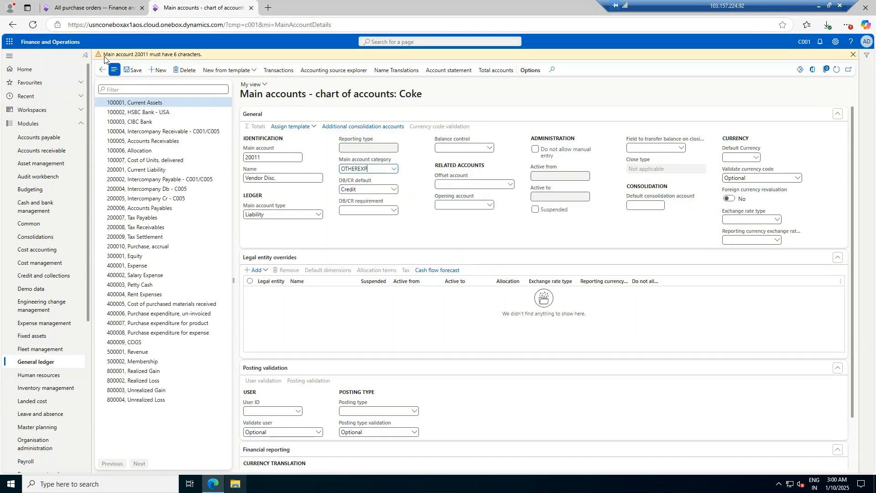
left_click(127, 68)
type("0")
key("Tab")
key("Tab")
left_click(132, 69)
left_click(101, 60)
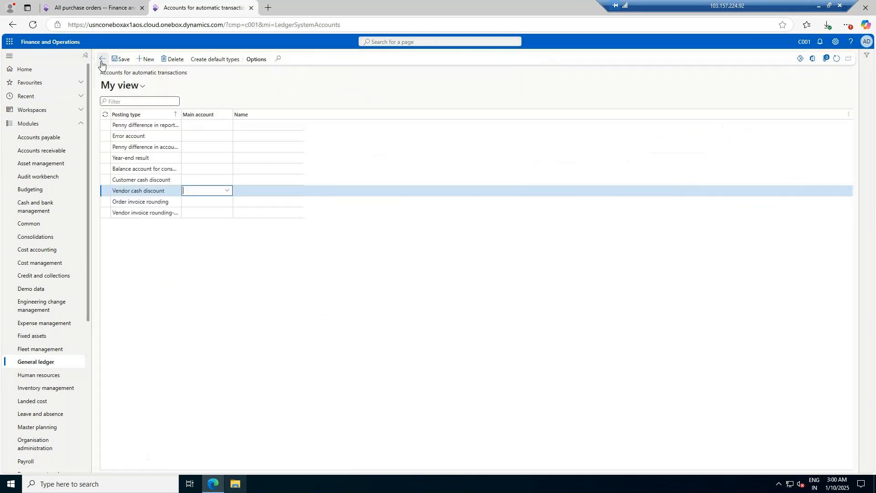
Step: Assign main account 200011 to the Vendor cash discount posting type and save the setup
left_click(227, 190)
scroll(268, 232, "down", 5)
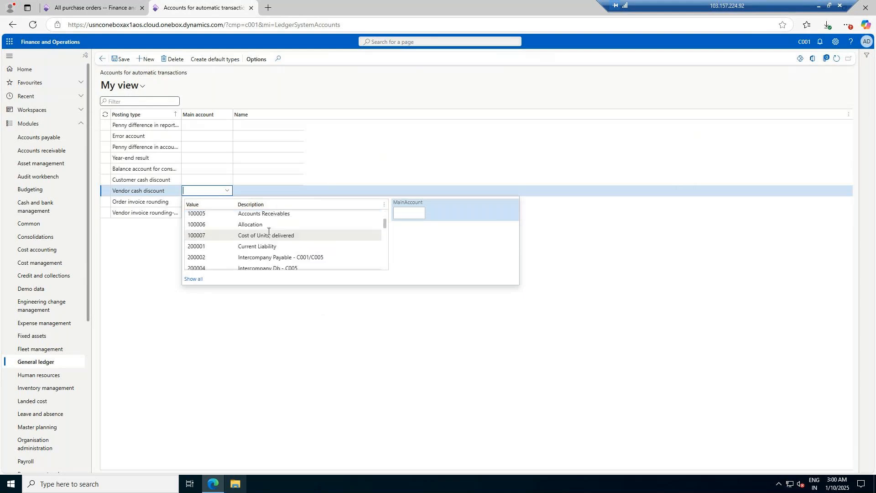
scroll(269, 231, "down", 3)
scroll(269, 232, "up", 3)
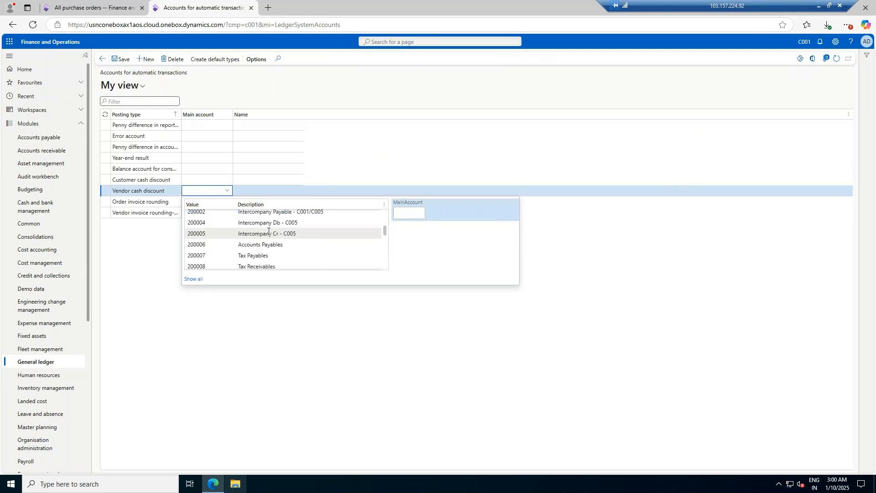
scroll(265, 243, "down", 3)
left_click(256, 253)
left_click(118, 58)
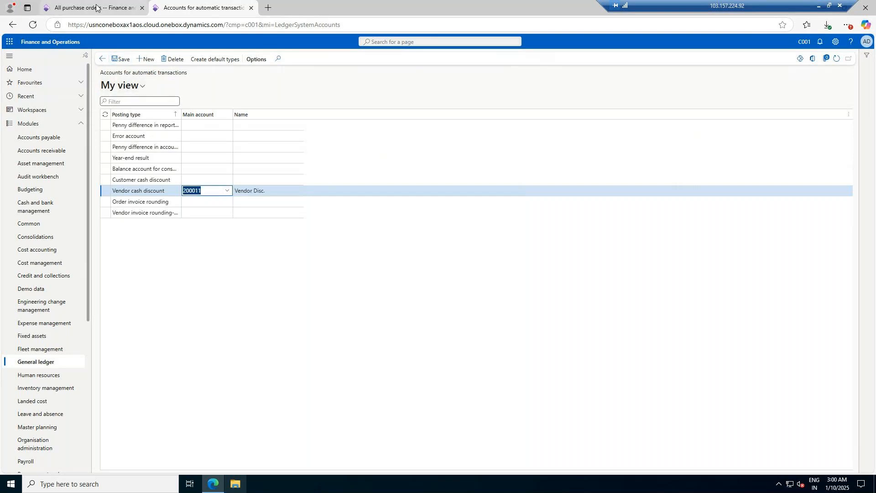
Step: Switch back to the purchase order, open its pending vendor invoice for editing and try to post it again
left_click(96, 7)
left_click(203, 8)
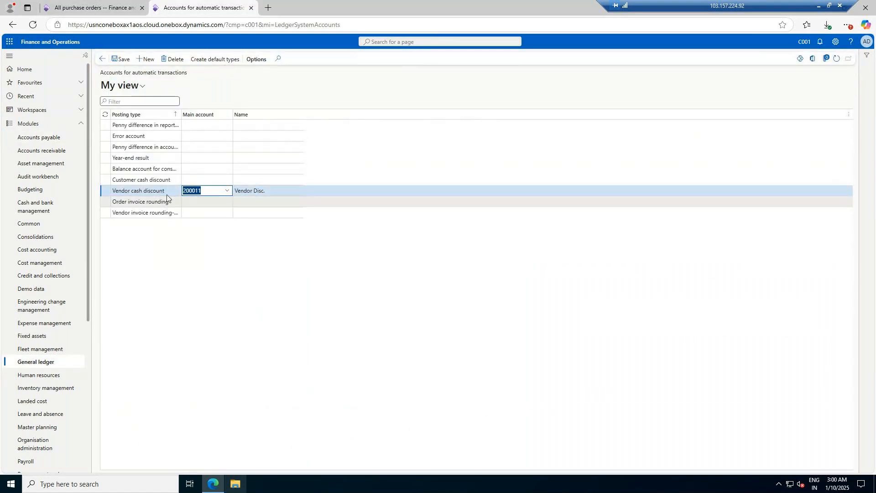
left_click(70, 3)
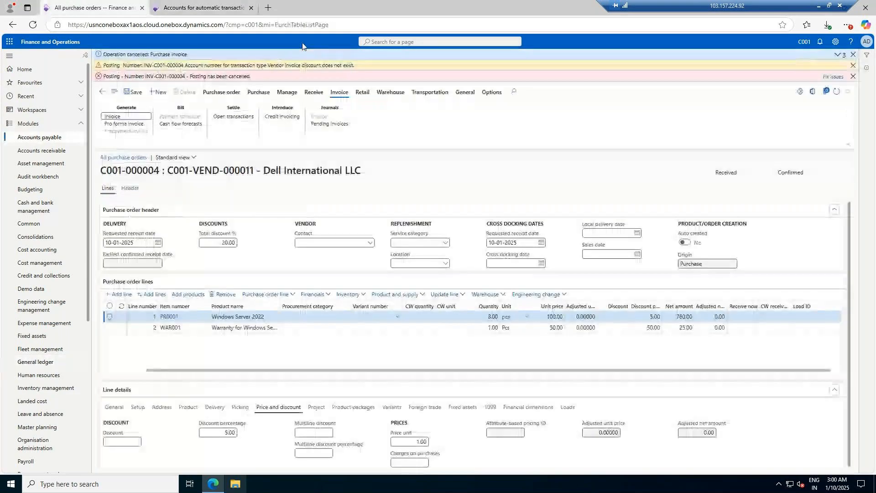
left_click(853, 57)
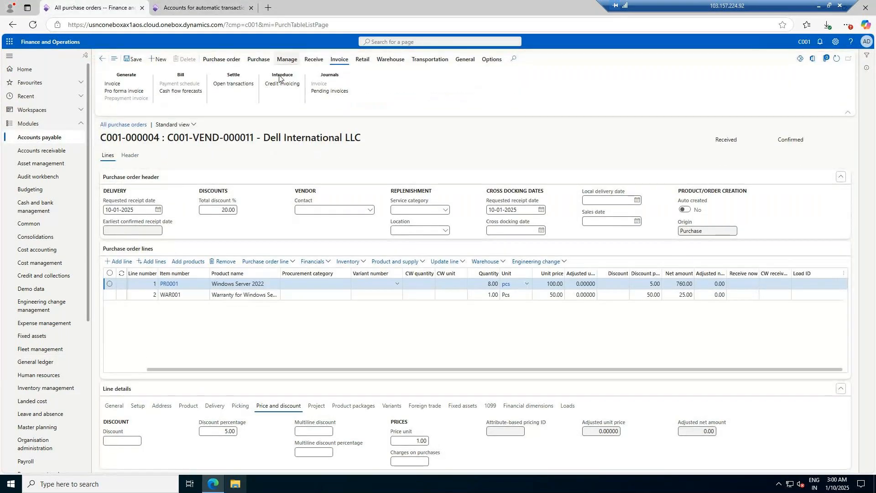
left_click(331, 94)
left_click(164, 59)
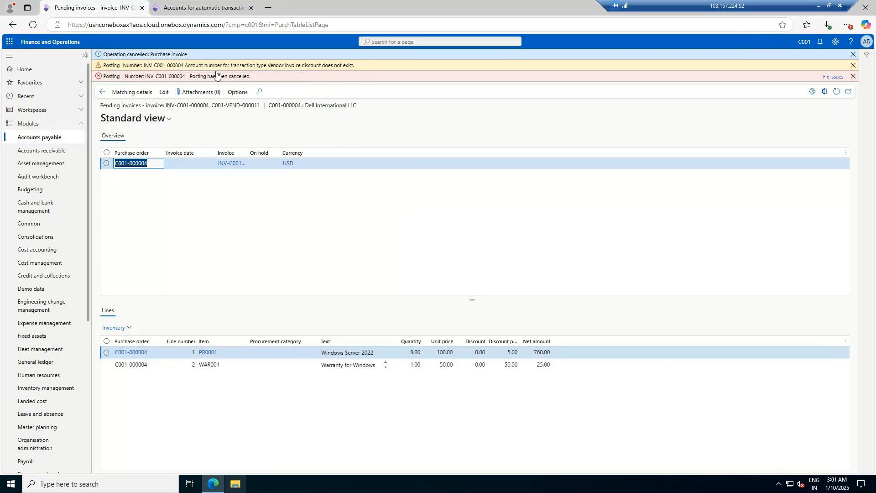
Step: In the accounts for automatic transactions, add the Vendor invoice discount posting type with main account 200011 and save
left_click(201, 8)
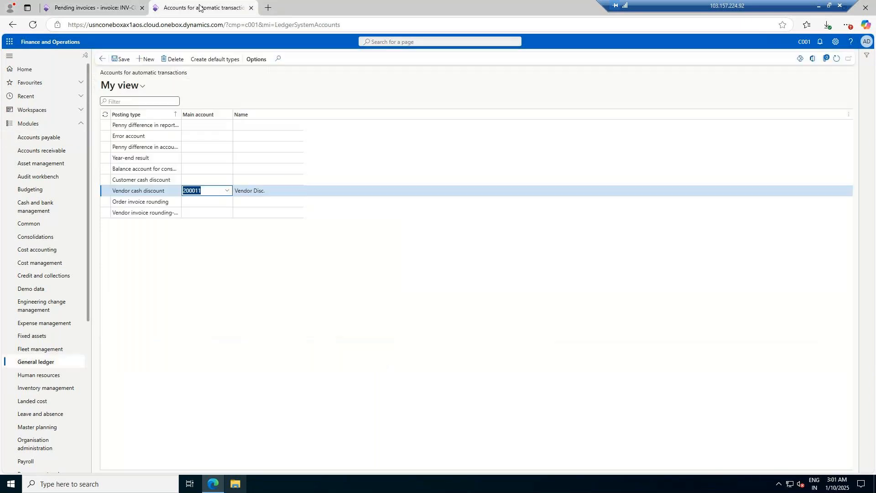
left_click(147, 60)
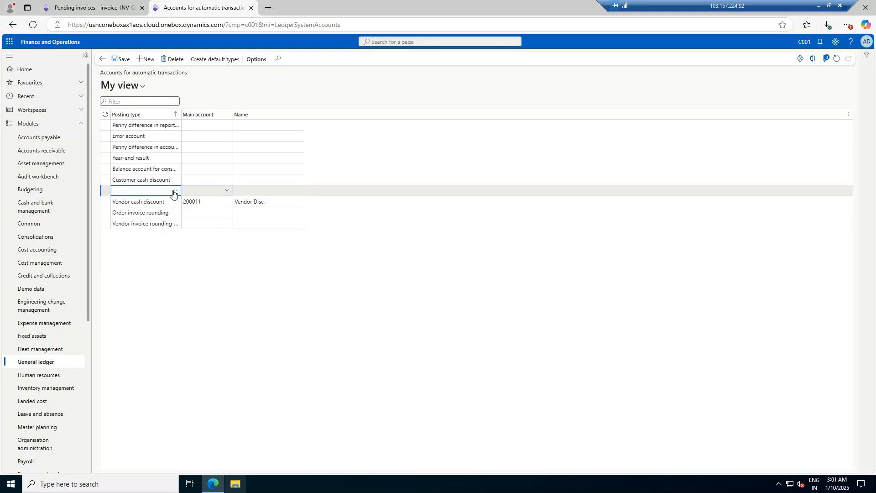
left_click(174, 191)
scroll(148, 296, "down", 5)
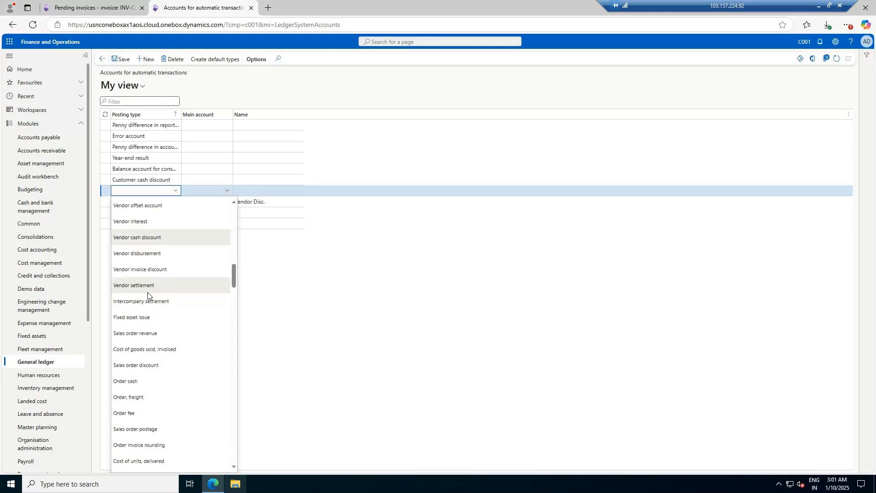
left_click(148, 270)
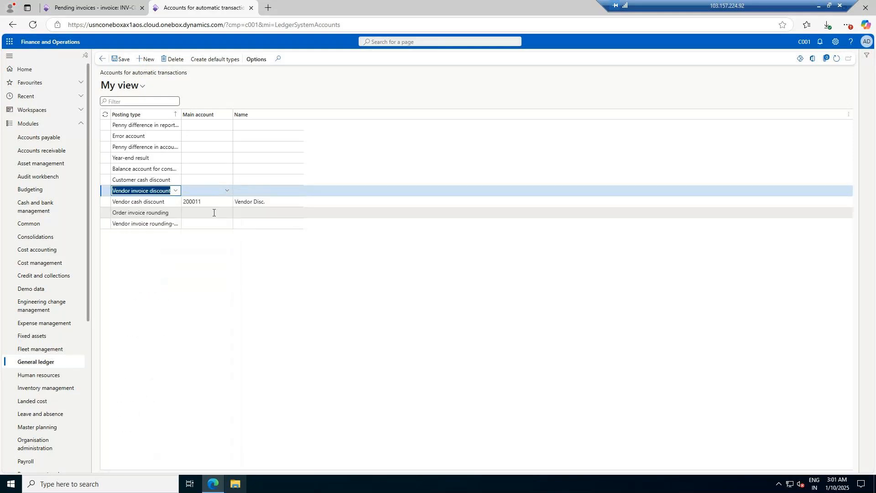
left_click_drag(208, 202, 183, 201)
key("ctrl+c")
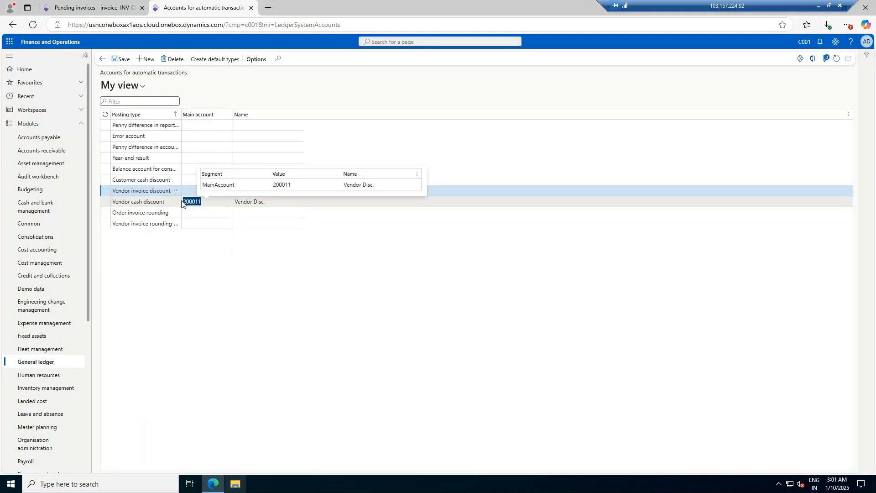
left_click(190, 191)
key("ctrl+v")
left_click(120, 58)
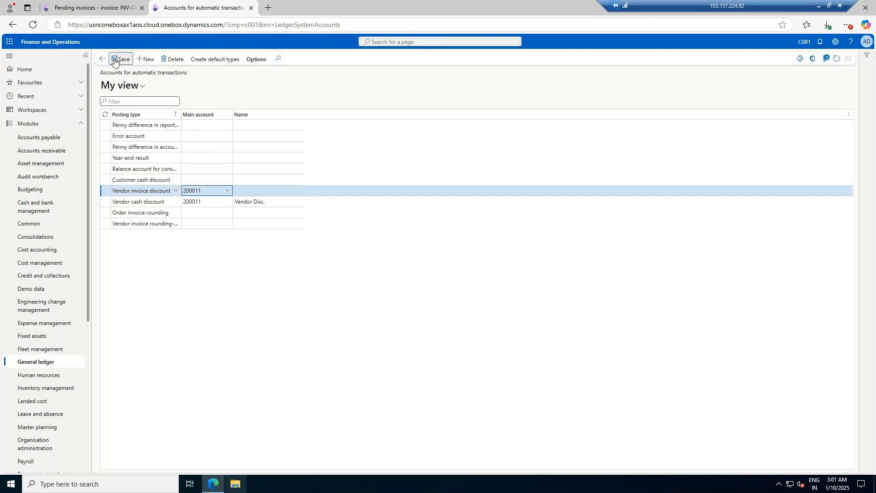
Step: Back in the pending invoices, clear the messages, edit the vendor invoice, update its match status and try to post it
left_click(91, 7)
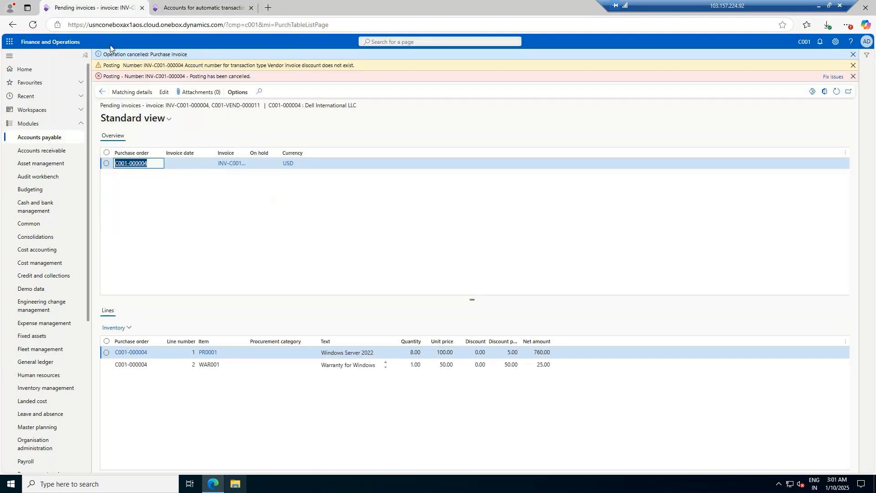
left_click(854, 55)
left_click(854, 56)
left_click(854, 55)
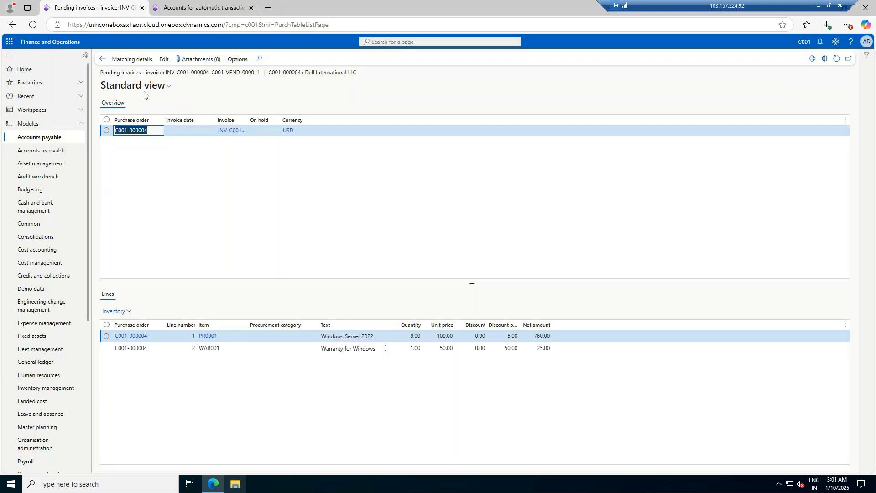
left_click(164, 60)
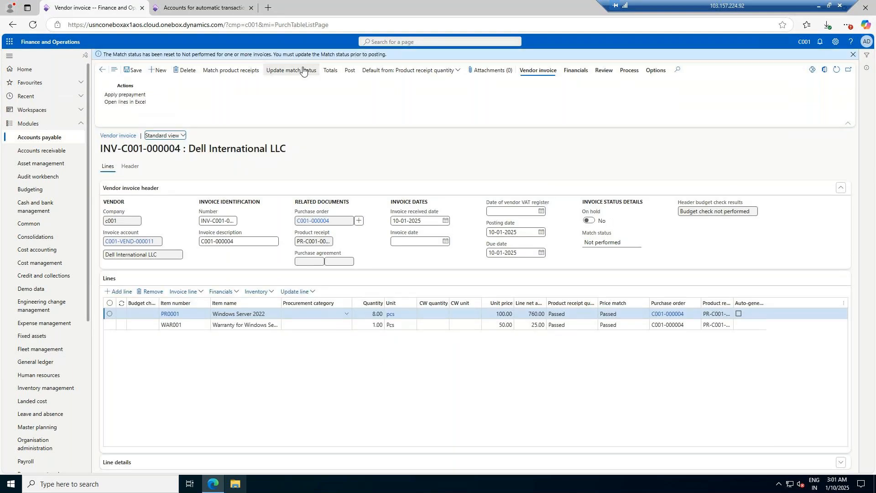
left_click(286, 73)
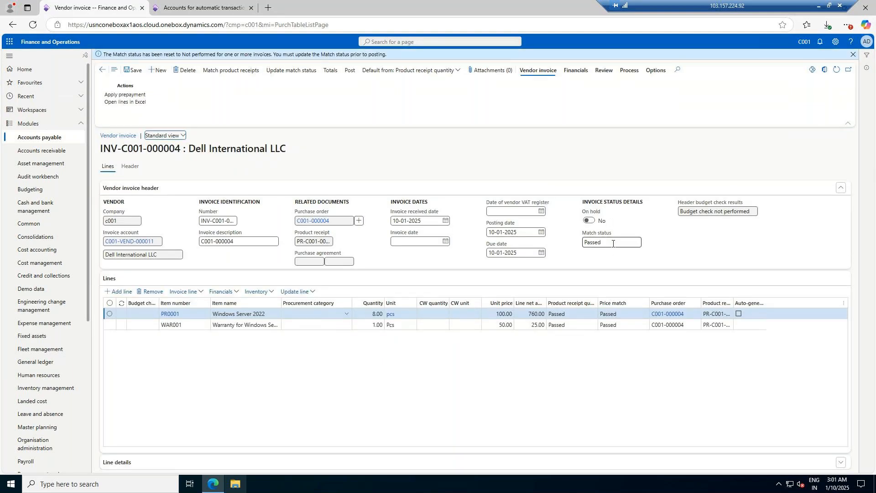
left_click(350, 72)
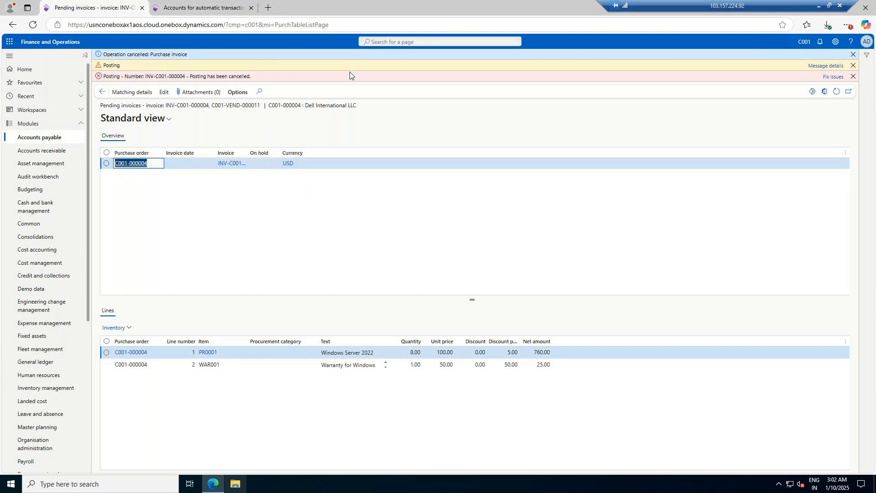
Step: View the details of the posting message and open the pending vendor invoice for editing
left_click(835, 66)
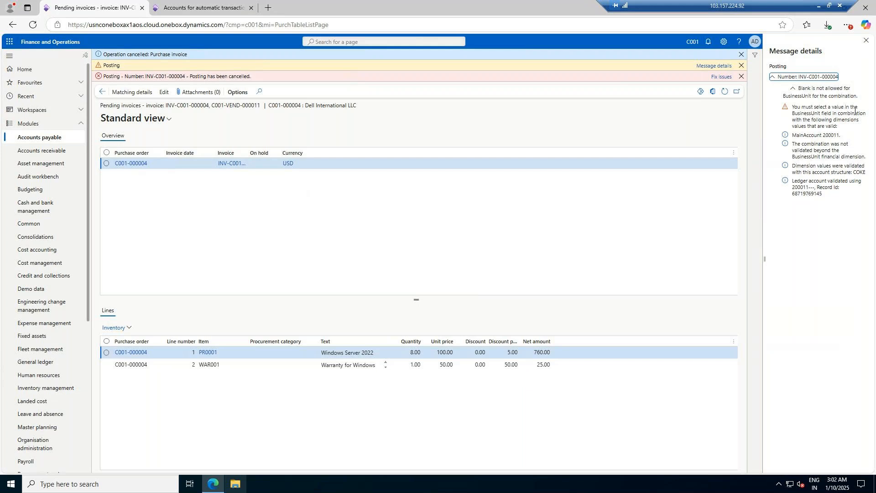
left_click(165, 96)
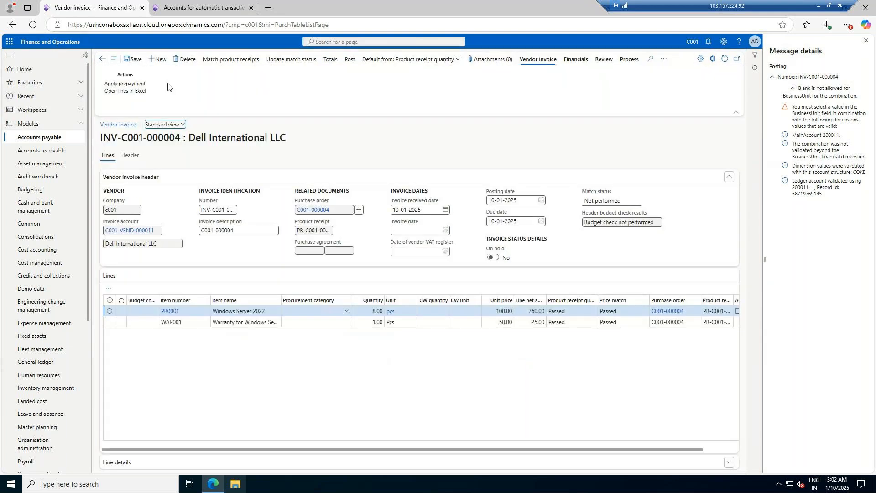
left_click(234, 300)
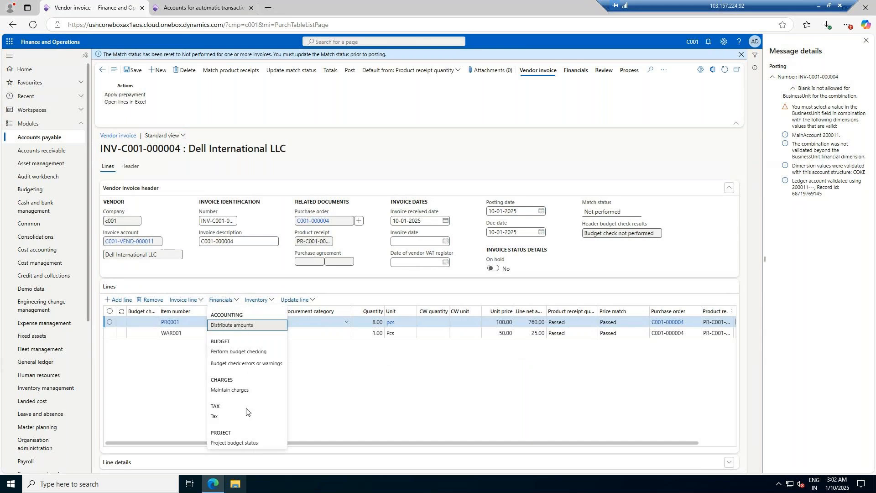
left_click(360, 378)
Step: Check the financial dimensions in the line details of both invoice lines, PR0001 and WAR001
left_click(232, 462)
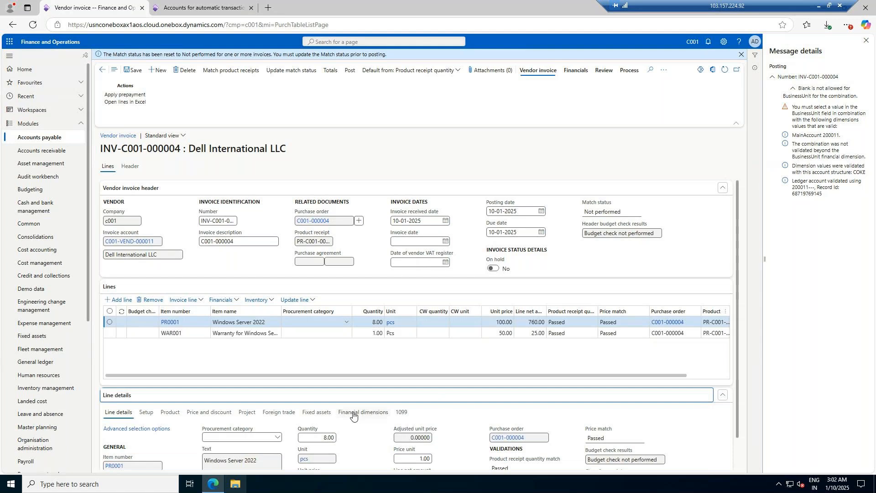
left_click(353, 414)
scroll(434, 436, "down", 2)
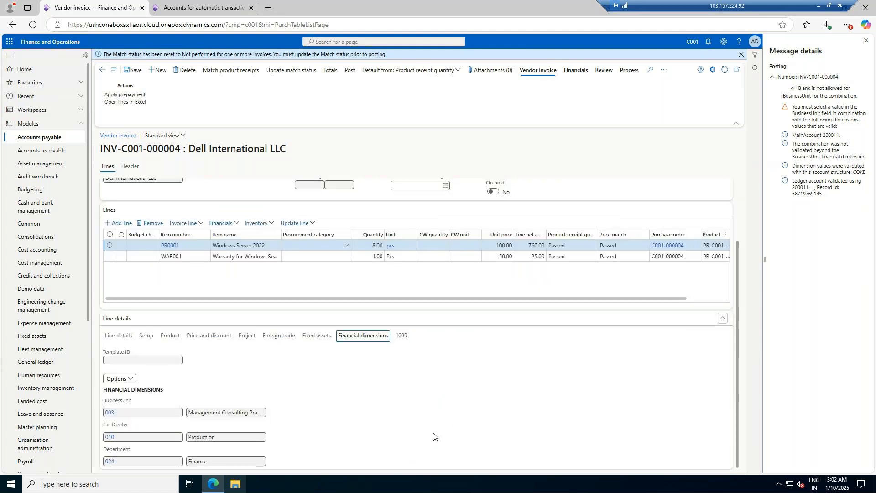
left_click(317, 256)
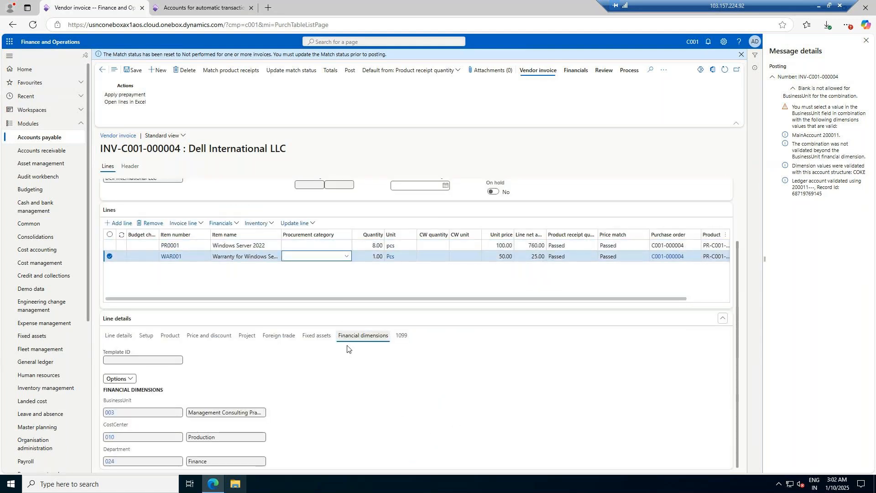
left_click(246, 257)
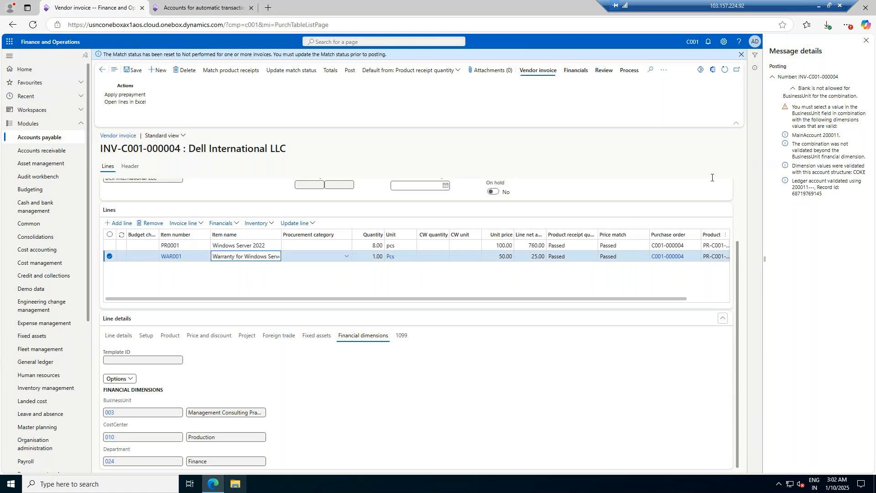
scroll(465, 369, "up", 1)
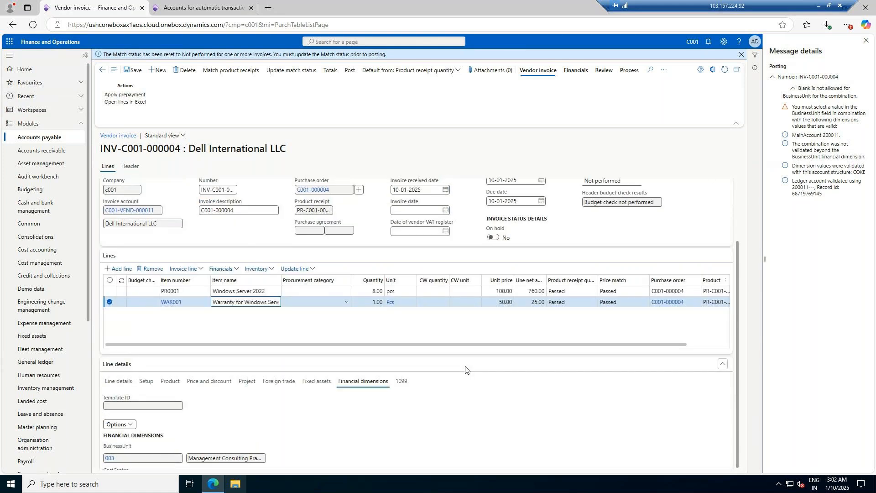
scroll(466, 369, "up", 1)
Step: Review the invoice header's approval, setup, payment and financial dimensions, and glance at the accounts for automatic transactions
left_click(130, 167)
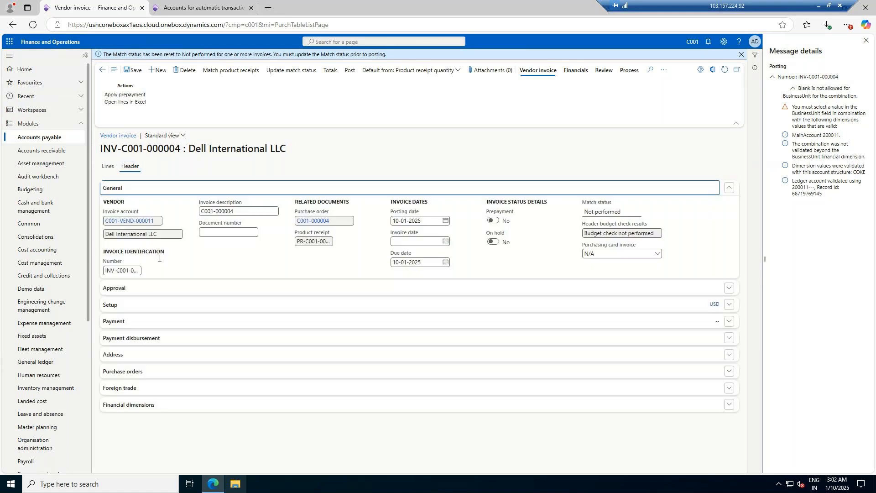
left_click(159, 288)
left_click(173, 352)
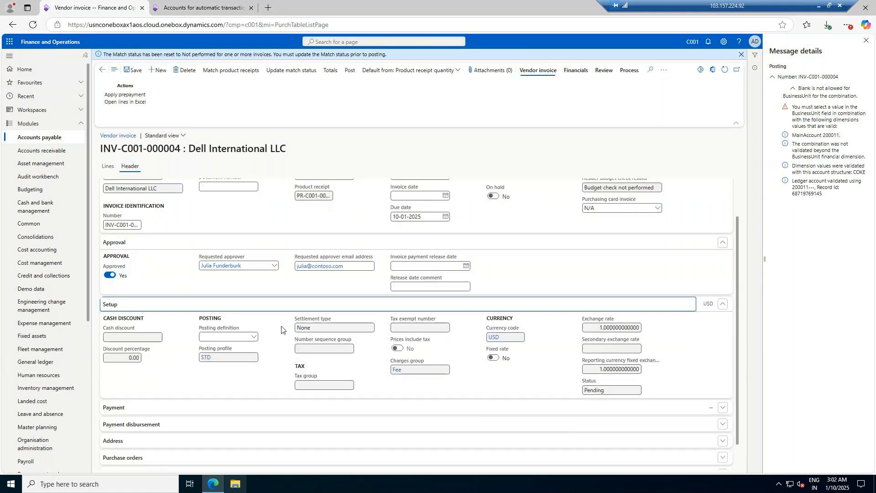
scroll(281, 330, "down", 1)
left_click(119, 381)
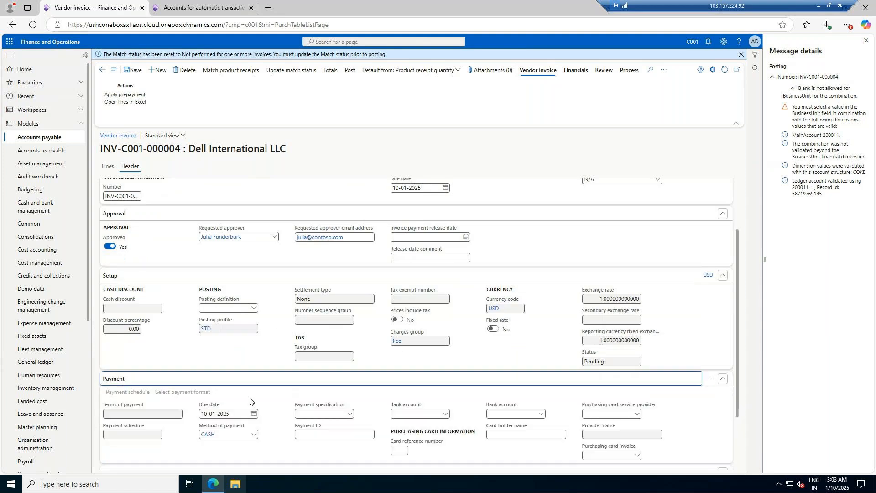
scroll(262, 386, "down", 2)
left_click(128, 462)
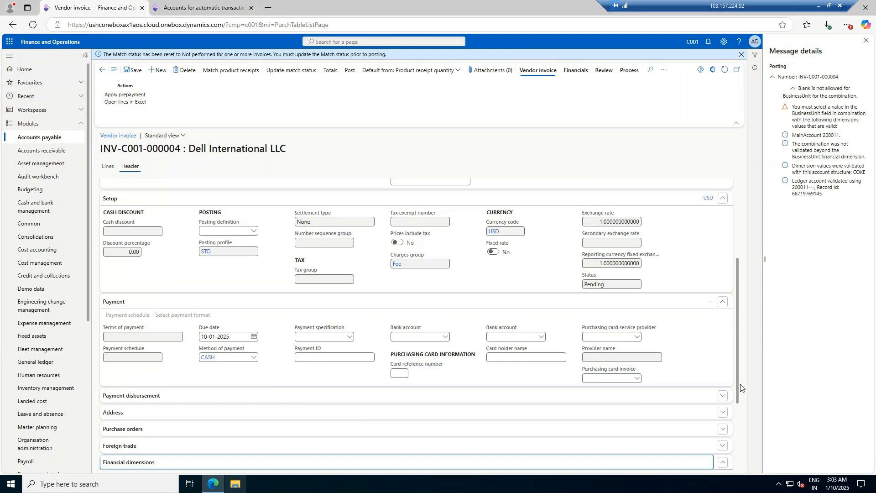
scroll(736, 387, "down", 3)
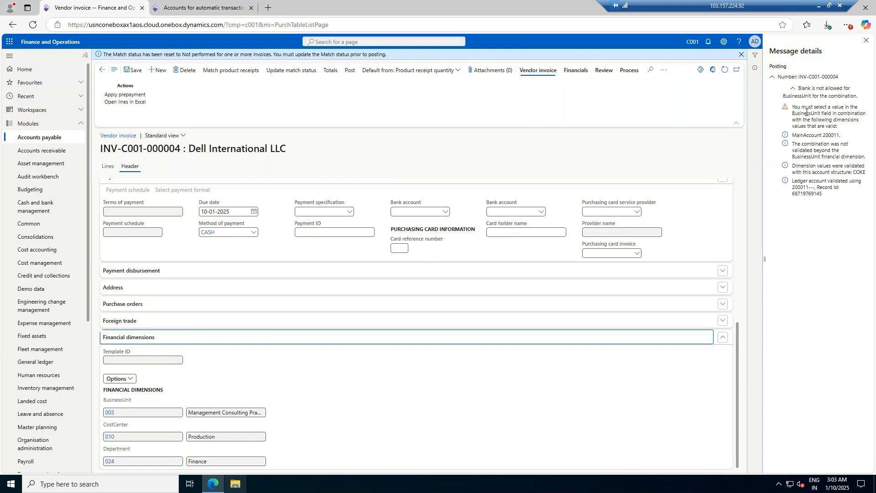
left_click(217, 3)
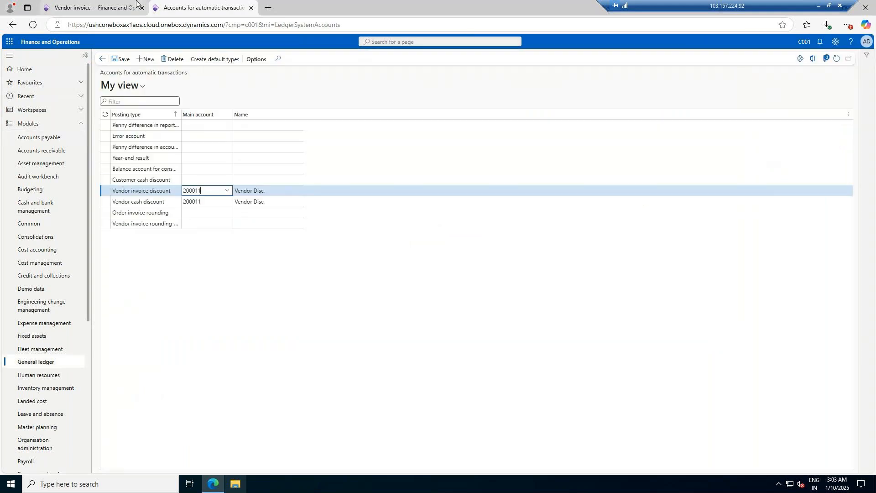
left_click(136, 4)
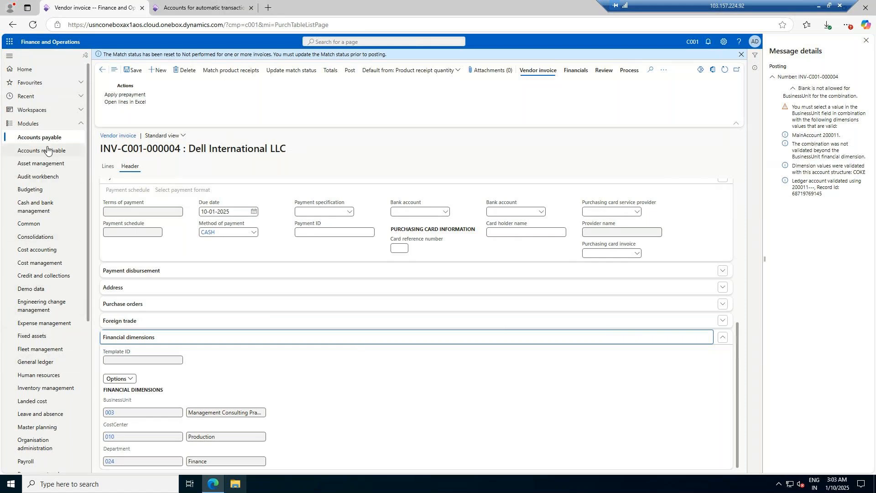
Step: Go to the general ledger's account structures, open the COKE structure and put it into edit mode
left_click(35, 363)
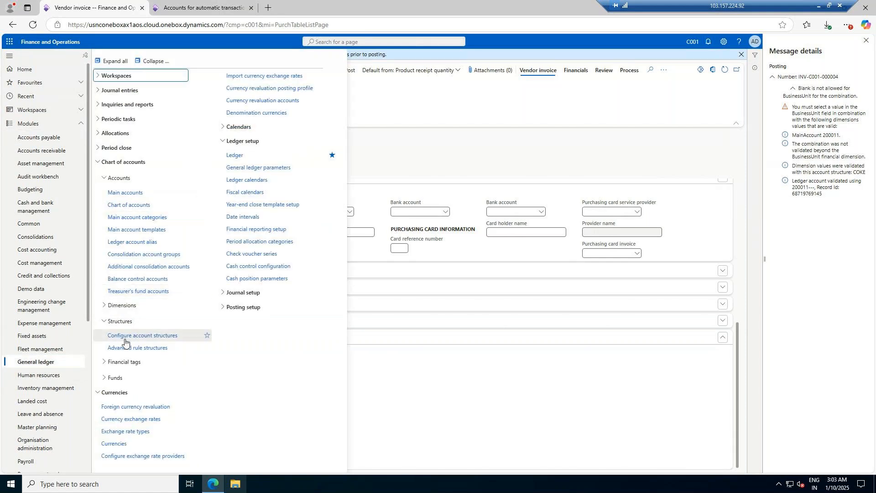
left_click(156, 336)
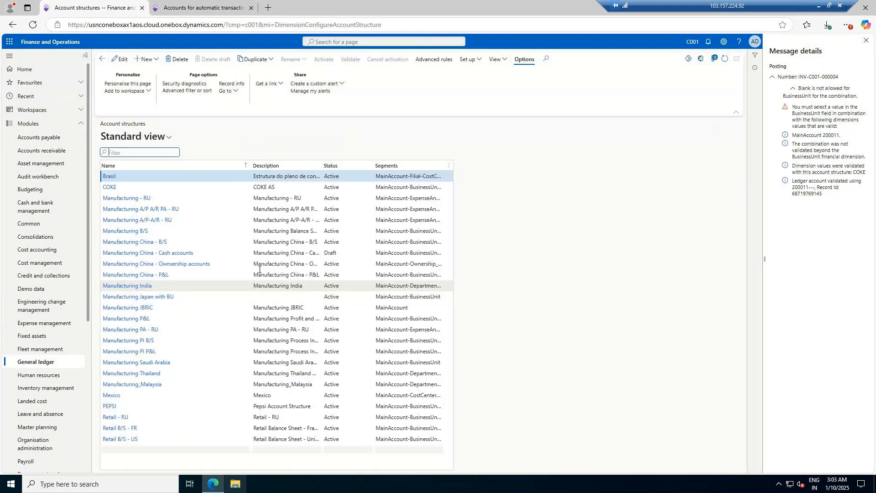
left_click(111, 188)
left_click(111, 187)
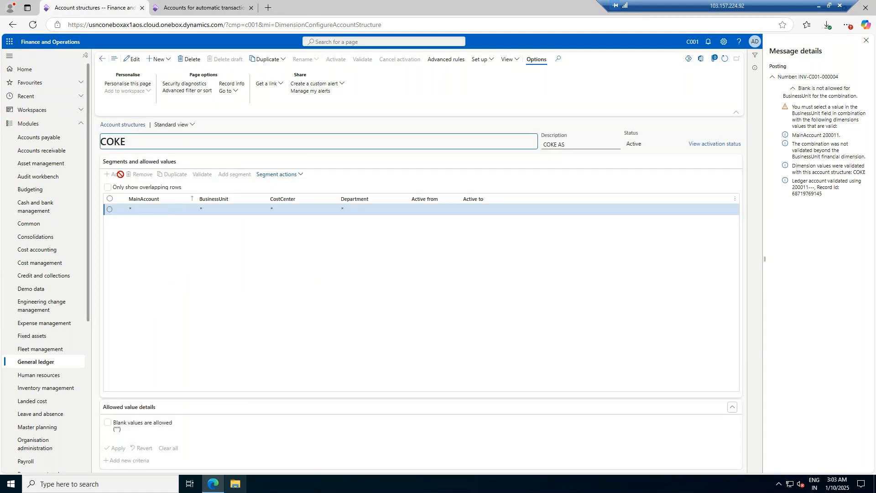
left_click(134, 60)
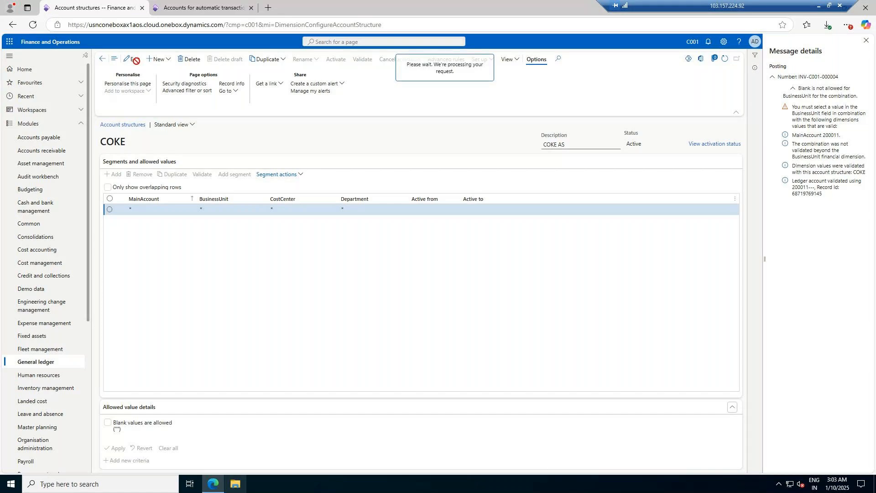
Step: Add a row for main account 200011 allowing blank BusinessUnit, CostCenter and Department values, and try to activate the structure
left_click(112, 175)
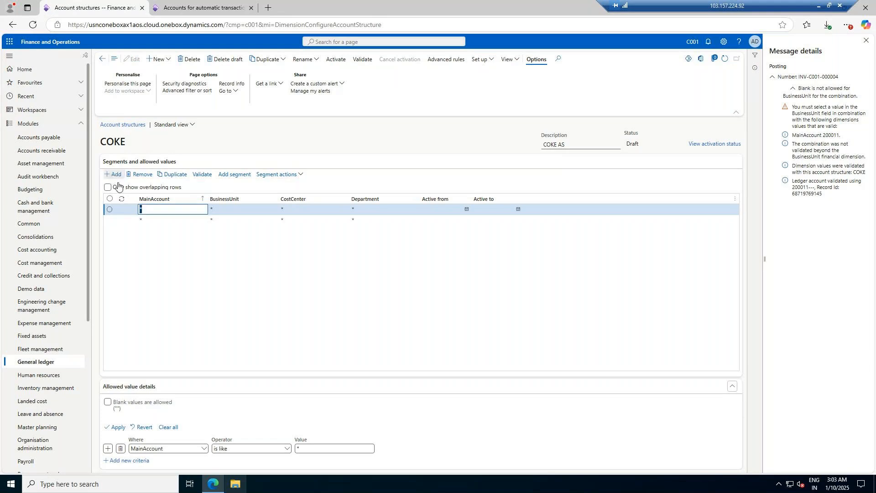
type("200011")
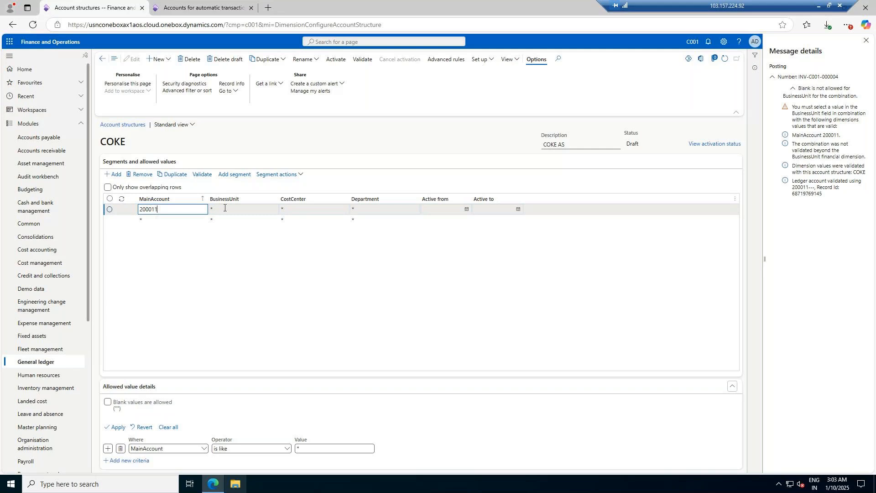
left_click(224, 208)
left_click(108, 402)
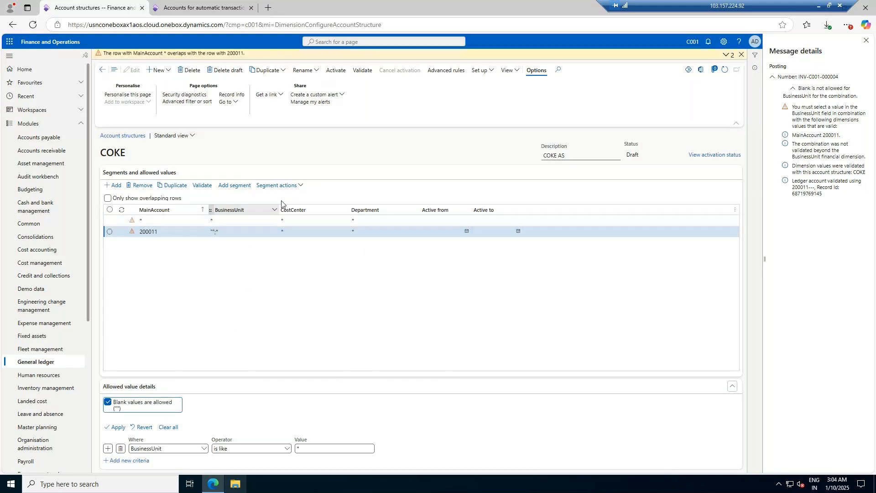
left_click(297, 232)
left_click(108, 402)
left_click(364, 230)
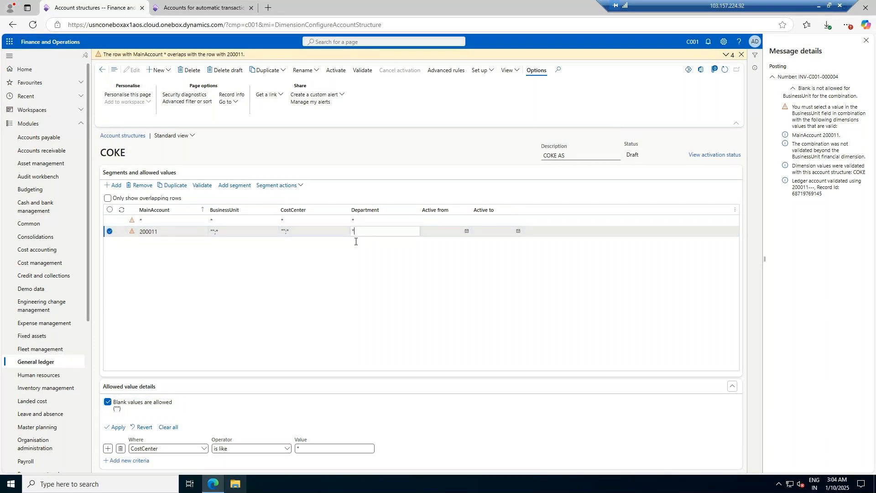
left_click(108, 402)
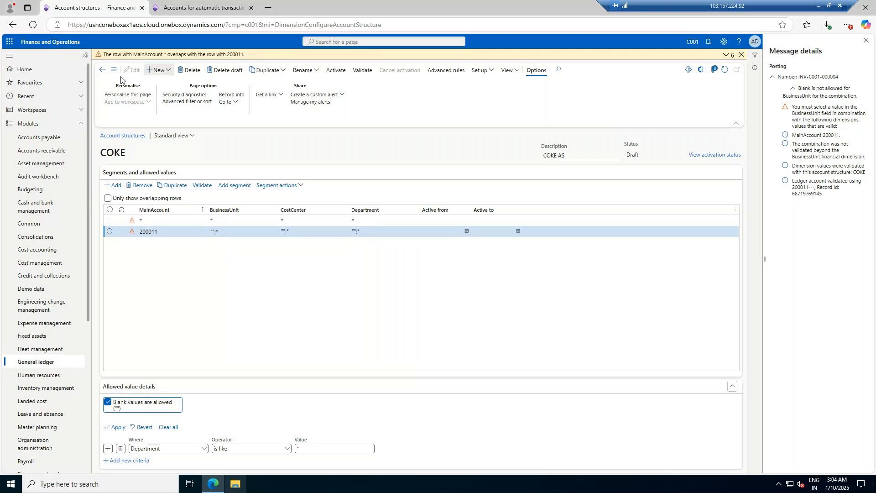
left_click(338, 70)
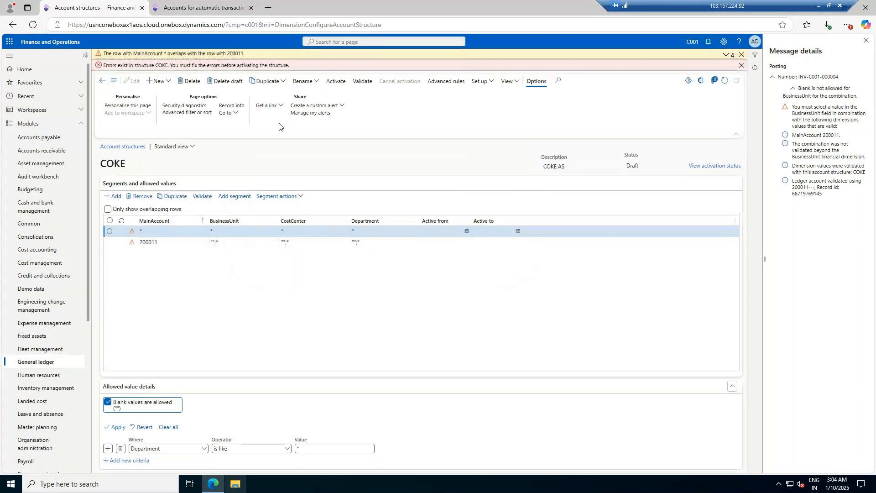
Step: Restrict the wildcard row's main account to the range 100000..200010 and validate the allowed values
left_click(155, 232)
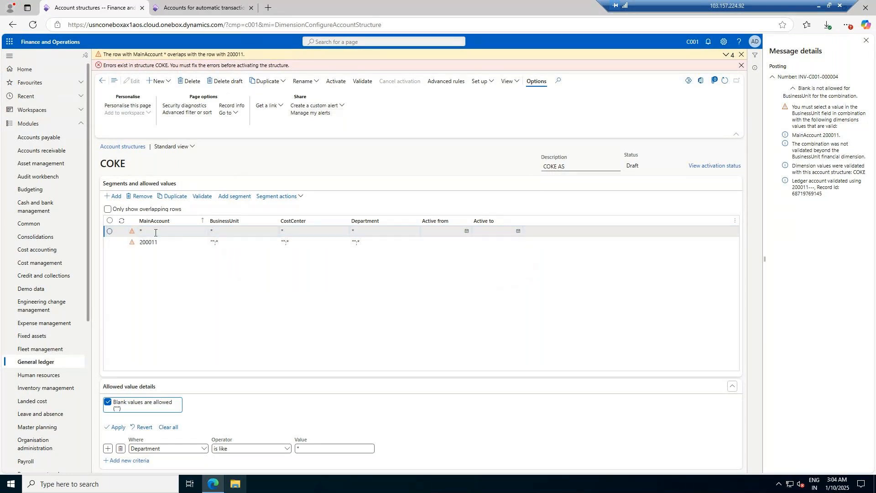
left_click(154, 233)
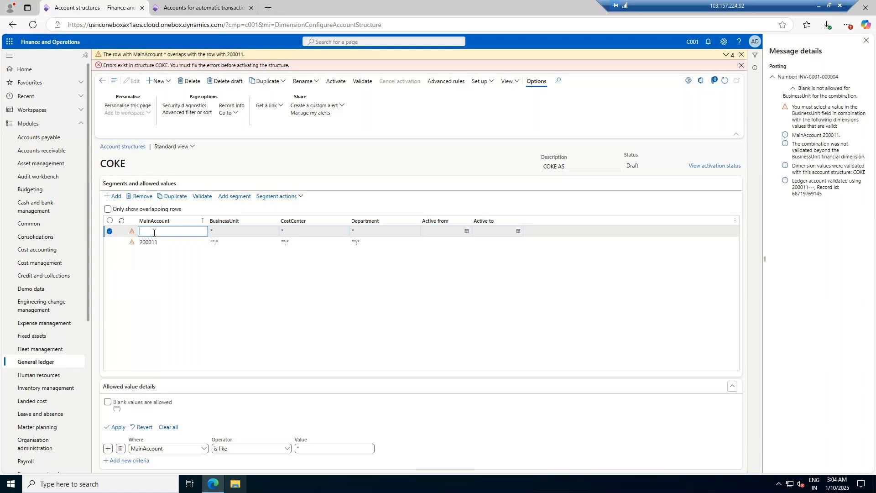
type("10000")
type("0000")
key("BackSpace")
type("10")
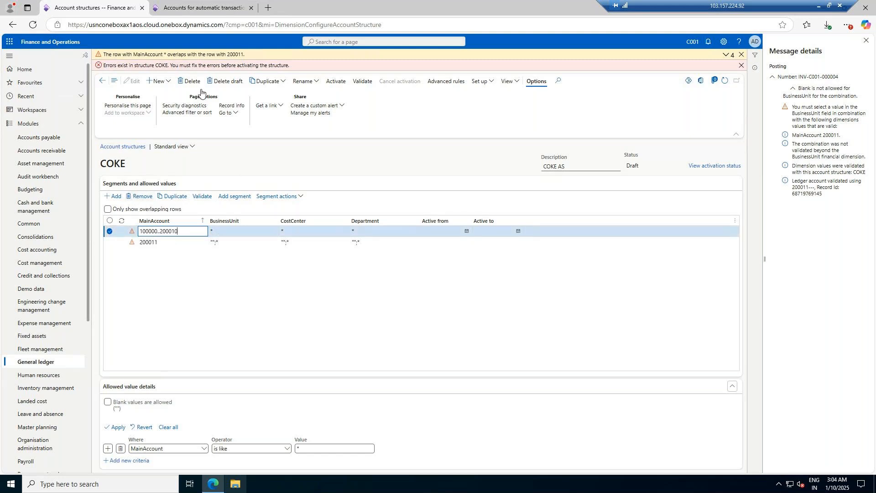
left_click(234, 230)
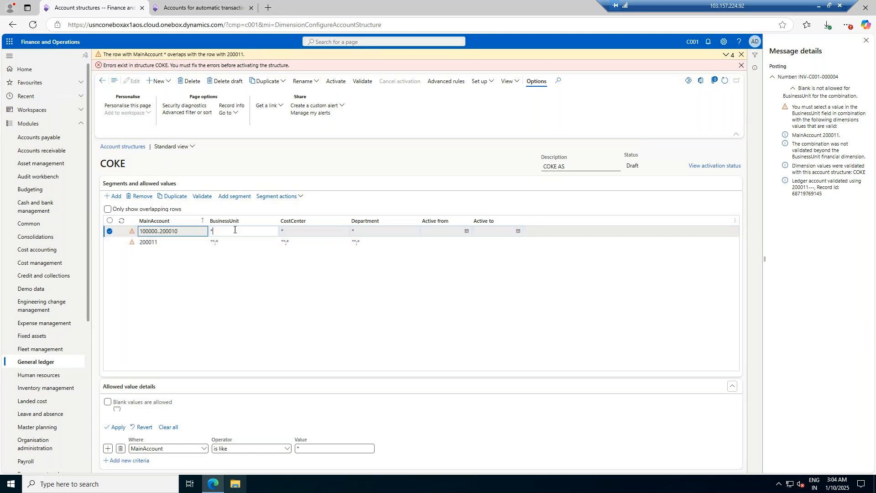
left_click(193, 269)
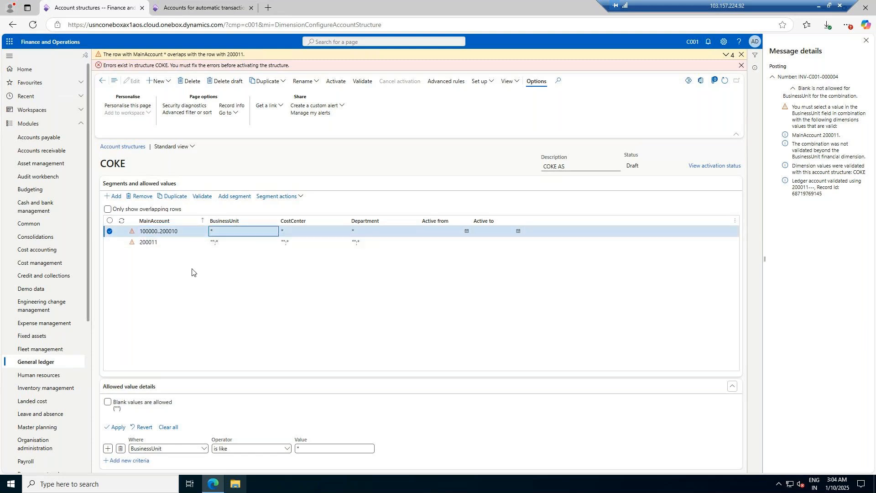
left_click(202, 196)
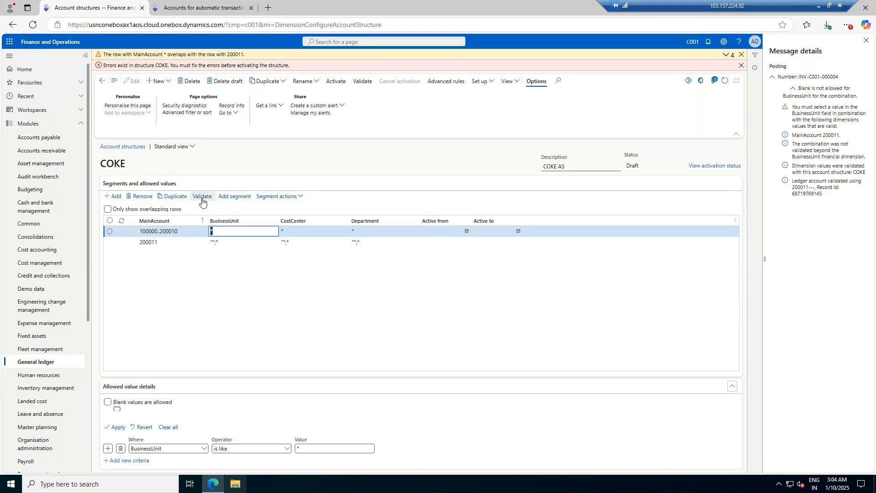
Step: Add another allowed-values row covering the main account range 200012..999999
left_click(154, 242)
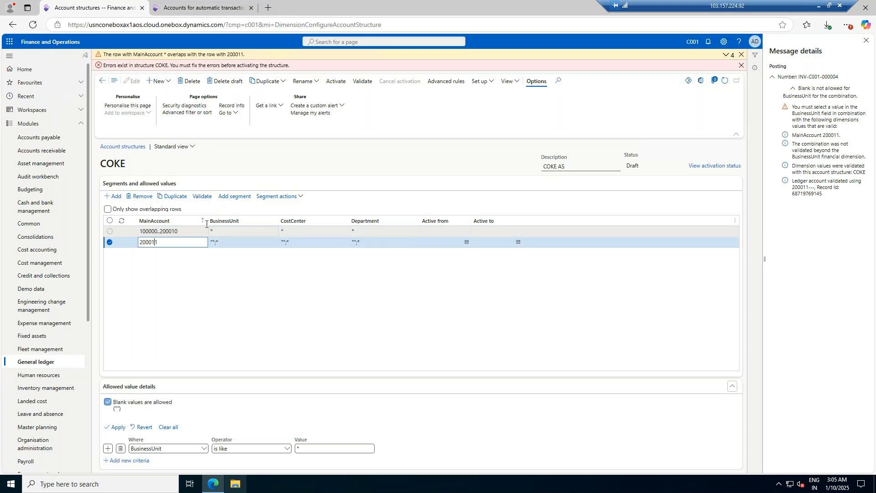
left_click(114, 198)
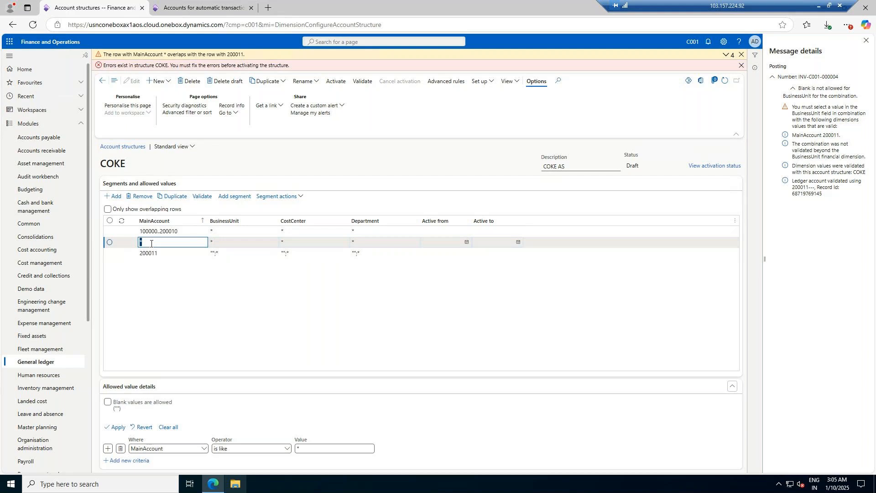
type("200012..999999")
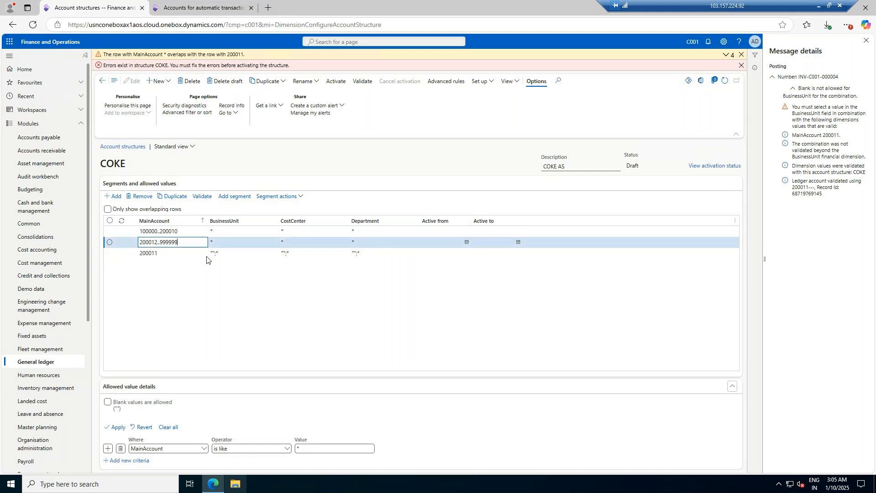
left_click(227, 241)
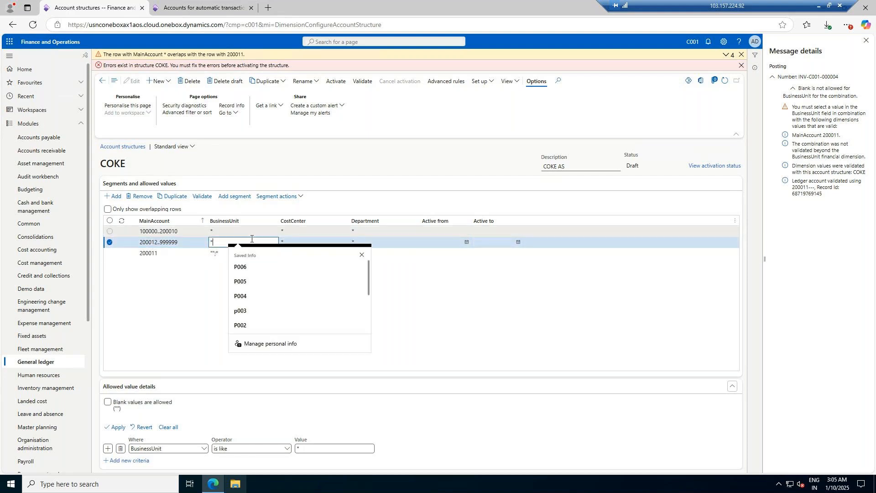
Step: Select the 200011 row of the COKE structure, with blank values allowed, and activate the account structure
left_click(177, 277)
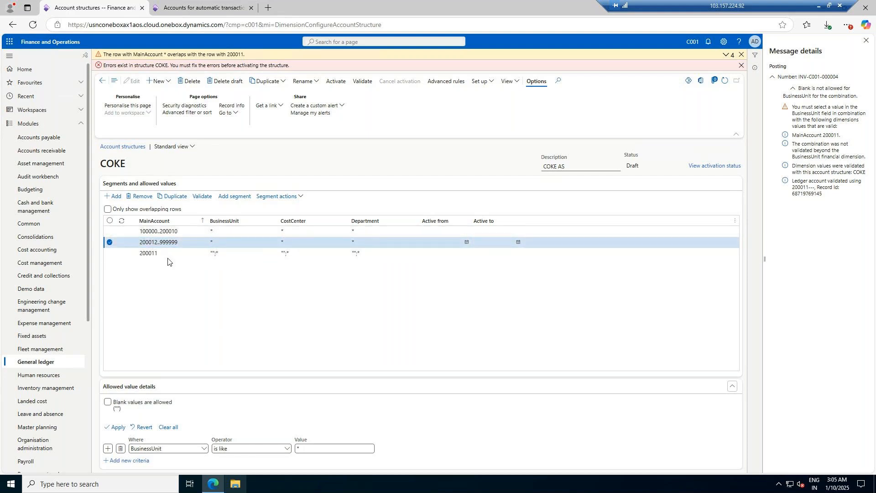
left_click(167, 257)
left_click(220, 241)
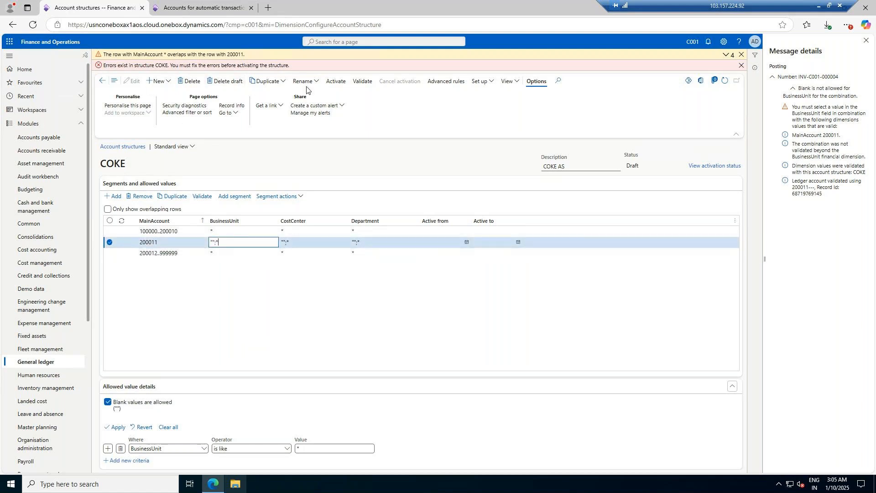
left_click(338, 83)
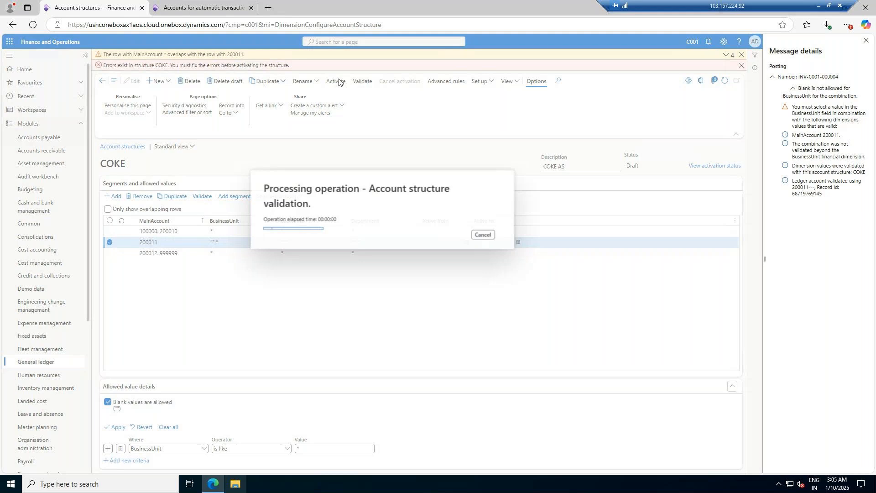
Step: Open the main account details behind the vendor invoice discount posting type and review its settings and posting validation
left_click(206, 8)
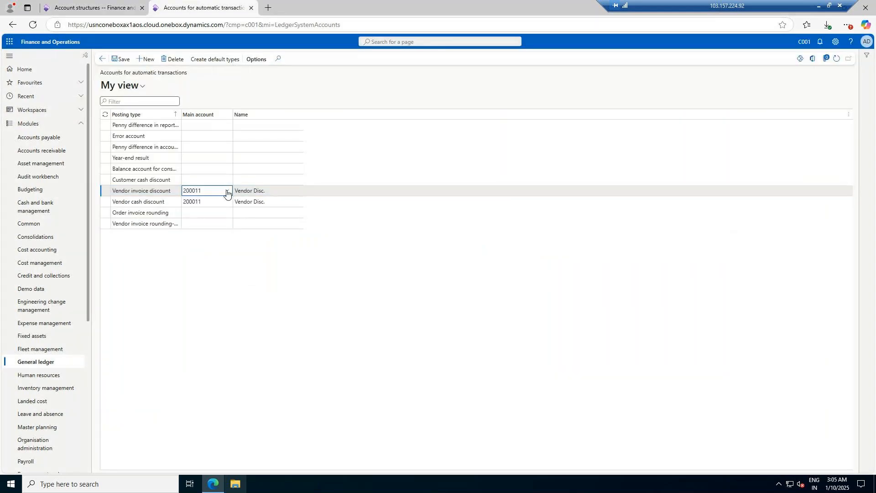
right_click(229, 190)
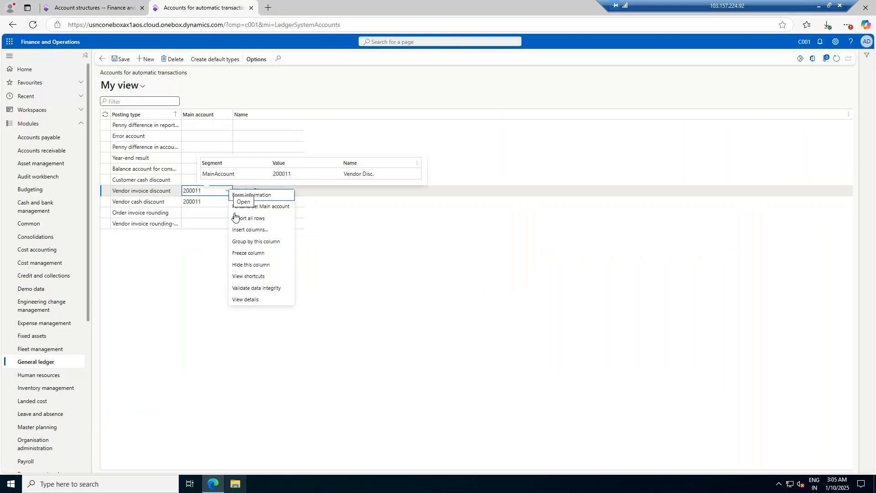
left_click(249, 300)
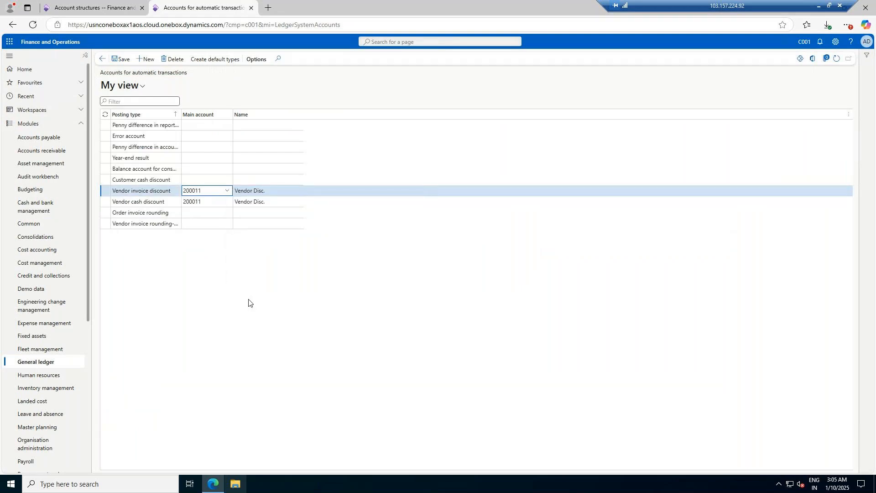
scroll(250, 303, "down", 2)
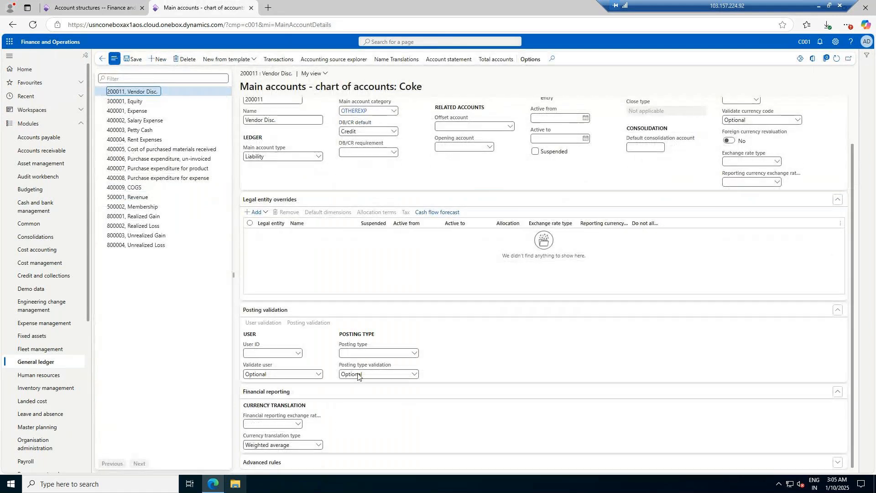
scroll(594, 196, "up", 2)
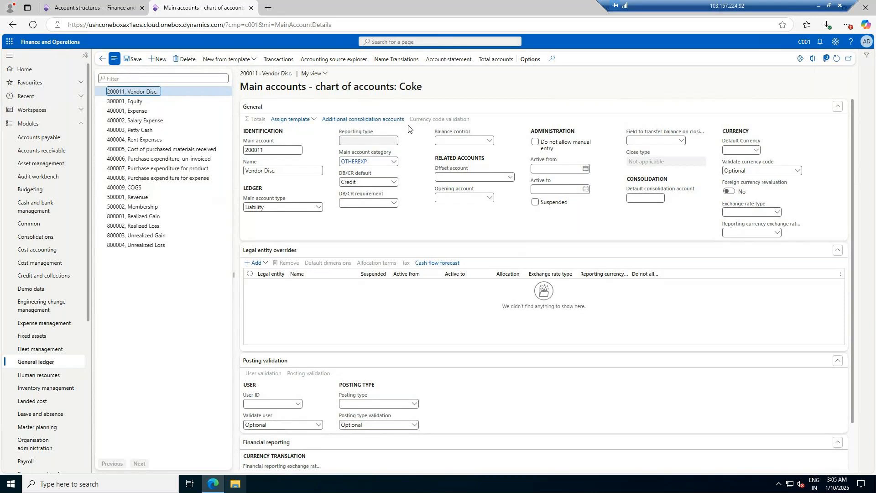
scroll(371, 328, "down", 2)
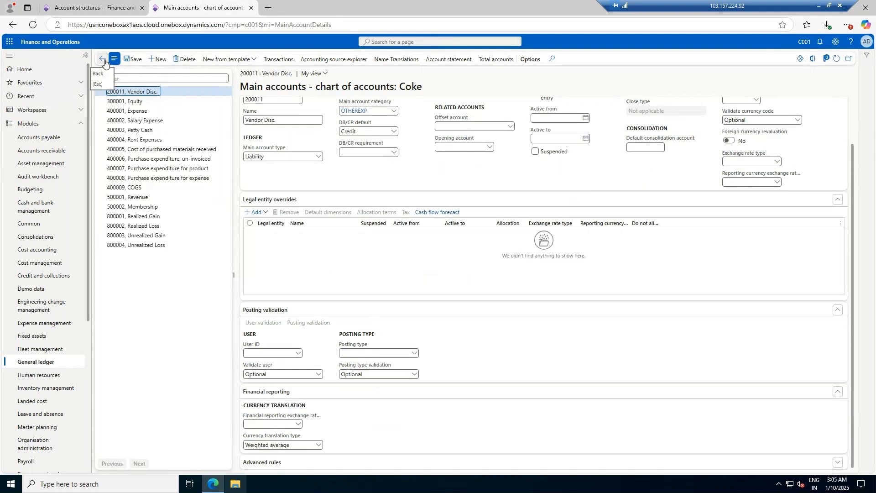
Step: Check the 200011 row in the COKE structure and return from the main account details to the accounts for automatic transactions
left_click(95, 4)
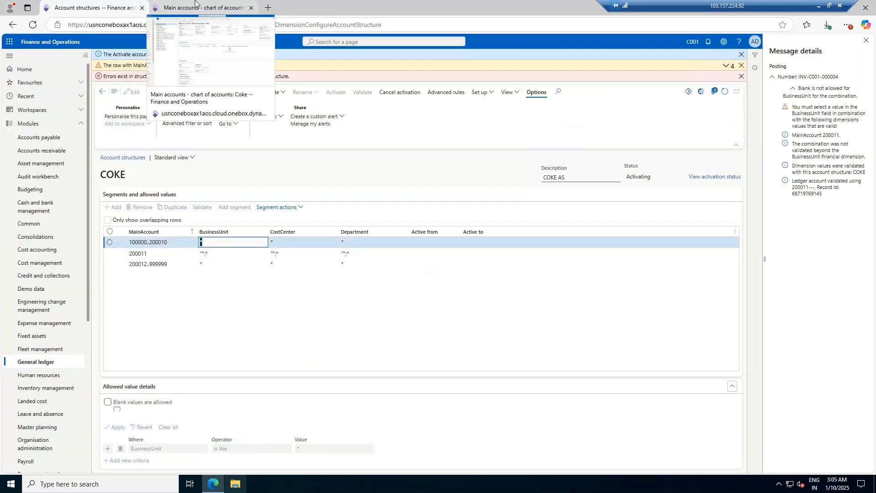
left_click(391, 254)
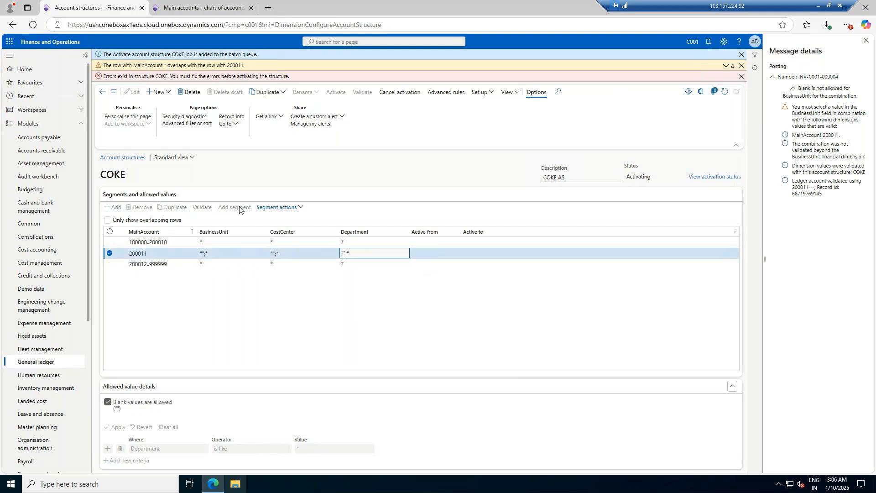
left_click(219, 5)
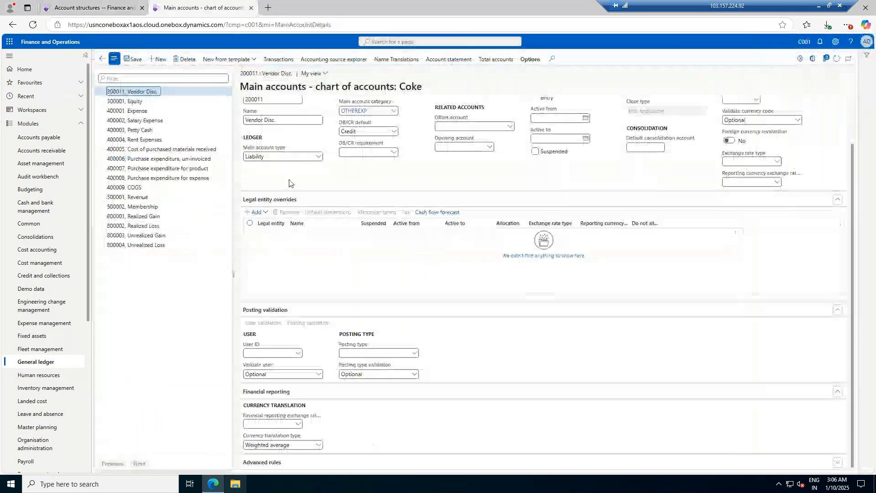
left_click(102, 59)
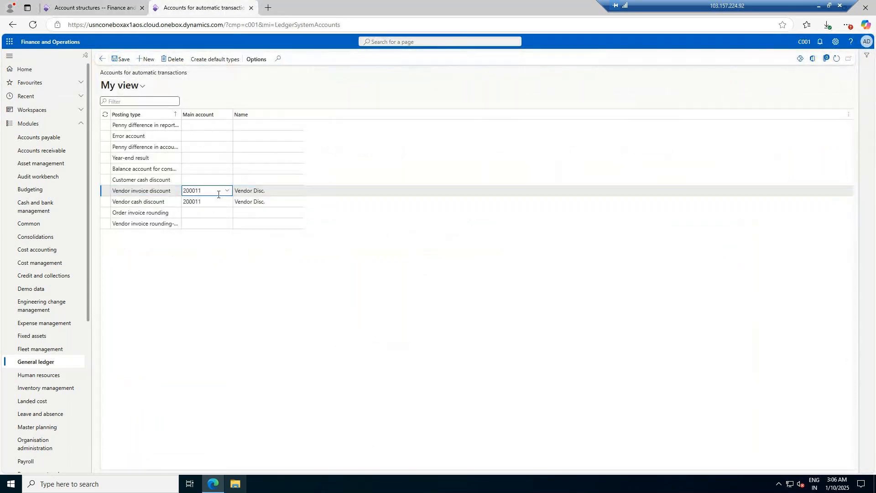
Step: Return to the COKE account structure, dismiss its messages and refresh the page to update the activation status
left_click(55, 4)
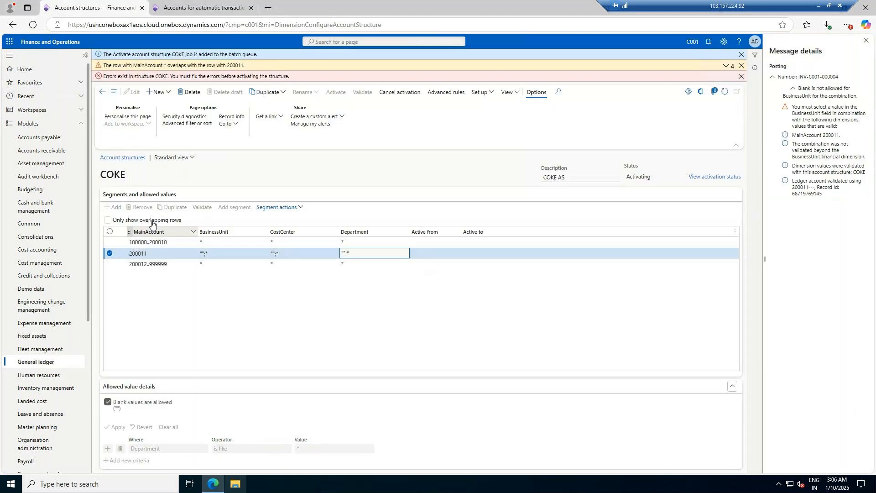
left_click(742, 76)
left_click(742, 66)
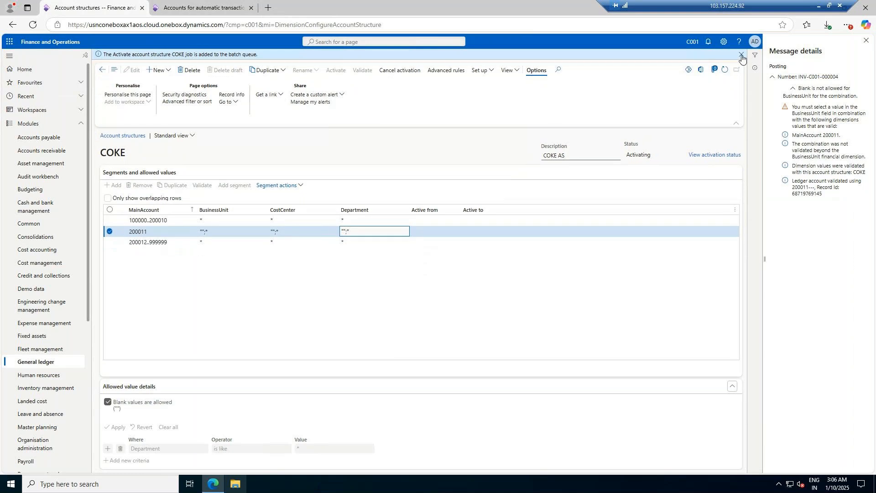
left_click(741, 55)
left_click(724, 60)
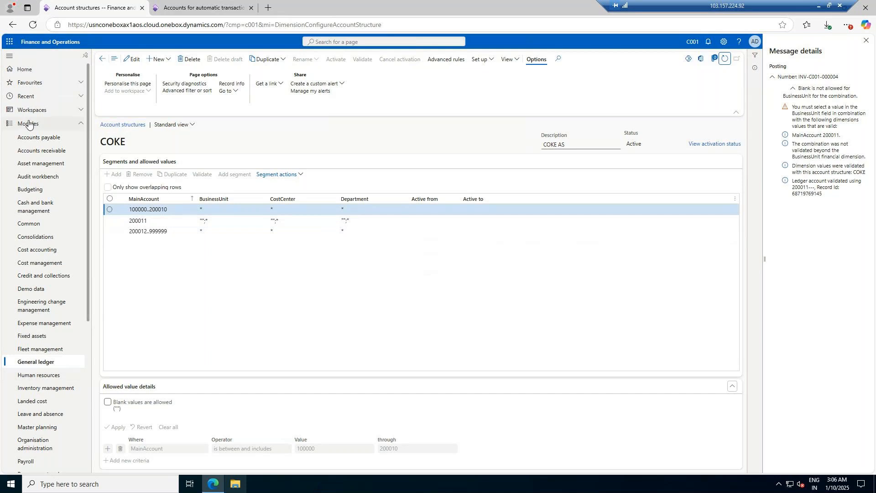
Step: Go to all purchase orders in Accounts payable and open the pending invoices of the received Dell International order
left_click(28, 137)
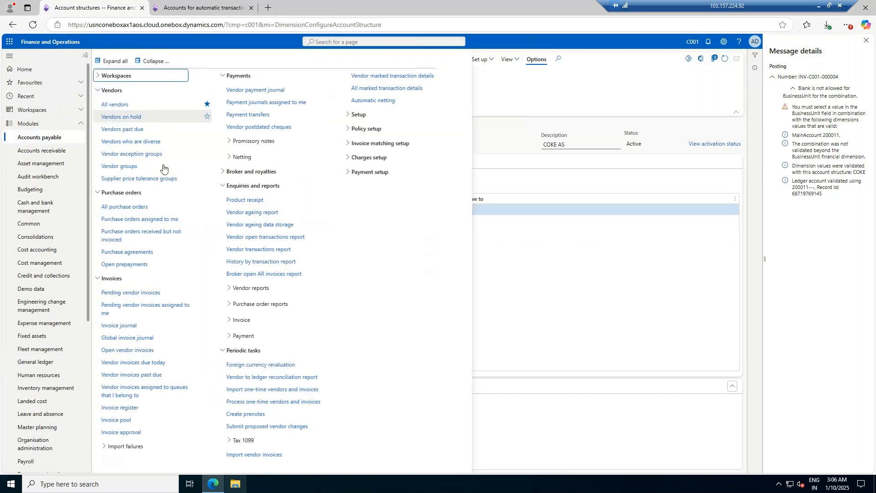
left_click(130, 207)
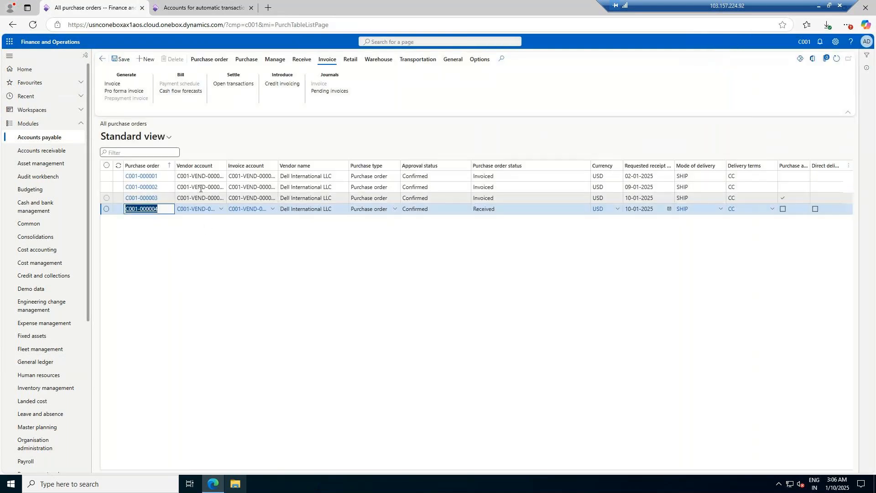
left_click(316, 94)
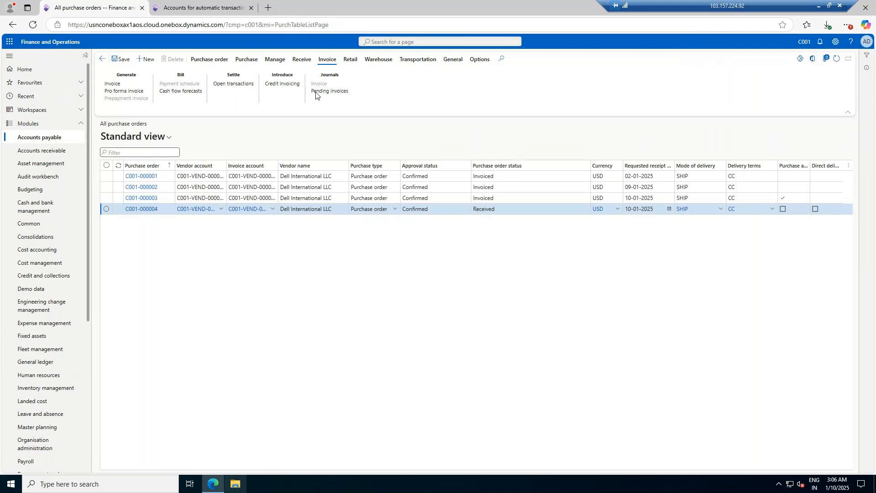
Step: Open the pending Dell International invoice for editing, update its match status and post it
left_click(166, 59)
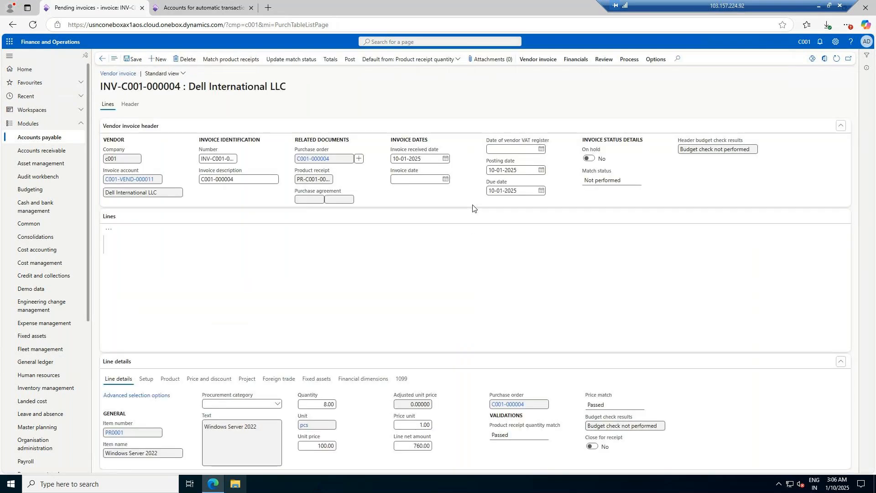
left_click(291, 74)
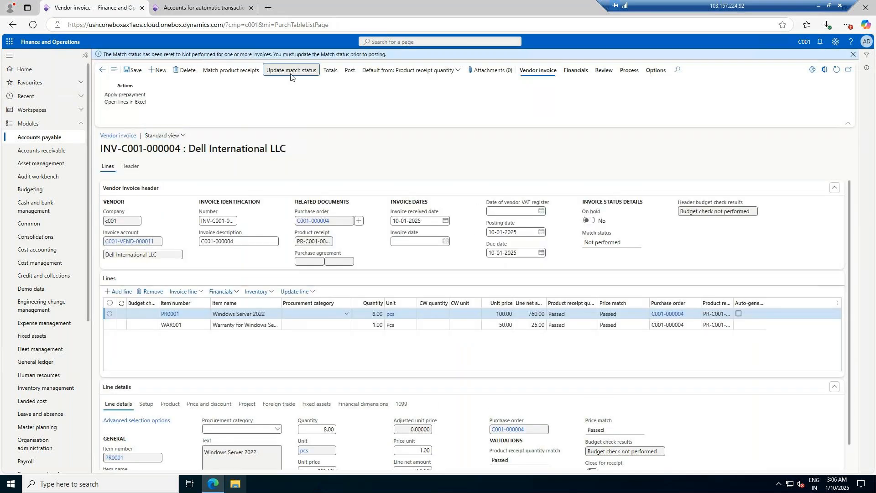
left_click(350, 70)
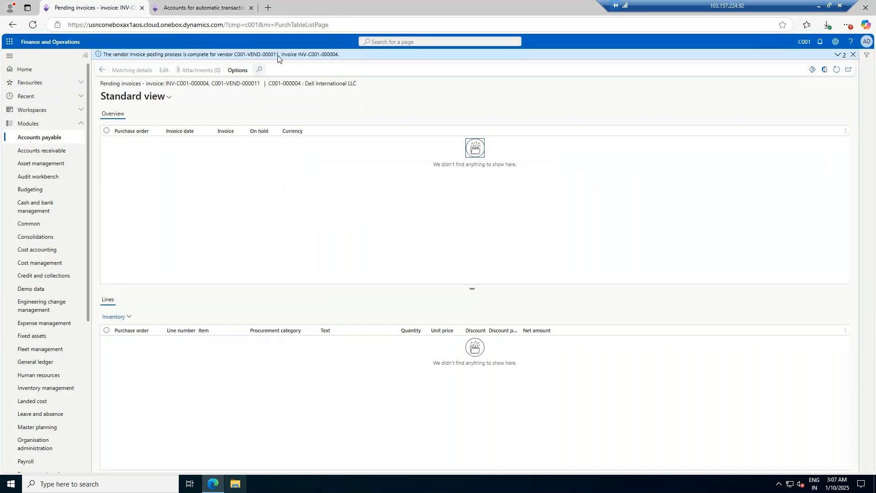
Step: Open the vendor transactions of Dell International LLC from the list of all vendors
left_click(208, 8)
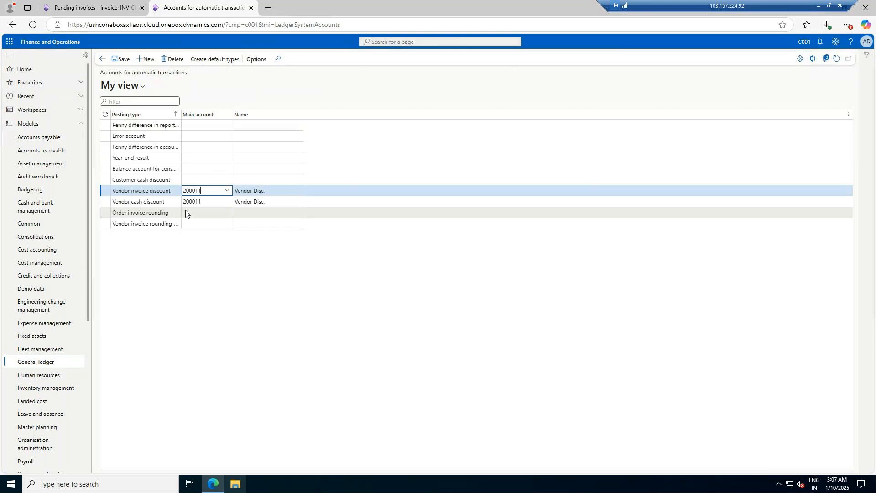
scroll(59, 309, "down", 5)
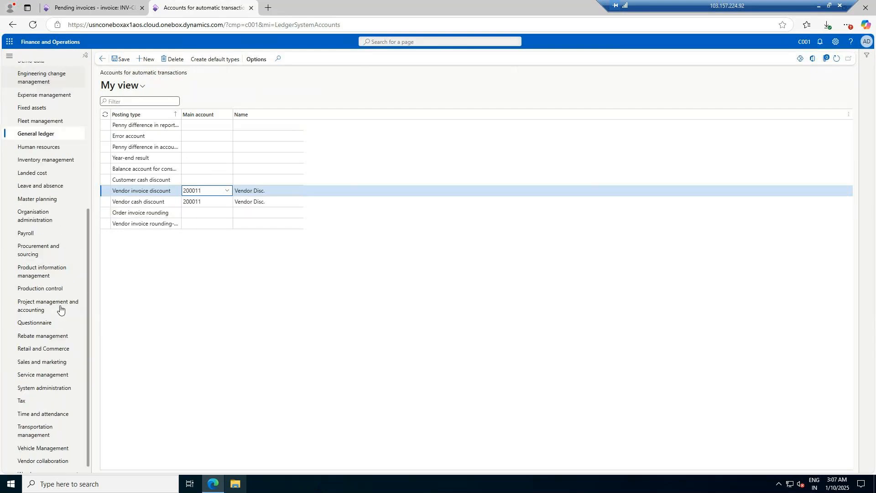
scroll(67, 127, "up", 5)
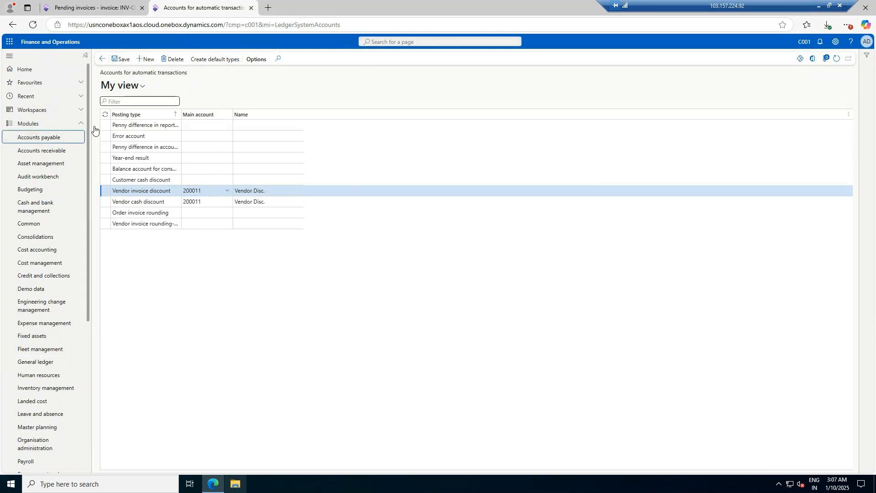
left_click(39, 136)
left_click(119, 107)
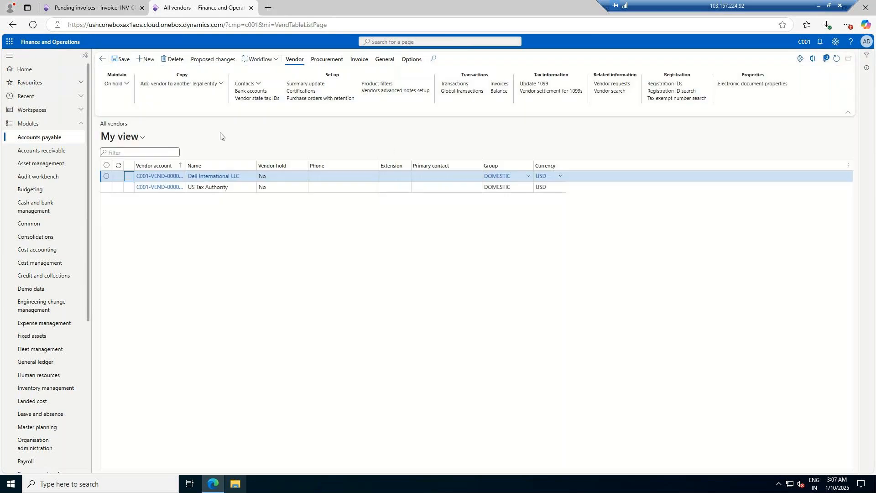
left_click(455, 85)
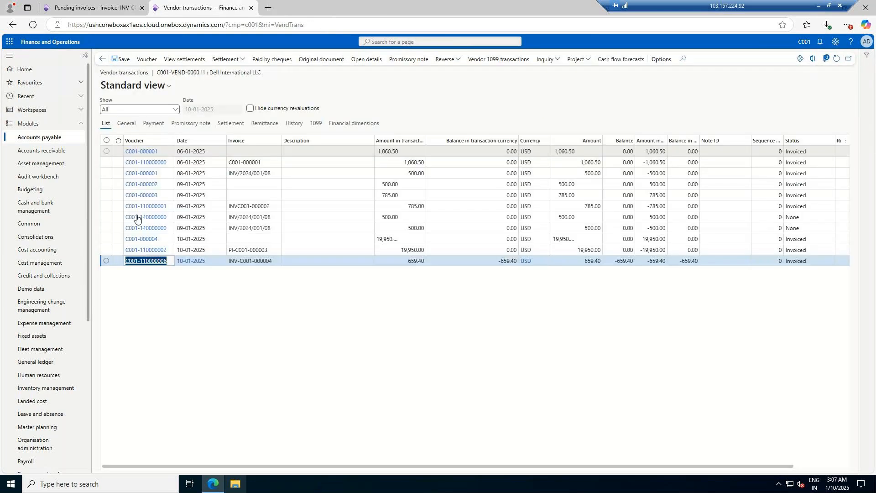
Step: Open the general ledger's trial balance and calculate the balances with the preset date range and main account dimension set
left_click(35, 366)
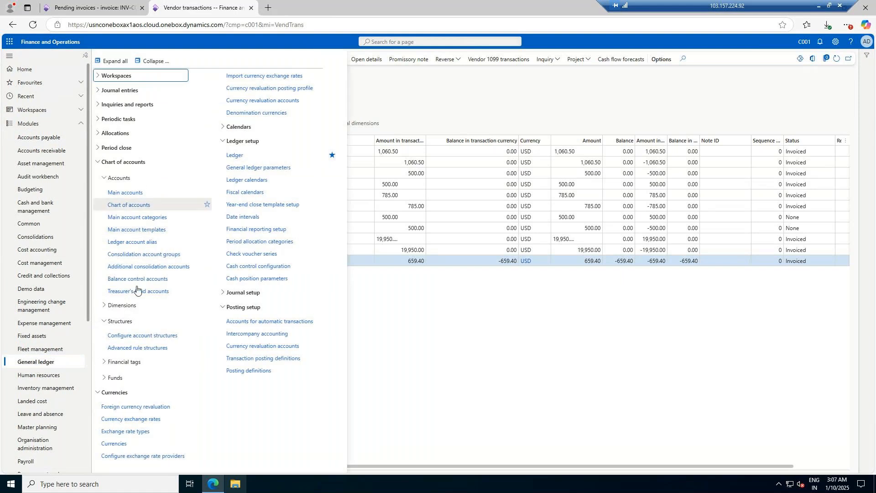
left_click(117, 147)
left_click(126, 119)
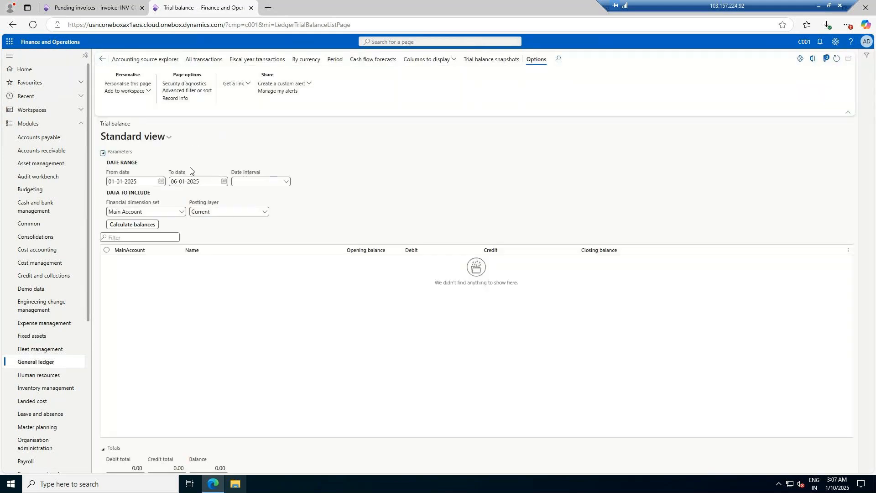
left_click(136, 225)
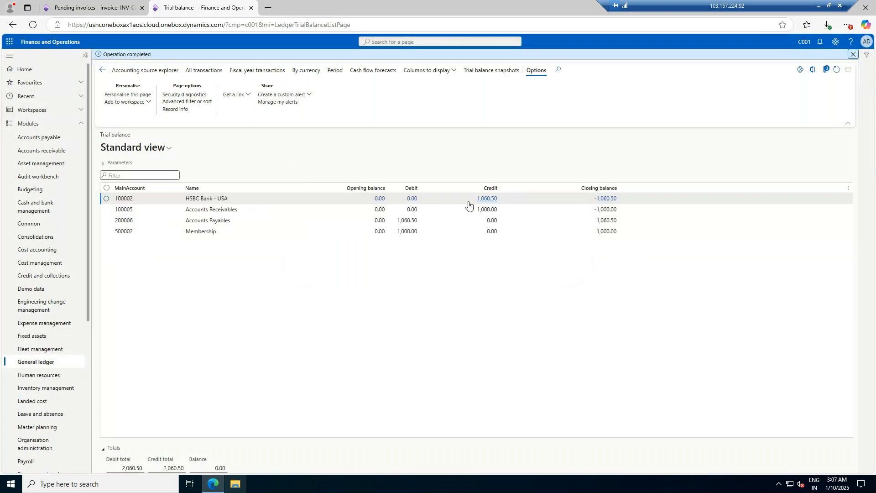
left_click(468, 202)
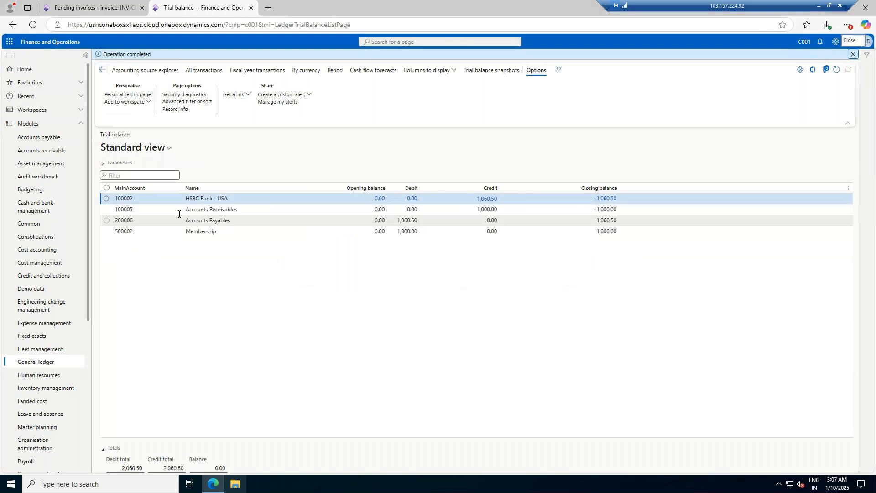
Step: Try to move the trial balance's end date to December and recalculate the balances for the main account dimension set
left_click(101, 164)
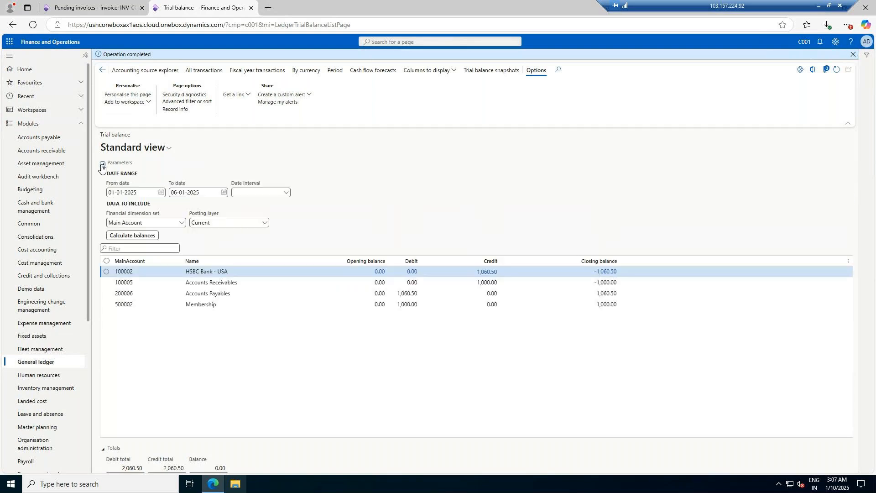
left_click(224, 192)
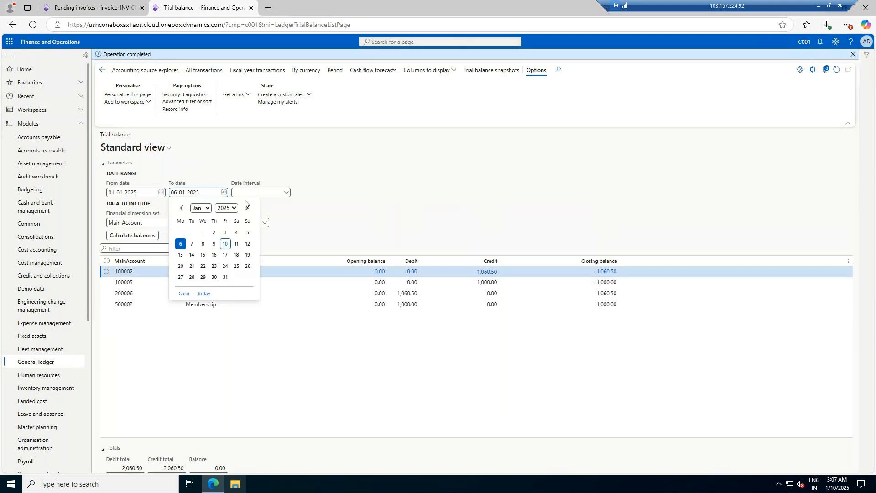
left_click(205, 209)
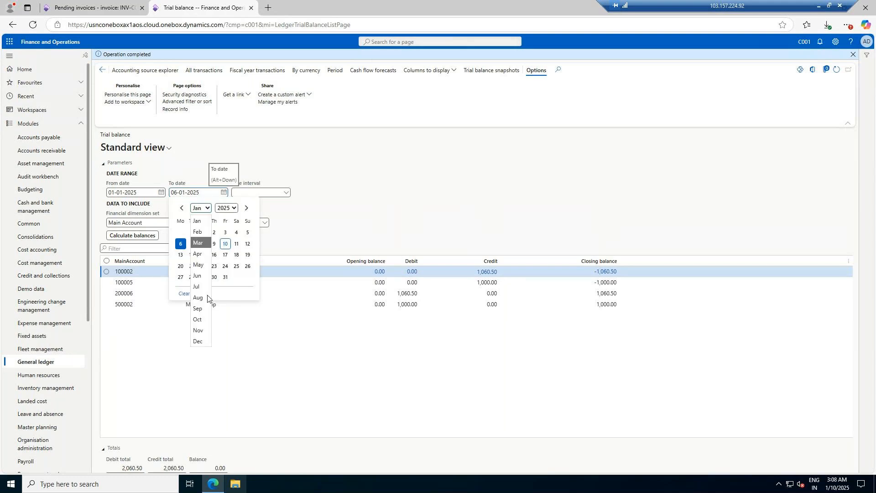
left_click(198, 342)
left_click(120, 223)
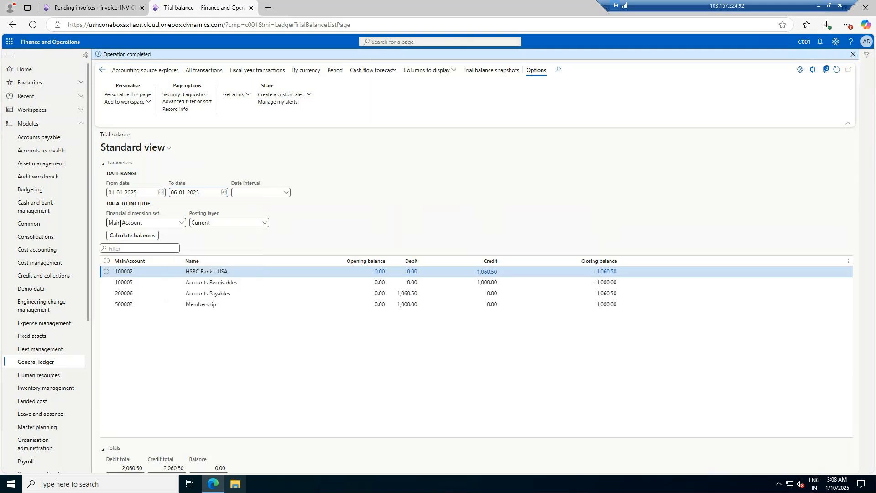
left_click(133, 235)
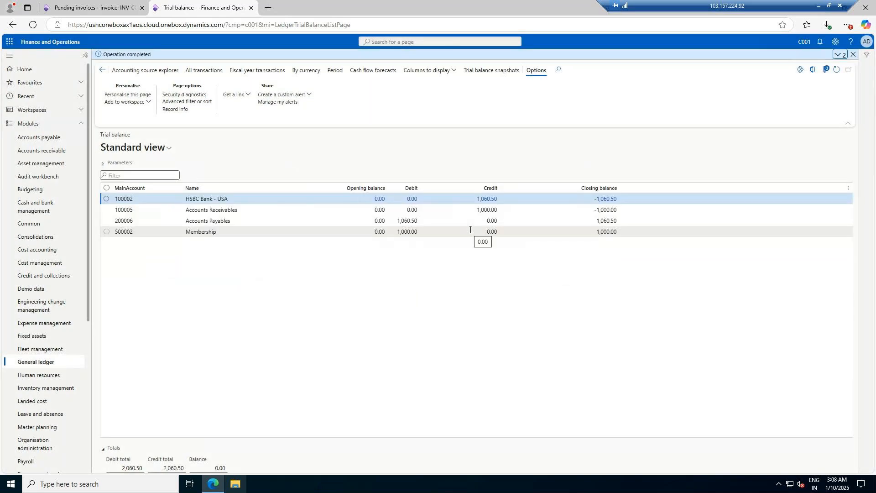
left_click(103, 163)
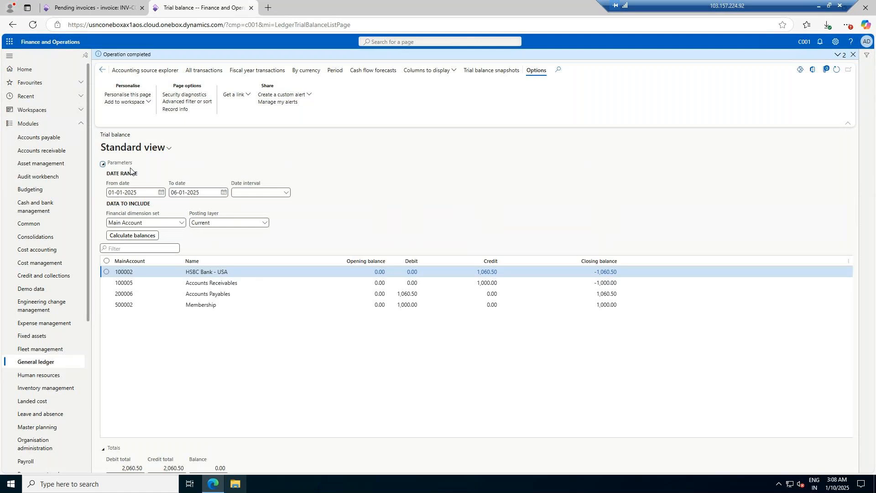
left_click(143, 238)
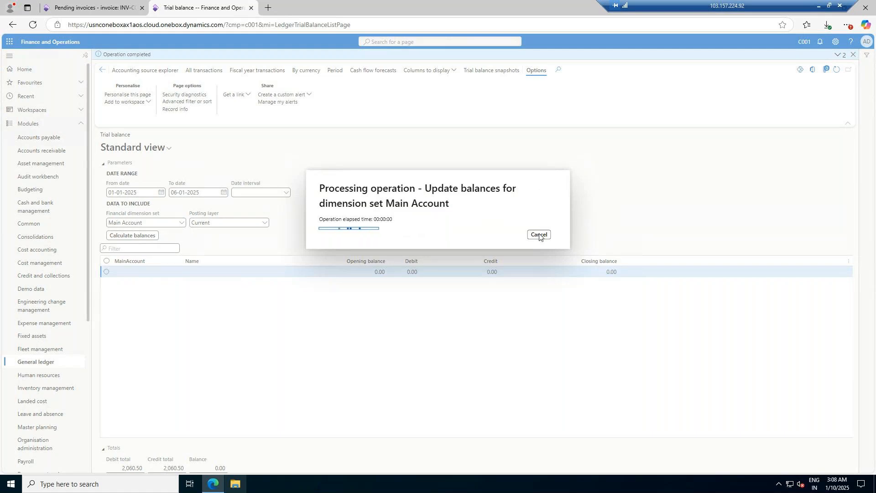
Step: Set the trial balance's end date to 31 December 2025 and calculate the balances
left_click(106, 165)
left_click(224, 192)
left_click(201, 207)
left_click(203, 341)
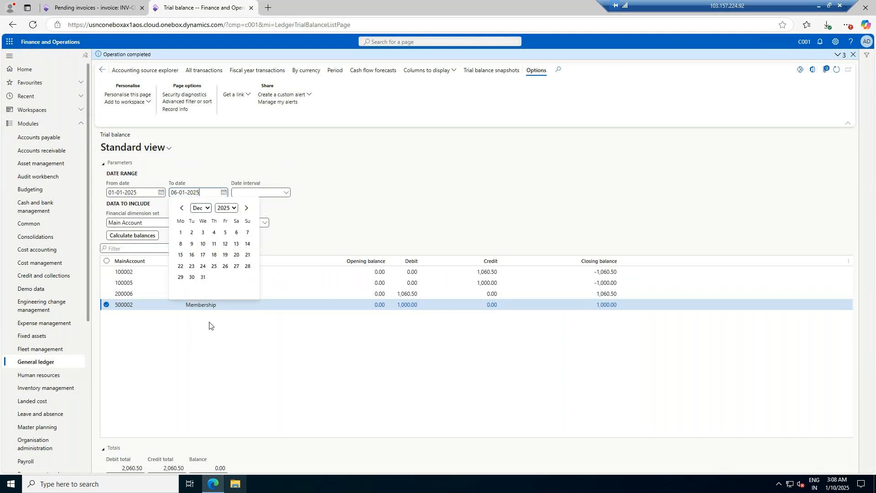
left_click(203, 276)
left_click(128, 235)
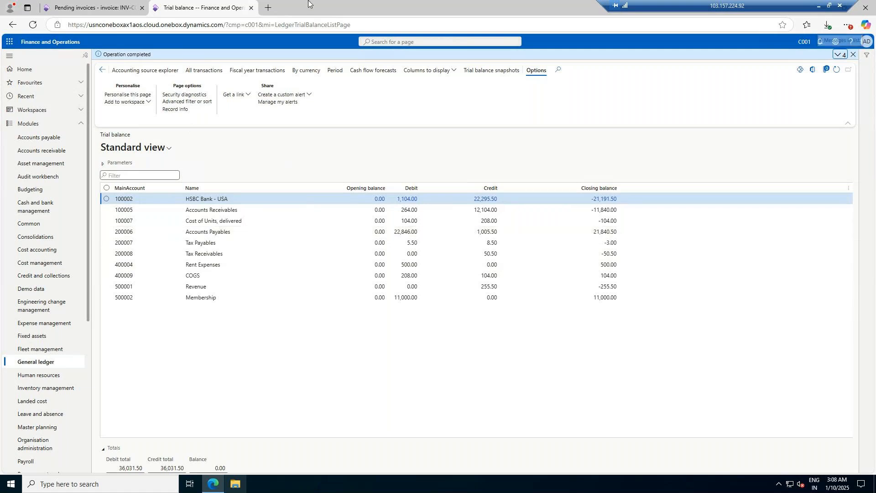
Step: Check the Dell International pending invoices page, and look through the requisition and quotation request pages of Procurement and sourcing
left_click(95, 2)
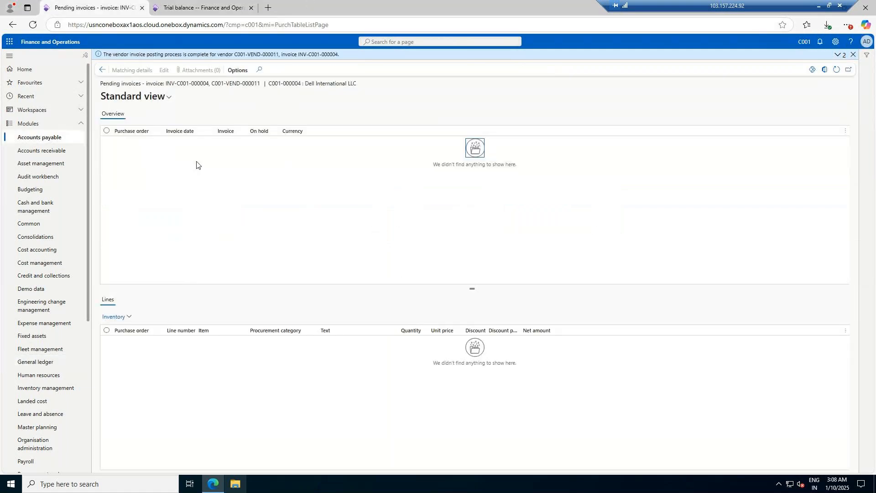
left_click(190, 10)
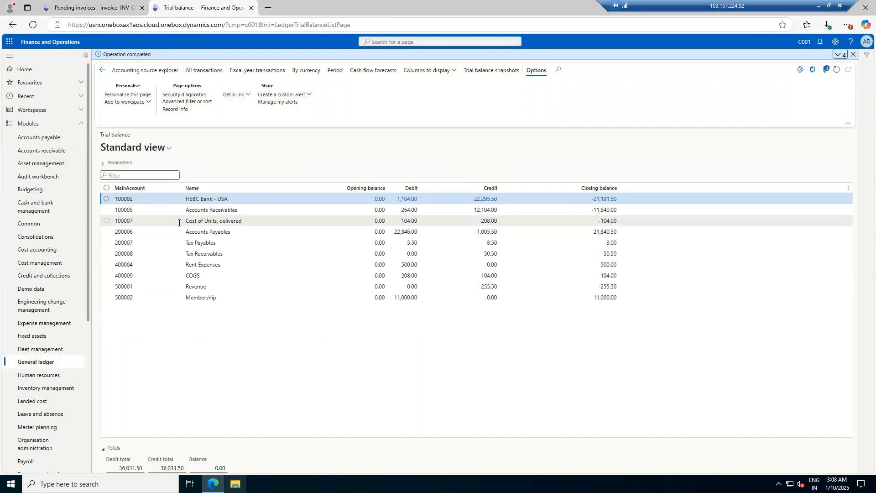
scroll(33, 368, "down", 5)
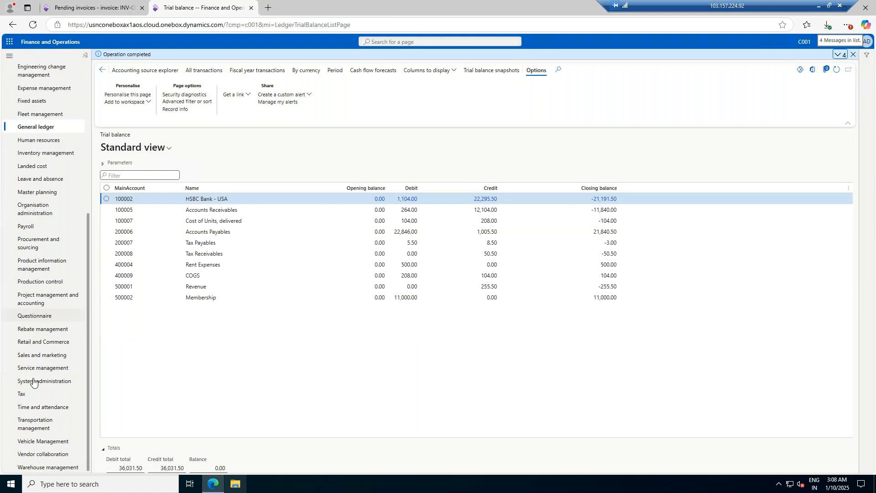
left_click(34, 250)
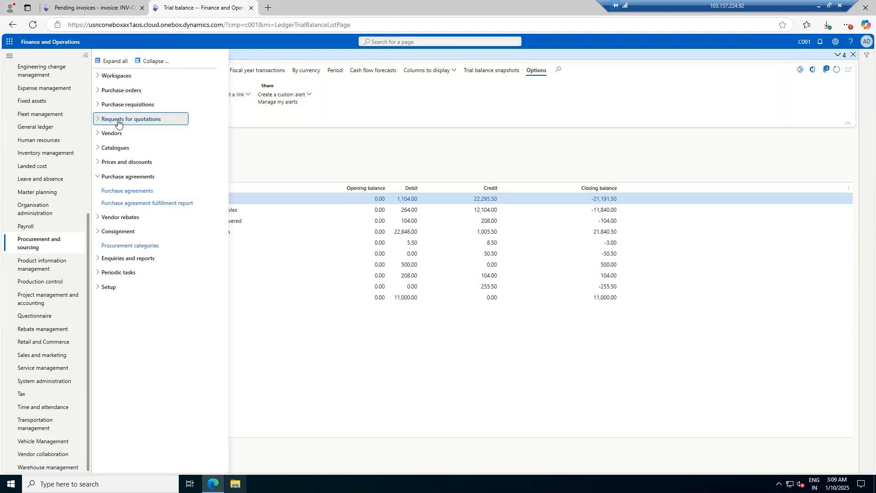
left_click(118, 121)
left_click(119, 105)
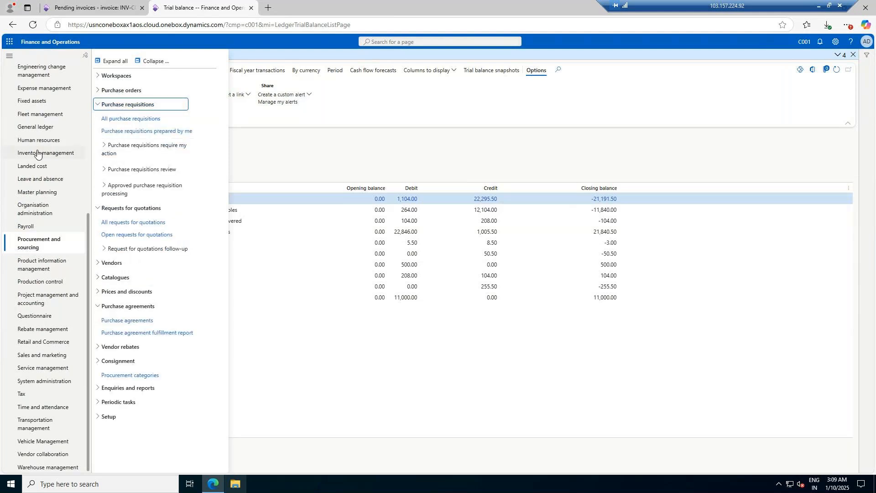
scroll(37, 154, "up", 5)
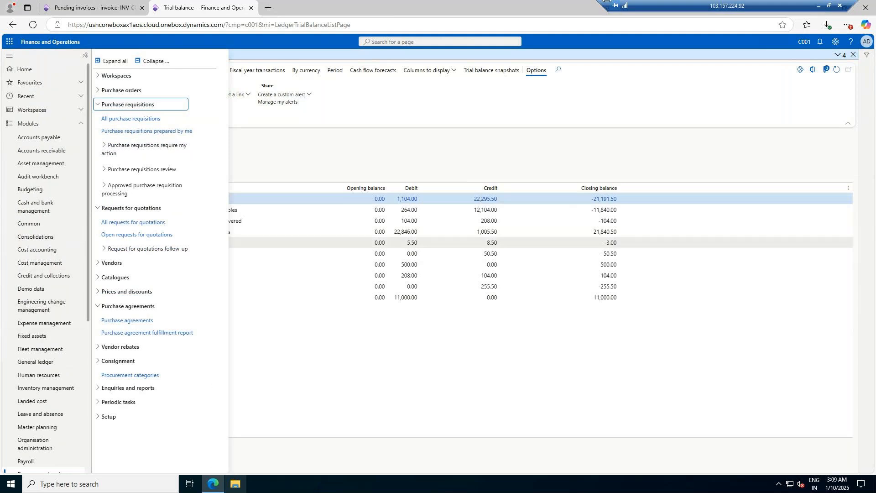
Step: Switch to the Purchase Orders creation slide in PowerPoint and choose the green pen for annotating it
left_click(819, 5)
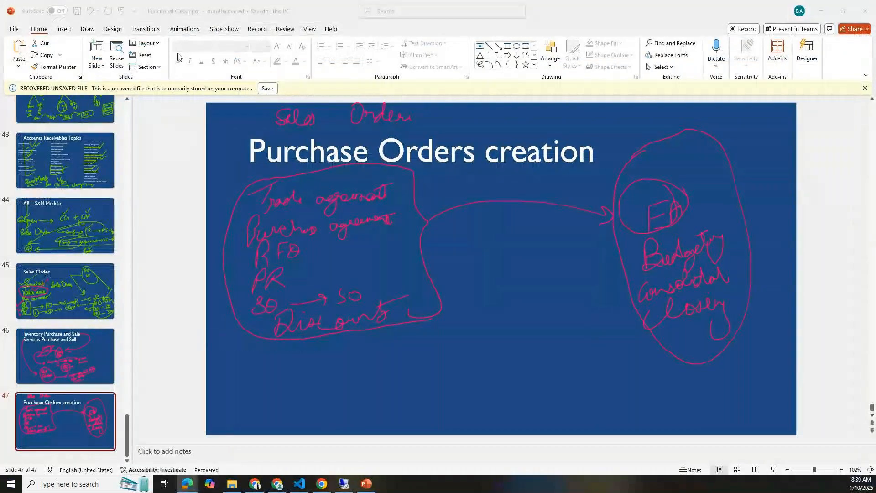
left_click(86, 31)
left_click(106, 55)
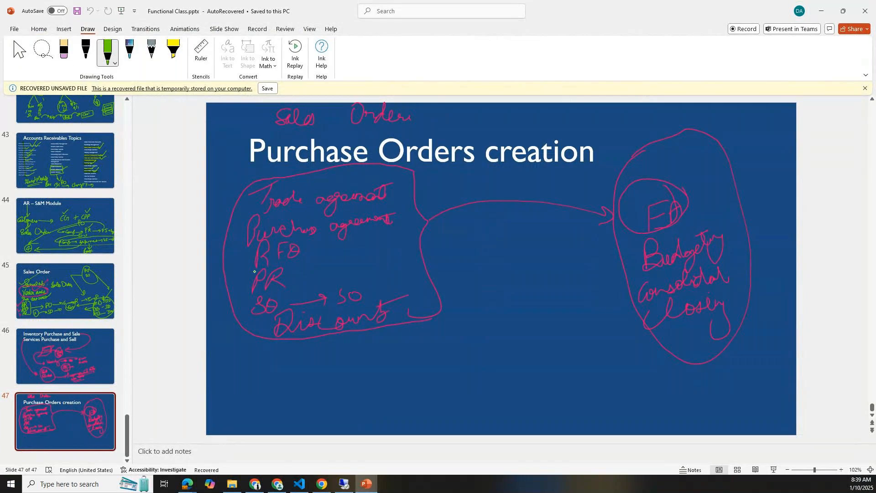